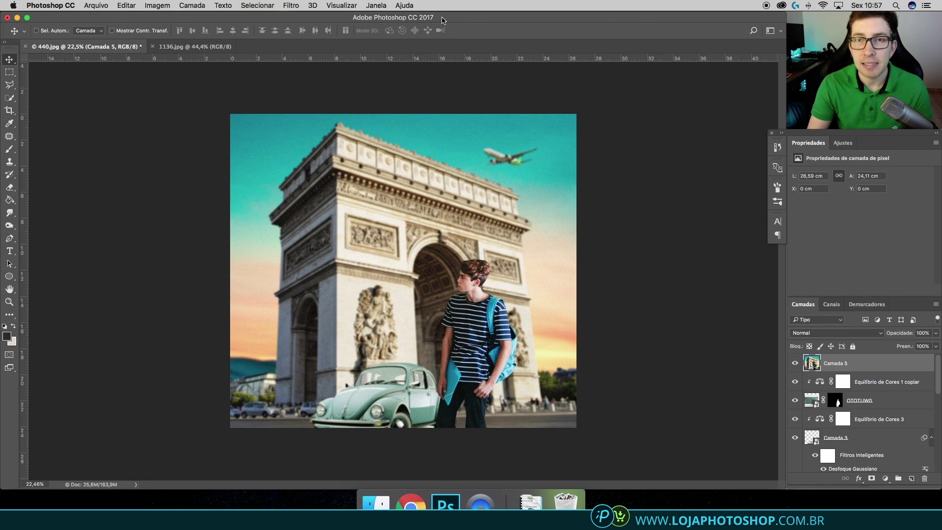
Step: Try the rectangular marquee, lasso, quick selection and crop tools in turn
left_click(12, 73)
left_click(8, 88)
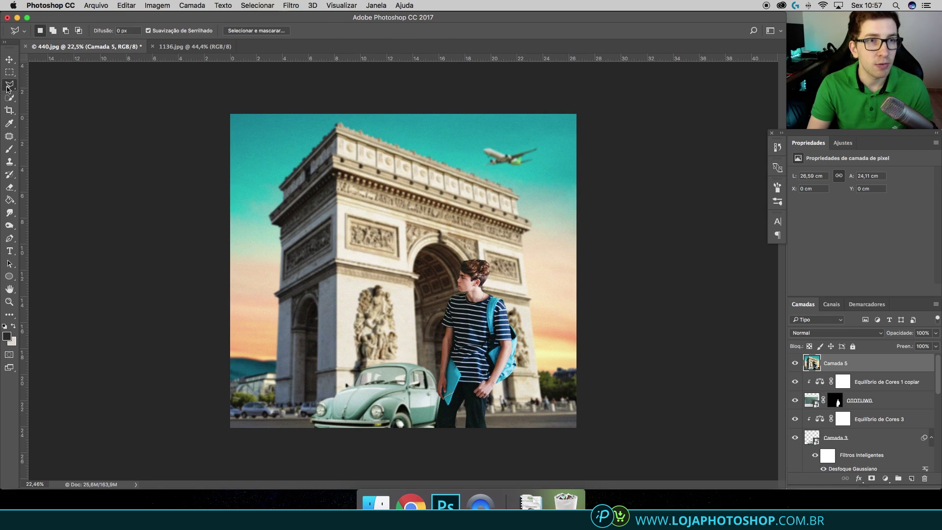
left_click(10, 97)
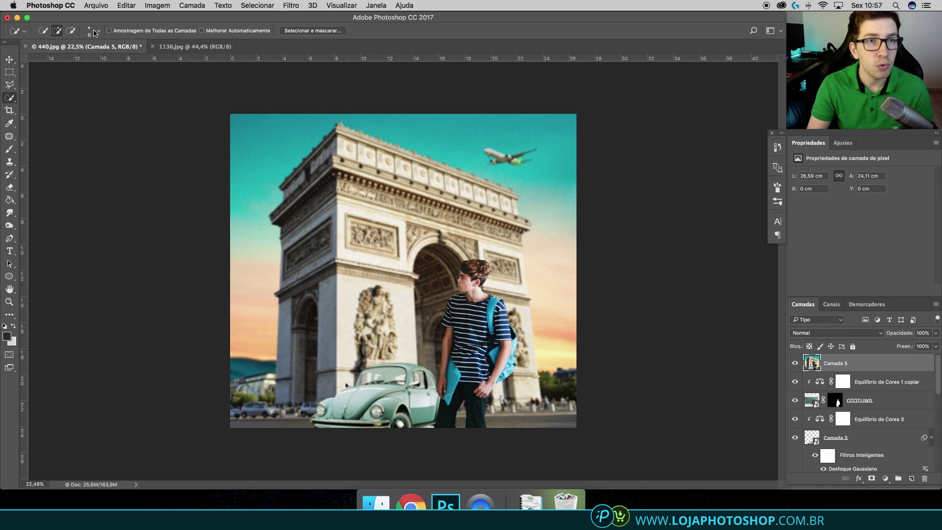
left_click(9, 110)
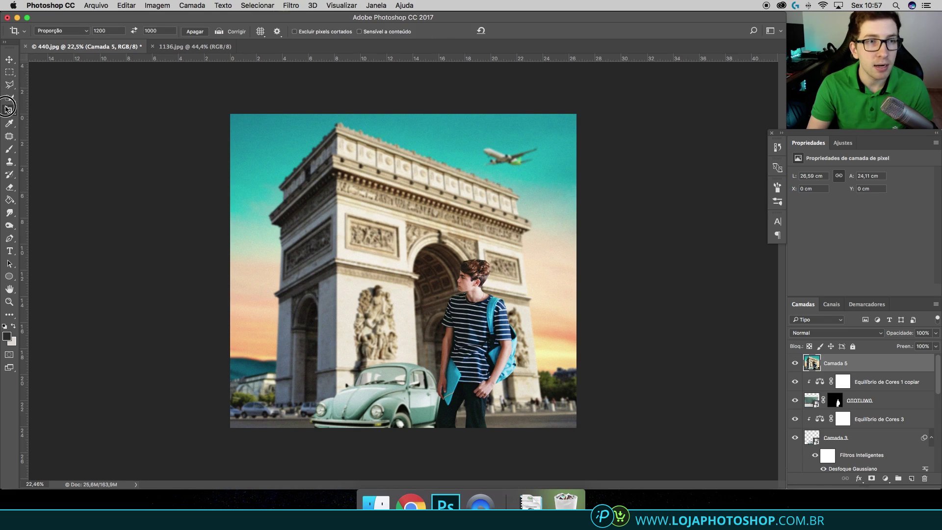
Step: Return to the Rectangular Marquee Tool and show the Arquivo (File) menu commands
left_click(10, 72)
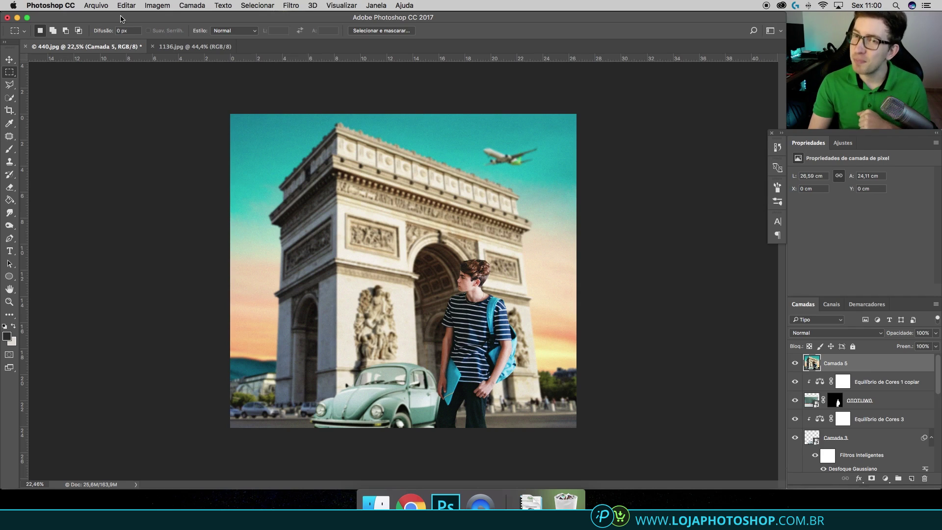
left_click(102, 9)
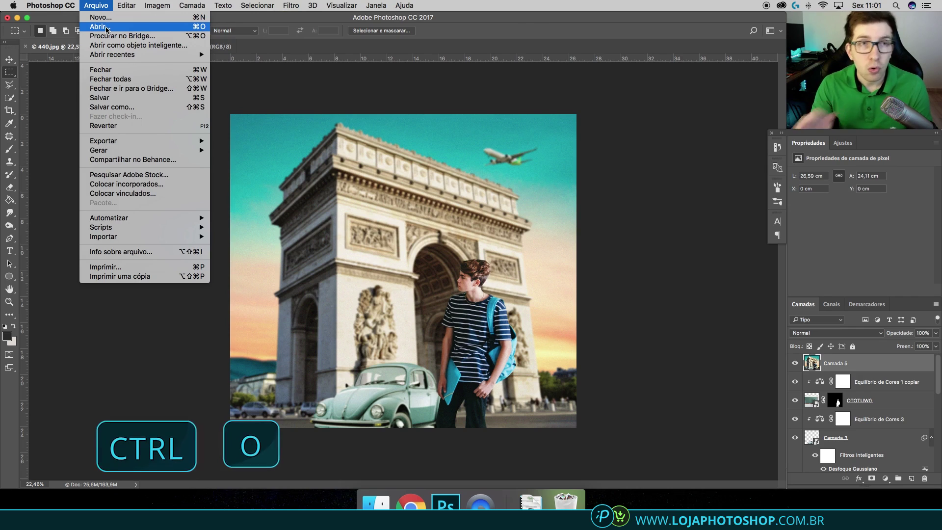
Step: Open ARCO EM PARIS.jpg from the CURSO EM VIDEO folder via Arquivo > Abrir
left_click(106, 27)
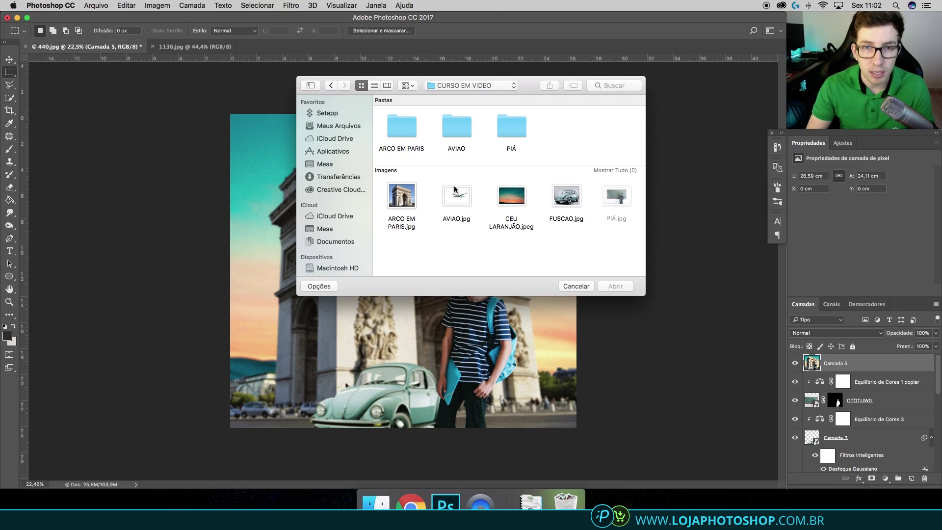
left_click(409, 203)
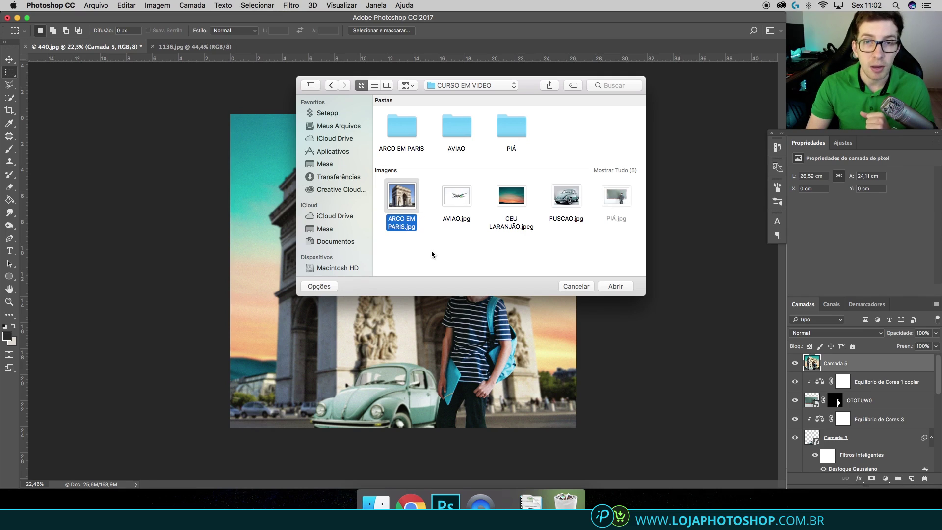
left_click(614, 287)
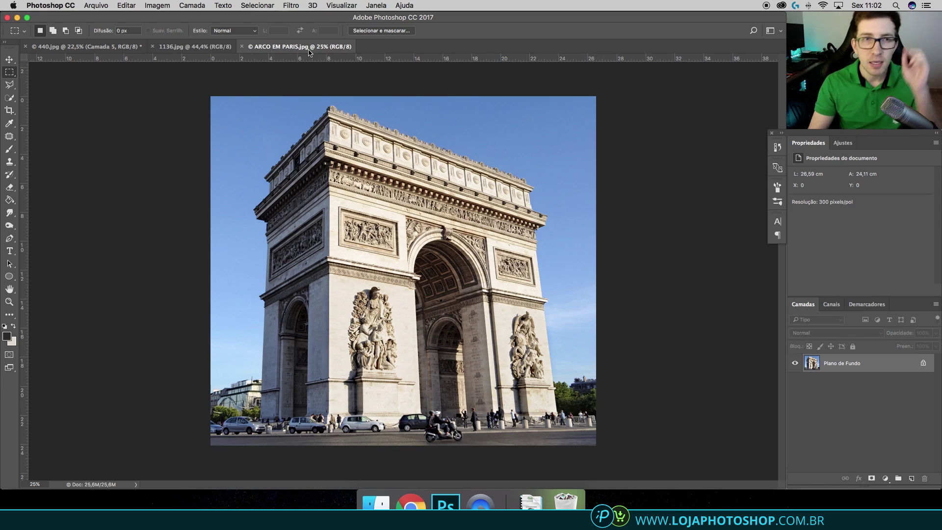
left_click(212, 47)
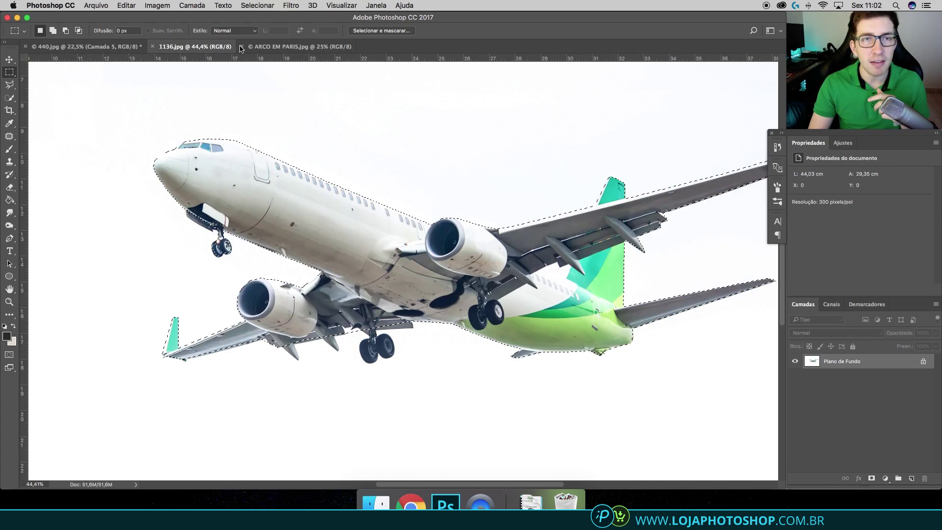
left_click(110, 49)
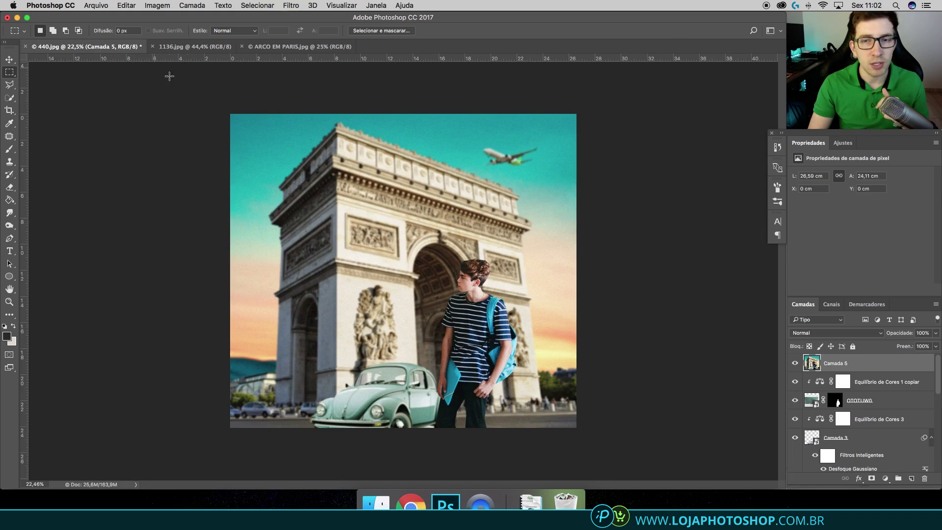
left_click(193, 48)
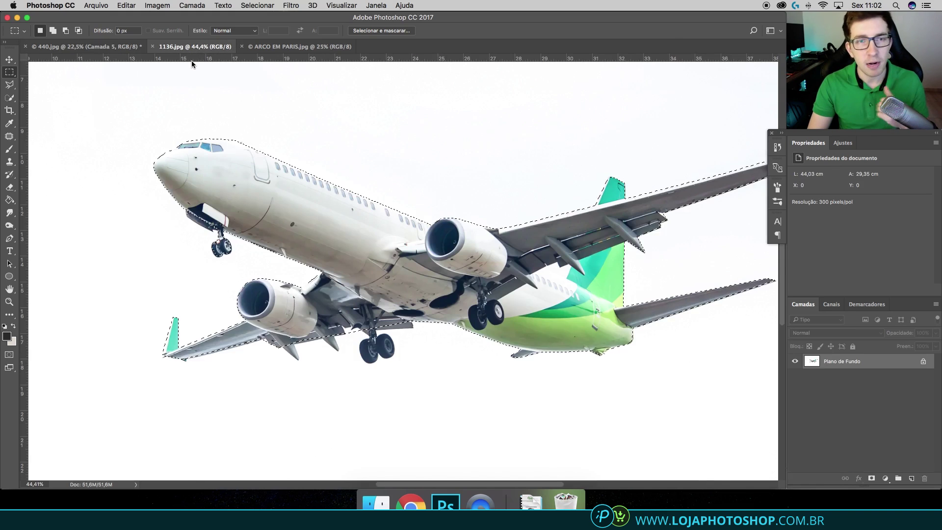
left_click(262, 47)
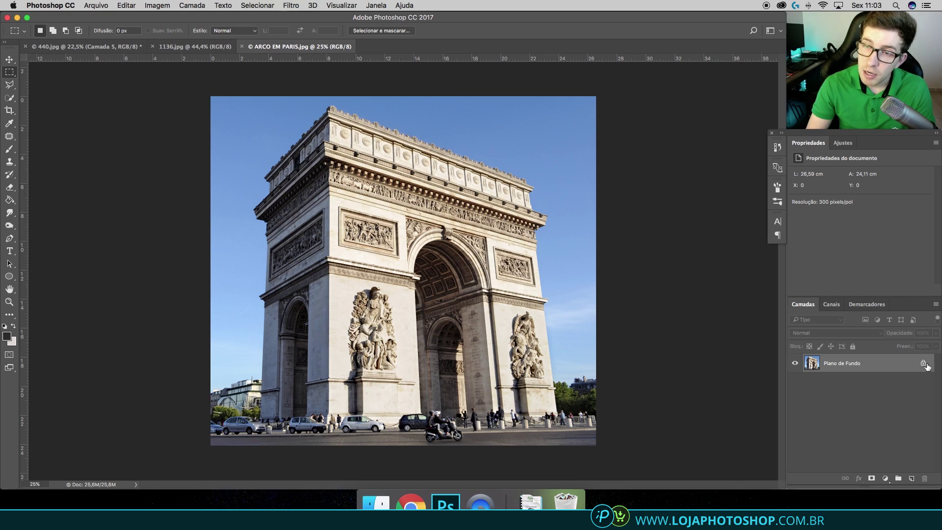
Step: Convert the Plano de Fundo background into editable layer Camada 0, then show the Arquivo menu
double_click(863, 365)
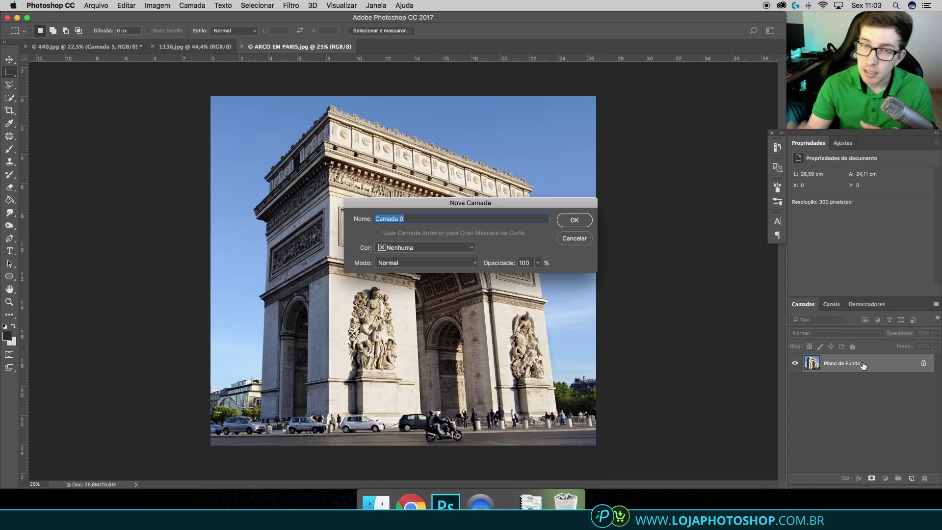
left_click(589, 222)
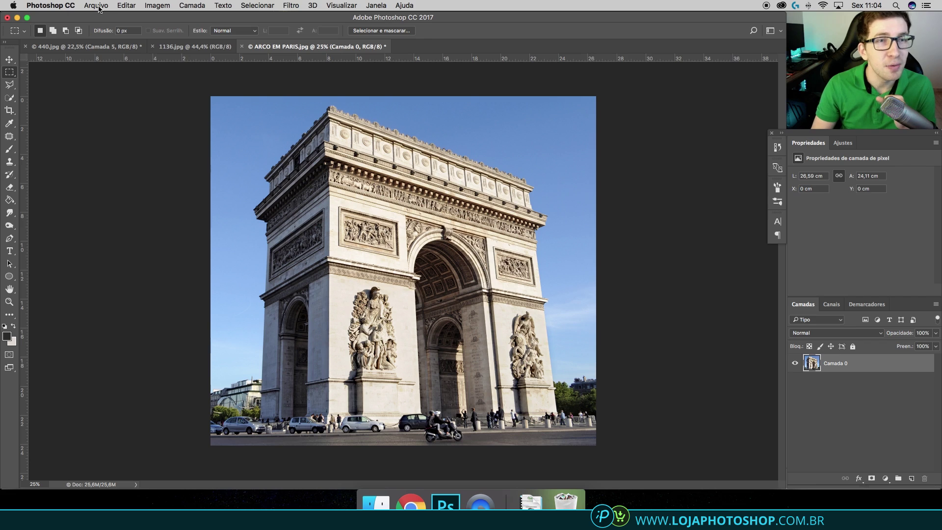
left_click(98, 8)
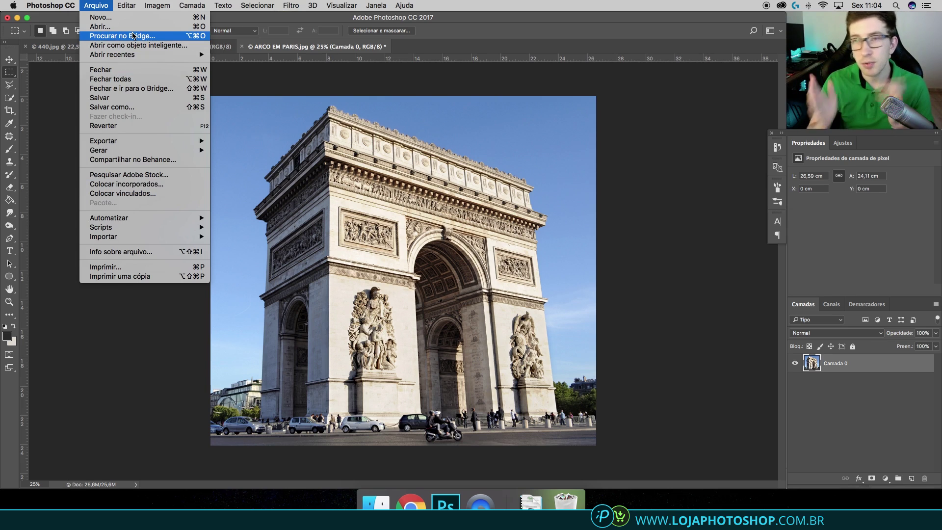
Step: Choose Colocar incorporado and pick PIÁ.jpg in the CURSO EM VIDEO folder
left_click(145, 185)
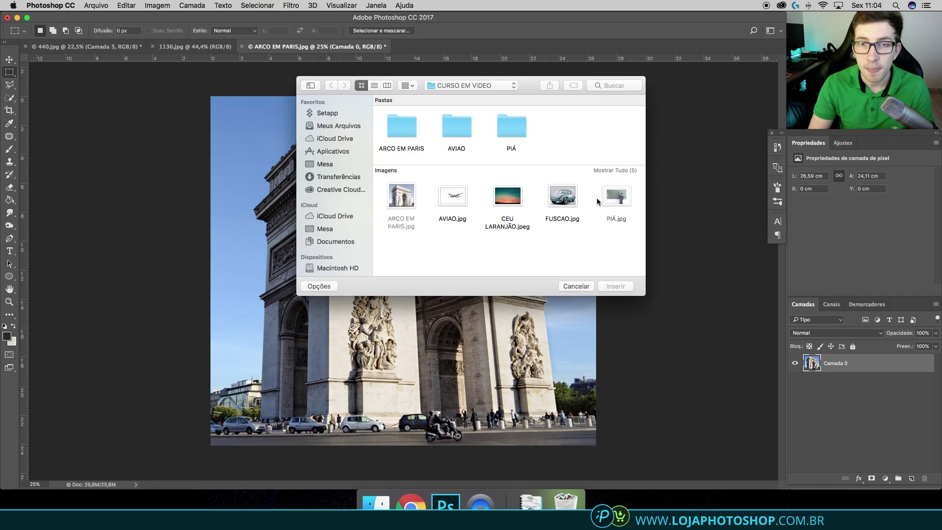
left_click(612, 206)
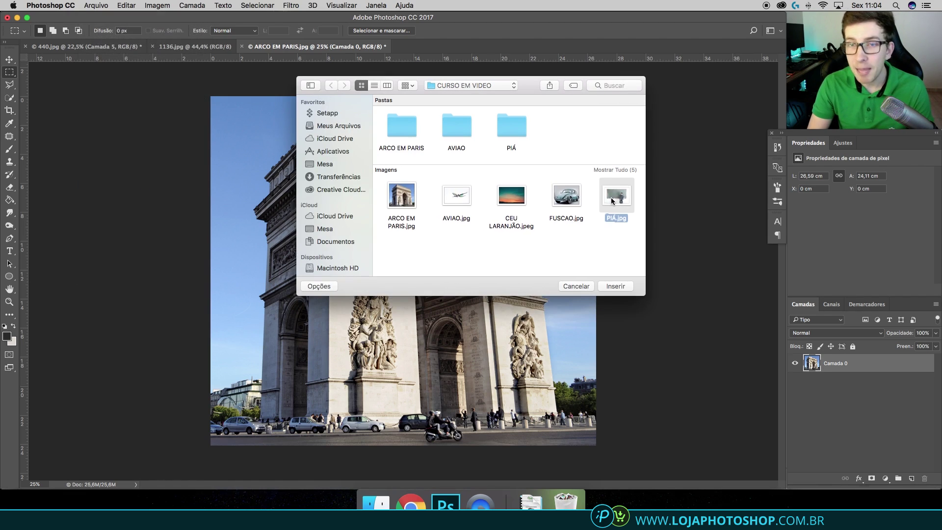
Step: Place PIÁ.jpg, scale it proportionally to about 75%, and position it to cover the canvas
left_click(616, 285)
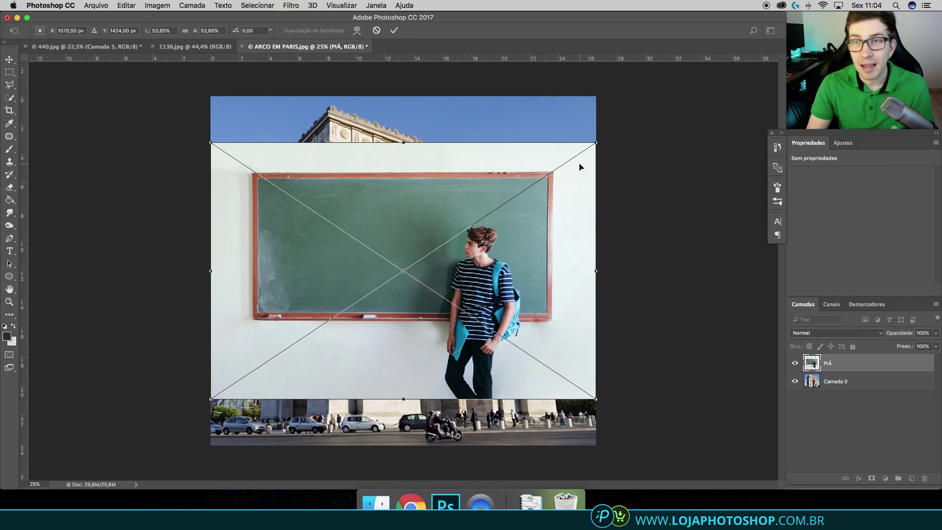
key("shift")
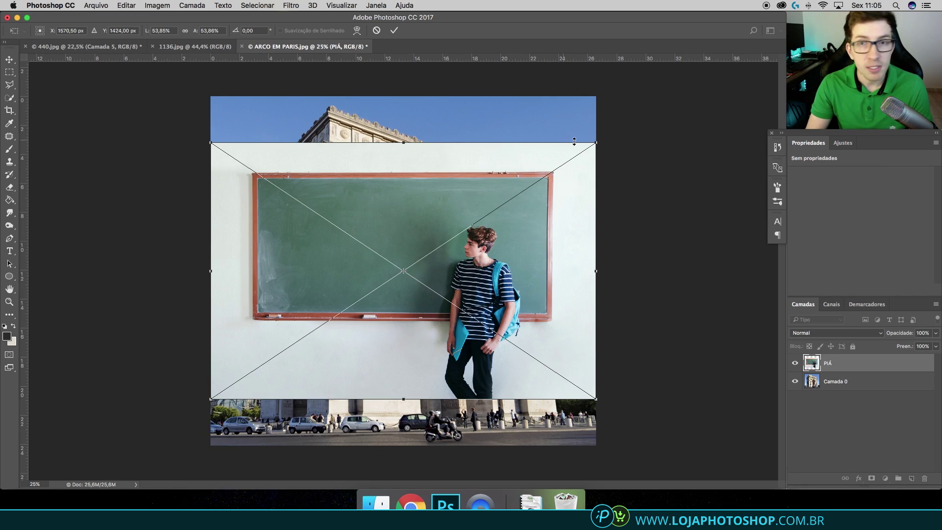
left_click_drag(591, 145, 418, 216)
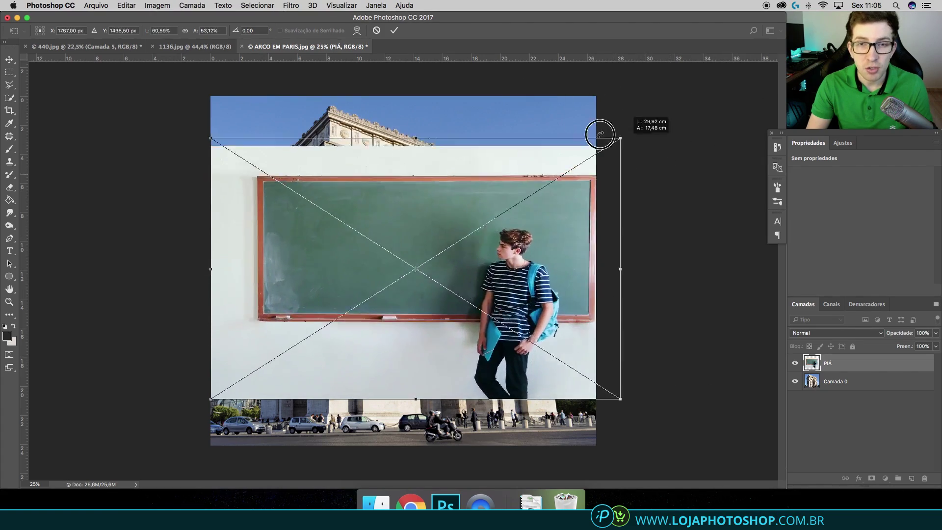
mouse_move(418, 216)
left_mouse_down()
mouse_move(407, 170)
mouse_move(543, 311)
mouse_move(664, 216)
mouse_move(618, 178)
left_mouse_up()
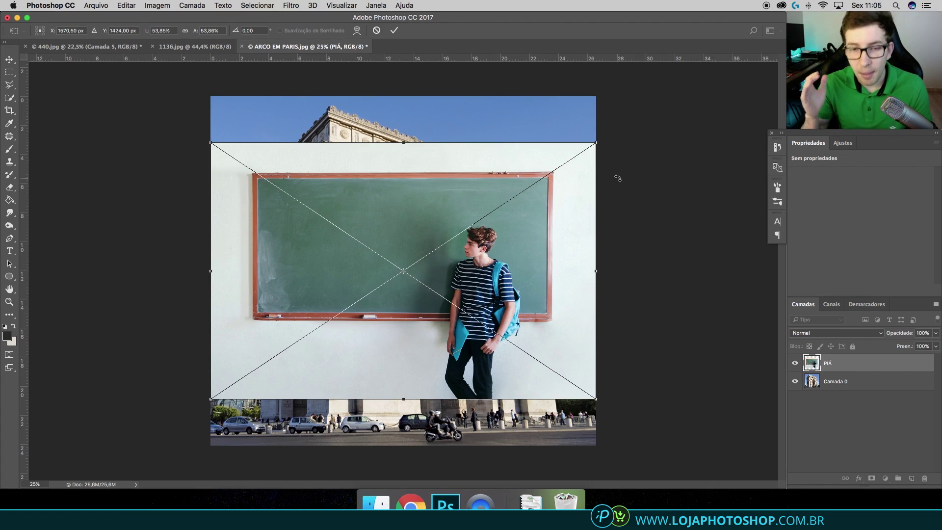
key("shift")
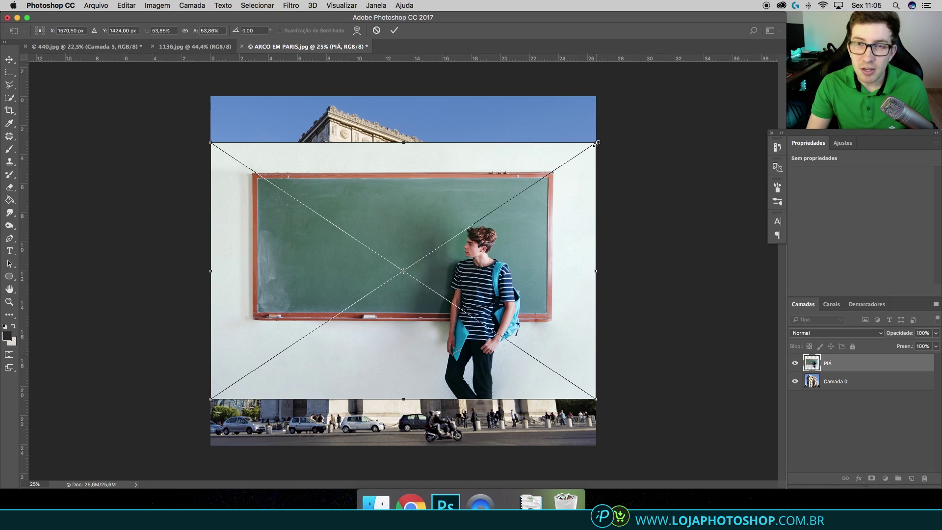
left_click_drag(596, 143, 726, 101)
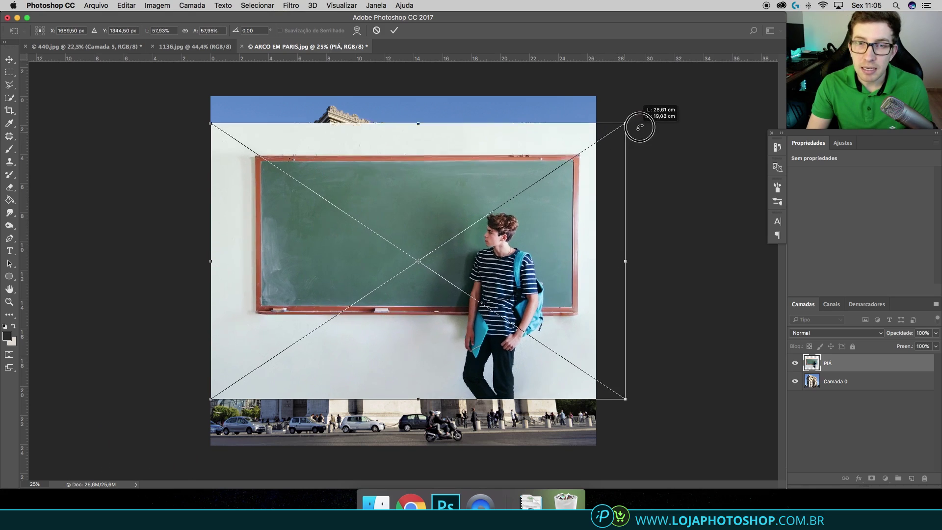
left_click_drag(639, 168, 510, 237)
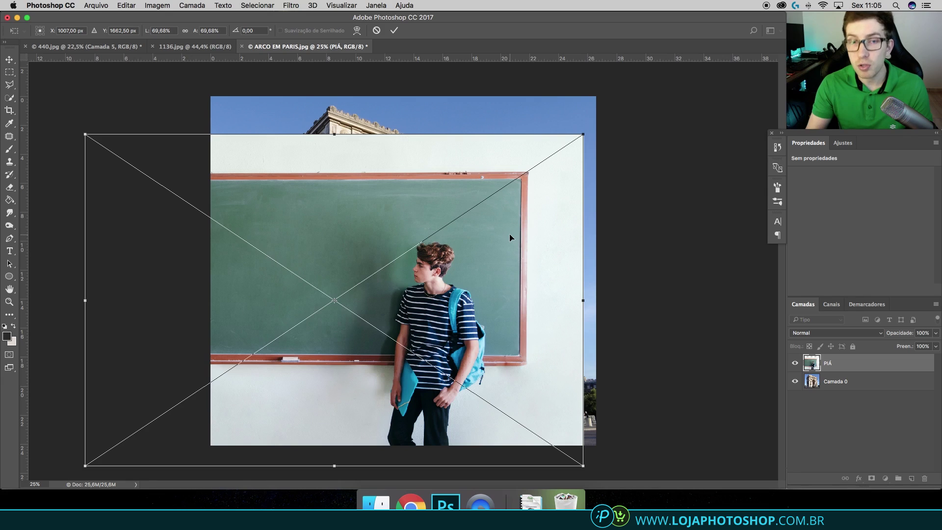
mouse_move(498, 219)
left_mouse_down()
mouse_move(313, 147)
mouse_move(587, 169)
left_mouse_up()
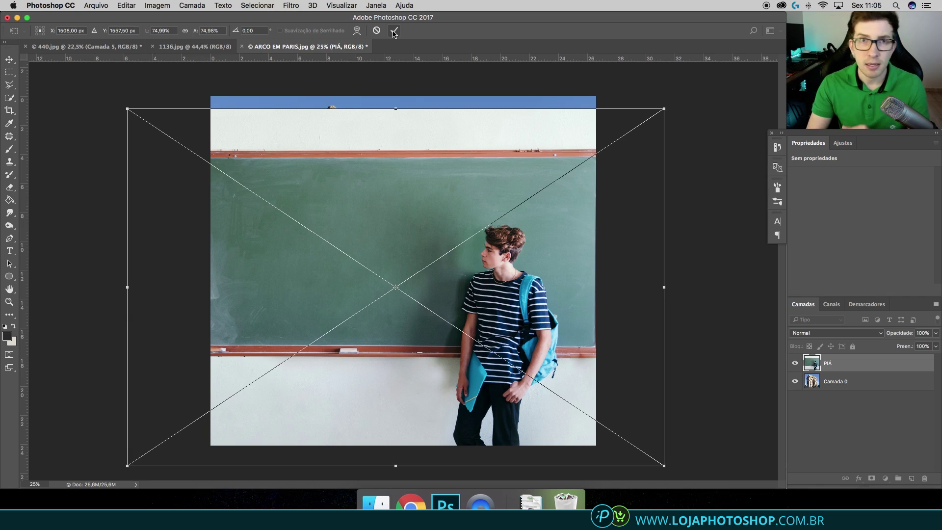
Step: Commit the PIÁ placement and give the PIÁ layer a white layer mask
left_click(393, 31)
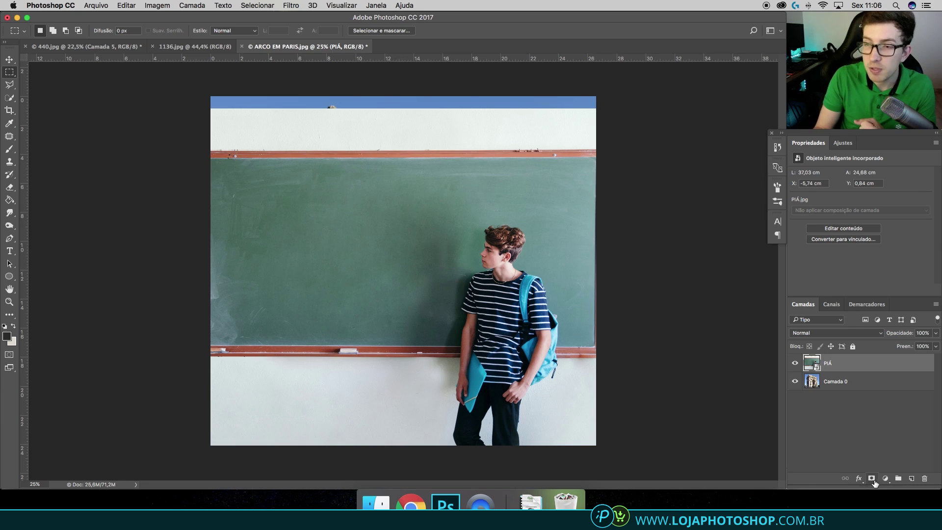
left_click(872, 479)
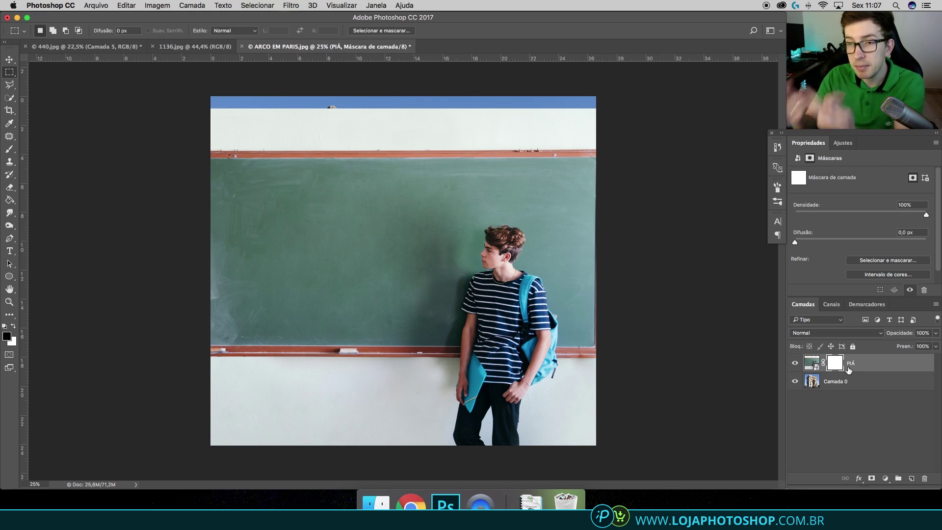
left_click(795, 363)
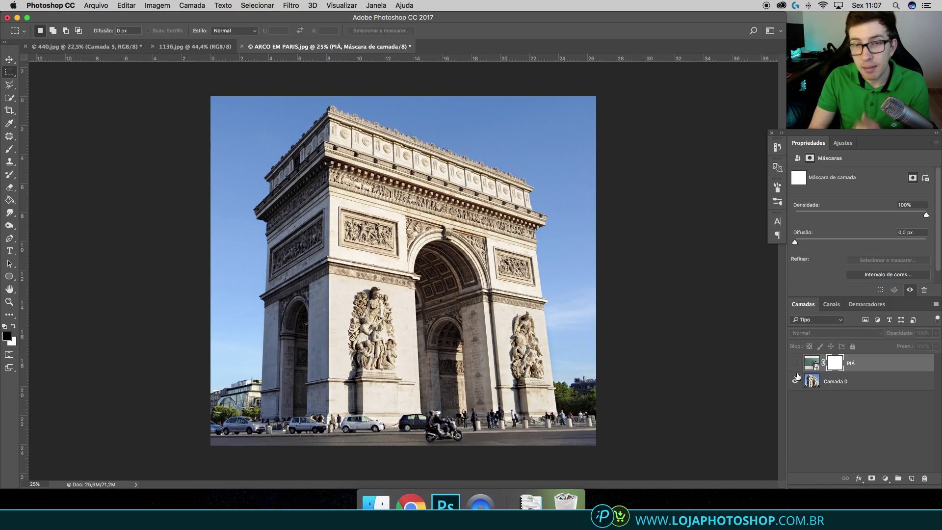
left_click(795, 367)
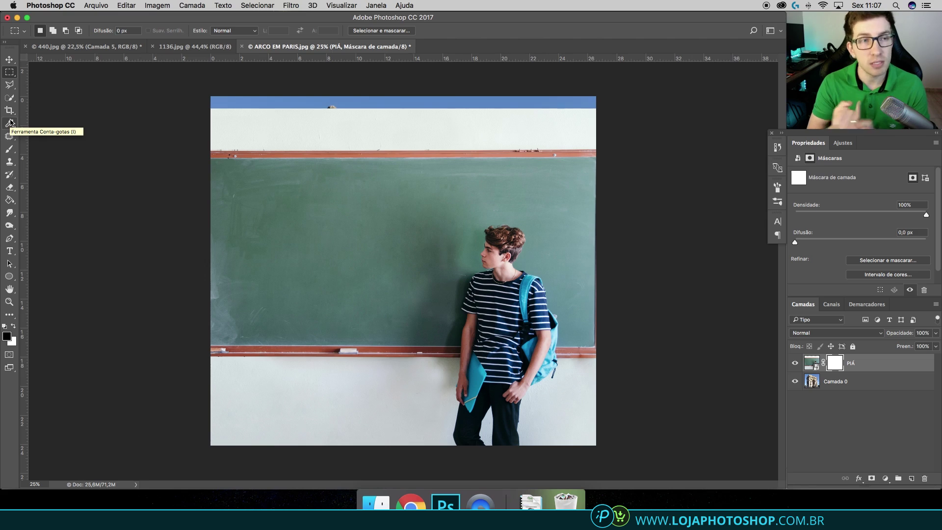
Step: Select the Polygonal Lasso Tool from the lasso flyout
left_click(8, 85)
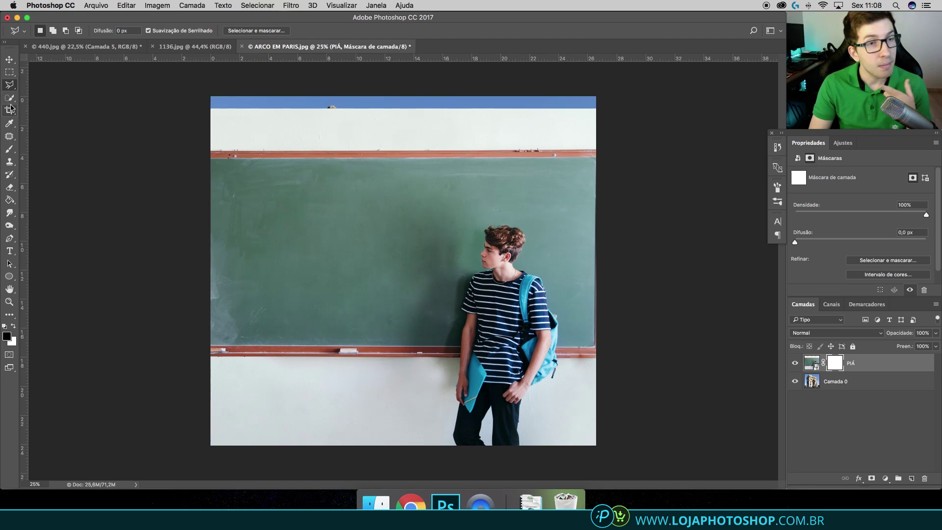
left_click(9, 98)
left_click(35, 98)
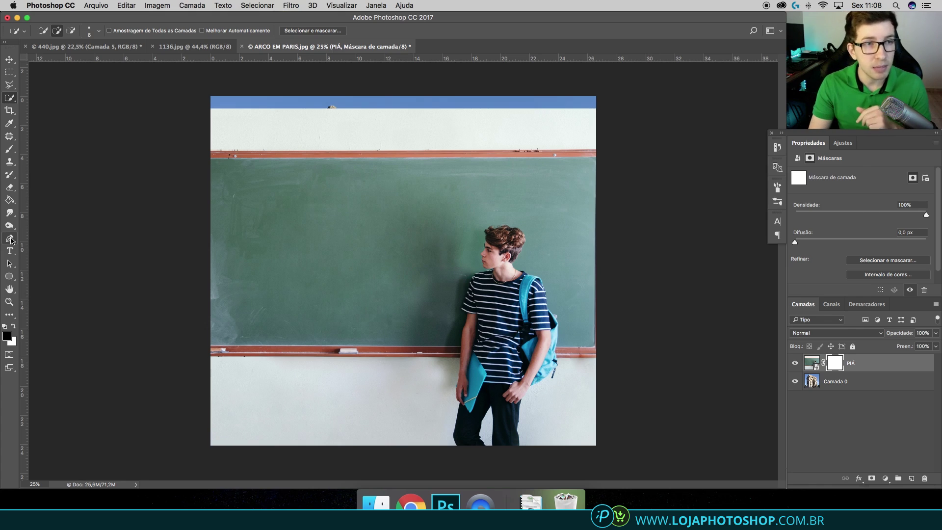
left_click(9, 85)
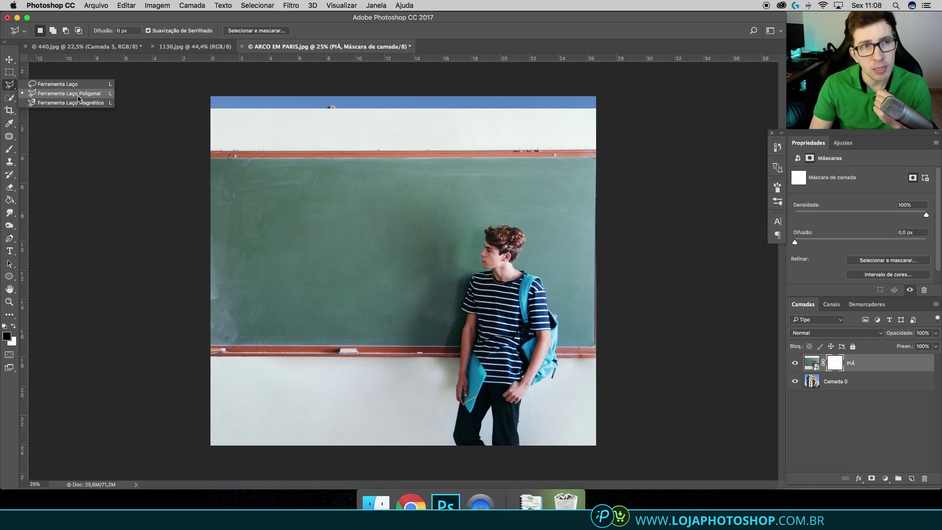
left_click(79, 98)
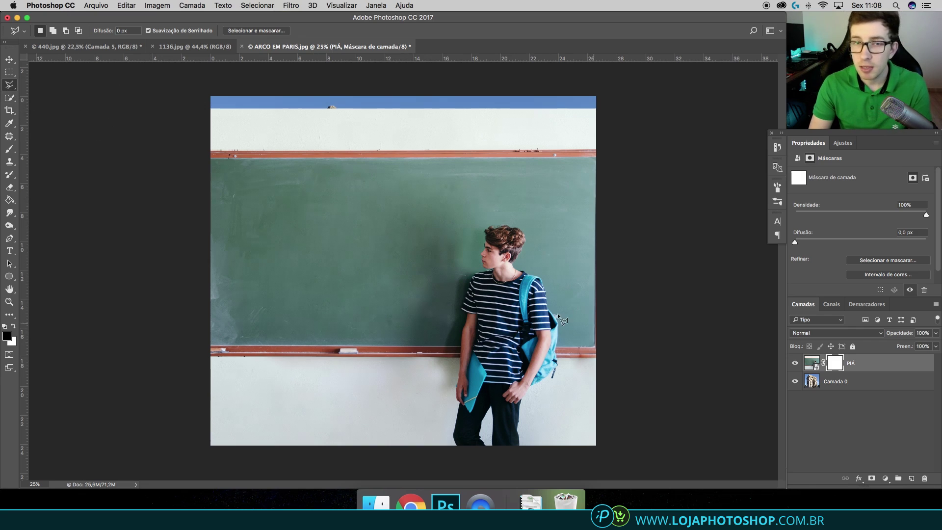
left_click(10, 86)
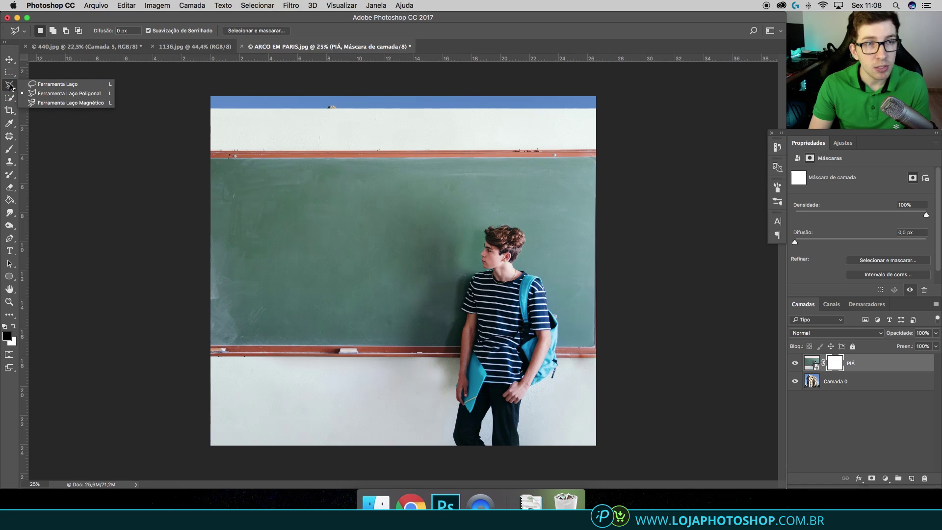
left_click(56, 94)
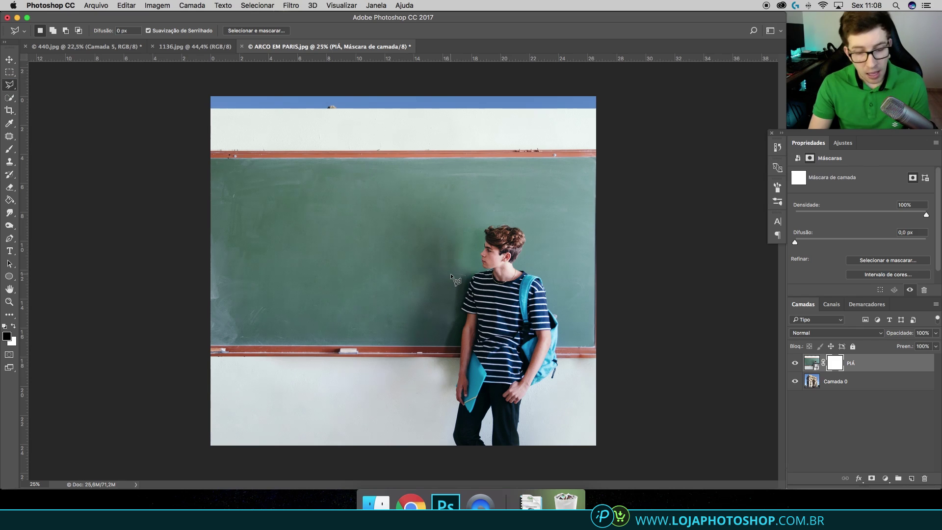
Step: Zoom to 100% and scroll down to the boy's folder and trousers
key("ctrl+plus")
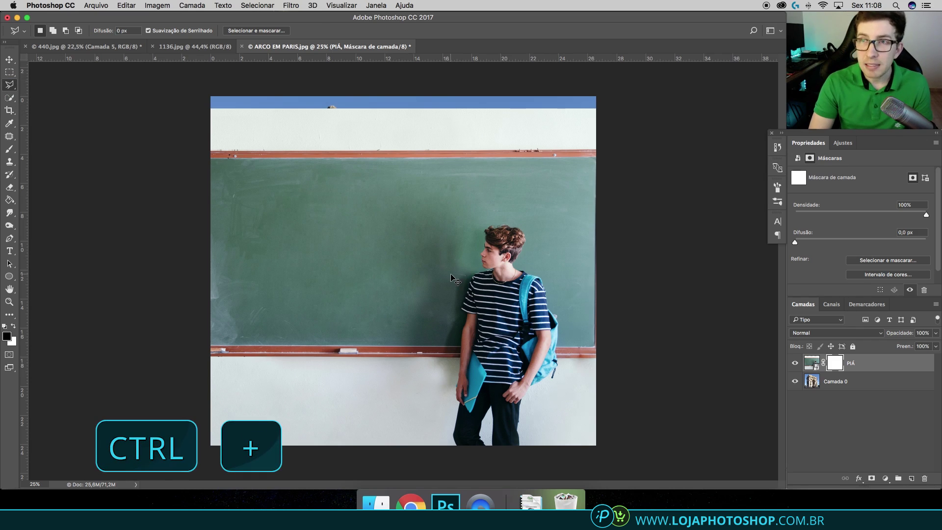
key("ctrl+plus")
key("ctrl+plus")
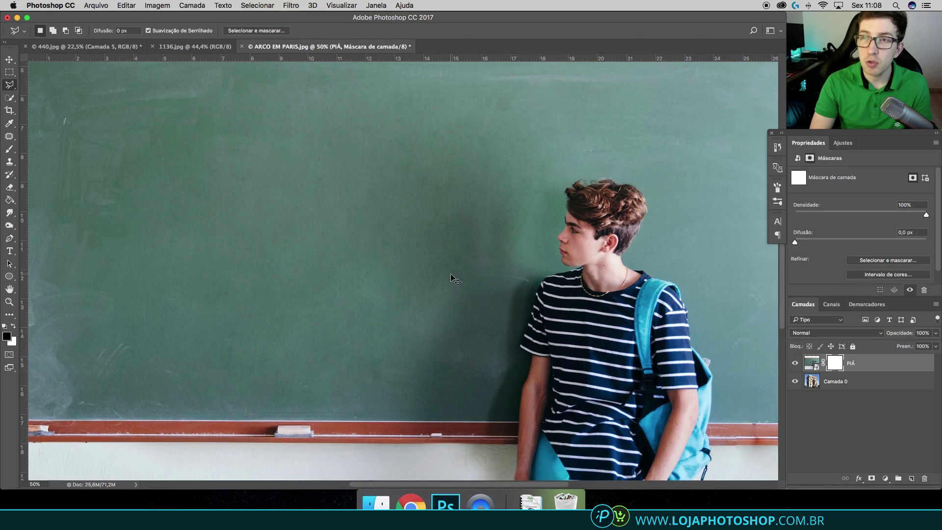
scroll(450, 273, "down", 3)
scroll(463, 271, "right", 5)
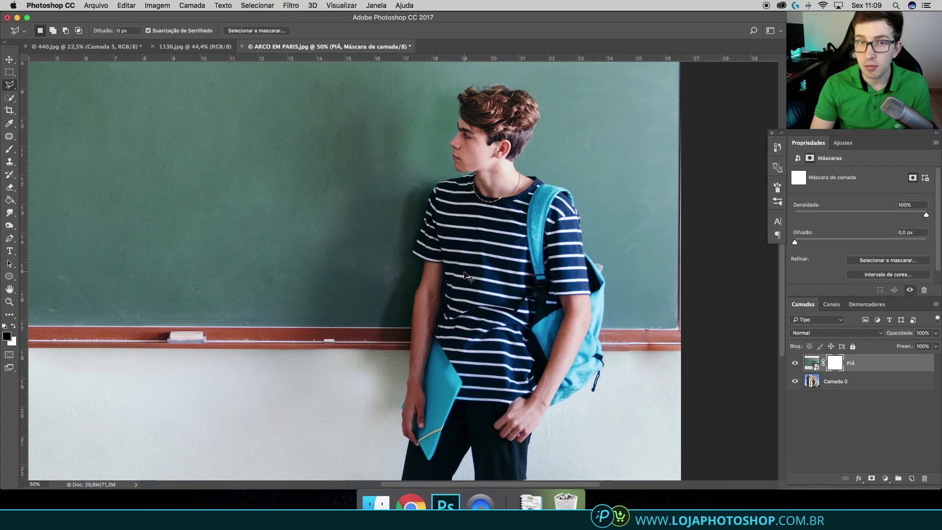
key("super+plus")
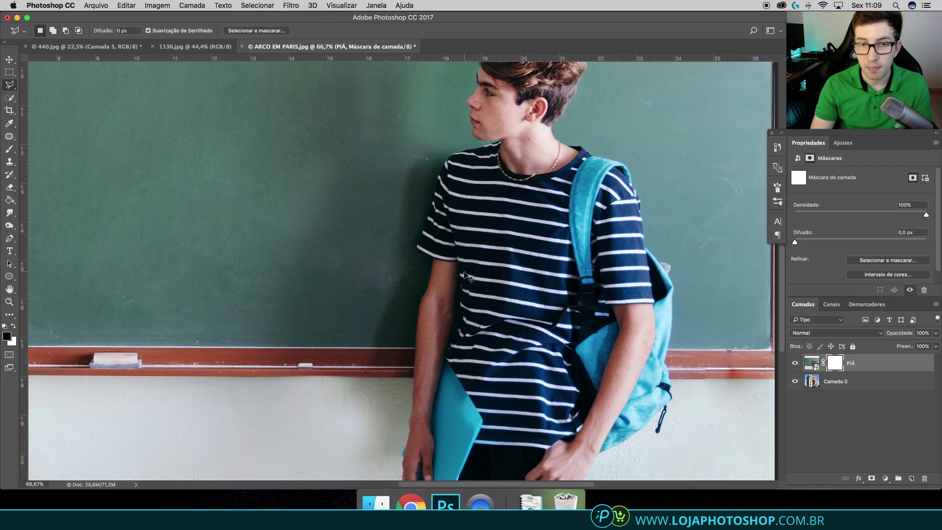
key("super+plus")
scroll(465, 272, "down", 3)
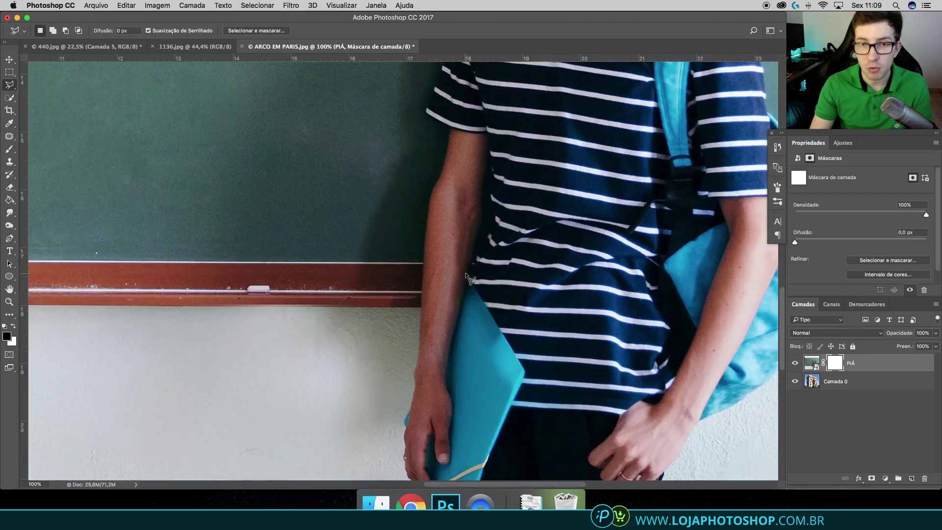
scroll(465, 275, "down", 5)
scroll(463, 278, "right", 2)
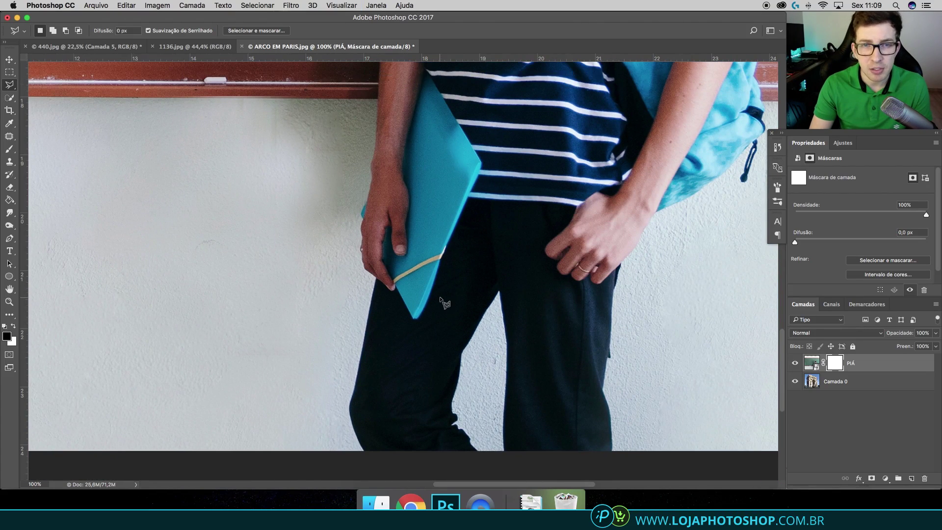
Step: Start the polygonal outline up the boy's leg to the folder corner and hand edge
left_click(364, 451)
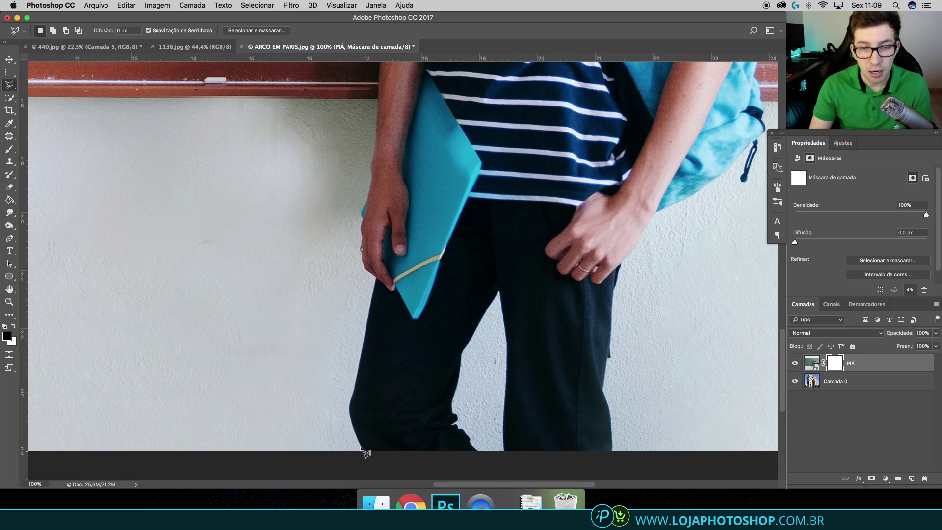
left_click(350, 417)
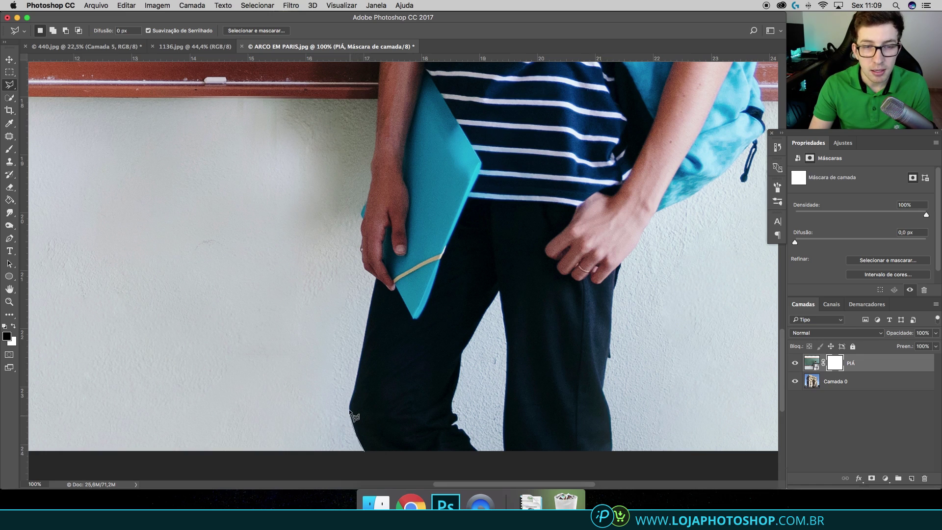
left_click(351, 398)
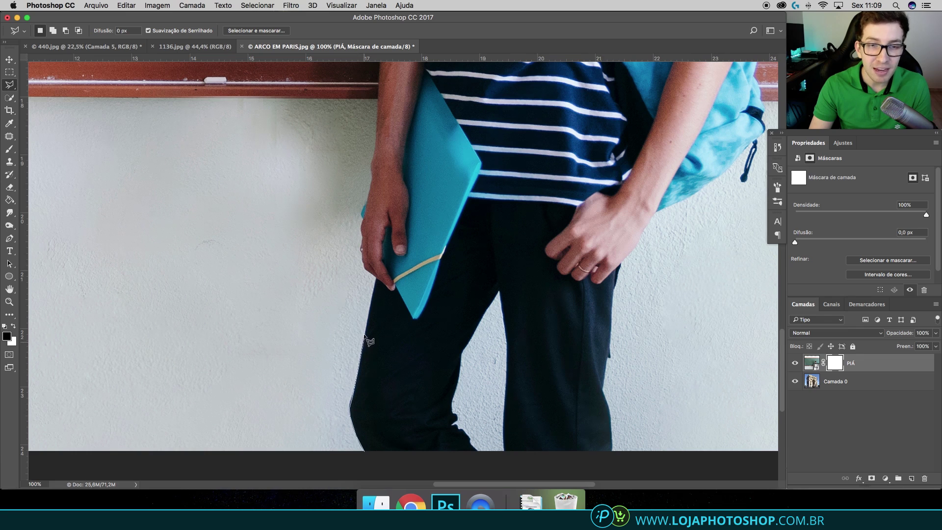
left_click(374, 284)
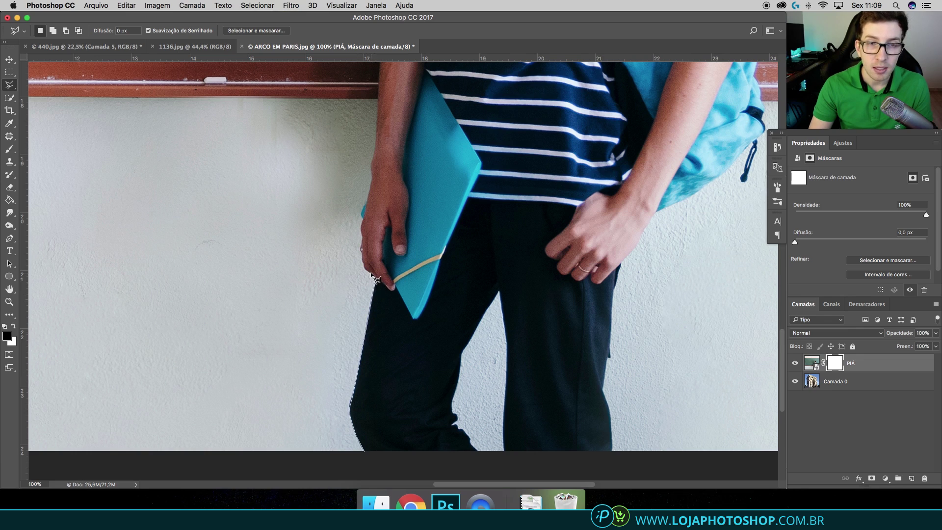
scroll(371, 277, "up", 5)
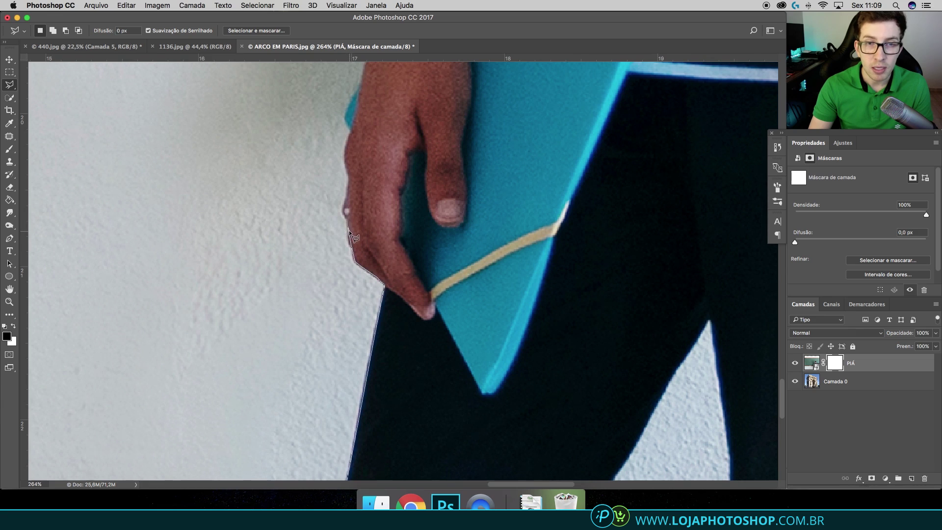
scroll(348, 229, "up", 4)
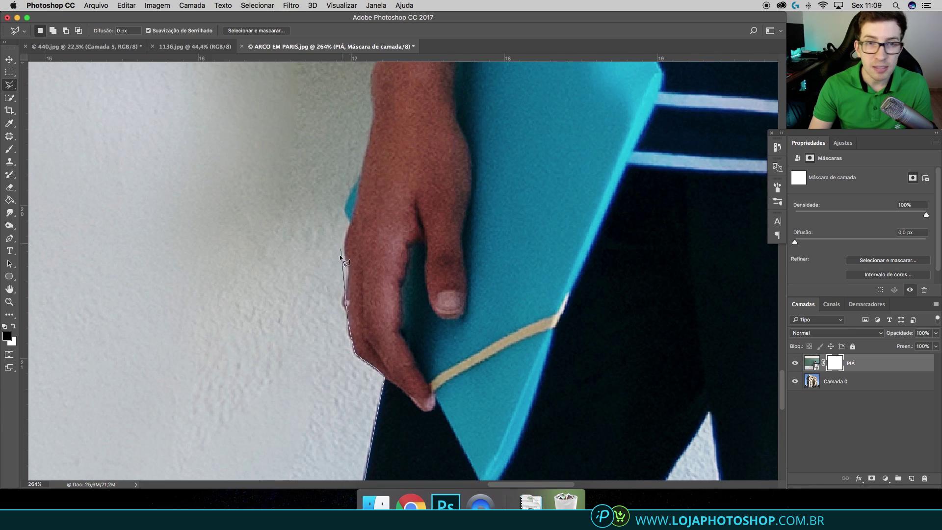
left_click(342, 300)
Step: Trace around the fingers and forearm, then close the outline diagonally across the folder
scroll(348, 267, "right", 3)
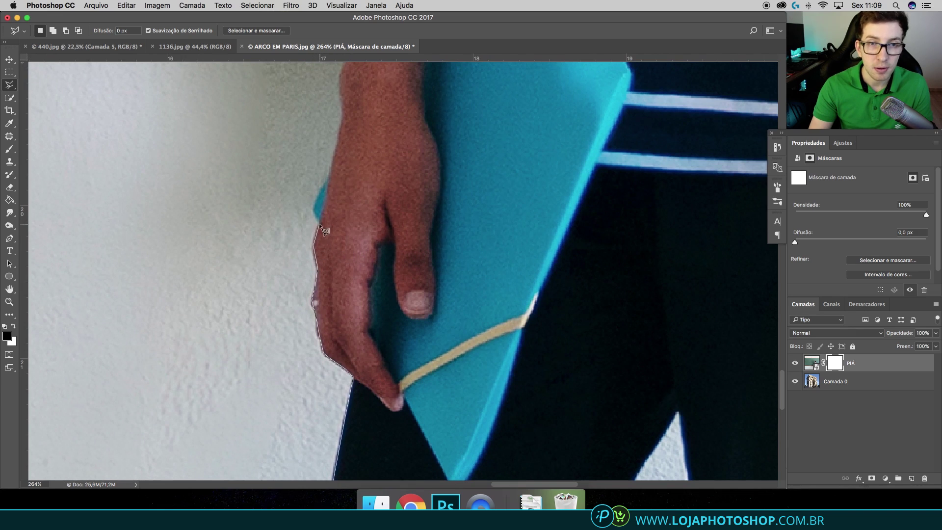
left_click(318, 223)
left_click(313, 203)
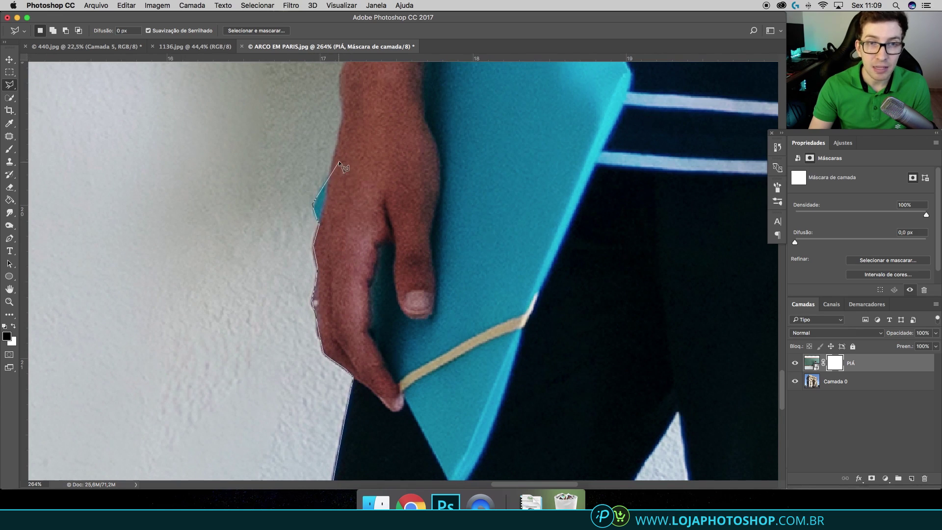
scroll(333, 179, "up", 5)
scroll(354, 355, "up", 5)
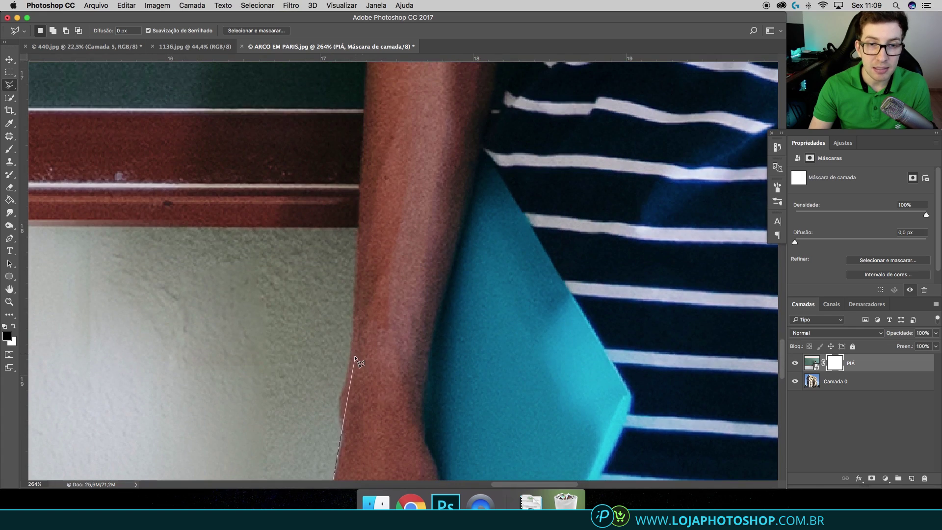
scroll(354, 356, "down", 2)
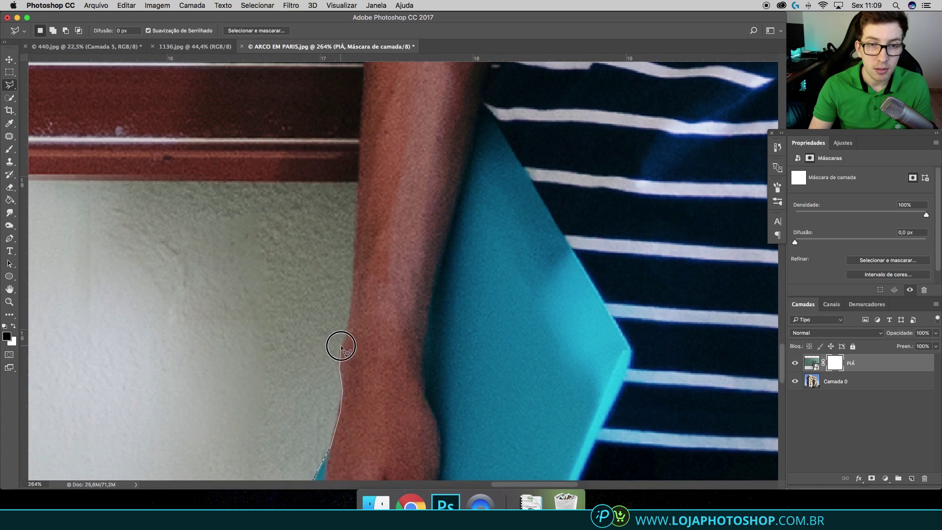
left_click(355, 267)
scroll(354, 268, "down", 2)
left_click(558, 475)
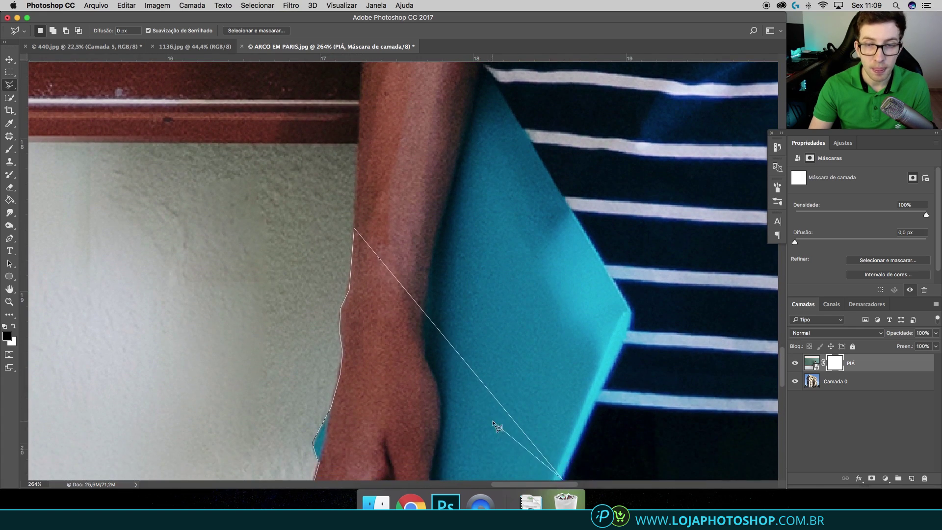
scroll(498, 426, "down", 8)
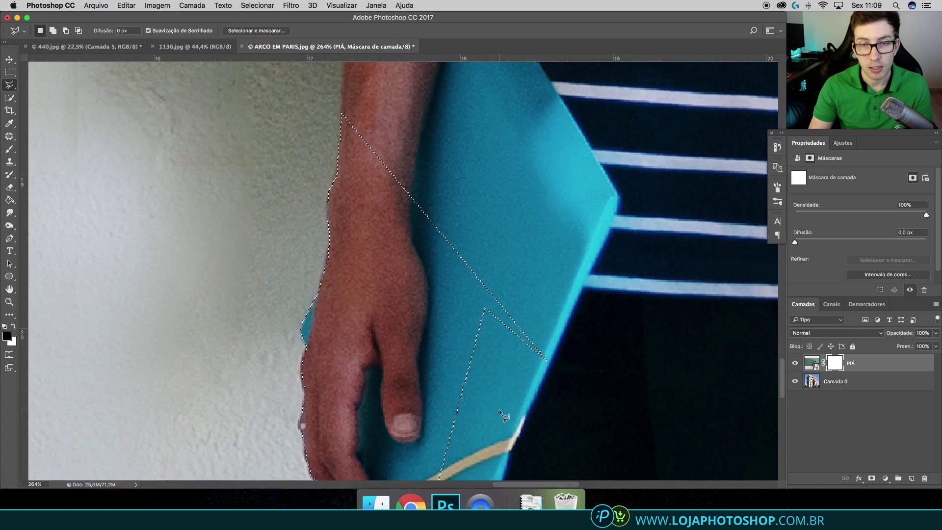
Step: Zoom out to review the current selection around the arm
scroll(498, 409, "down", 2)
scroll(467, 372, "down", 5)
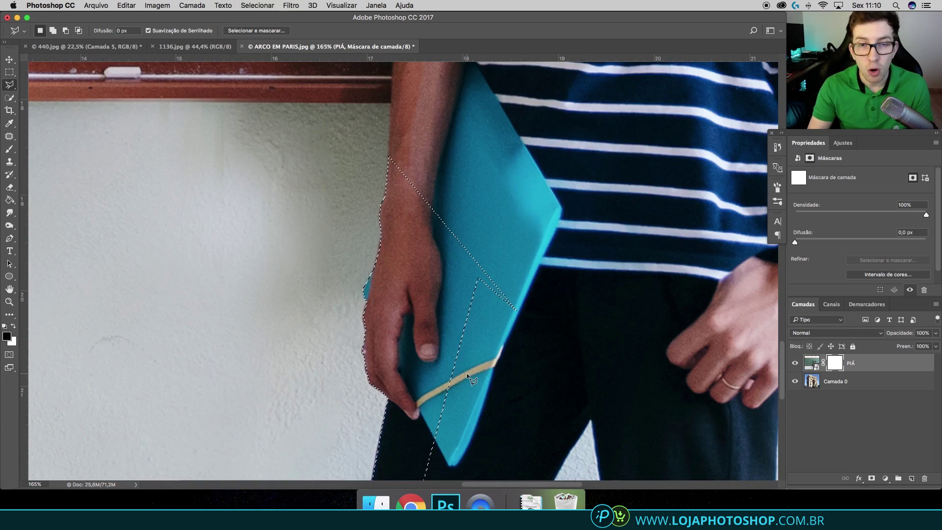
scroll(464, 372, "down", 3)
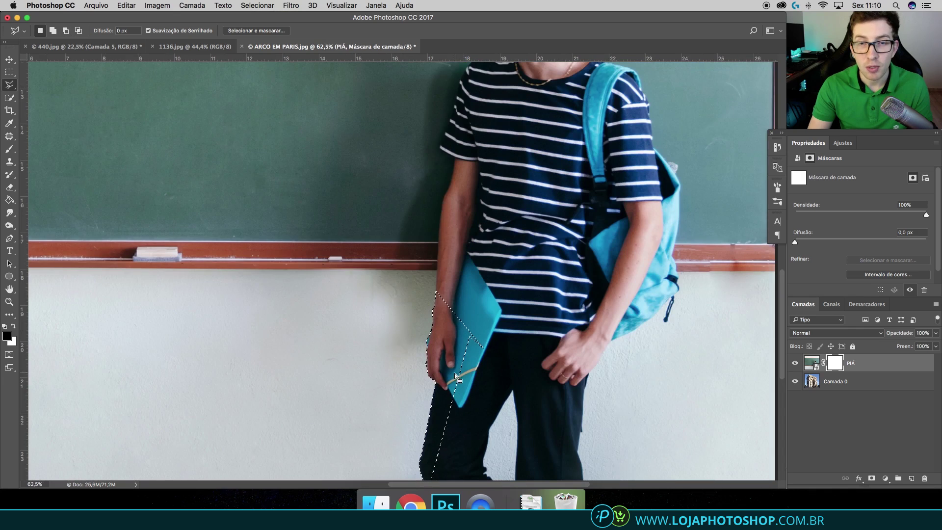
scroll(454, 373, "down", 1)
scroll(457, 363, "down", 1)
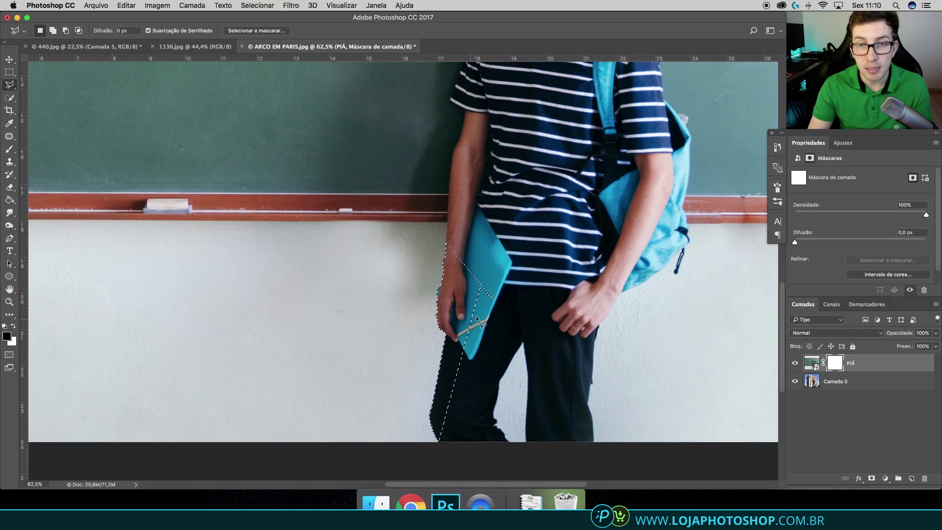
scroll(457, 274, "up", 2)
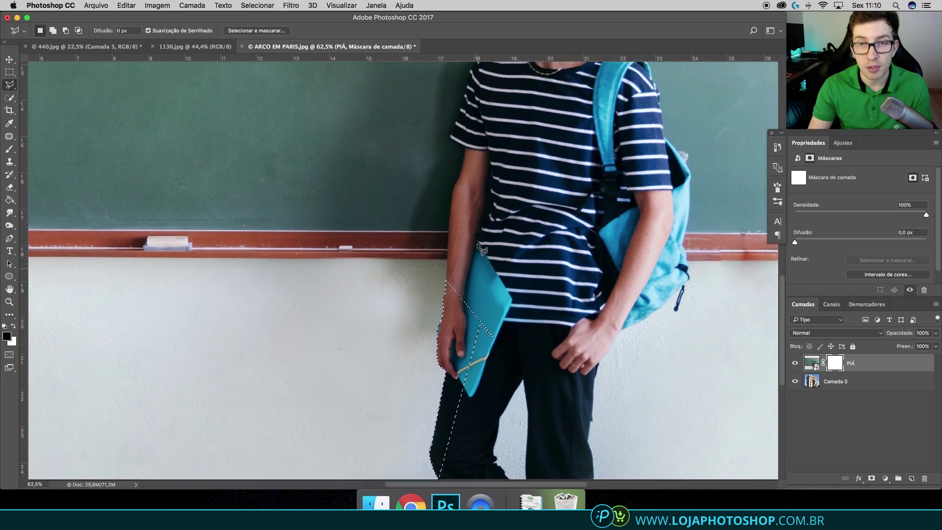
scroll(482, 309, "up", 5)
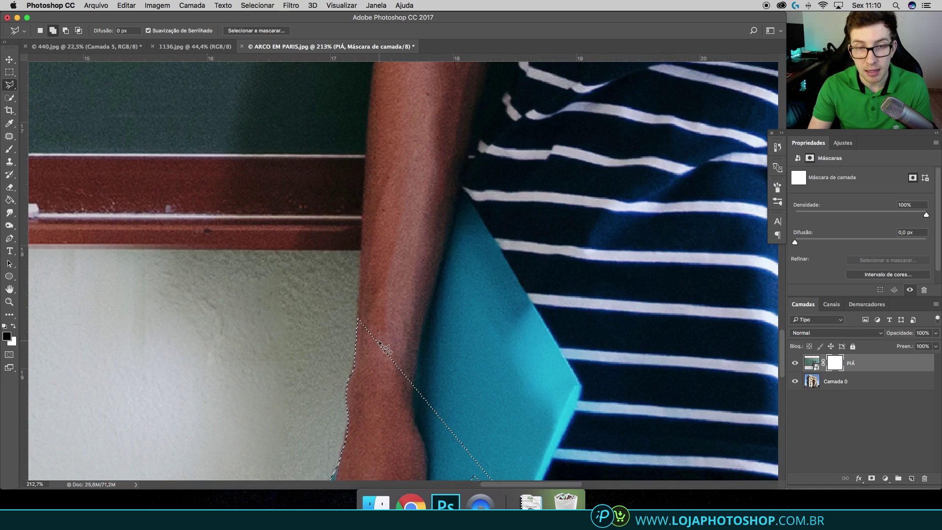
Step: Shift-add a new outline from the selection's top corner up the arm's outer edge
key("shift")
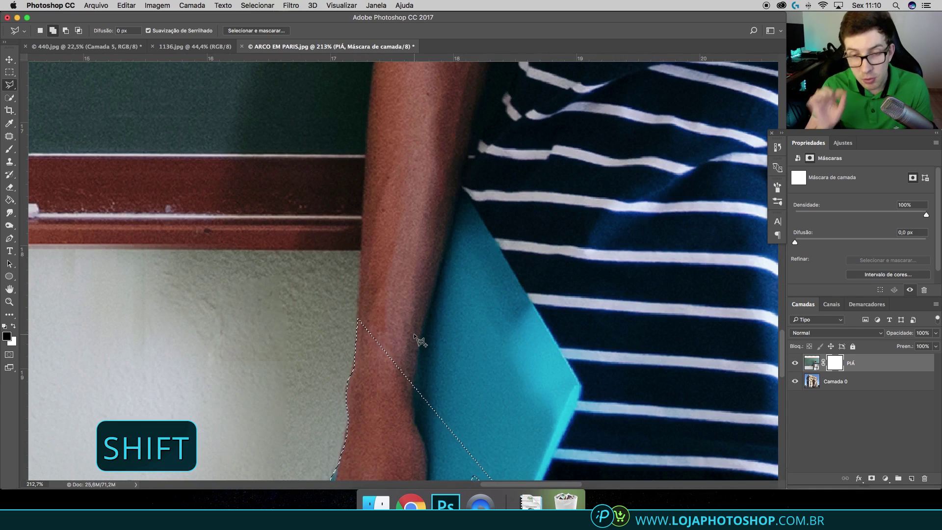
left_click(358, 322)
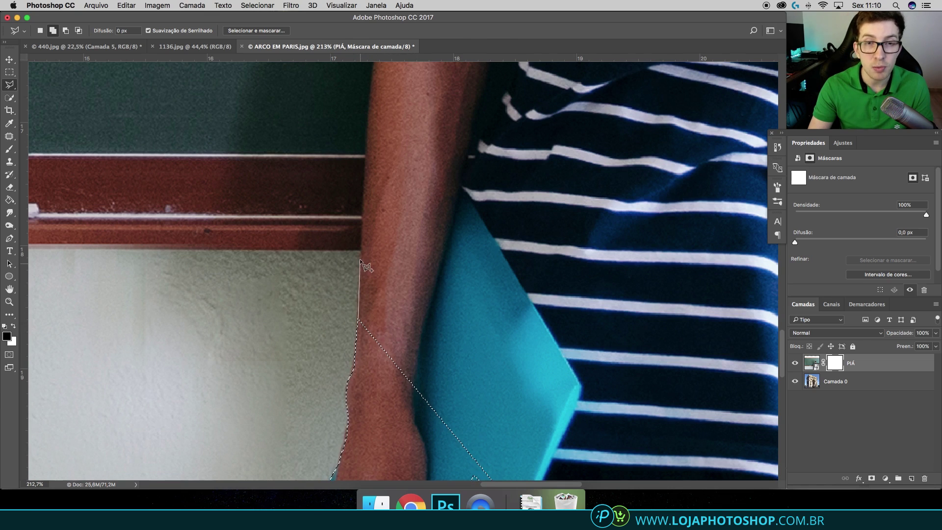
left_click(365, 163)
scroll(692, 429, "down", 1)
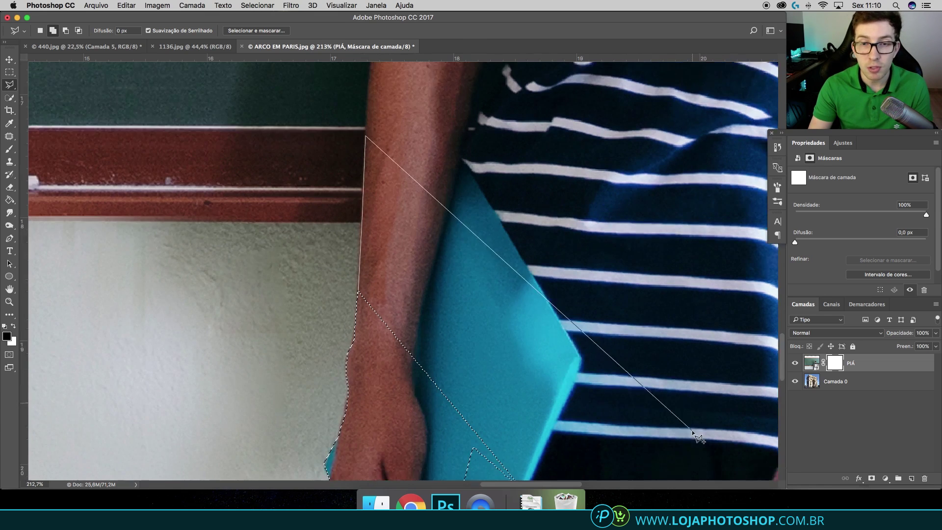
scroll(691, 430, "down", 3)
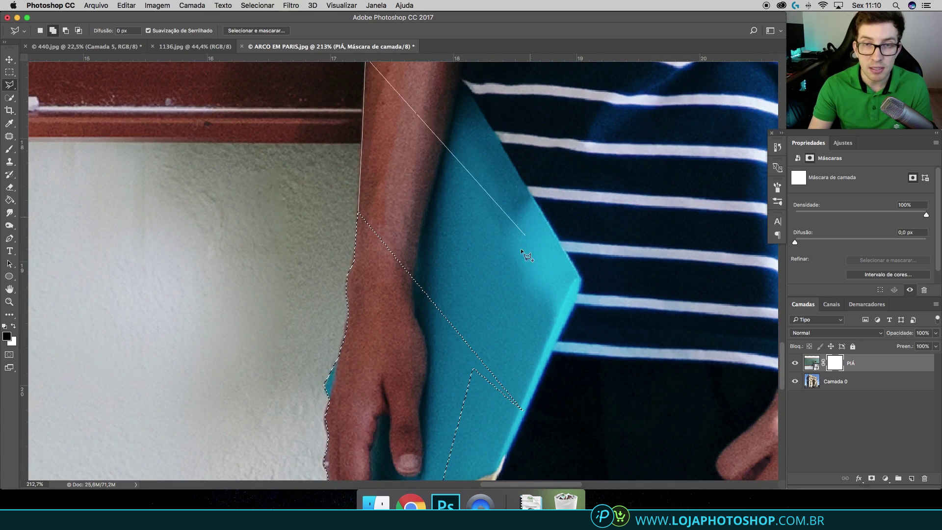
scroll(517, 255, "up", 10)
scroll(510, 265, "up", 1)
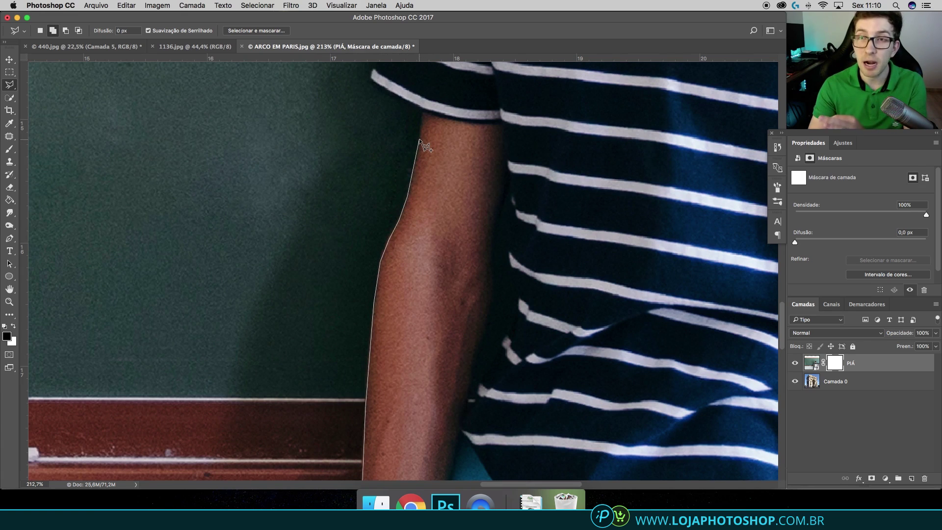
Step: Extend the added outline over the arm top and shoulder to where the shoulder meets the neck
left_click(421, 112)
scroll(421, 111, "up", 5)
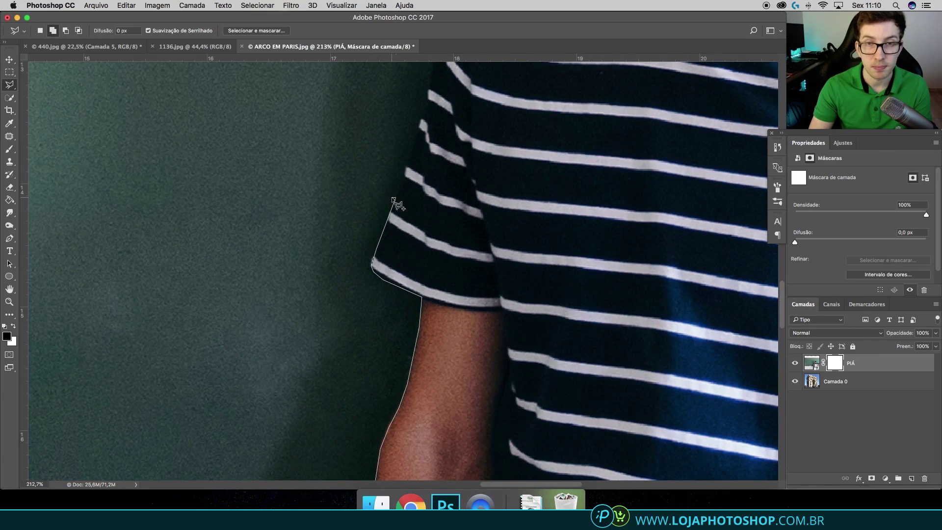
scroll(395, 204, "up", 3)
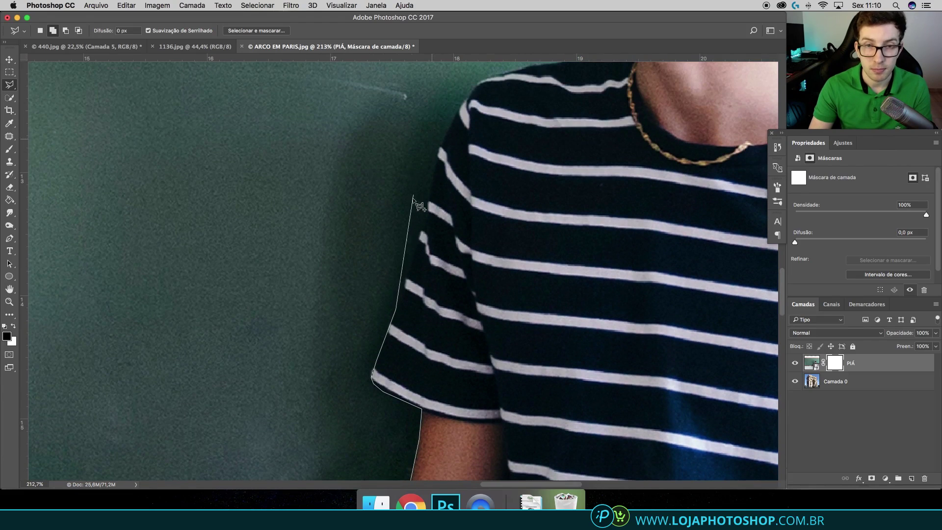
left_click(483, 80)
scroll(499, 71, "up", 3)
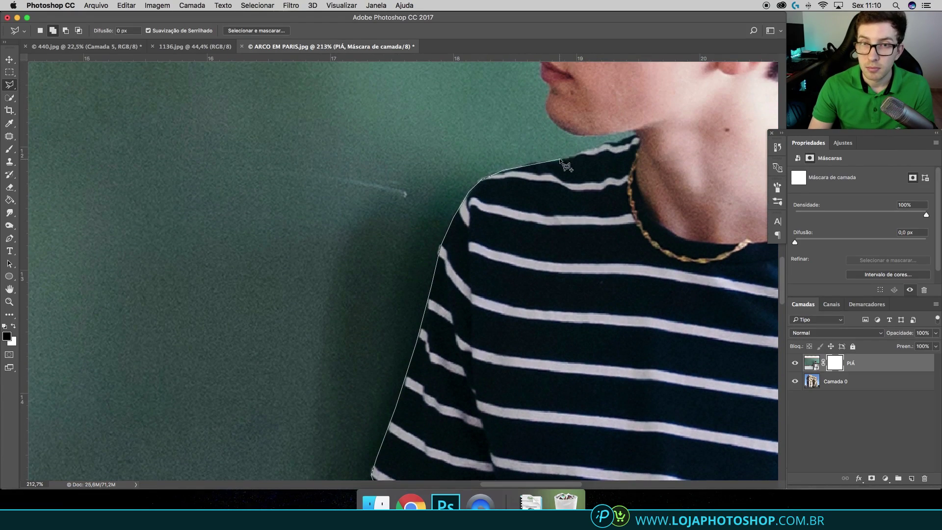
left_click(635, 132)
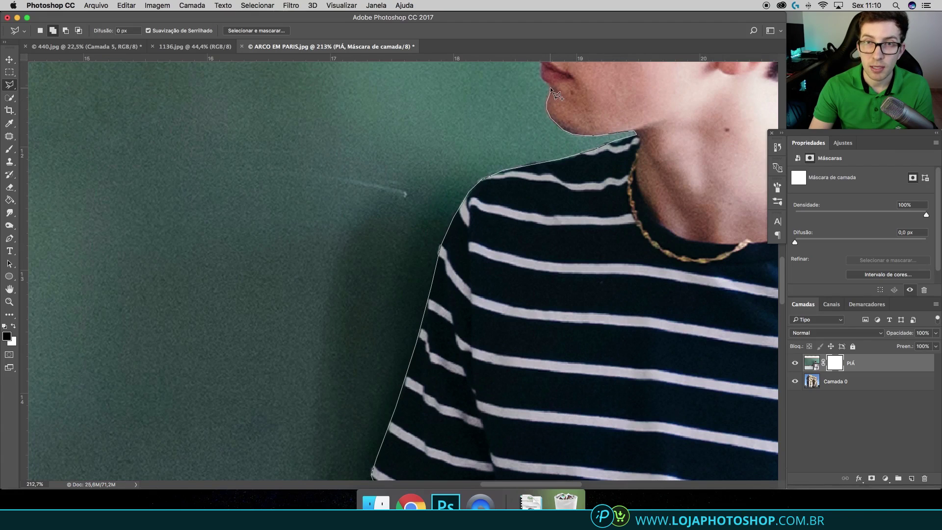
scroll(551, 91, "up", 5)
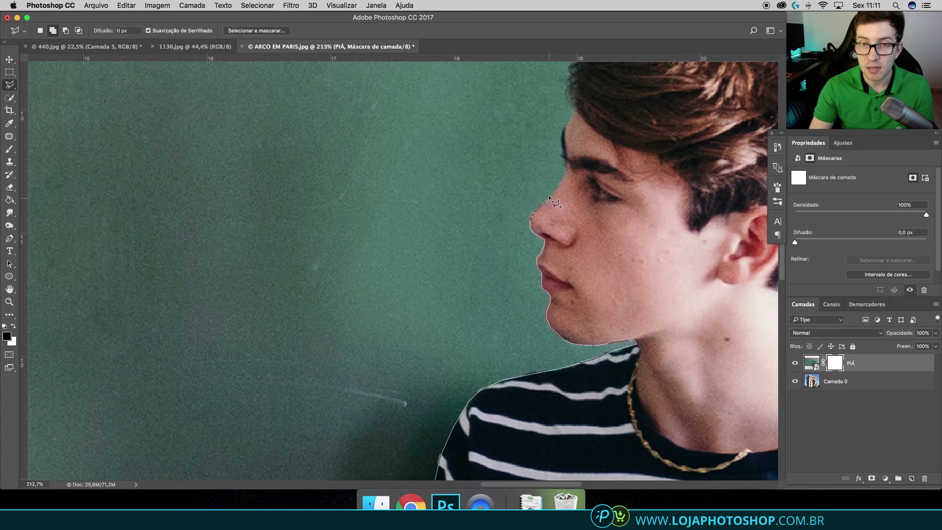
Step: Trace the Polygonal Lasso outline up the nose bridge, forehead and hairline
left_click(566, 173)
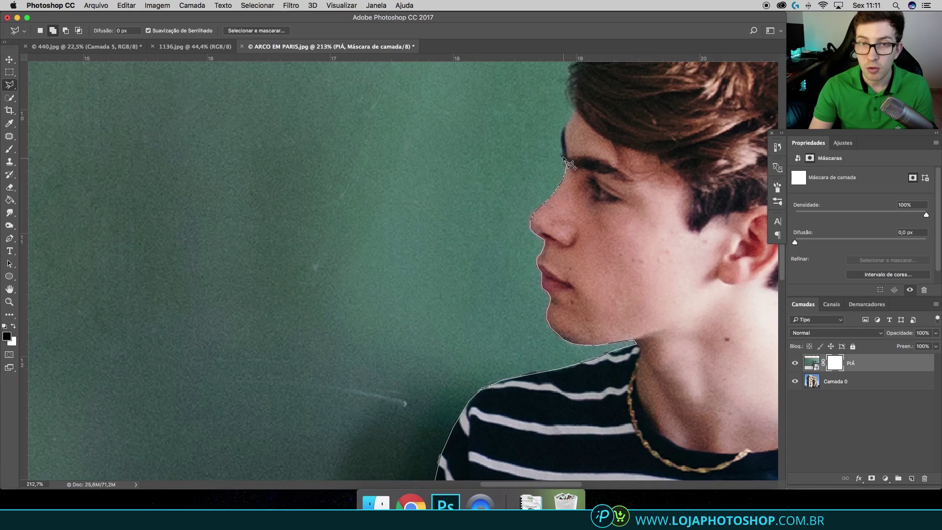
left_click(564, 131)
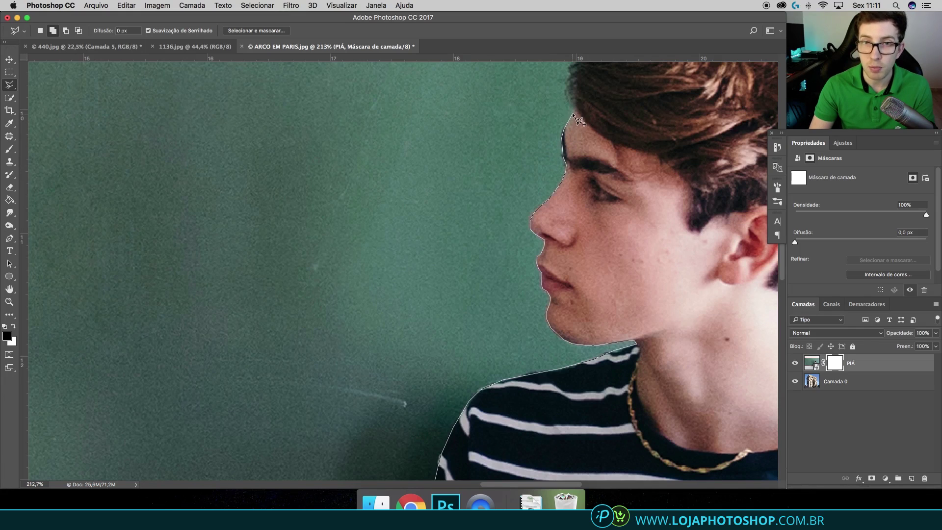
left_click(575, 108)
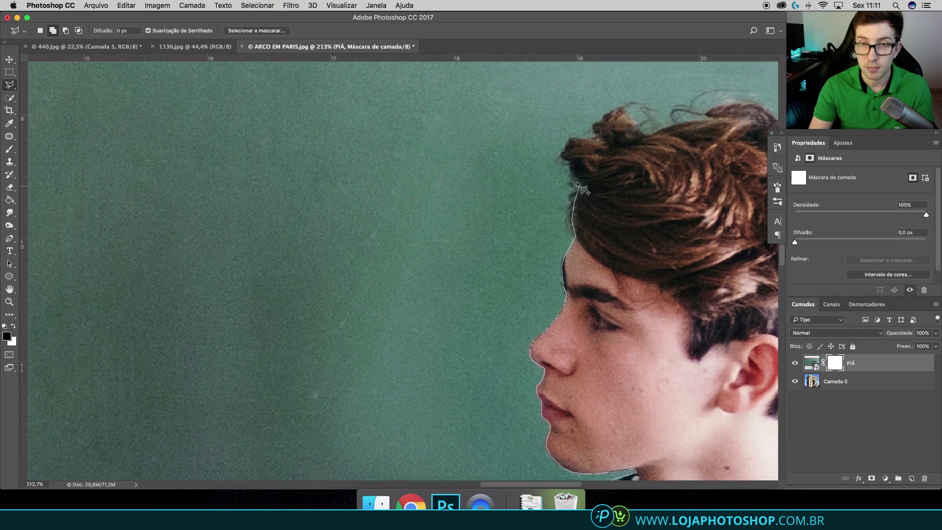
left_click(566, 146)
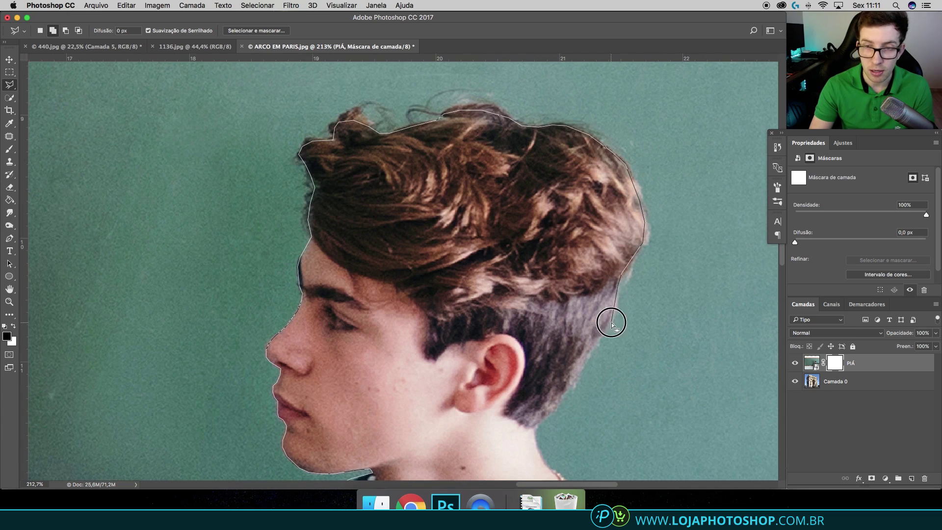
Step: Continue the outline along the shoulder, sleeve and backpack edges, then close it at the start point
scroll(535, 431, "down", 5)
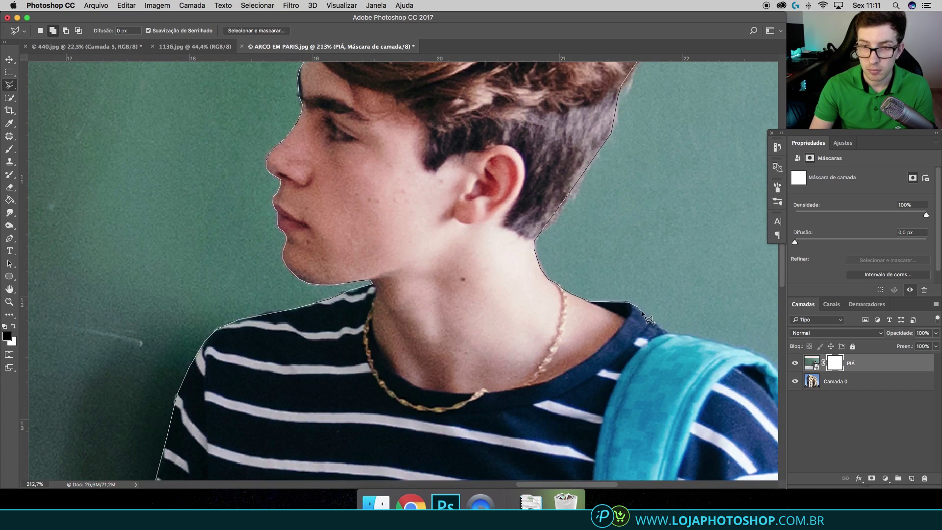
left_click_drag(755, 355, 498, 249)
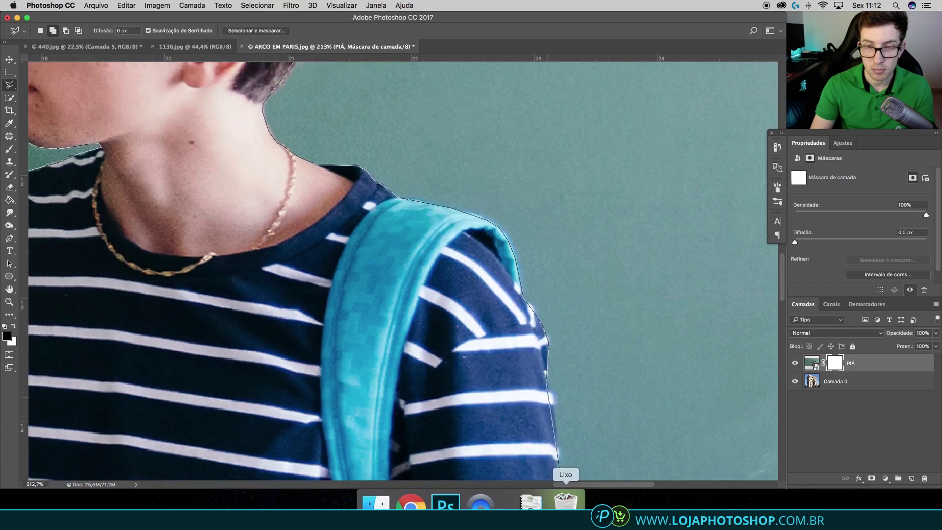
left_click_drag(545, 416, 547, 322)
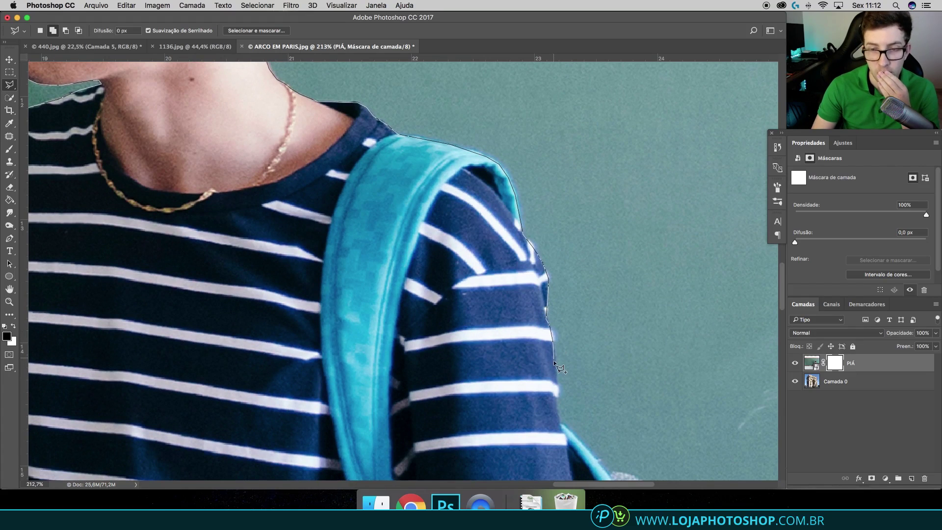
left_click_drag(576, 440, 579, 264)
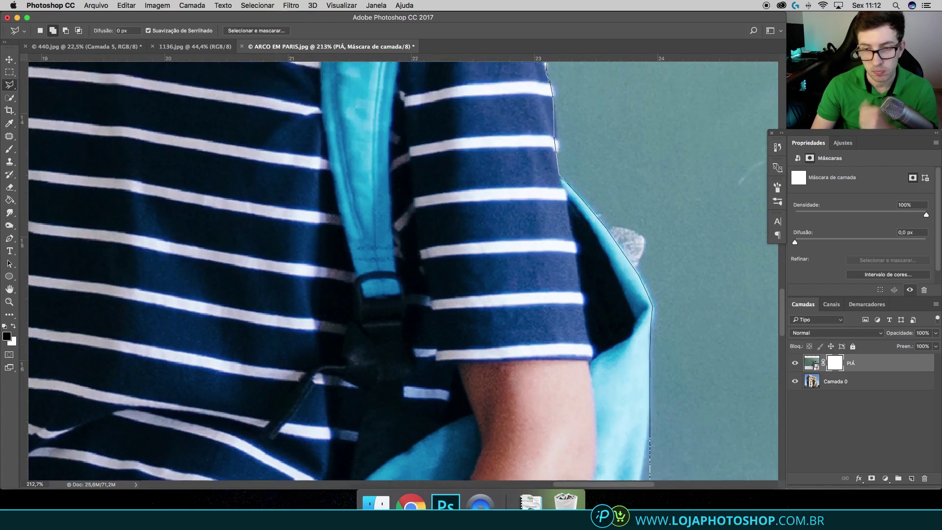
left_click_drag(650, 417, 647, 210)
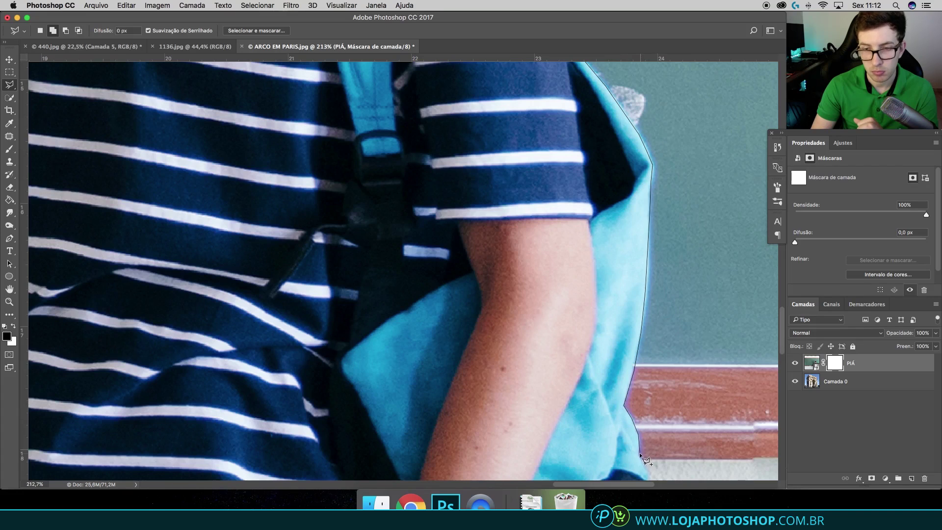
left_click_drag(639, 452, 641, 273)
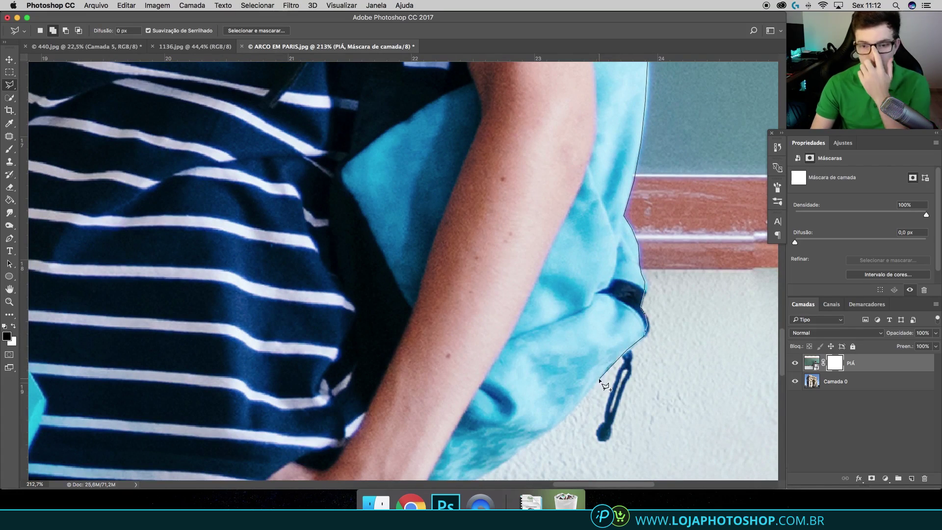
left_click_drag(480, 461, 479, 316)
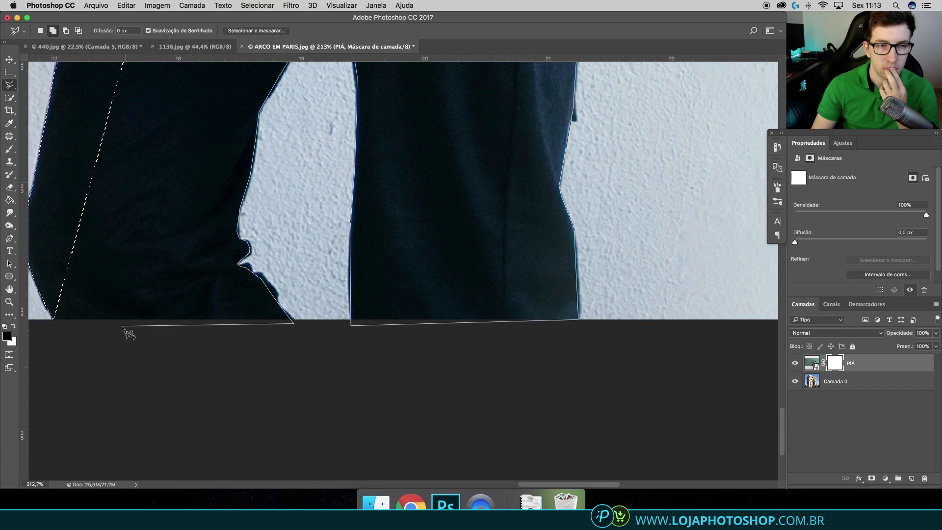
scroll(209, 334, "up", 4)
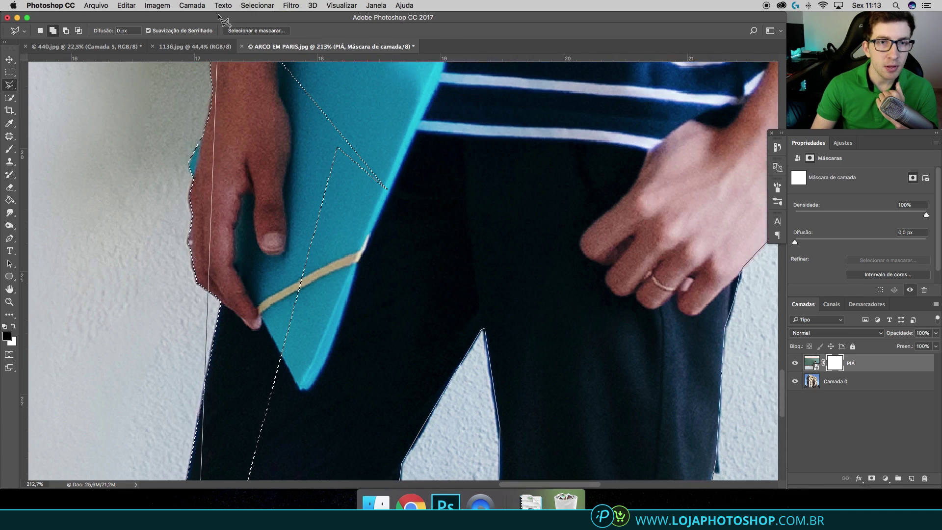
scroll(228, 163, "down", 3)
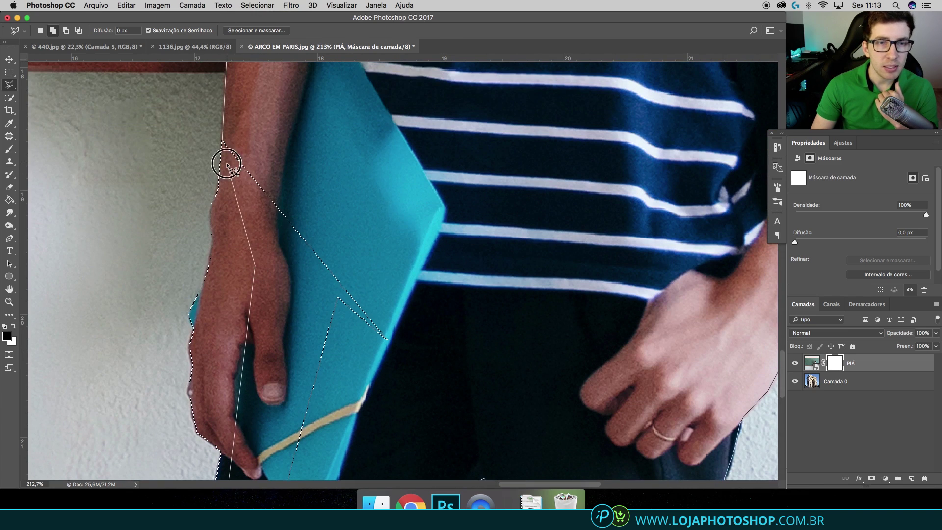
left_click(227, 160)
Step: Zoom out so the whole classroom photo with the boy's selection is visible
key("alt")
scroll(327, 155, "down", 3)
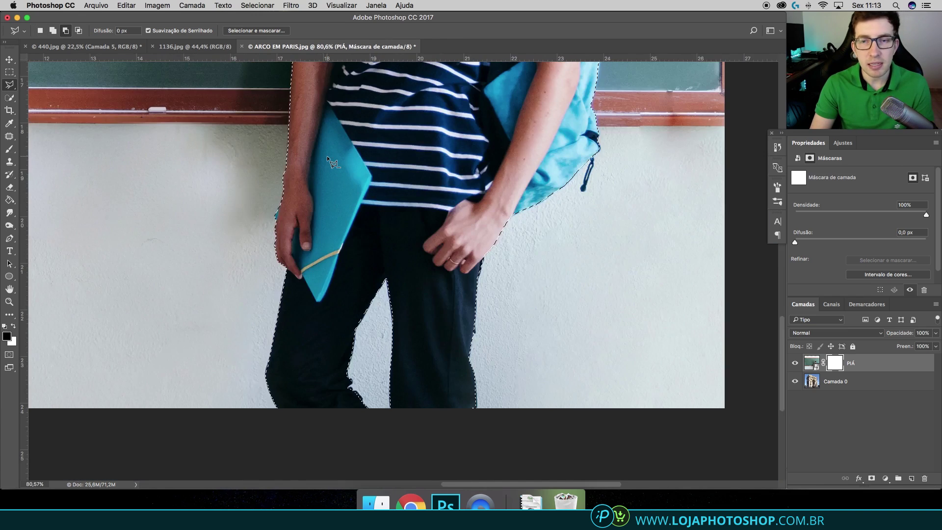
scroll(327, 155, "down", 3)
scroll(326, 155, "down", 2)
scroll(327, 155, "down", 2)
scroll(322, 159, "up", 5)
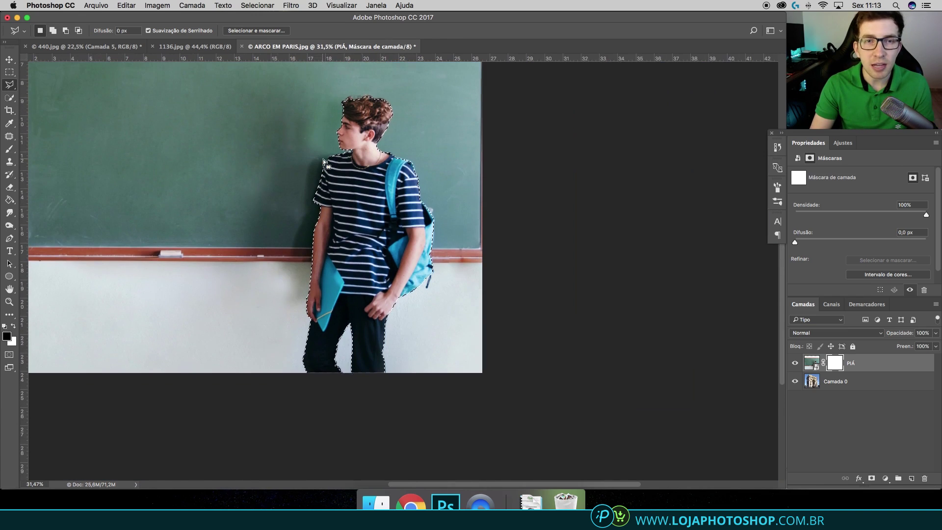
scroll(326, 156, "up", 1)
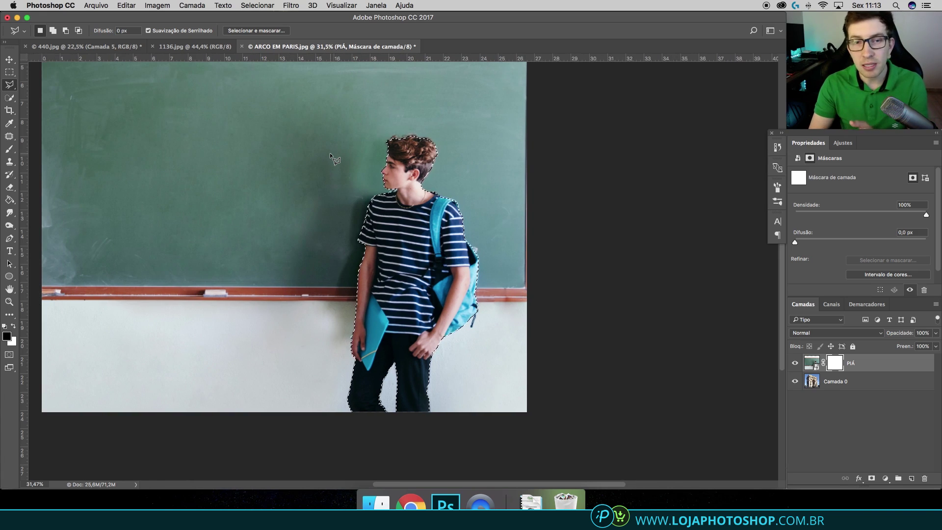
scroll(330, 152, "left", 3)
scroll(372, 151, "up", 3)
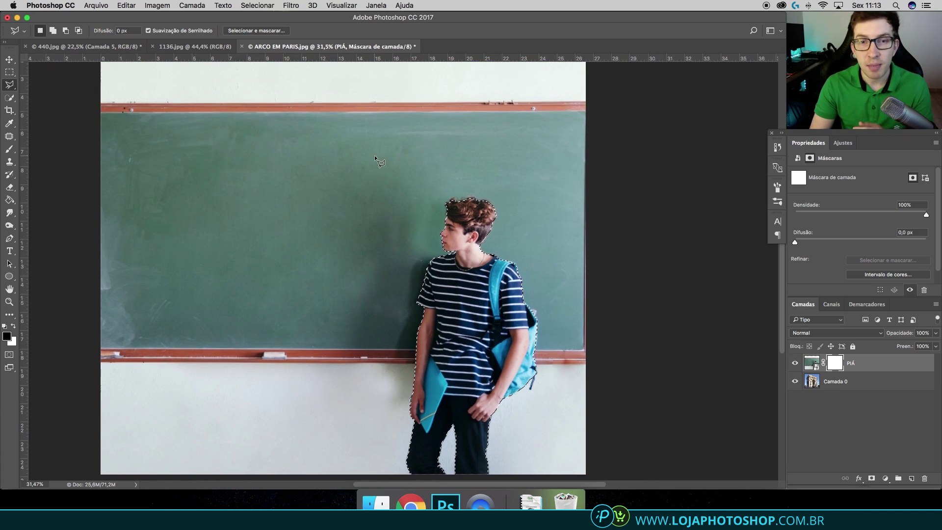
Step: Invert the selection with Ctrl+Shift+I so it covers the chalkboard background
key("ctrl+shift+i")
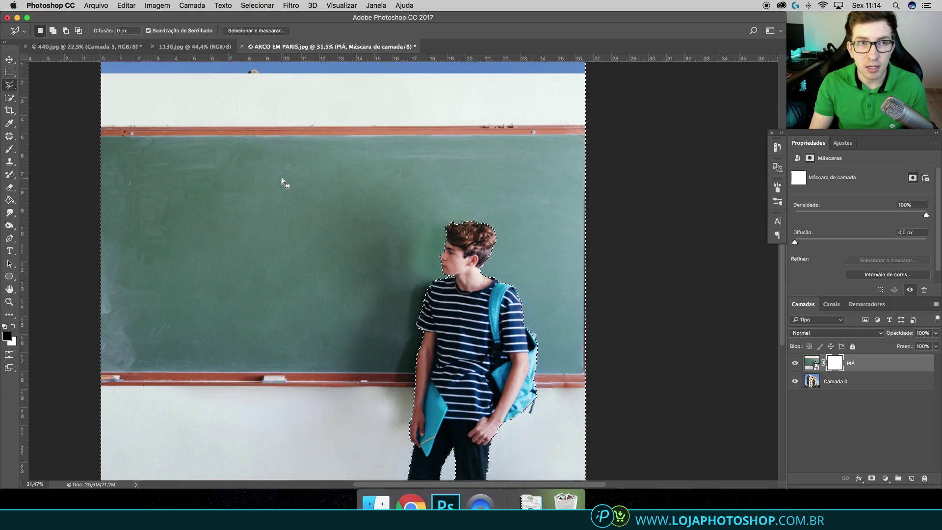
scroll(282, 178, "up", 3)
key("ctrl+shift+i")
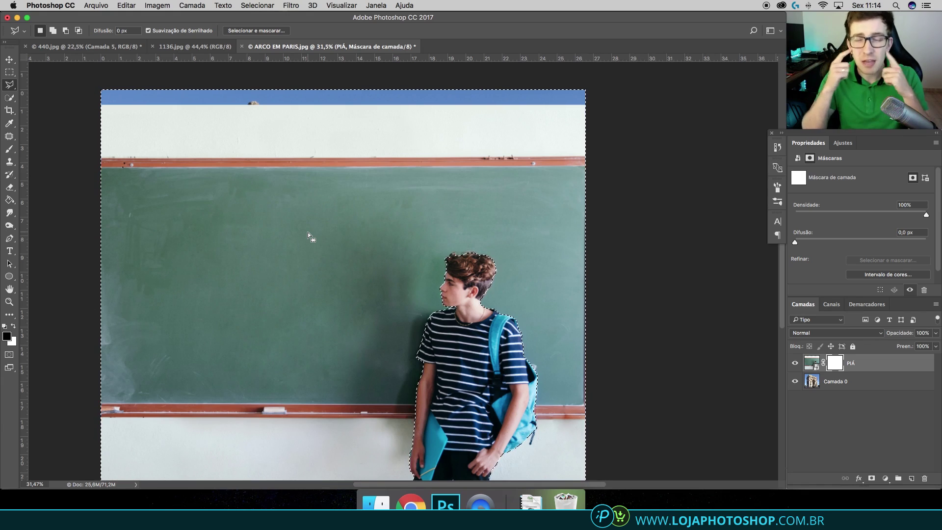
scroll(308, 232, "down", 3)
scroll(308, 231, "left", 2)
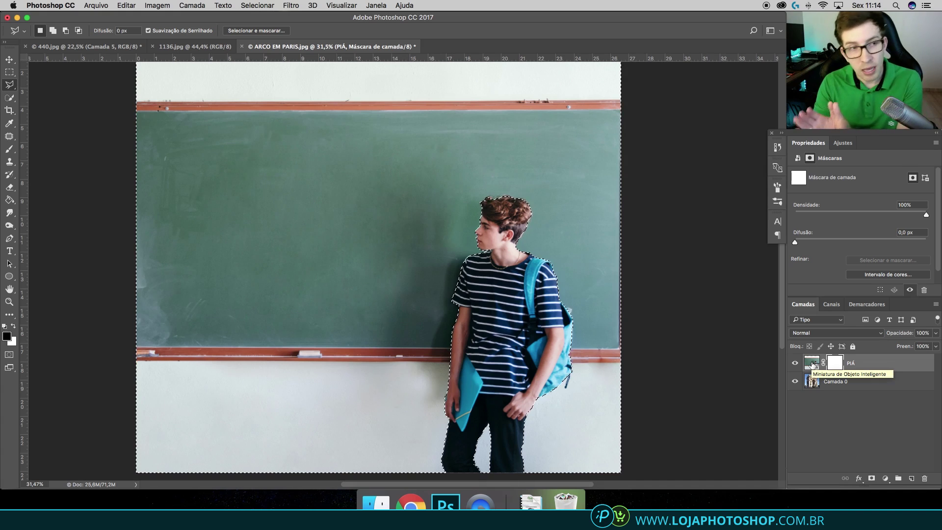
Step: Fill the selected background black on PIÁ's layer mask with the Paint Bucket, then deselect
left_click(10, 200)
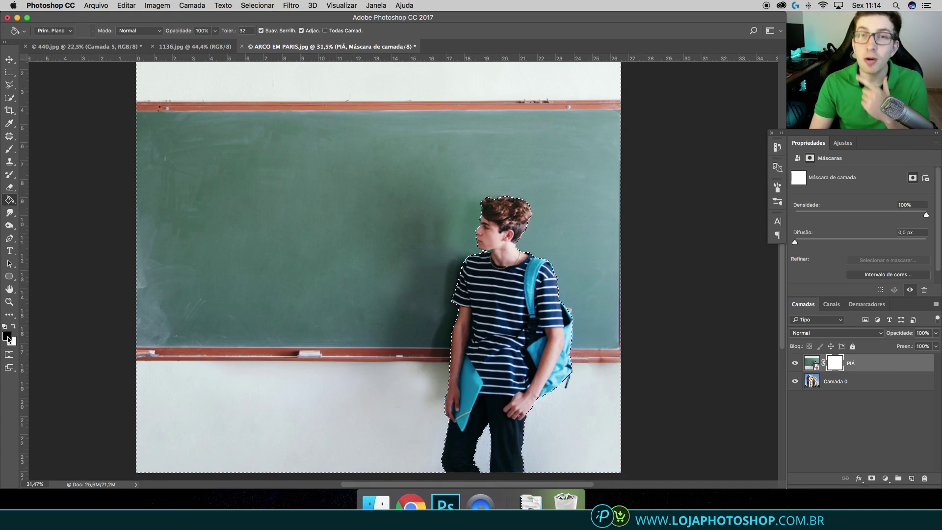
left_click(256, 238)
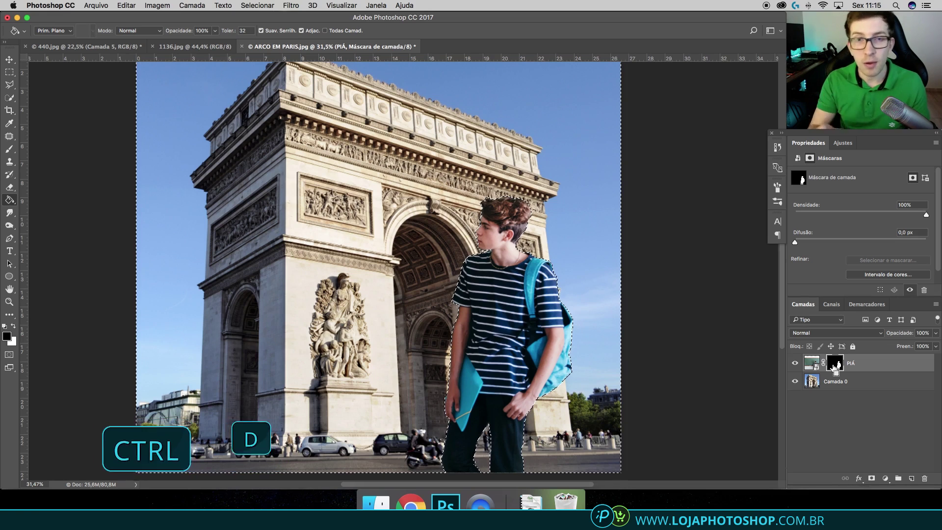
key("ctrl+d")
scroll(511, 329, "down", 5)
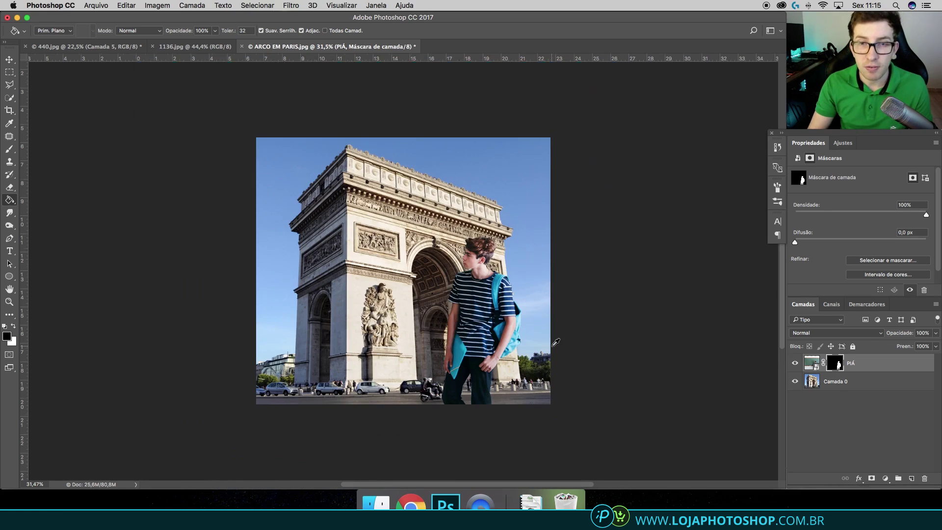
scroll(510, 329, "up", 5)
scroll(513, 333, "up", 2)
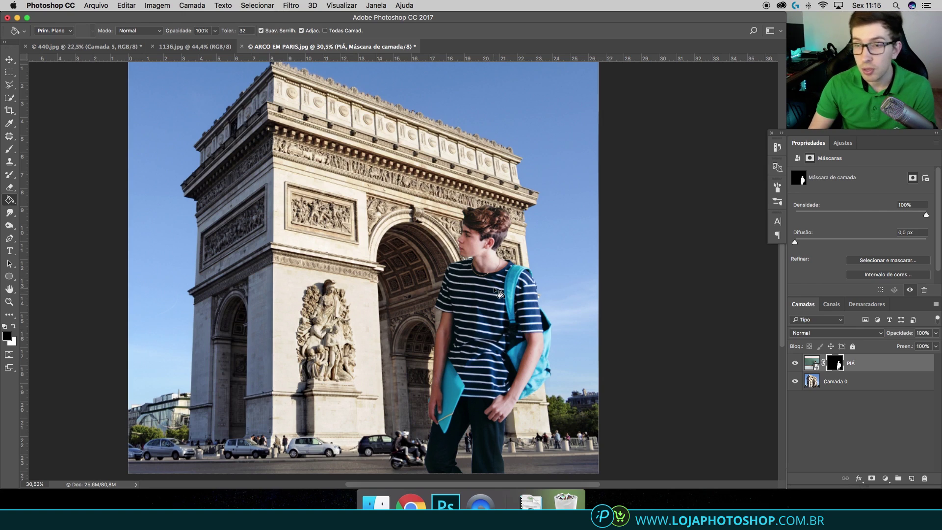
Step: Add a Color Balance layer with midtones -15, -14, -41, clipped to PIÁ
left_click(885, 478)
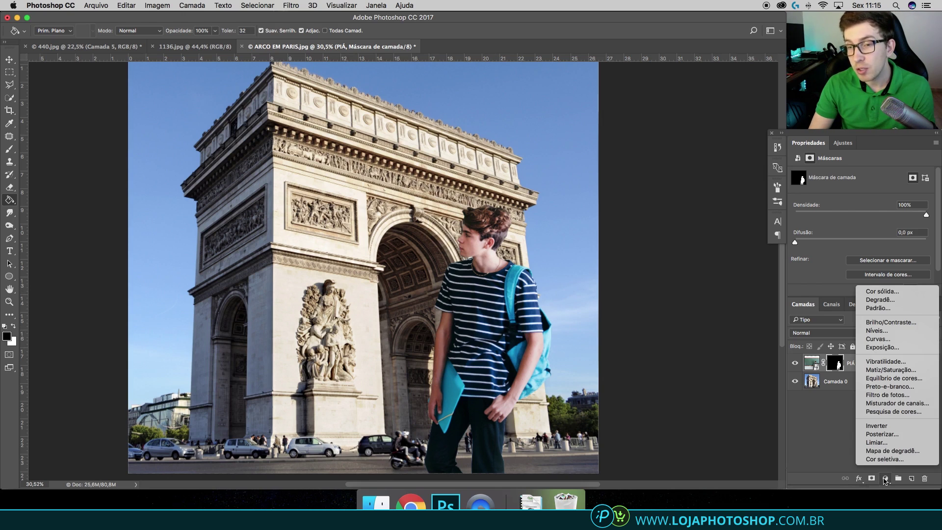
left_click(898, 378)
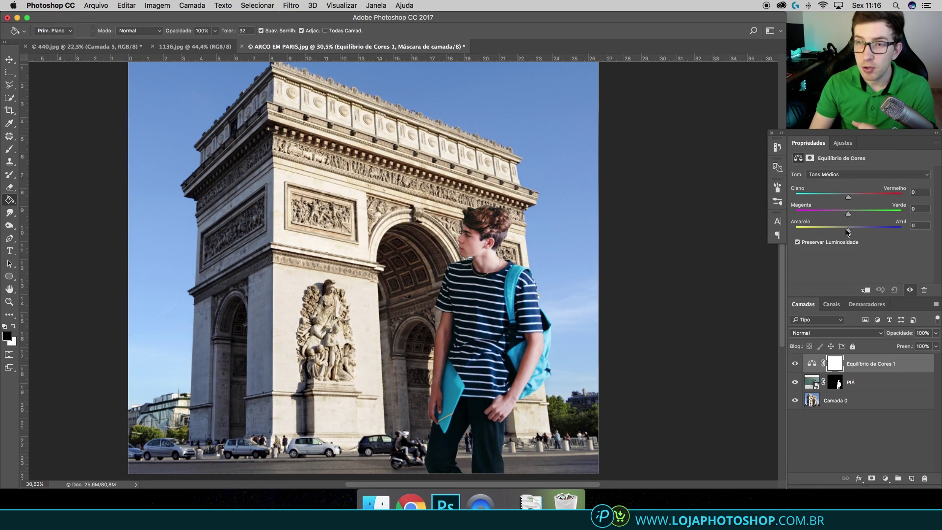
left_click_drag(847, 231, 834, 232)
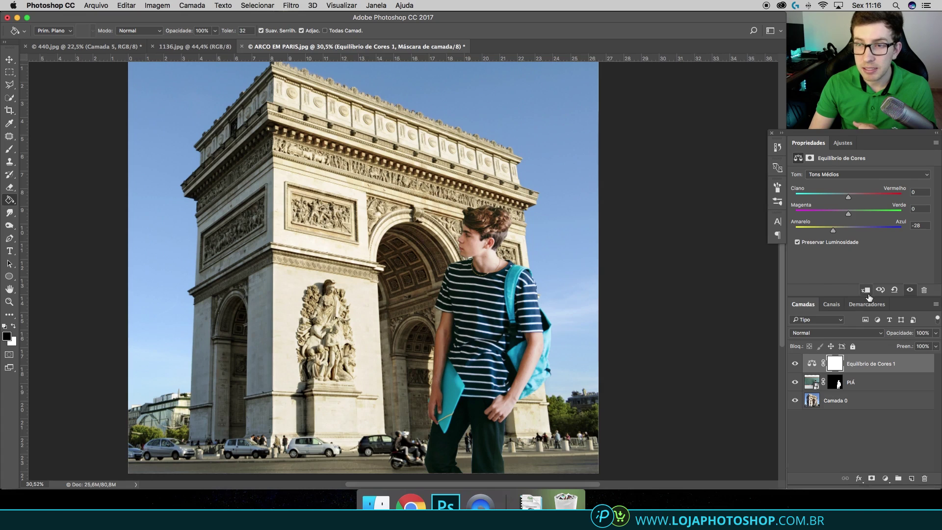
mouse_move(848, 214)
left_mouse_down()
mouse_move(840, 197)
mouse_move(827, 232)
left_mouse_up()
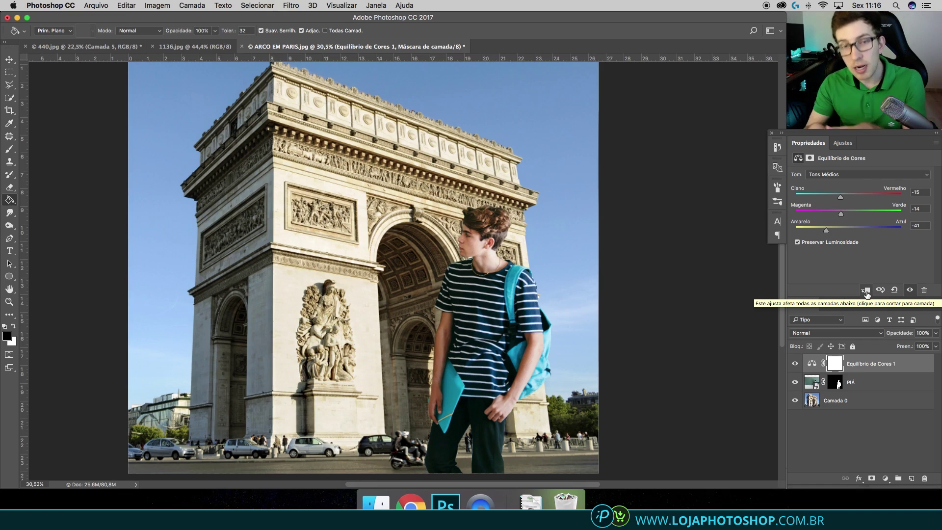
left_click(866, 291)
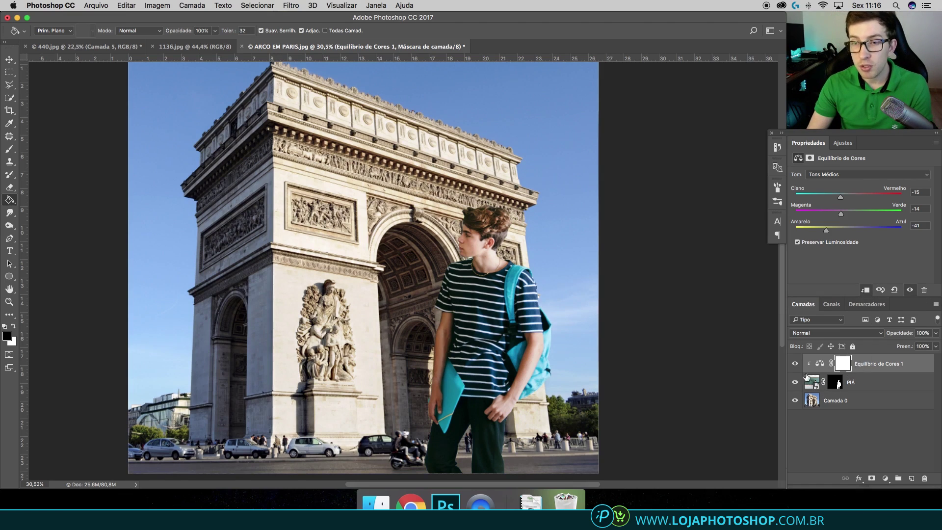
left_click(795, 364)
left_click(796, 364)
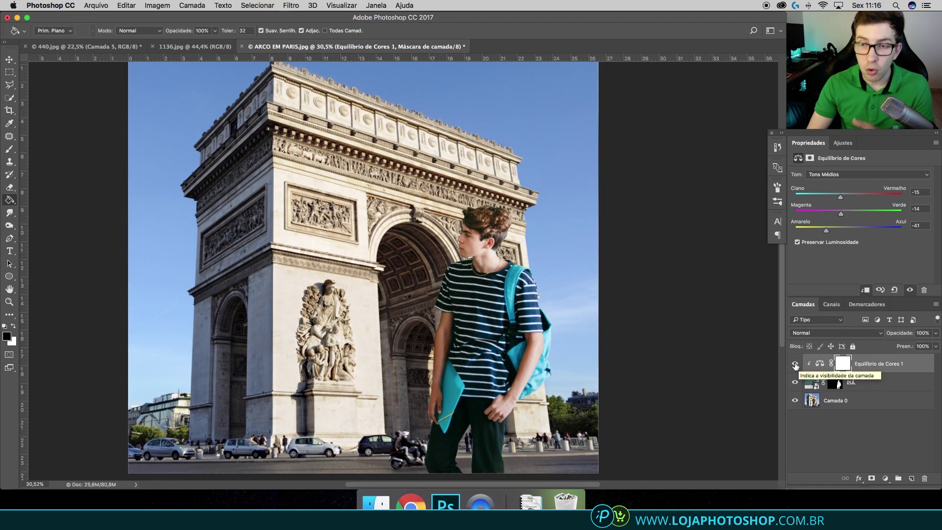
left_click(795, 364)
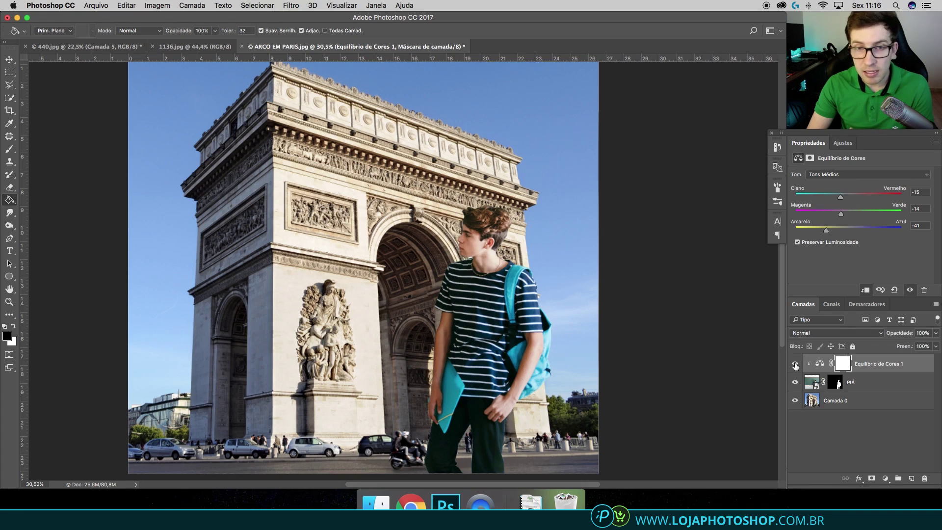
left_click(795, 364)
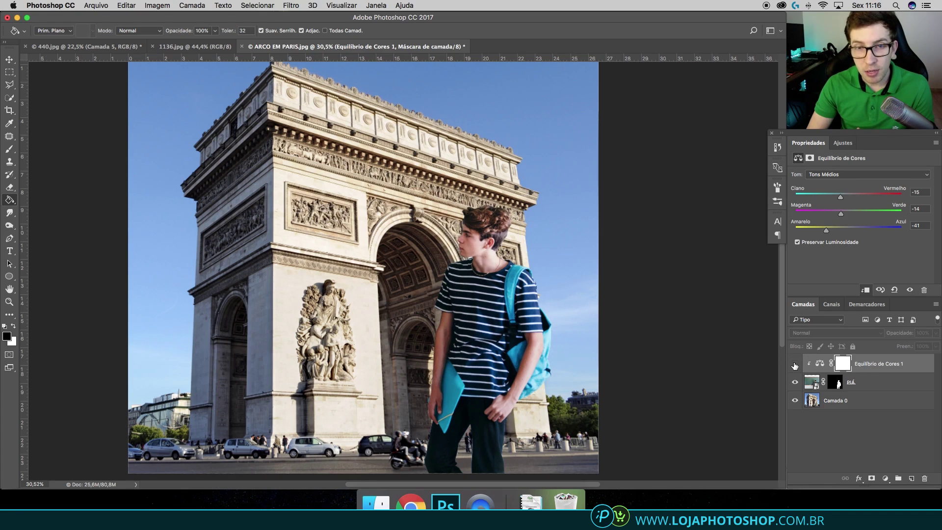
left_click(795, 364)
left_click(795, 364)
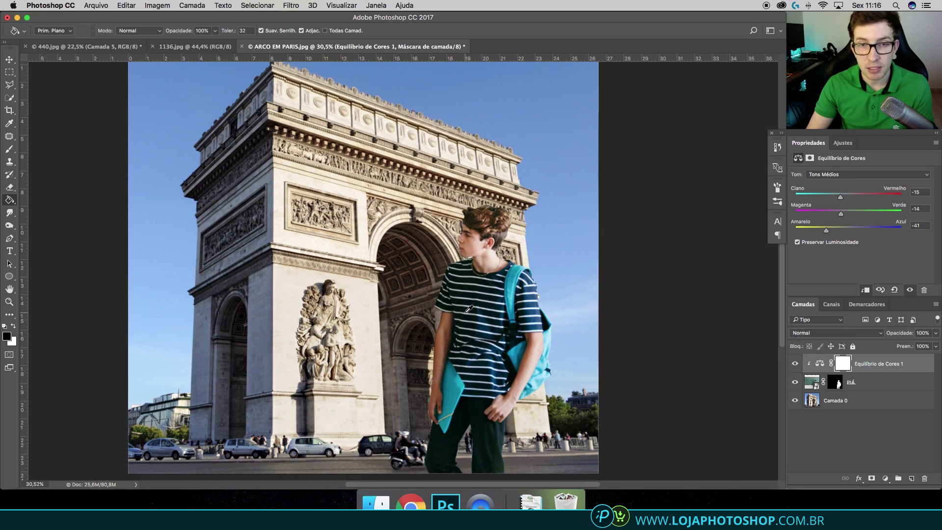
scroll(468, 309, "down", 5)
scroll(468, 309, "up", 4)
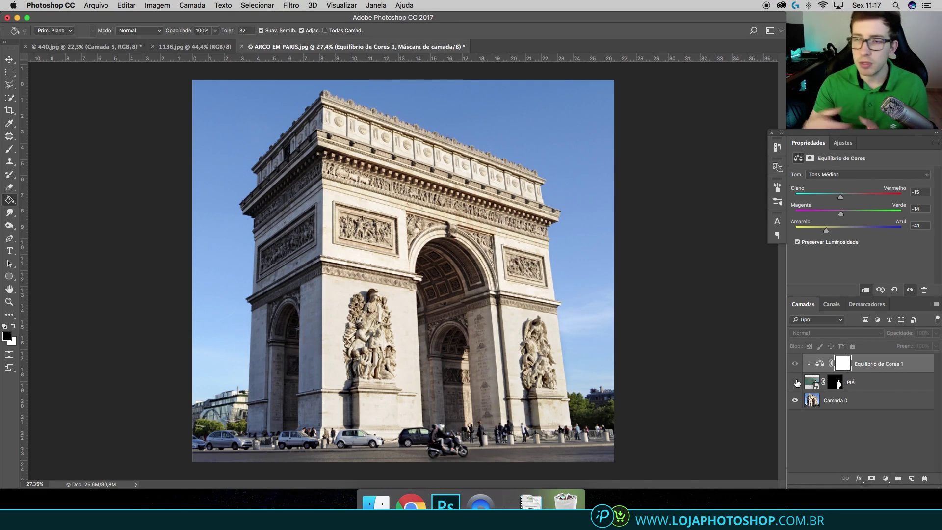
left_click(795, 382)
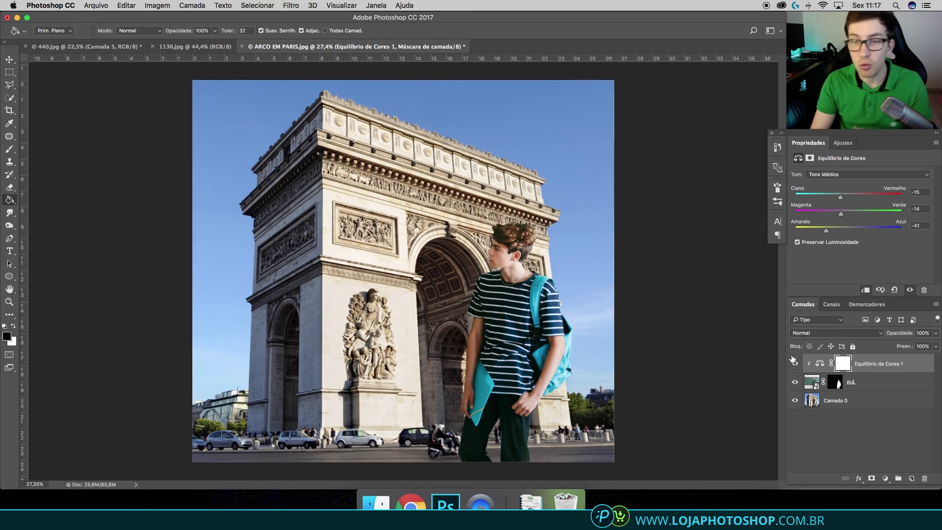
left_click(832, 401)
left_click(794, 401)
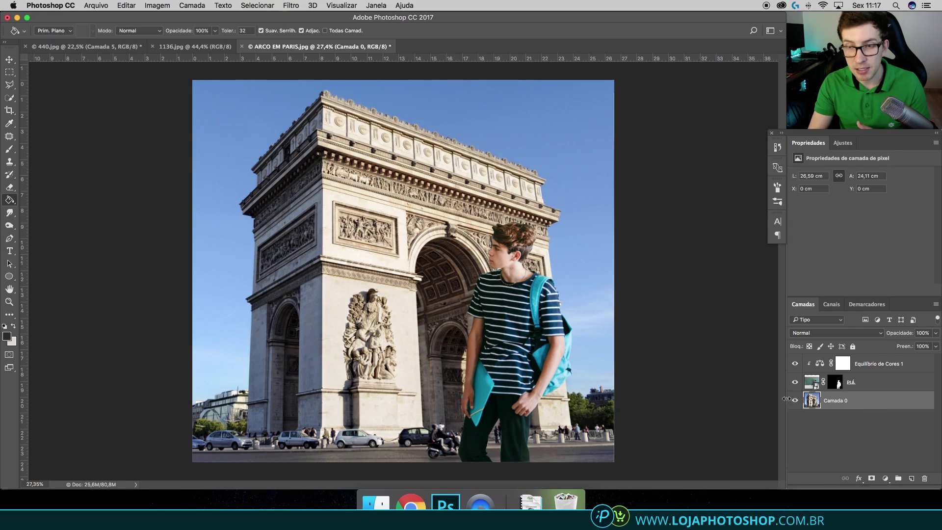
left_click(795, 402)
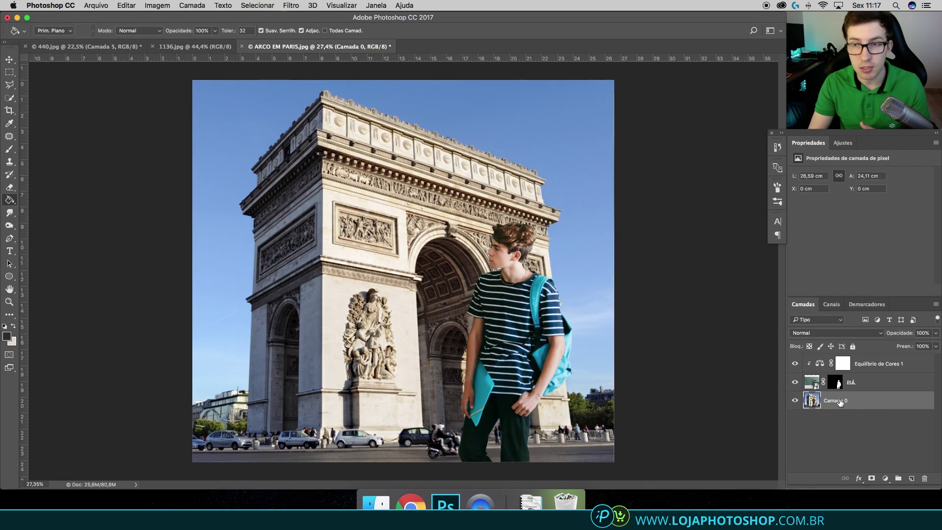
Step: With a resized Quick Selection brush, select the sky left of the arch and across the top
left_click(7, 103)
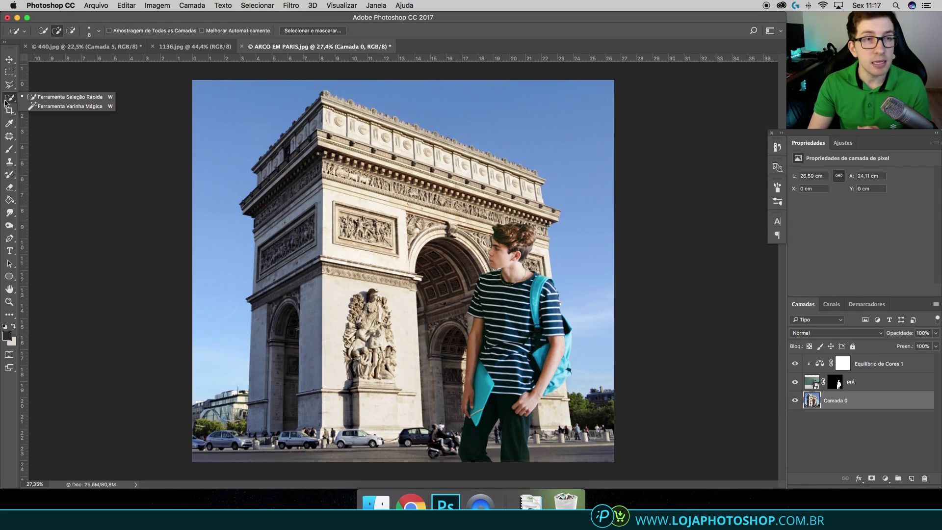
left_click(45, 97)
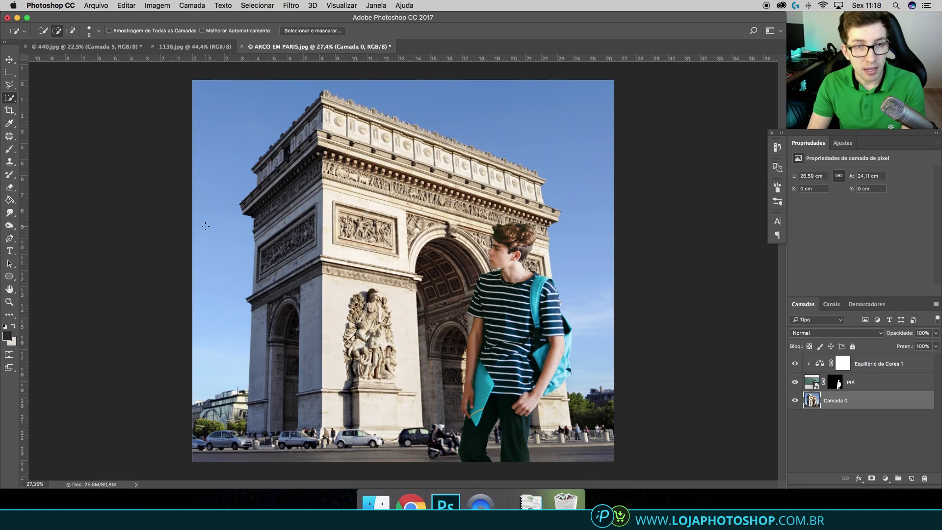
key("bracketright")
key("bracketright")
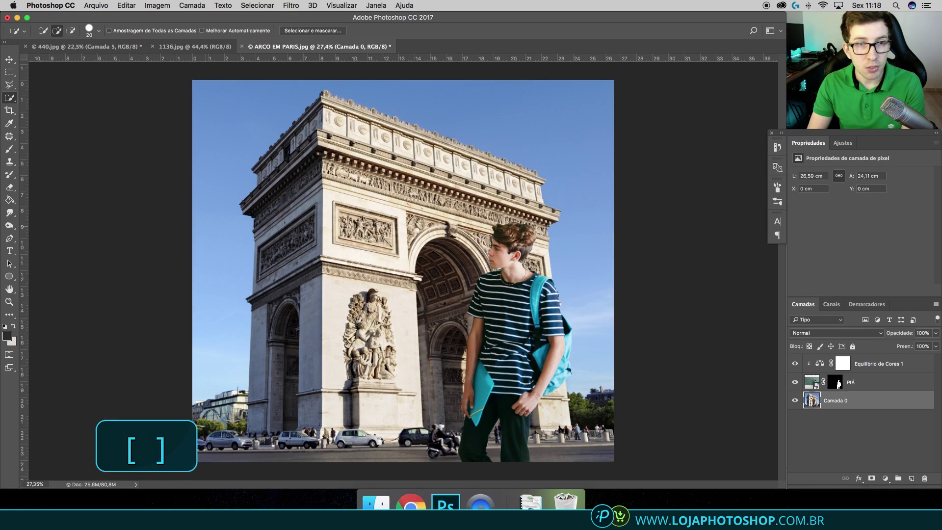
key("bracketright")
key("bracketright")
key("bracketright")
key("bracketright")
key("bracketright")
key("bracketright")
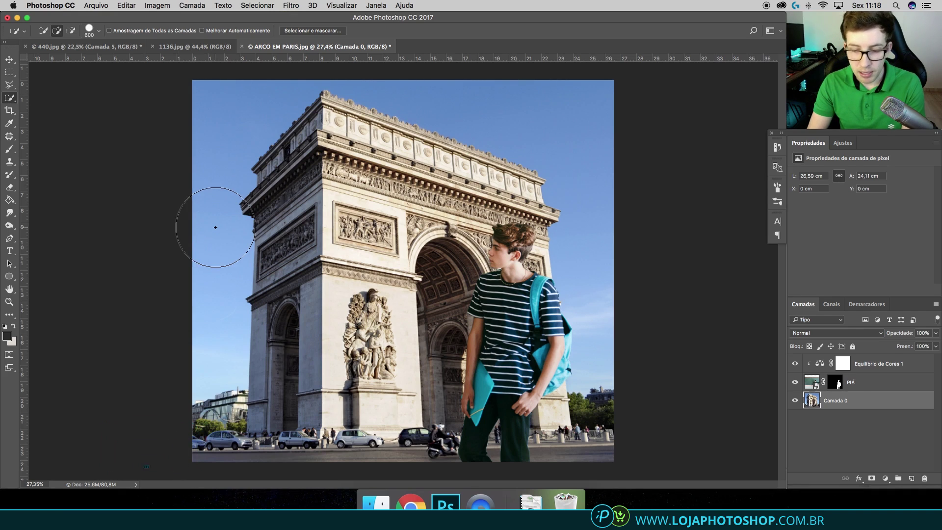
key("bracketright")
key("bracketright")
key("bracketright")
key("bracketright")
key("bracketright")
key("bracketright")
key("bracketright")
key("bracketright")
key("bracketright")
key("bracketright")
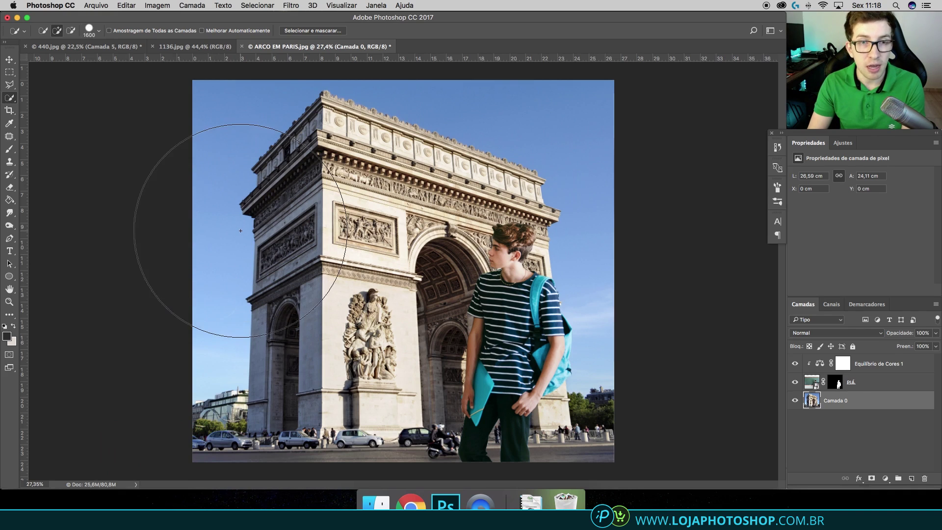
key("bracketleft")
key("bracketleft")
key("bracketleft")
key("bracketleft")
key("bracketleft")
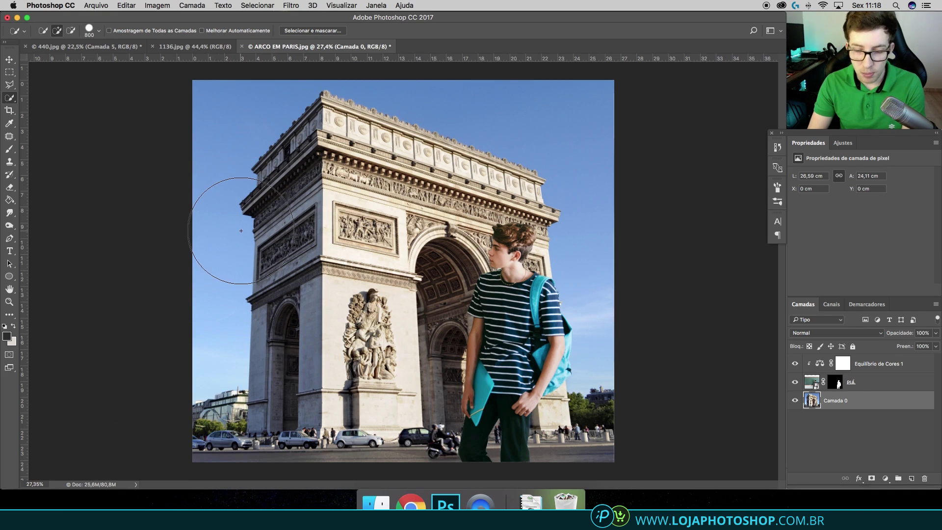
key("bracketleft")
key("bracketleft")
key("bracketleft")
key("bracketleft")
key("bracketleft")
key("bracketleft")
key("bracketleft")
key("bracketleft")
key("bracketleft")
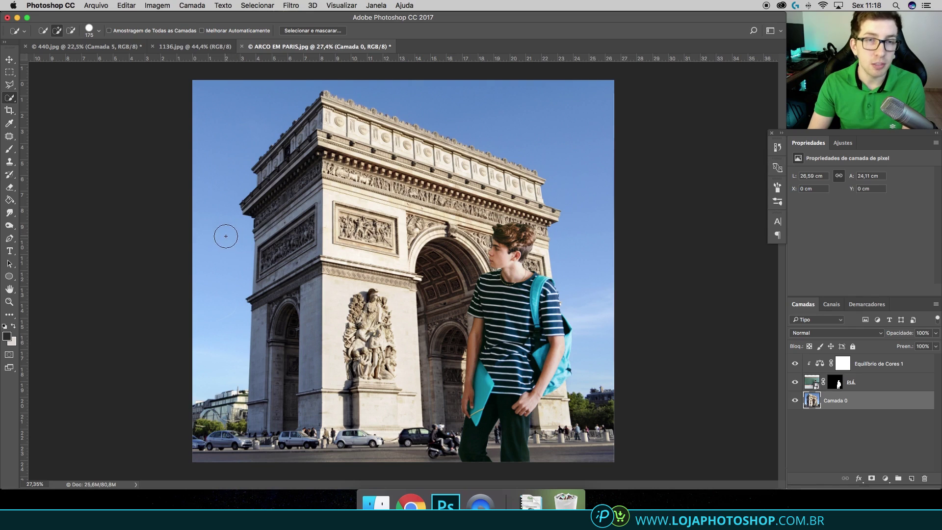
key("bracketleft")
key("bracketleft")
left_click_drag(221, 266, 210, 130)
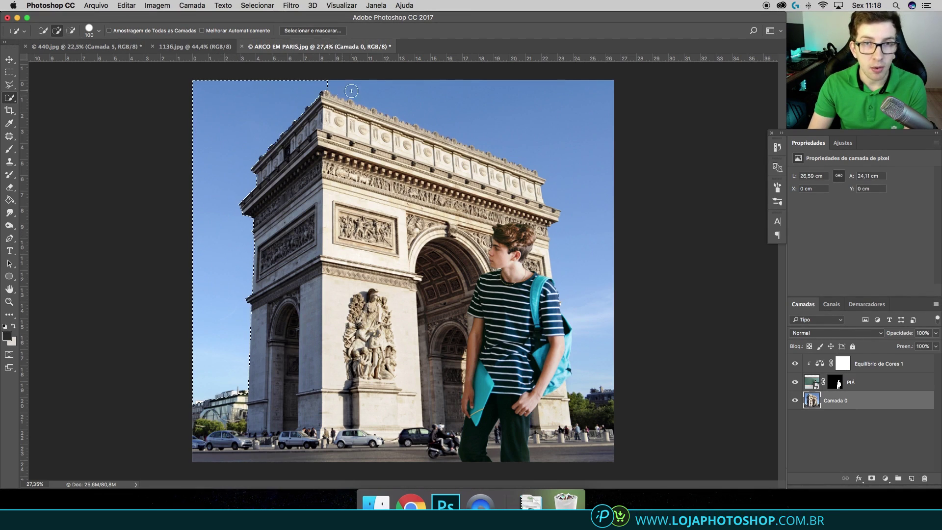
mouse_move(451, 87)
left_mouse_down()
mouse_move(544, 101)
mouse_move(597, 158)
mouse_move(609, 286)
left_mouse_up()
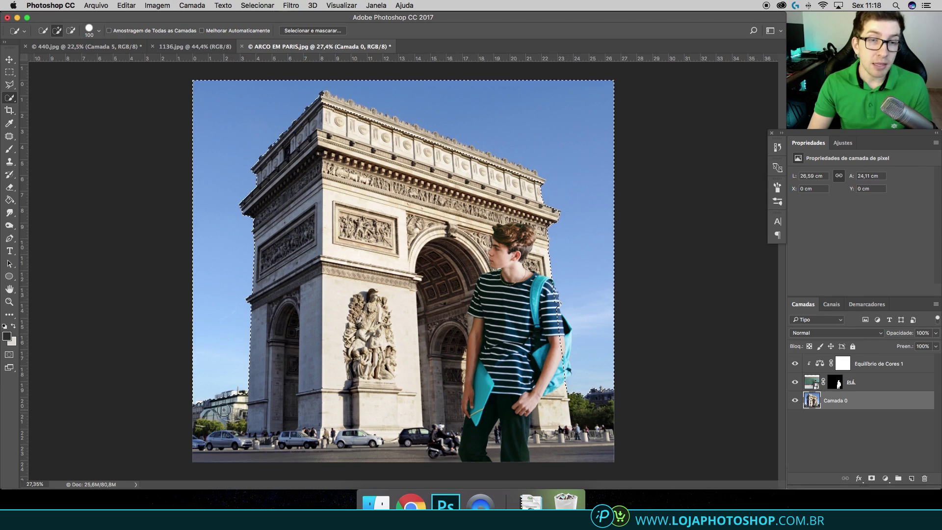
Step: Subtract the left building's rooftop from the sky selection using a smaller brush
scroll(224, 410, "up", 3)
scroll(224, 410, "up", 2)
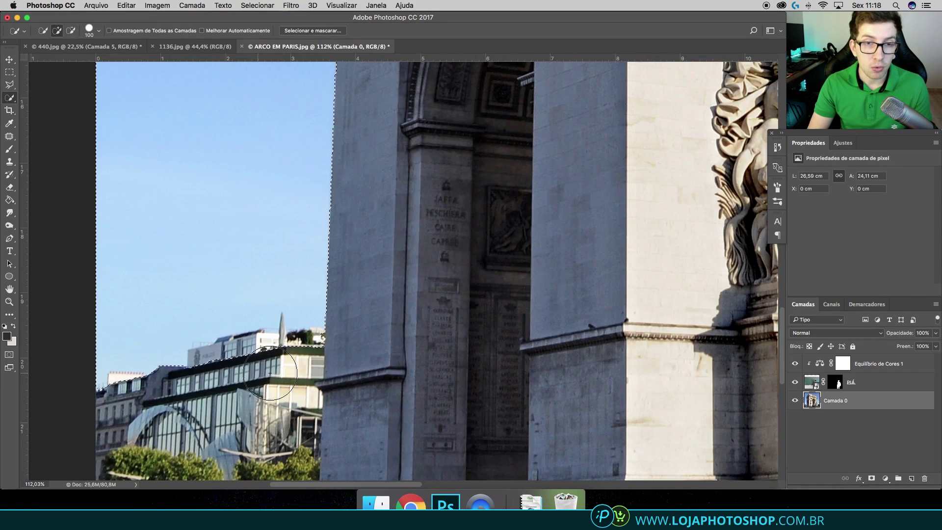
scroll(378, 374, "up", 5)
scroll(388, 375, "up", 5)
scroll(383, 371, "up", 5)
scroll(387, 349, "up", 5)
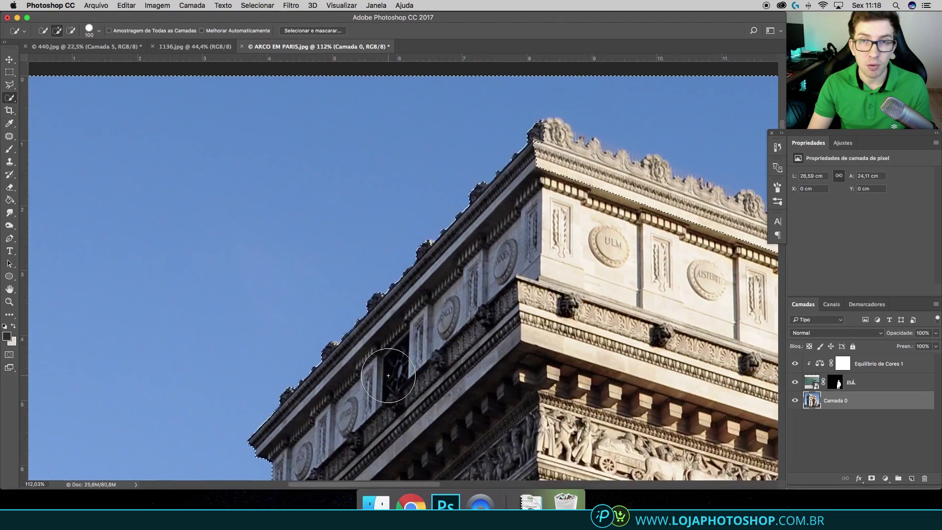
scroll(385, 373, "right", 3)
scroll(491, 270, "left", 3)
scroll(417, 284, "down", 5)
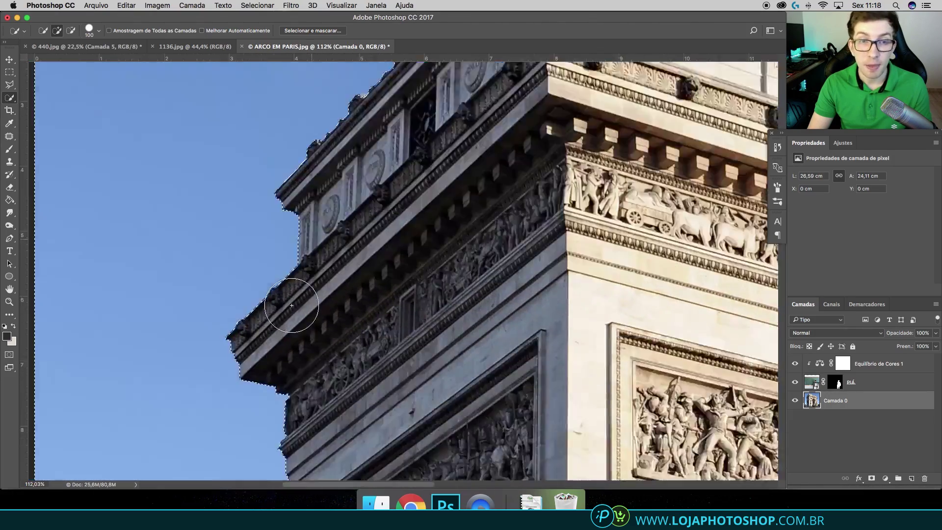
scroll(344, 294, "down", 5)
scroll(292, 305, "down", 3)
scroll(291, 306, "down", 10)
scroll(292, 305, "down", 3)
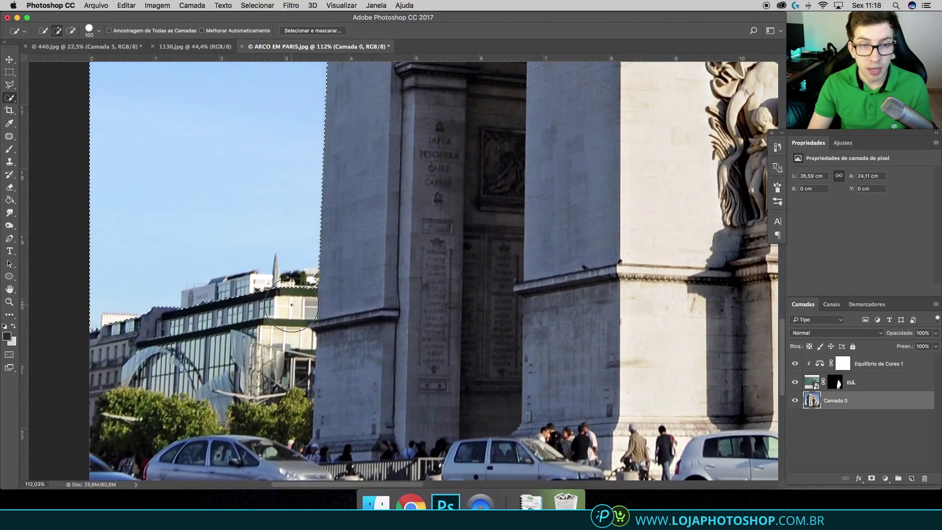
key("alt")
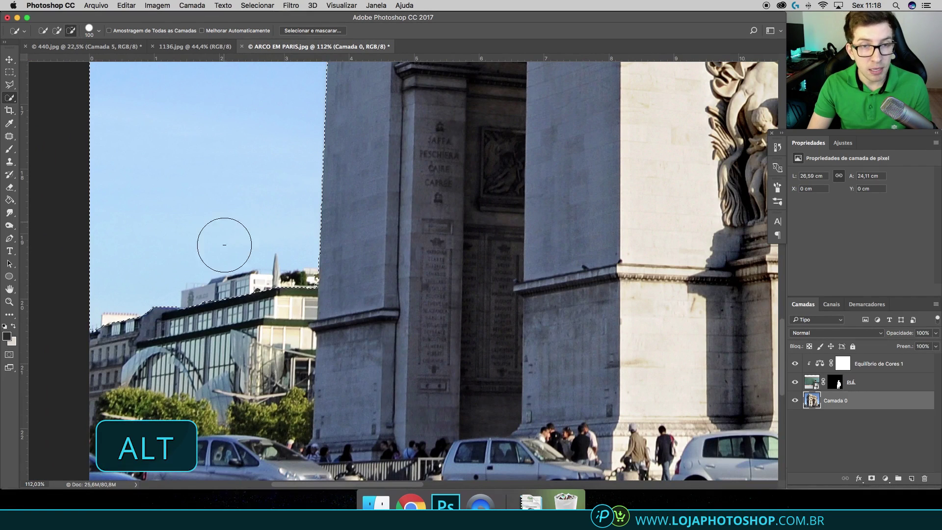
key("bracketleft")
key("bracketleft")
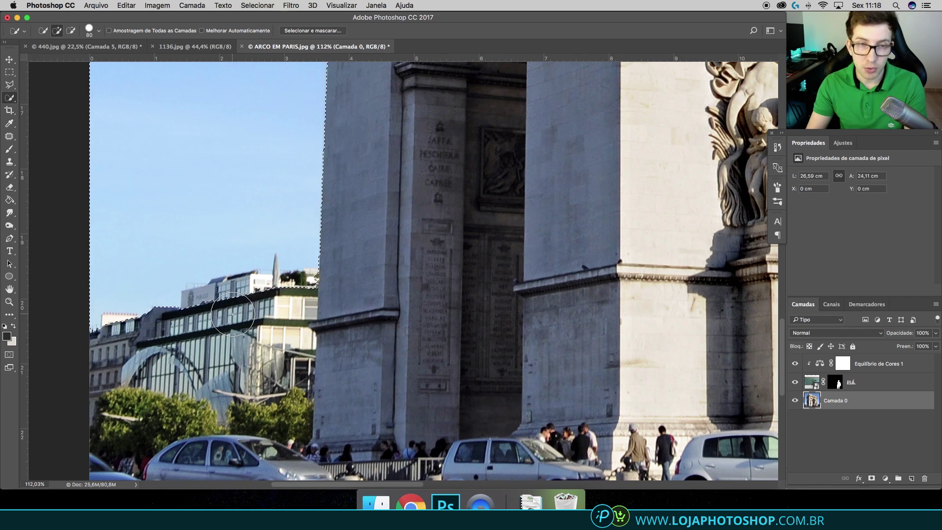
key("bracketleft")
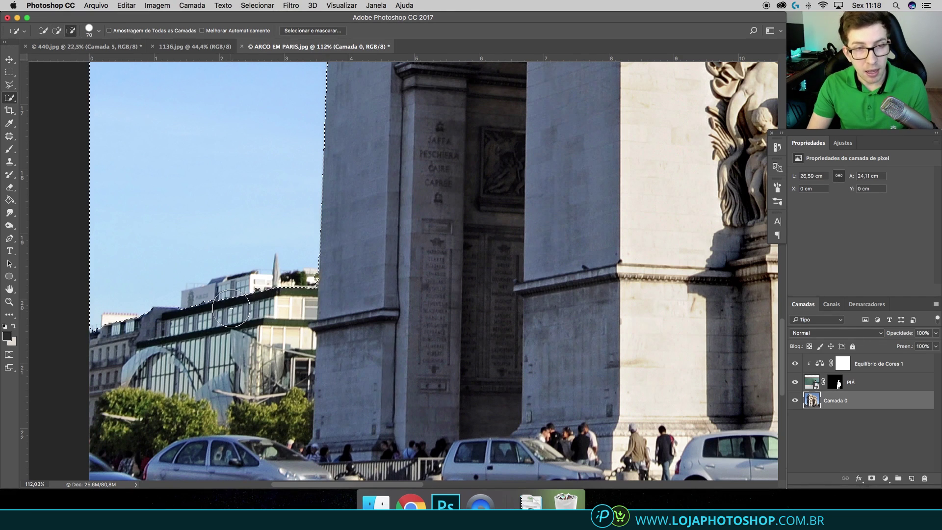
left_click(229, 308, "alt")
left_click_drag(207, 312, 314, 289)
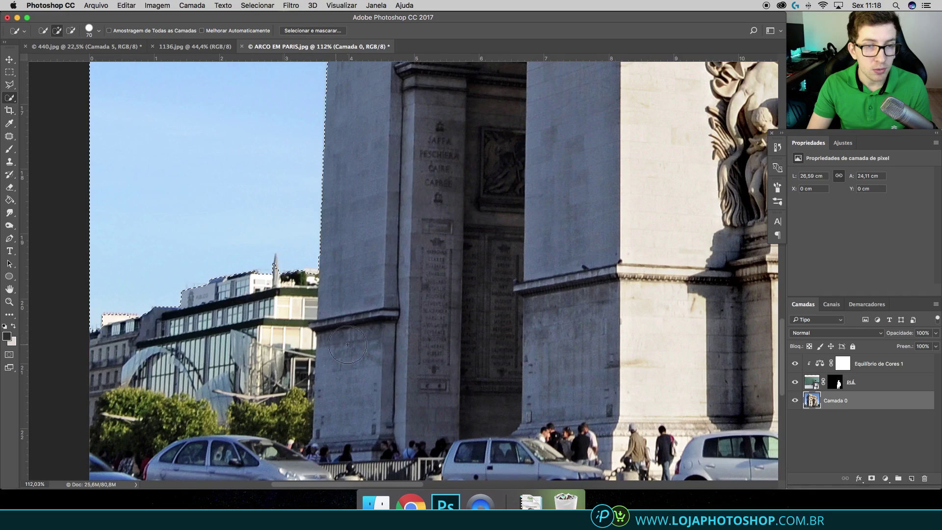
Step: Try adding sky near the cornice corner, then undo that change
scroll(362, 346, "up", 10)
scroll(362, 345, "up", 5)
scroll(363, 345, "right", 10)
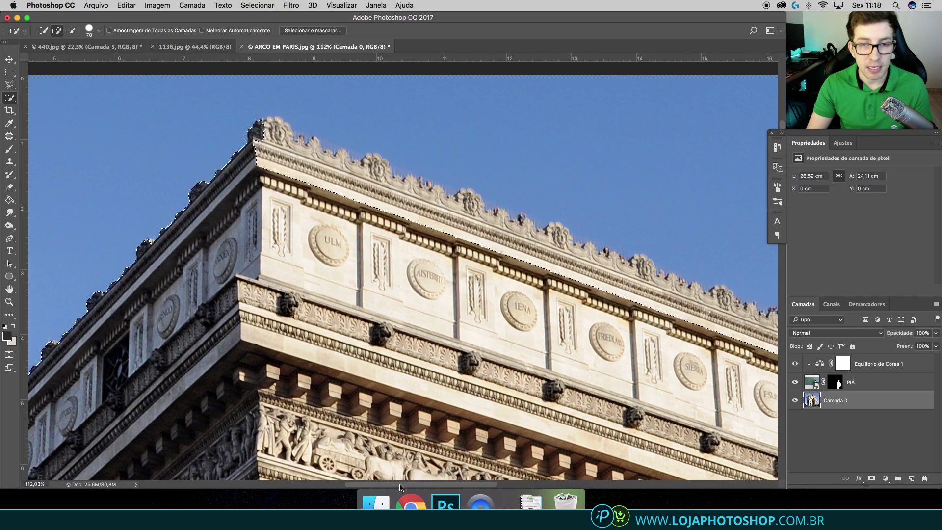
scroll(396, 485, "right", 5)
scroll(376, 438, "left", 8)
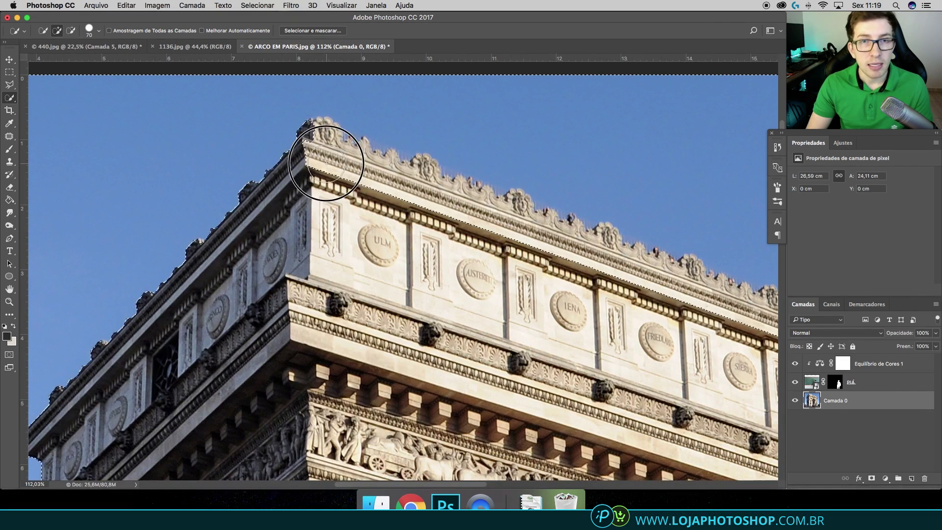
left_click_drag(311, 143, 333, 173)
key("ctrl+z")
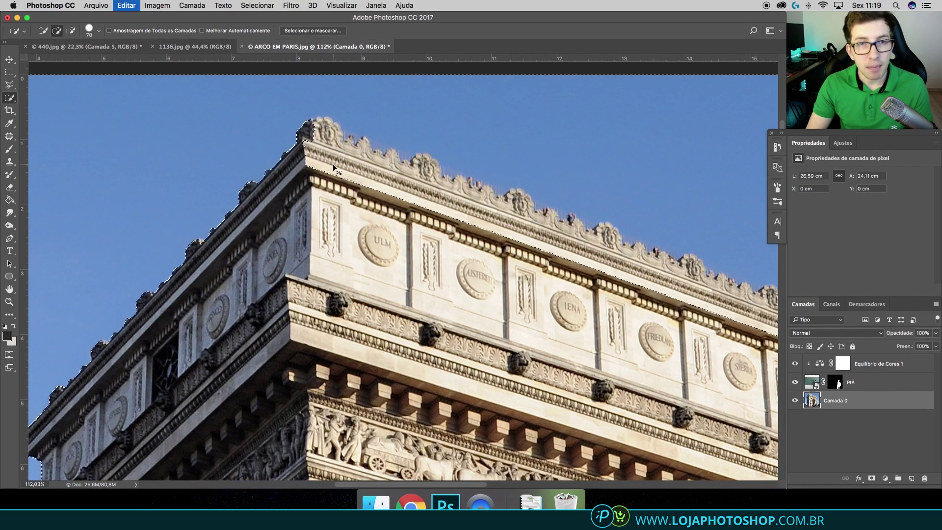
scroll(314, 172, "right", 3)
scroll(275, 179, "right", 2)
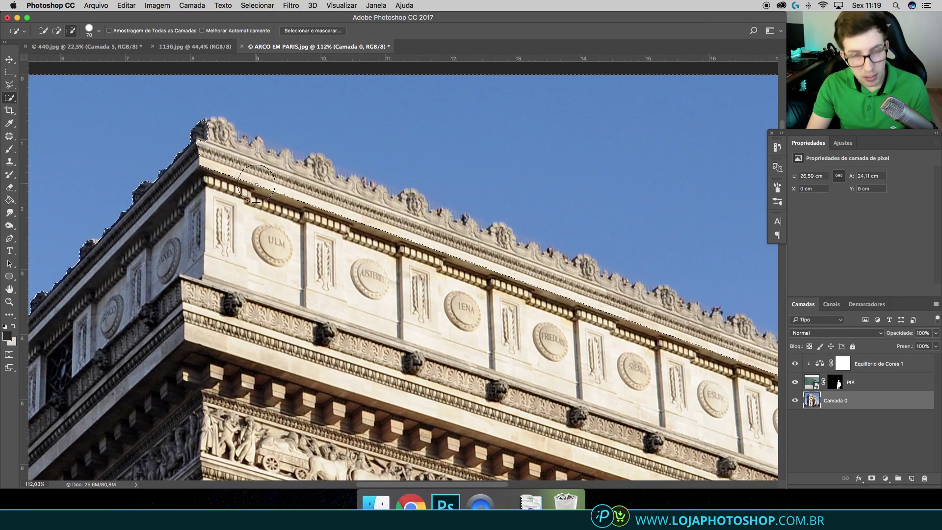
Step: Subtract the roof ornaments along the skyline, then fit the whole image on screen
key("alt")
mouse_move(206, 142)
left_mouse_down()
mouse_move(338, 203)
mouse_move(517, 265)
mouse_move(613, 279)
left_mouse_up()
scroll(613, 280, "down", 5)
scroll(613, 280, "right", 7)
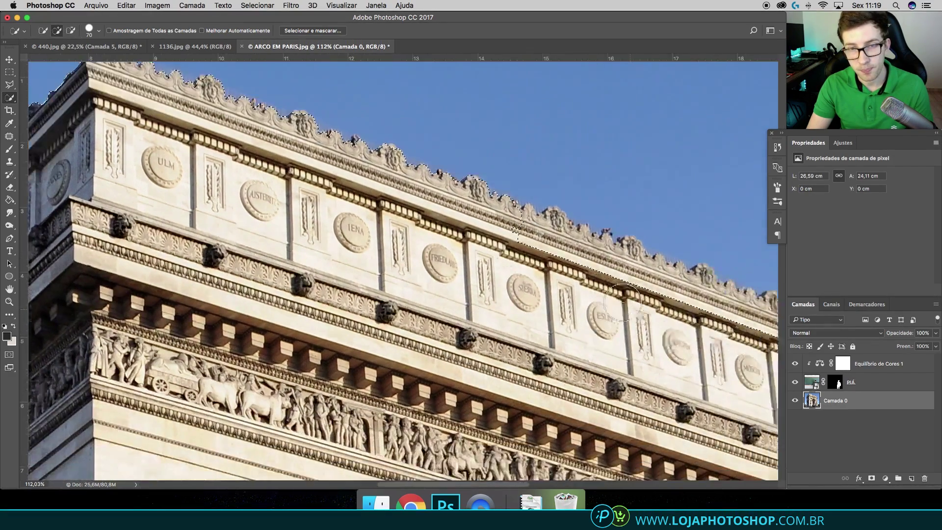
scroll(544, 250, "right", 8)
left_click_drag(441, 275, 678, 365)
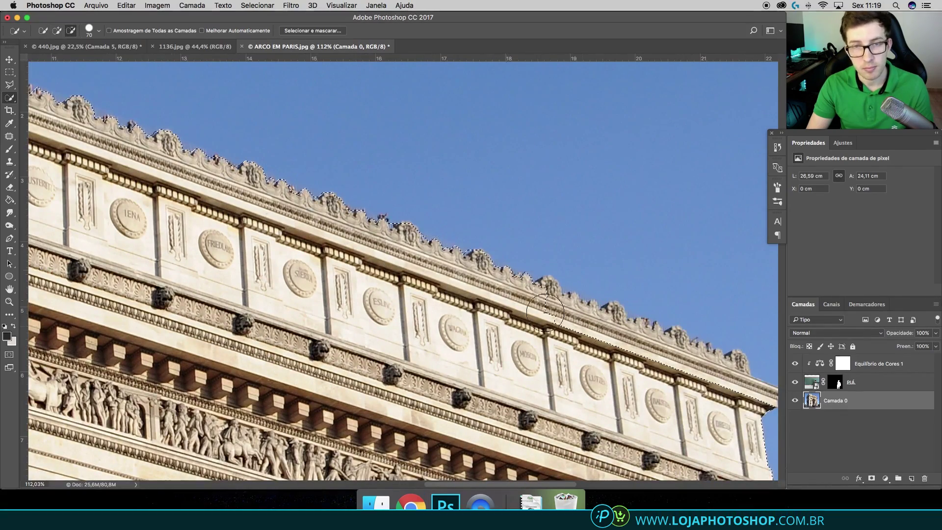
scroll(679, 365, "down", 5)
scroll(678, 365, "right", 3)
scroll(677, 358, "down", 5)
scroll(677, 353, "down", 5)
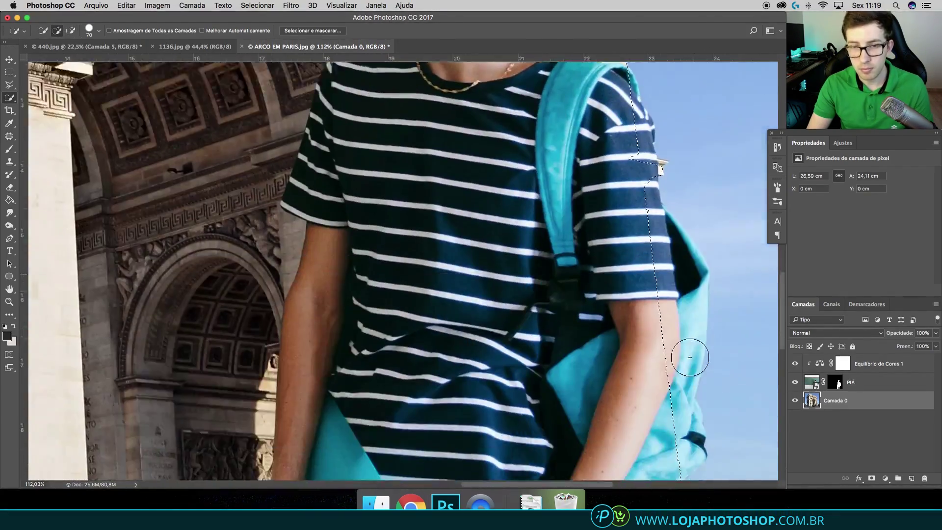
scroll(676, 349, "down", 5)
scroll(675, 348, "down", 3)
scroll(675, 348, "right", 5)
scroll(676, 348, "up", 4)
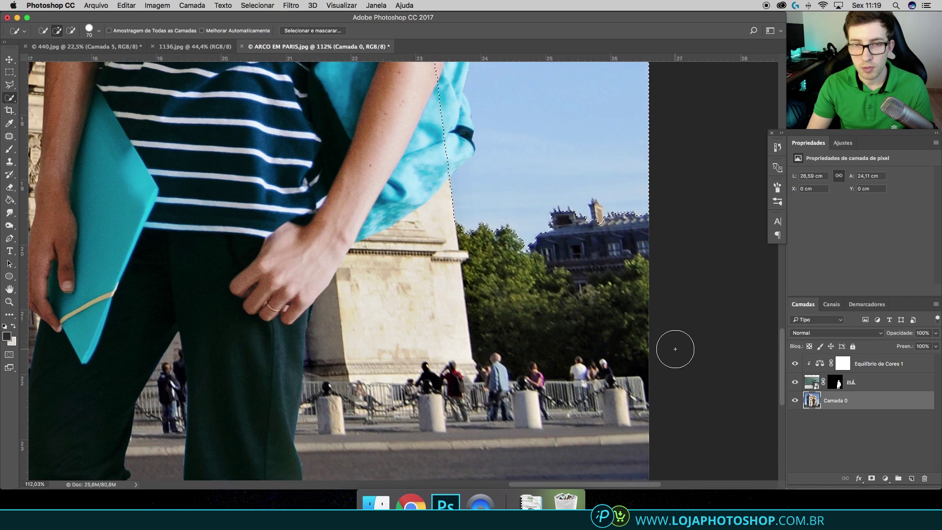
key("bracketleft")
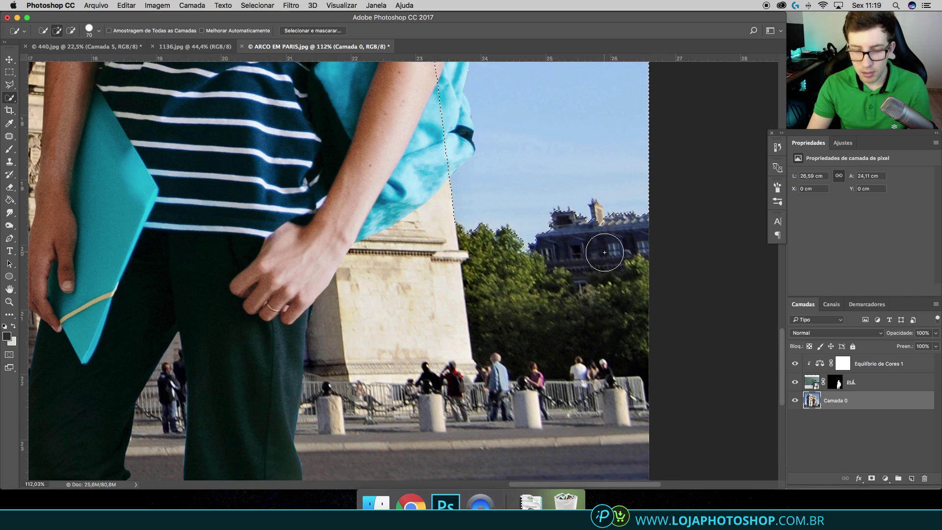
key("bracketleft")
key("bracketleft")
key("bracketleft")
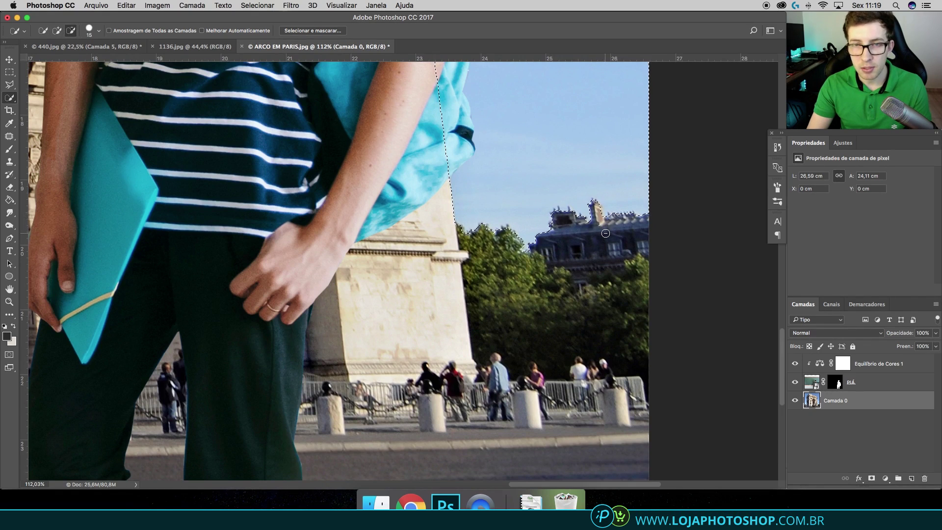
key("super+0")
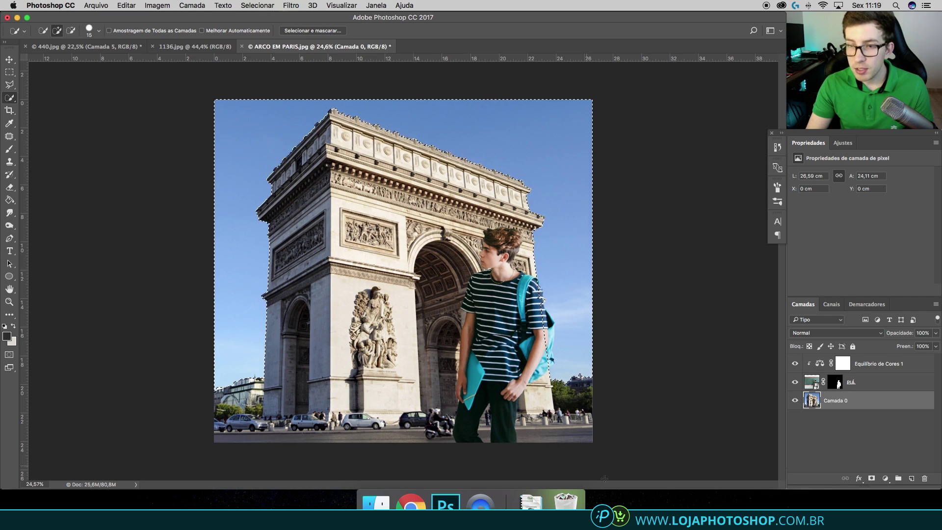
Step: Undo the mask that hid the arch, invert the selection, and re-mask Camada 0
left_click(871, 479)
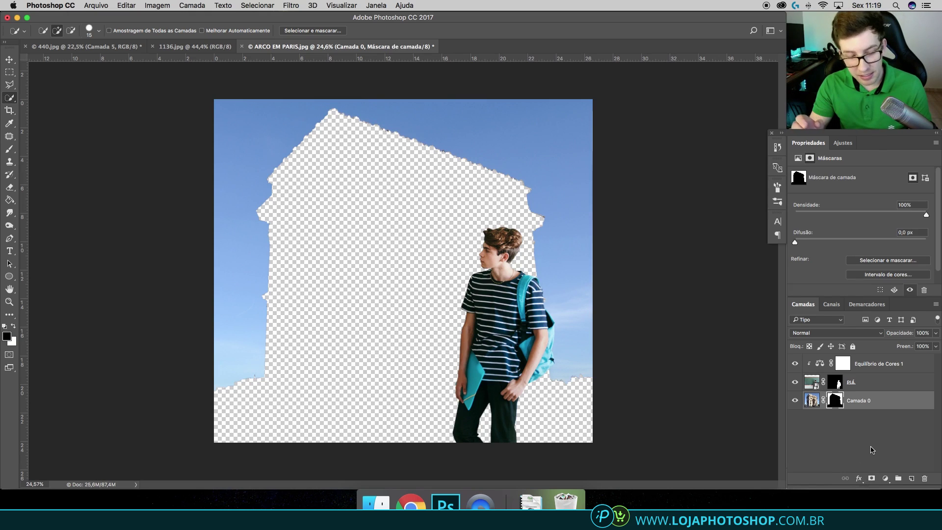
key("ctrl+z")
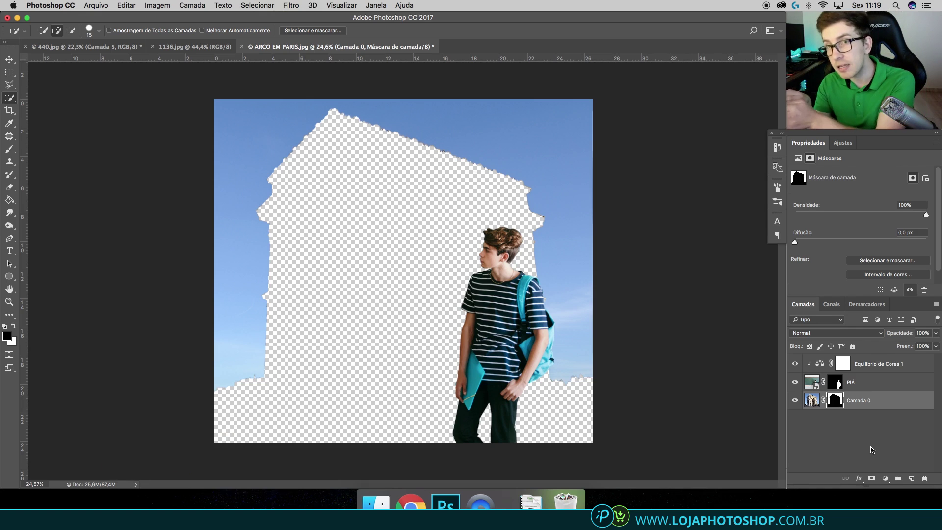
key("ctrl+z")
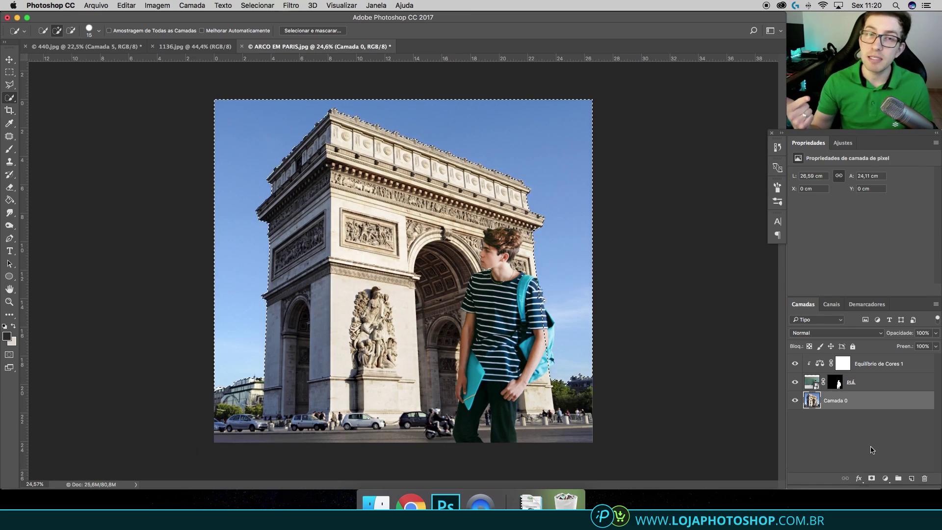
key("ctrl+alt+z")
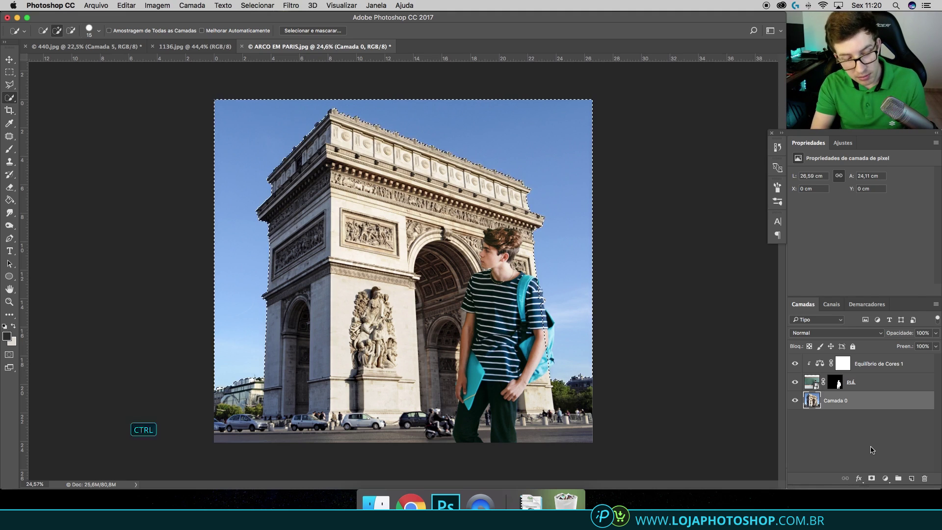
key("ctrl+shift+i")
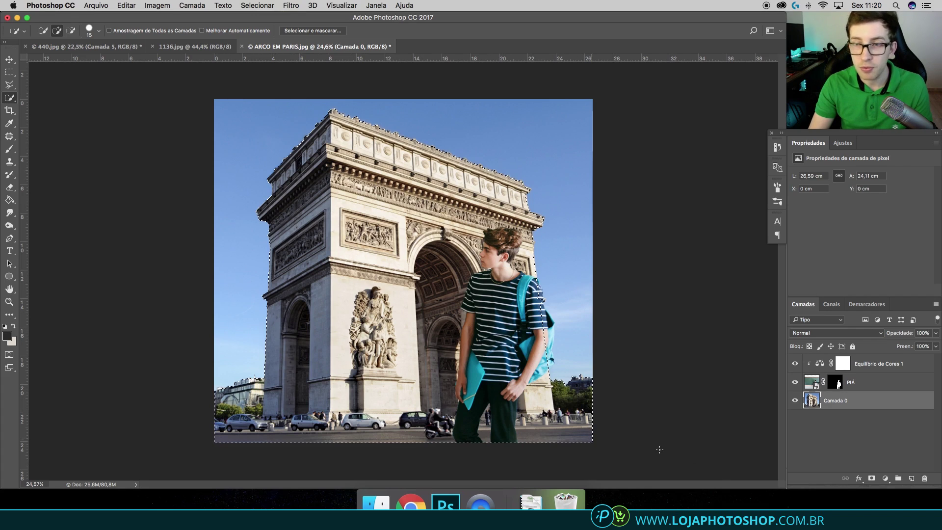
left_click(870, 478)
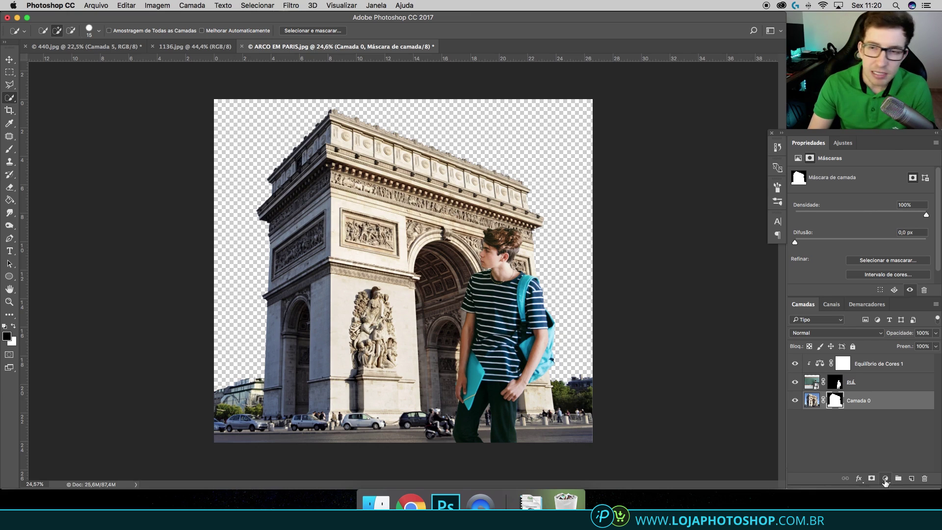
Step: Add a mint 78dcca solid colour fill layer and move it below Camada 0
left_click(886, 479)
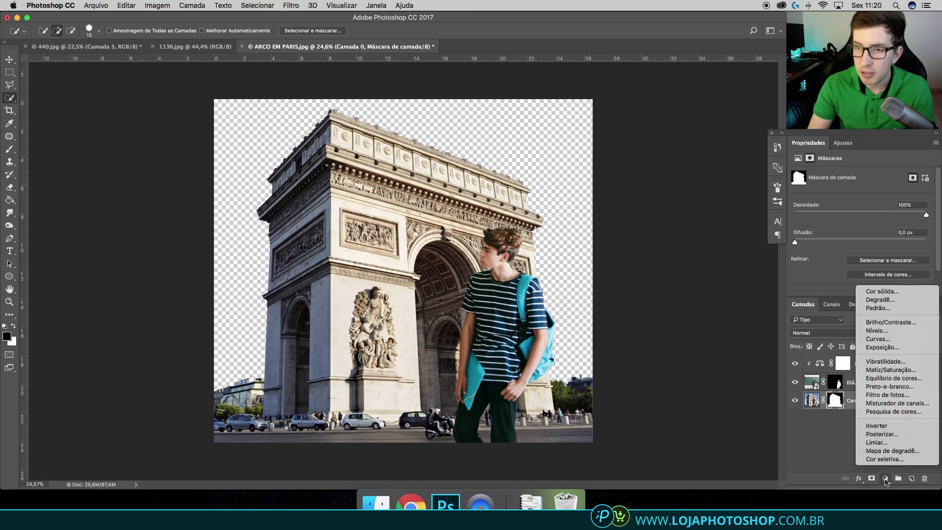
left_click(902, 294)
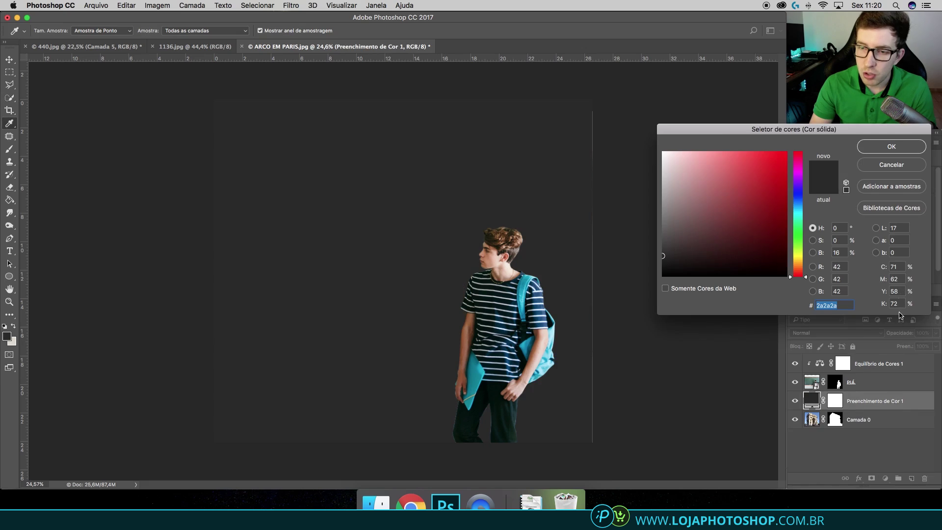
left_click_drag(751, 232, 718, 169)
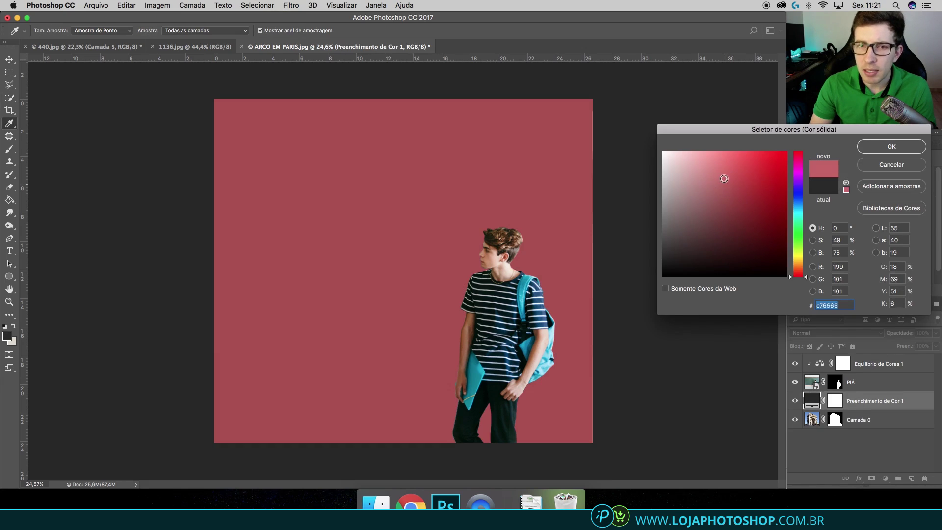
left_click(798, 218)
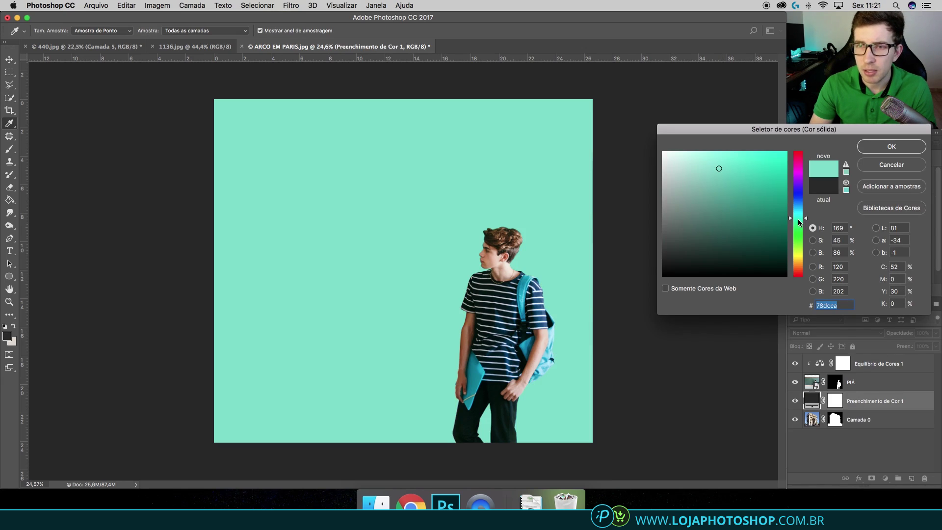
left_click(872, 147)
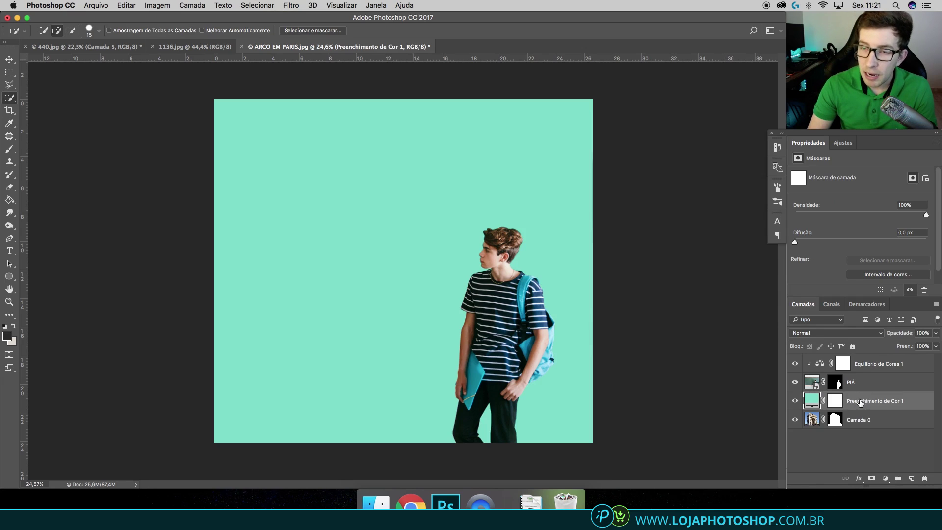
left_click_drag(853, 402, 877, 429)
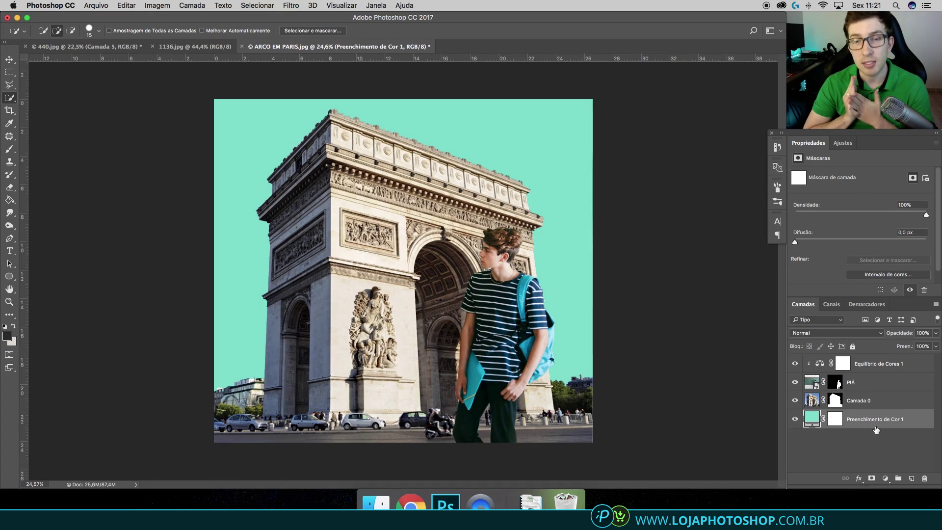
Step: Try blue, purple and pink colours for the fill, then cancel to keep mint
double_click(815, 419)
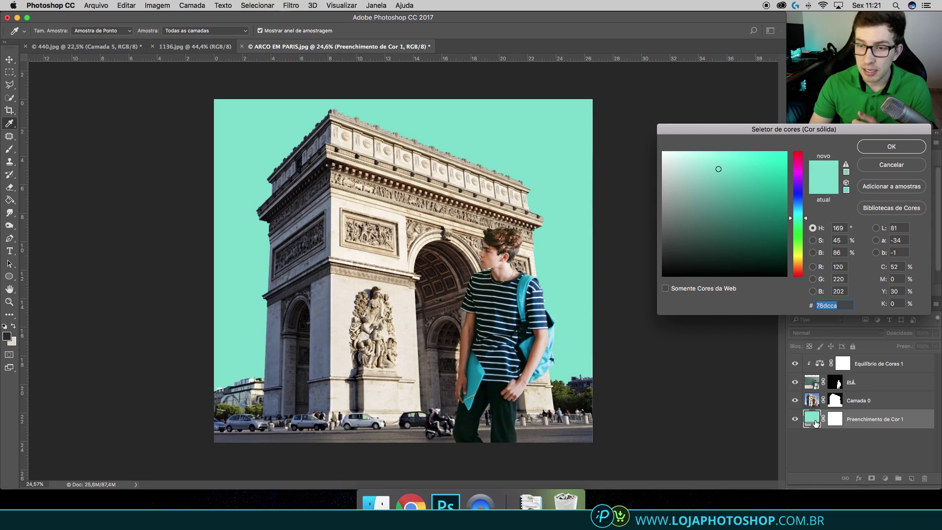
left_click(768, 205)
left_click(797, 195)
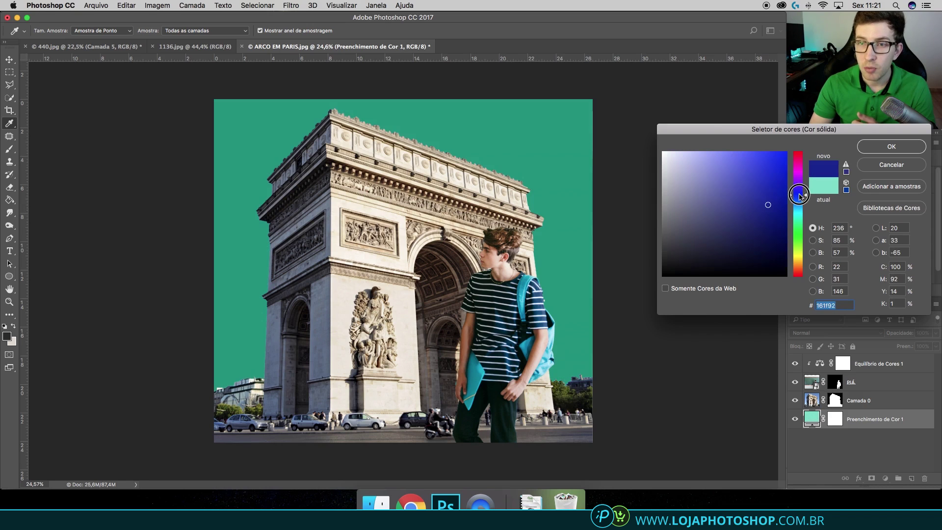
left_click(727, 191)
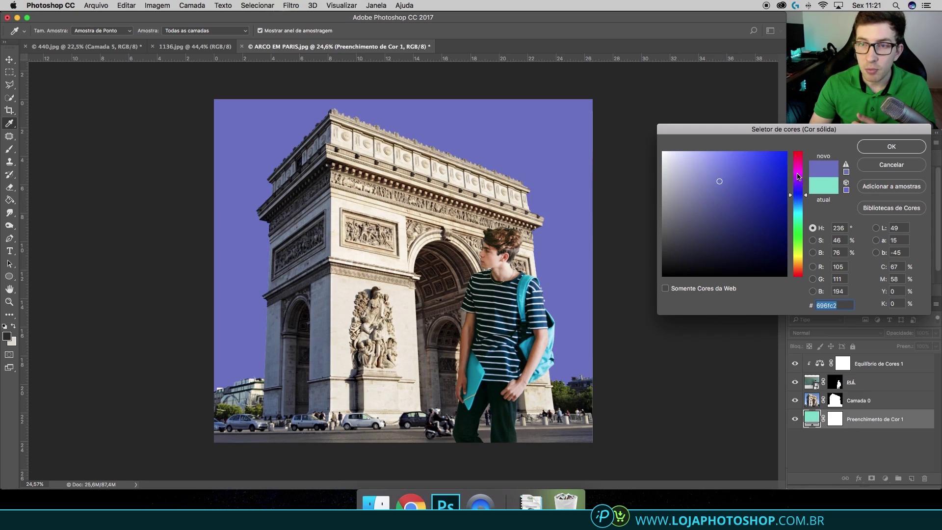
left_click_drag(797, 177, 798, 154)
left_click(706, 164)
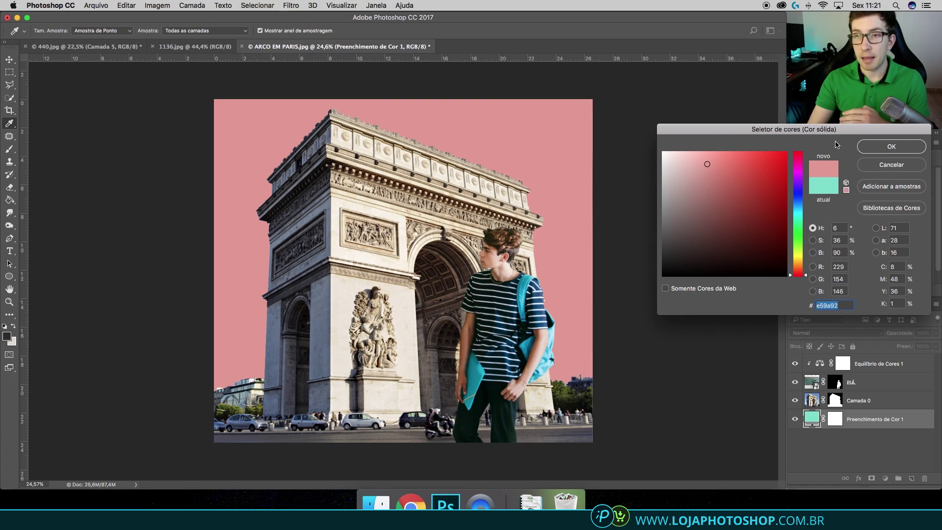
left_click_drag(834, 137, 796, 201)
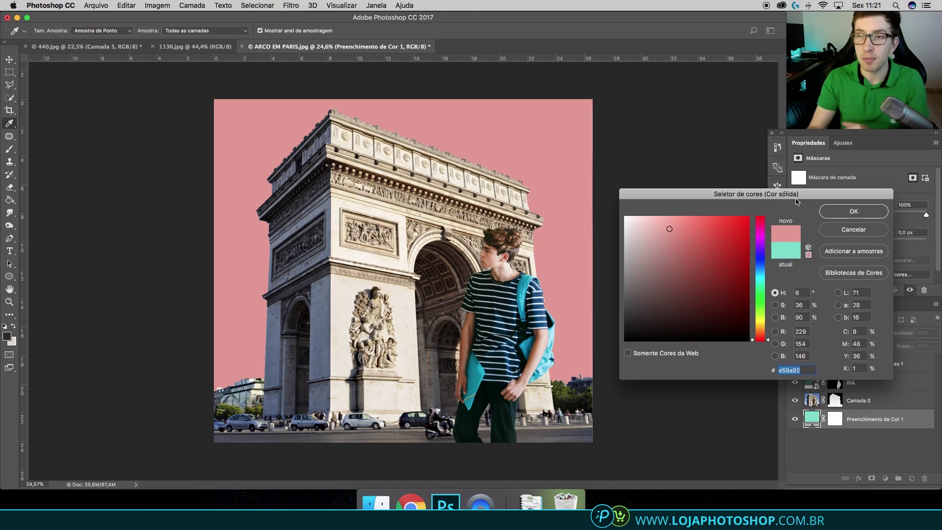
left_click(832, 227)
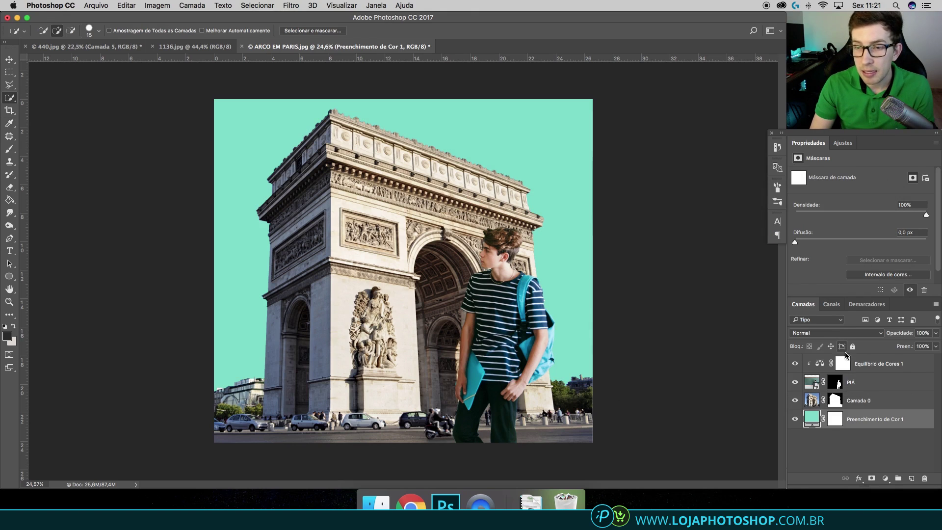
left_click(88, 8)
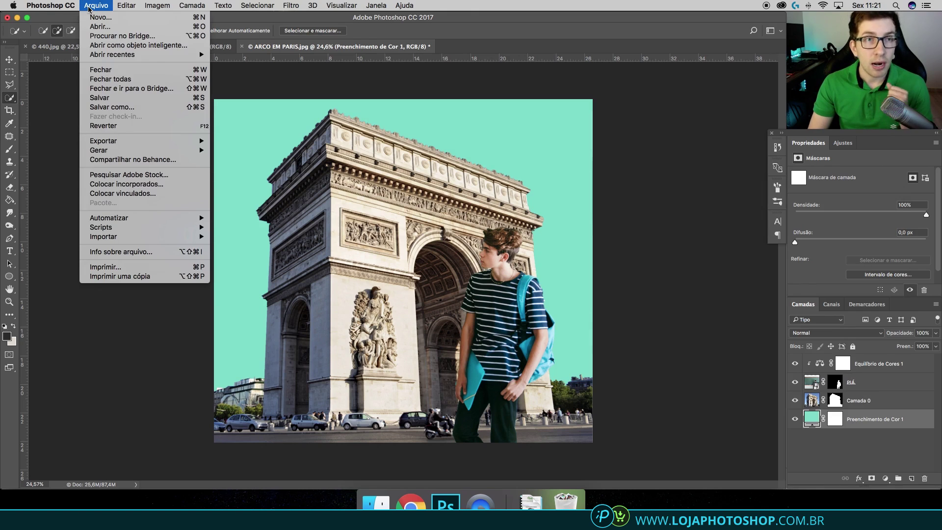
Step: Place CEU LARANJÃO.jpeg embedded and scale it proportionally from the centre to cover the canvas
left_click(182, 185)
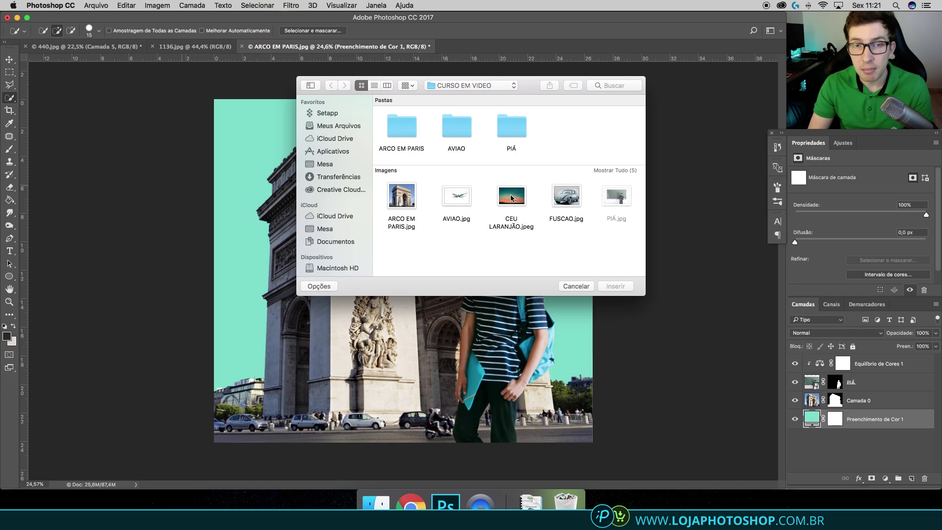
double_click(510, 198)
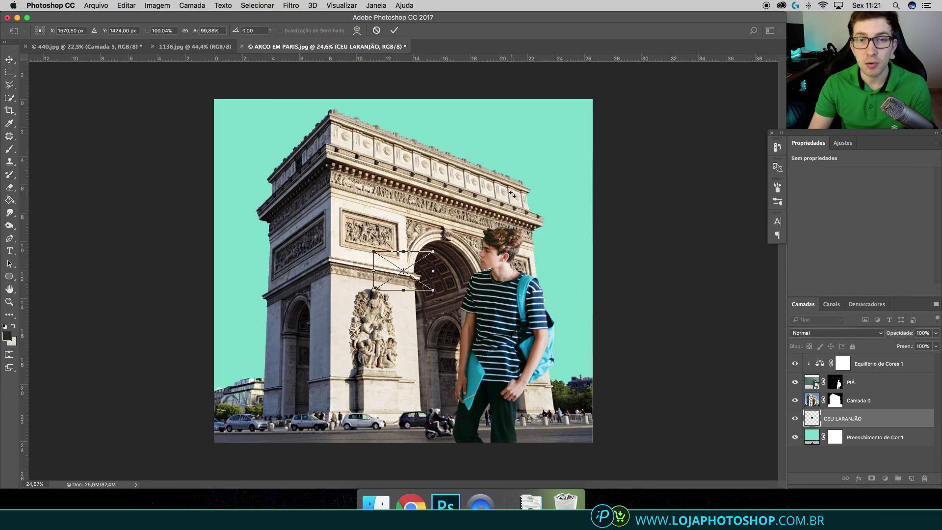
key("shift+alt")
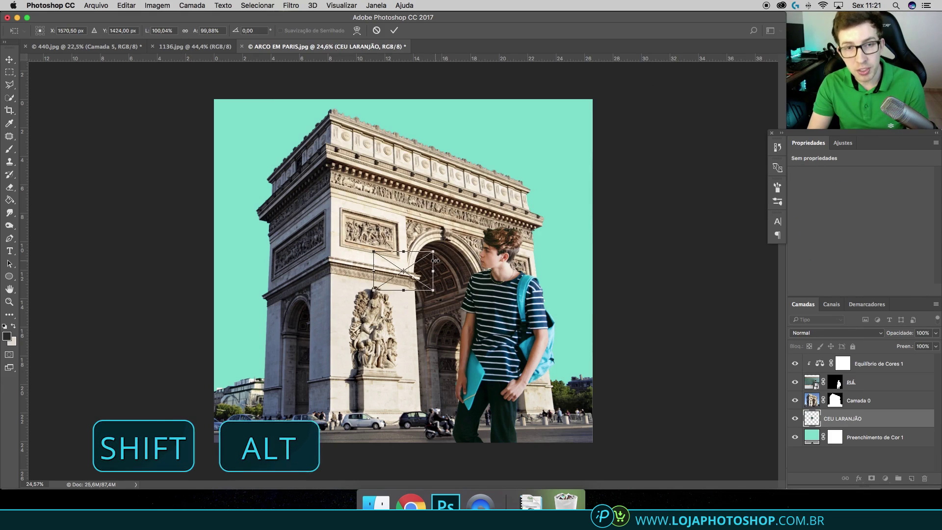
mouse_move(433, 250)
left_mouse_down()
mouse_move(610, 152)
mouse_move(685, 97)
mouse_move(673, 92)
left_mouse_up()
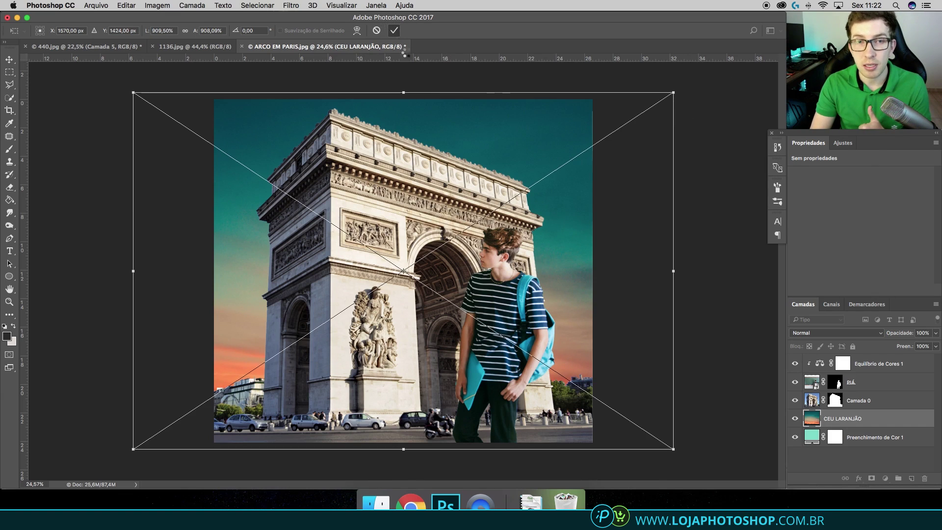
left_click(393, 31)
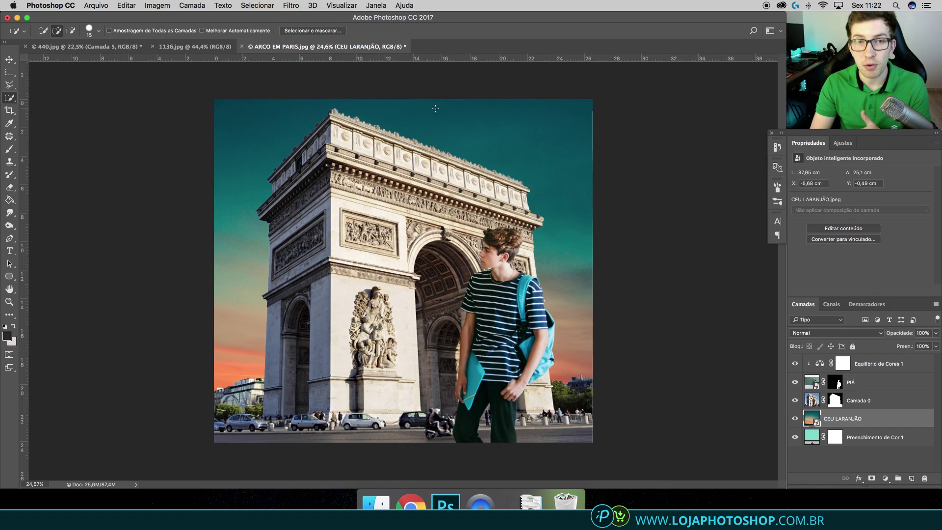
Step: Move the CEU LARANJÃO sky photo upward and briefly hide it to compare
left_click(9, 60)
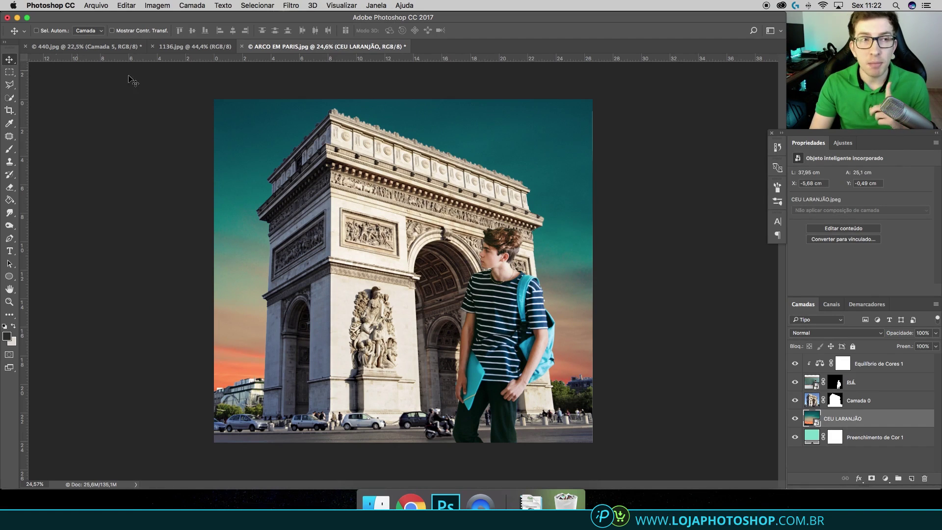
mouse_move(476, 131)
left_mouse_down()
mouse_move(432, 108)
mouse_move(434, 95)
mouse_move(476, 101)
left_mouse_up()
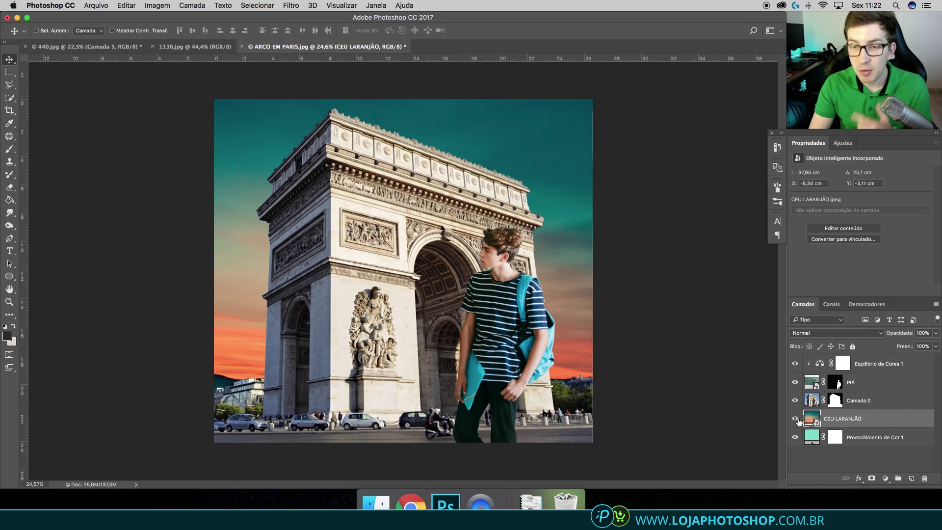
left_click(795, 418)
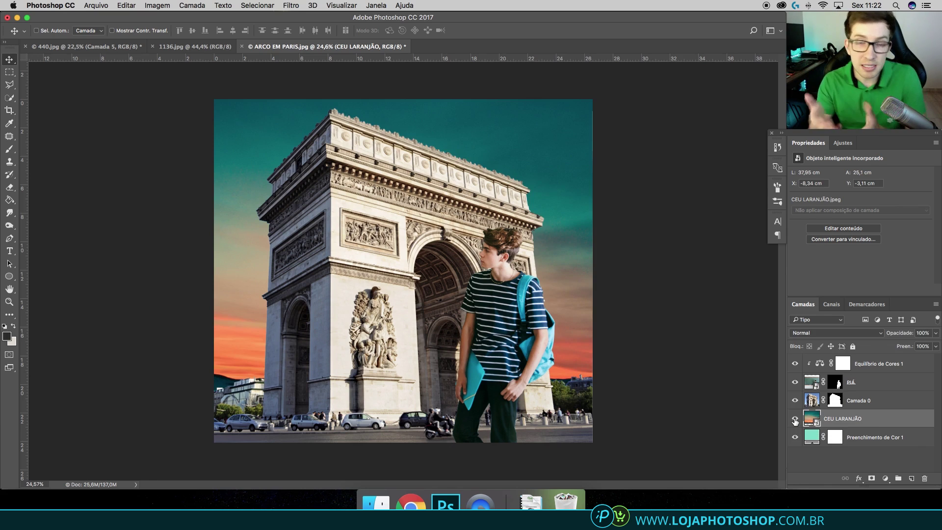
Step: Delete the mint fill layer and open the adjustment layer list
left_click(880, 442)
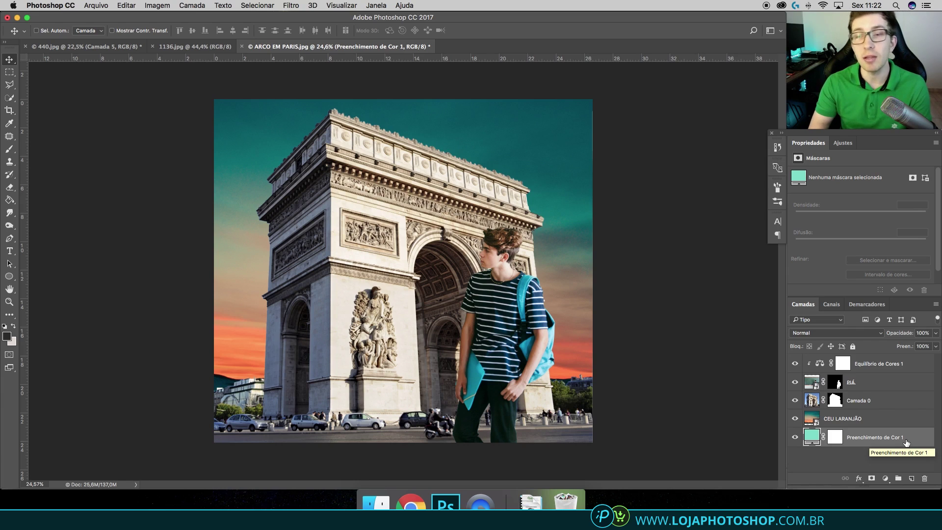
left_click_drag(906, 443, 926, 483)
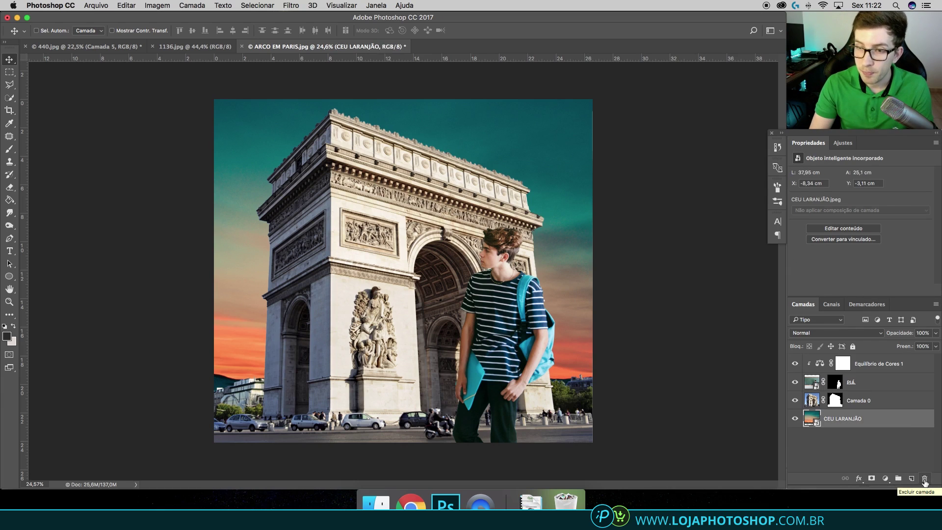
left_click(886, 478)
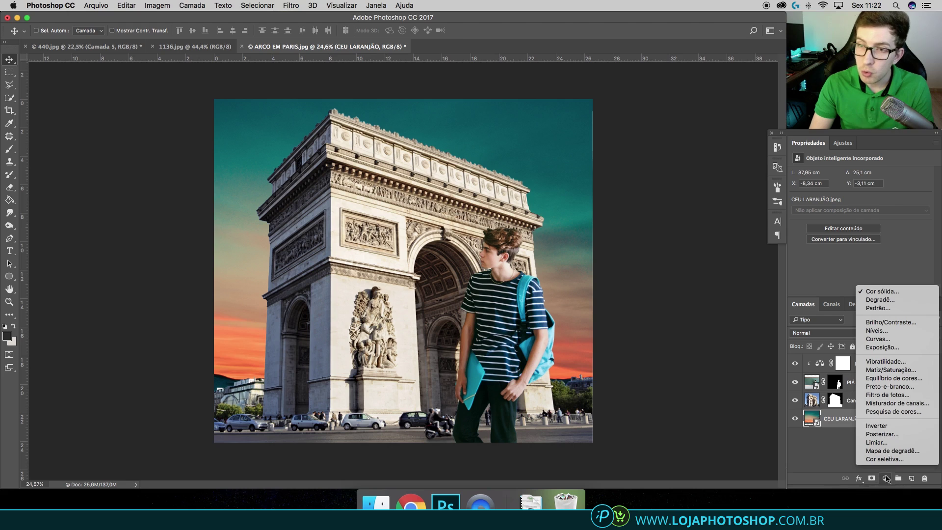
Step: Add a Levels adjustment above the CEU LARANJÃO sky and brighten its midtones
left_click(875, 330)
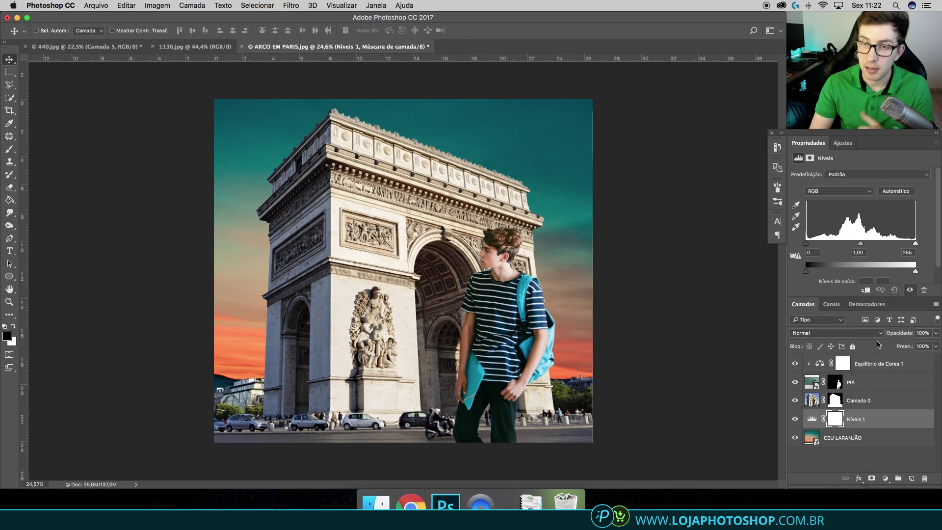
mouse_move(861, 243)
left_mouse_down()
mouse_move(840, 245)
mouse_move(870, 243)
left_mouse_up()
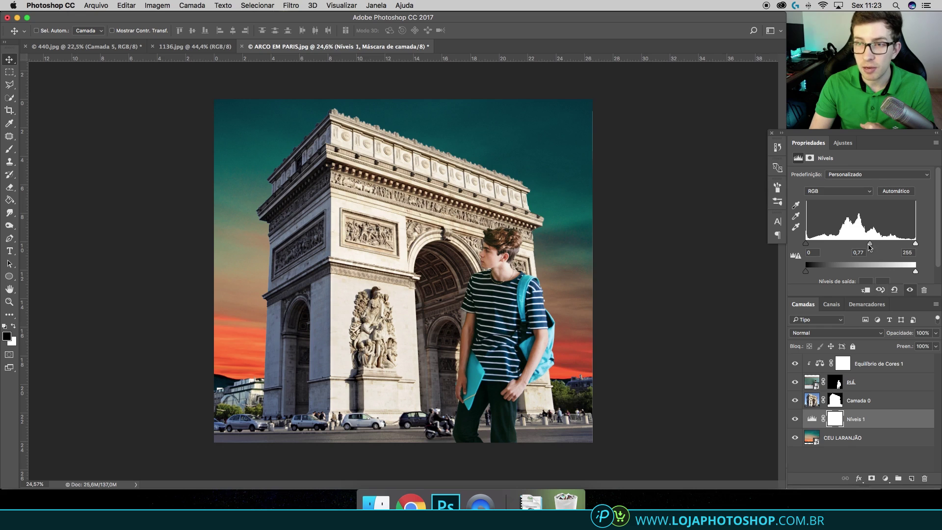
left_click_drag(870, 244, 843, 244)
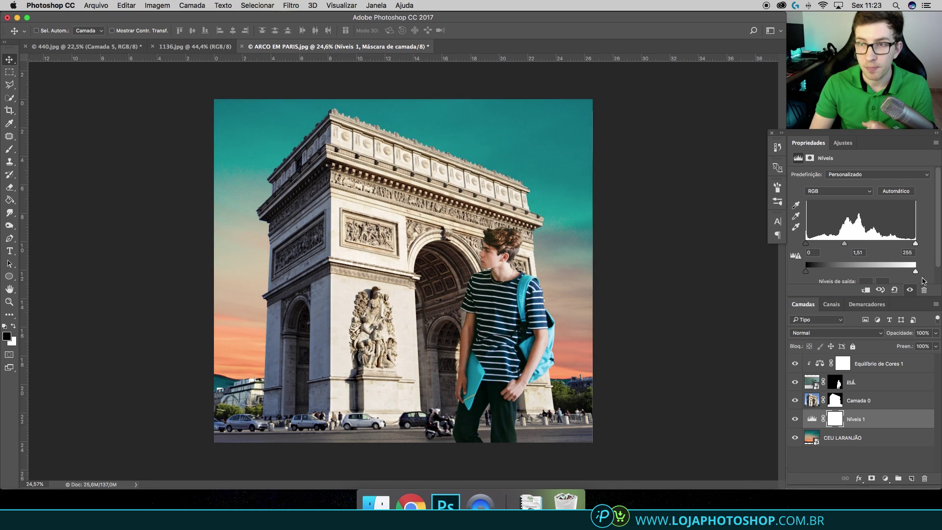
key("backslash")
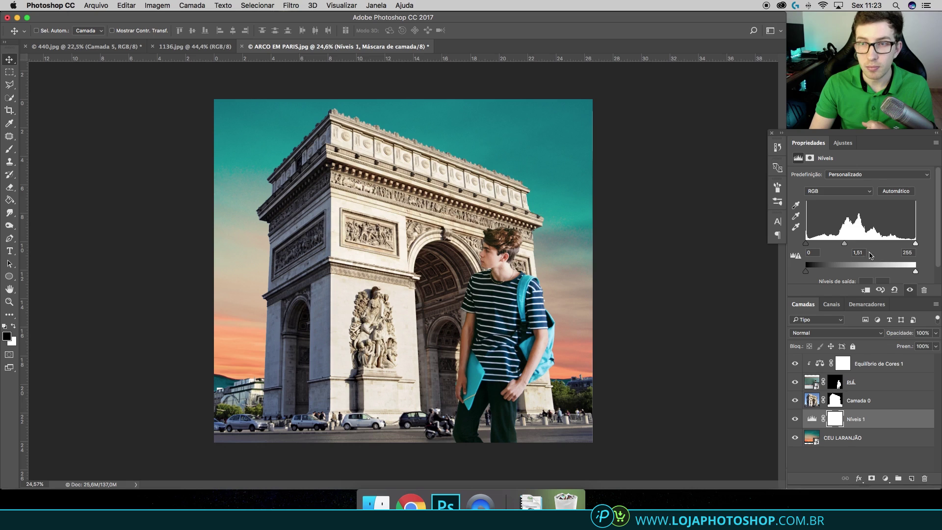
Step: Lower the Levels white input to 211 and settle the midtones at 1,71
left_click_drag(916, 245, 897, 247)
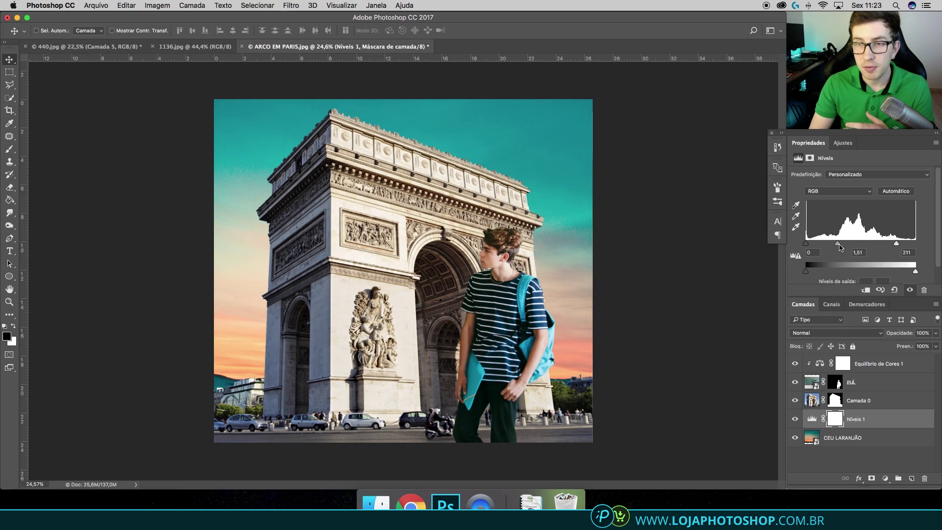
left_click_drag(839, 247, 842, 244)
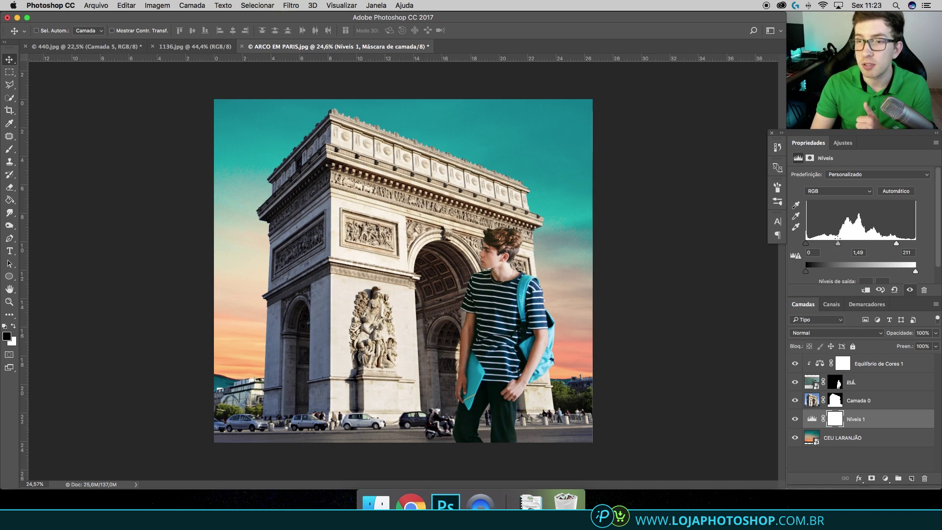
left_click_drag(838, 243, 801, 243)
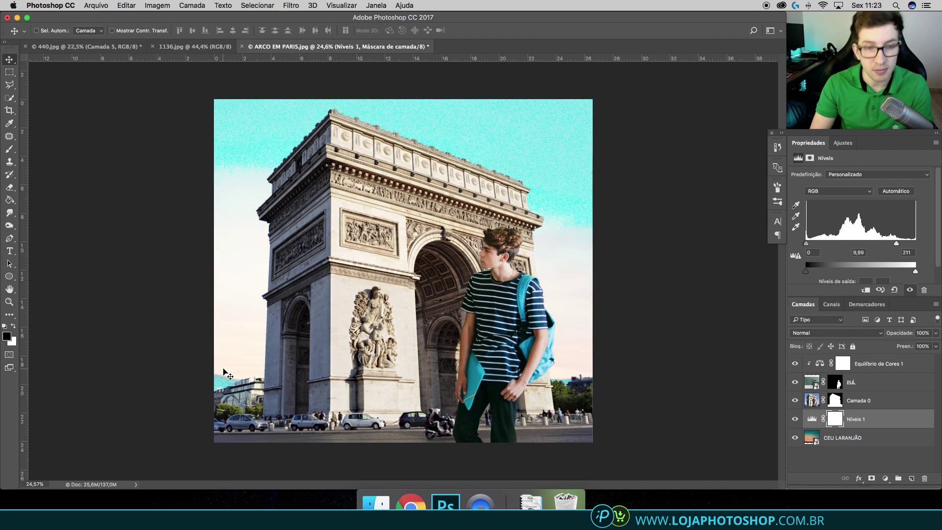
scroll(229, 389, "up", 5)
scroll(234, 378, "down", 5)
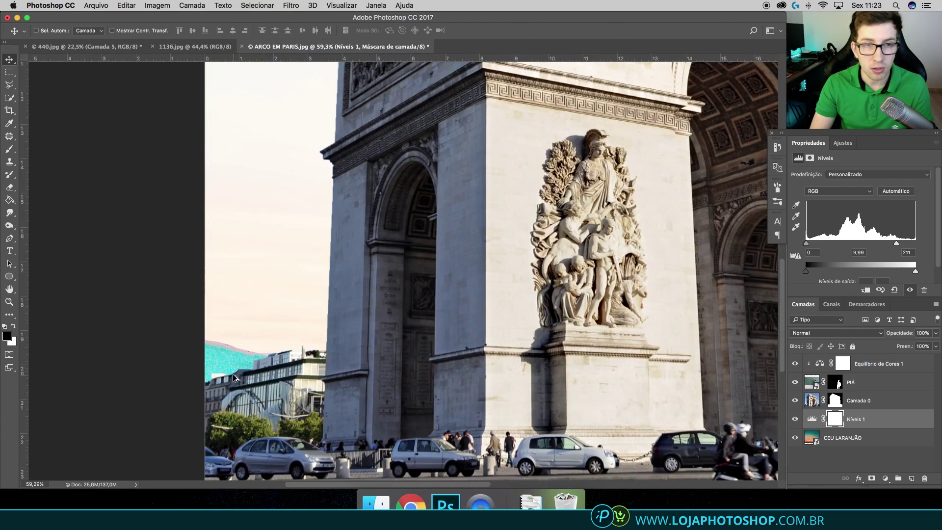
left_click_drag(806, 244, 834, 249)
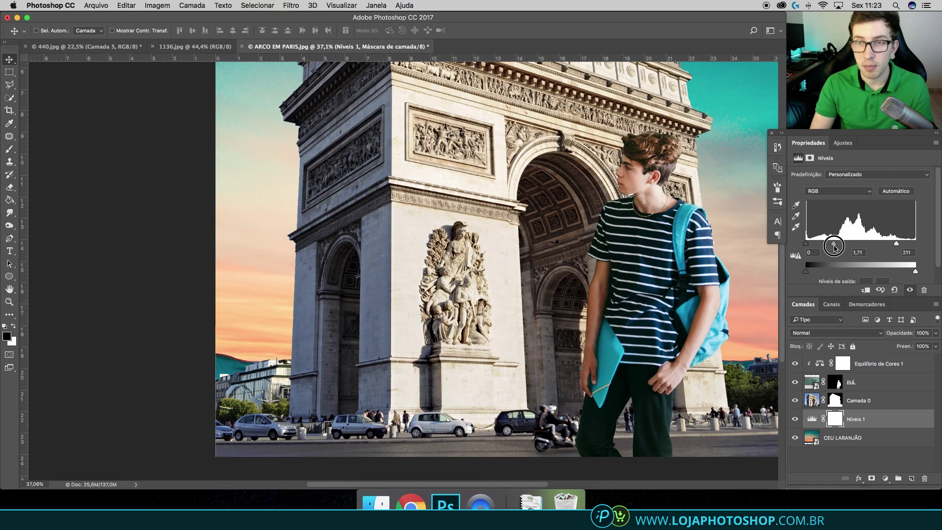
Step: Compare the sky with and without Levels, then make Camada 0 active
scroll(392, 251, "down", 3)
scroll(365, 255, "up", 2)
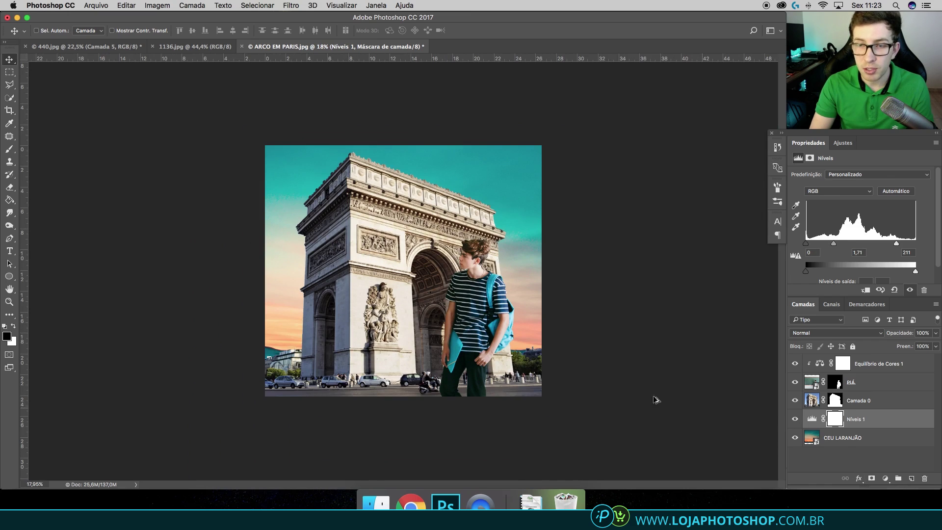
scroll(587, 375, "up", 3)
scroll(587, 375, "down", 1)
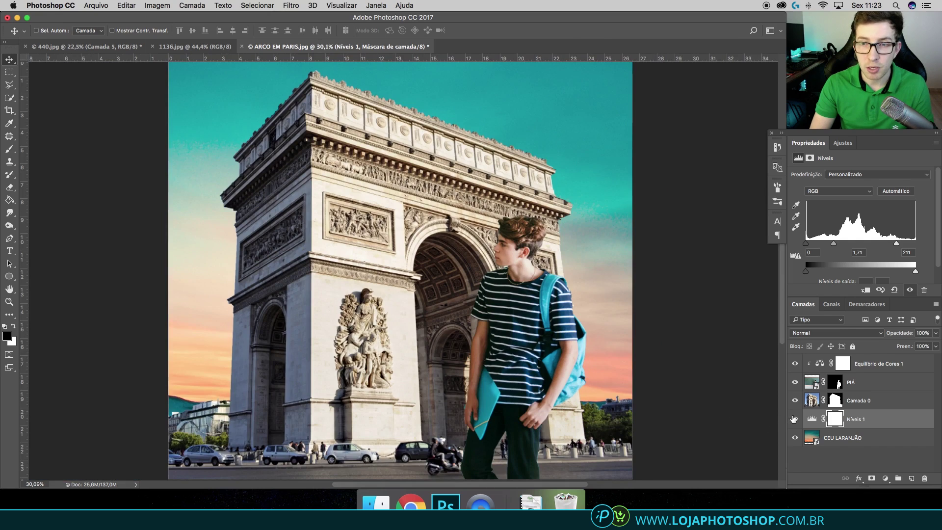
left_click(794, 418)
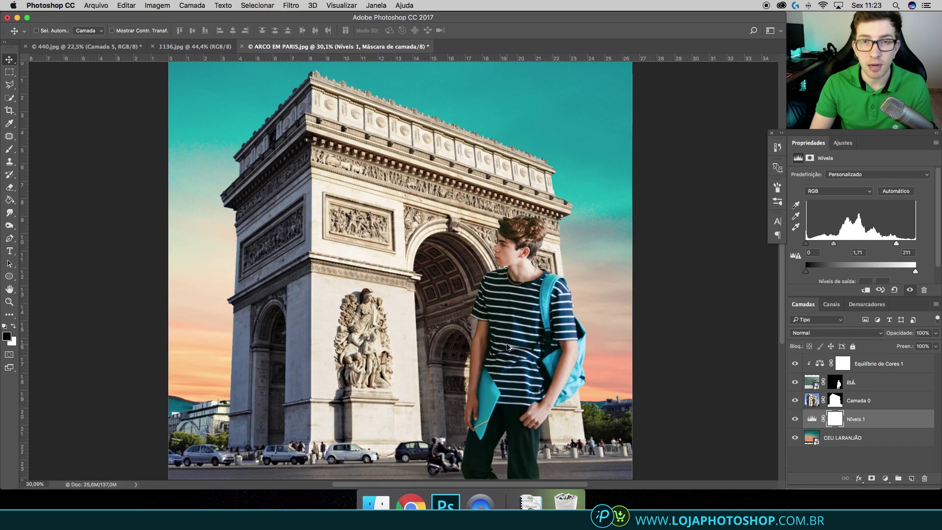
scroll(508, 346, "down", 3)
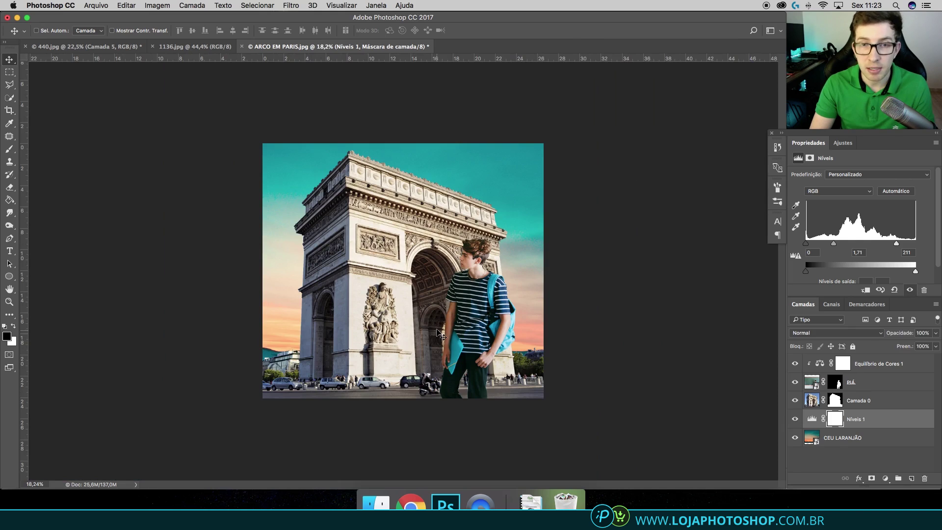
left_click(873, 404)
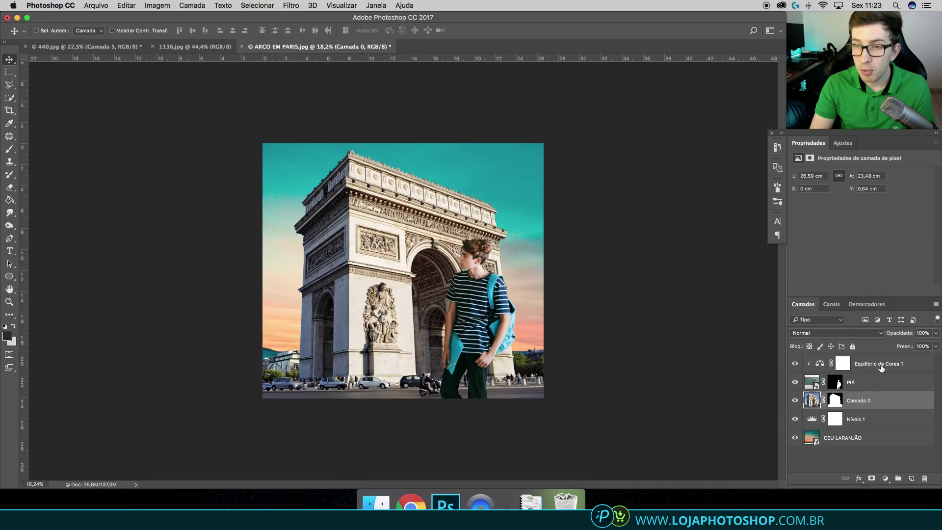
Step: Duplicate Equilíbrio de Cores 1 and move the copy just above Camada 0
left_click(795, 400)
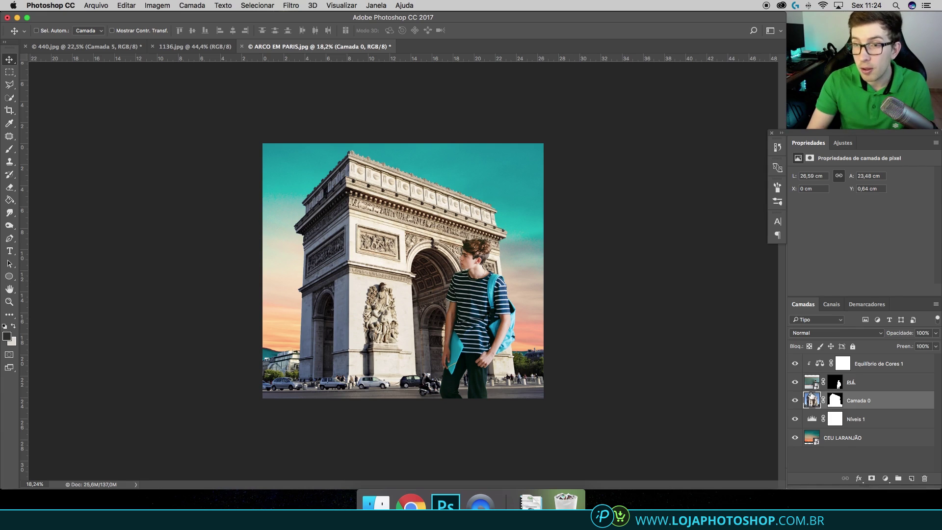
left_click(875, 368)
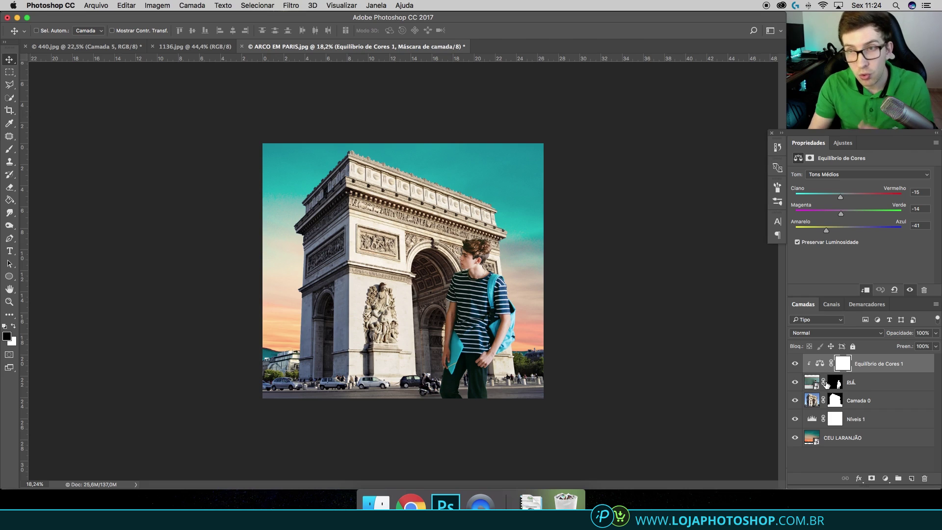
key("ctrl+j")
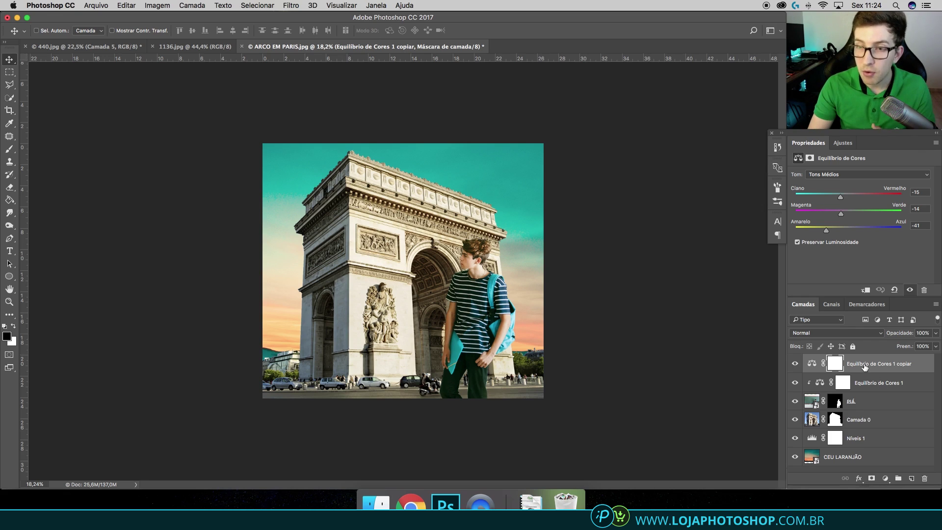
left_click_drag(864, 367, 862, 411)
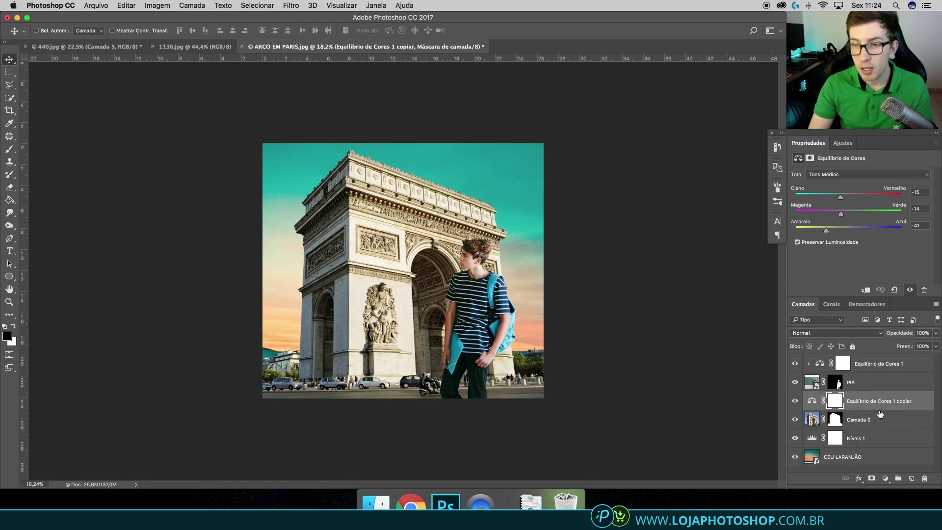
Step: Clip the Color Balance copy to Camada 0 with midtones -1, -4, -21
right_click(896, 404)
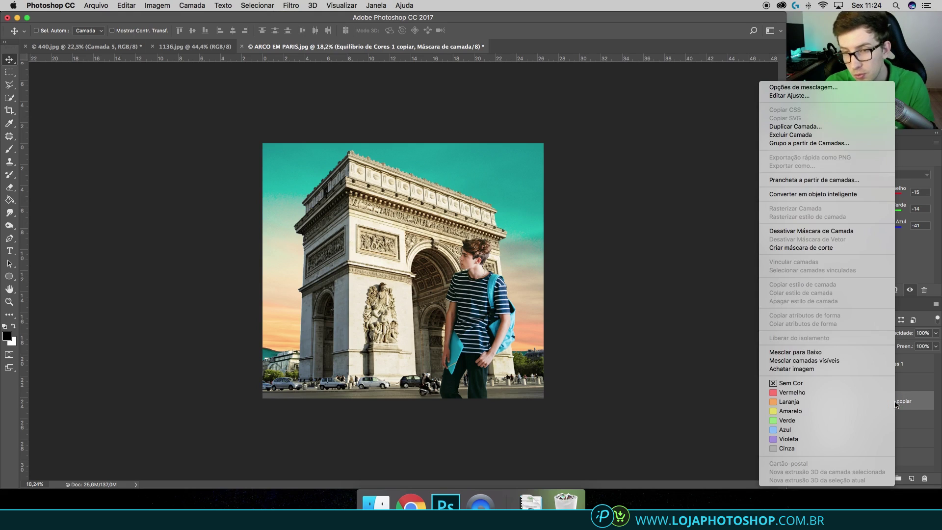
left_click(827, 248)
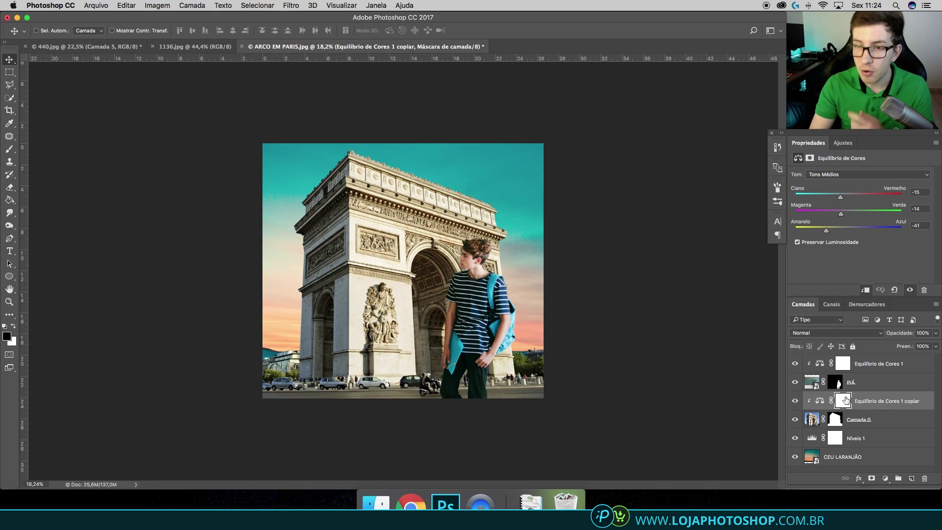
left_click_drag(827, 229, 847, 216)
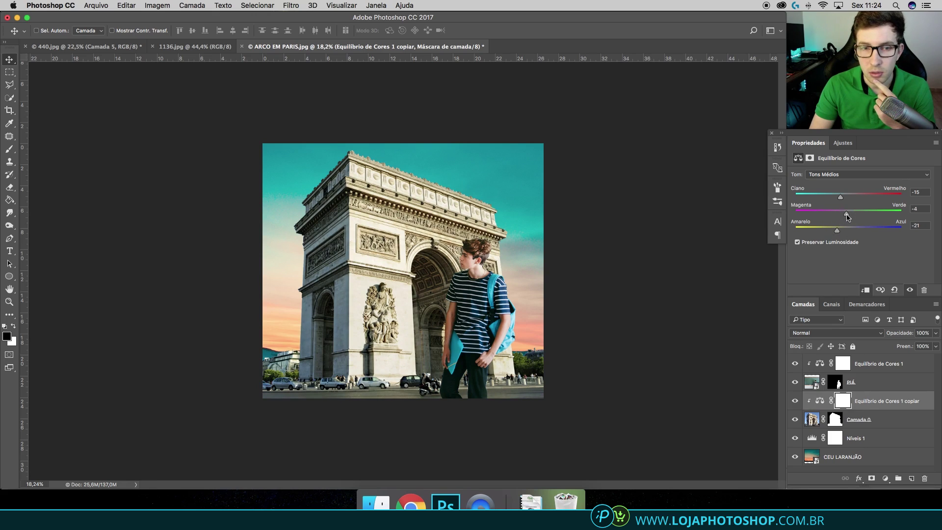
left_click(795, 402)
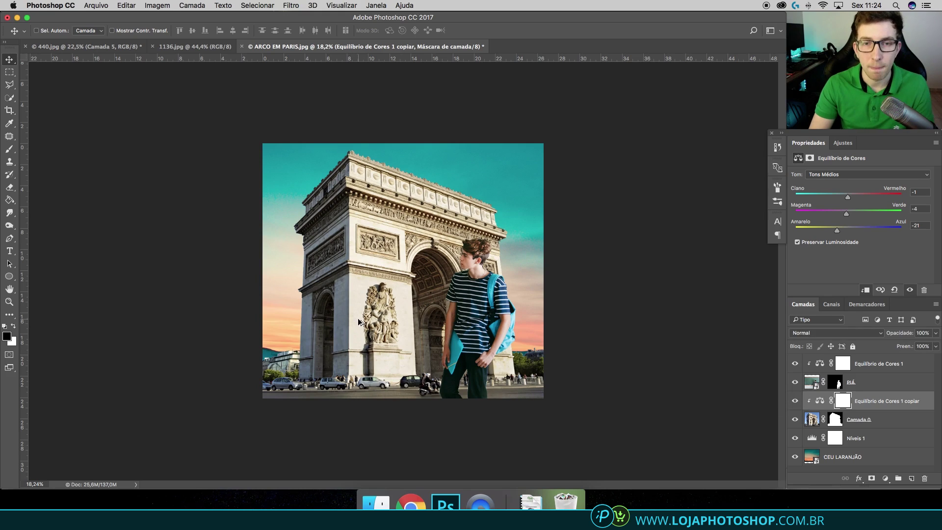
scroll(359, 322, "up", 5)
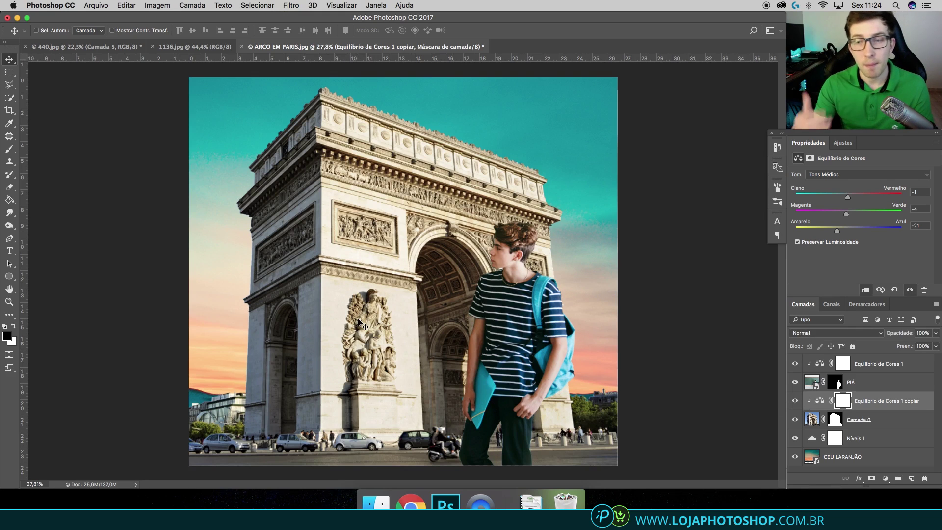
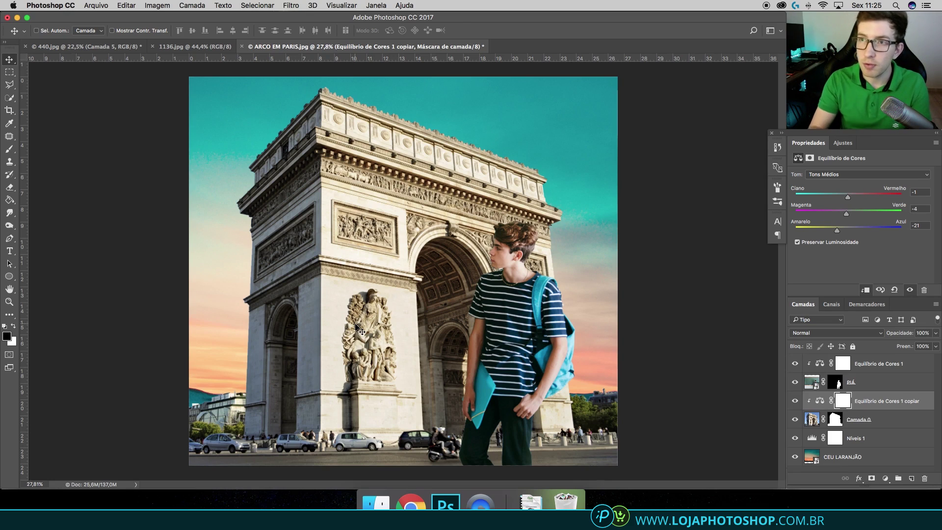
Step: Check the Arc de Triomphe layer Camada 0 and convert it to a smart object
left_click(886, 423)
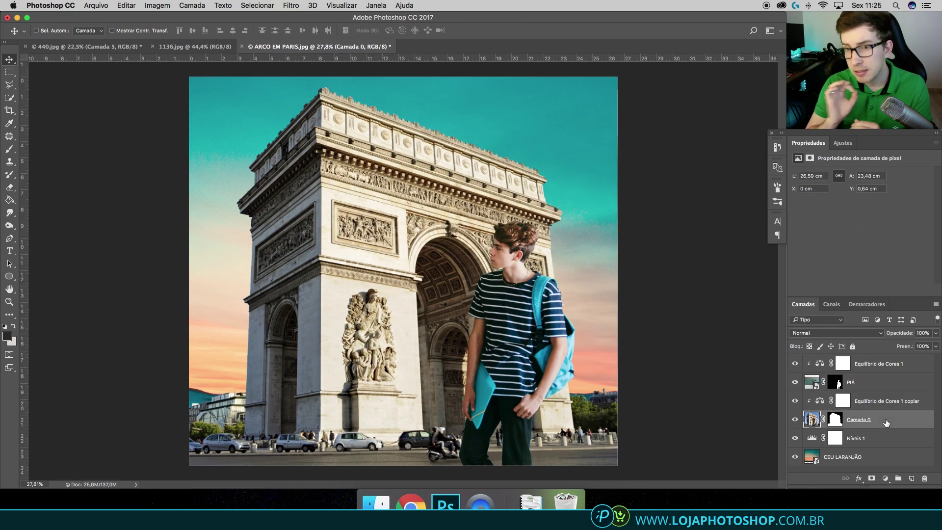
left_click(795, 420)
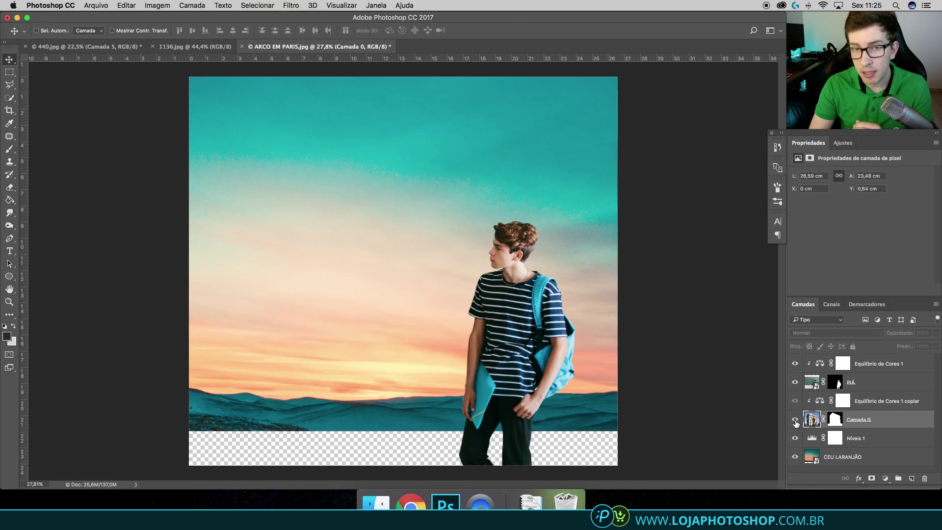
right_click(898, 426)
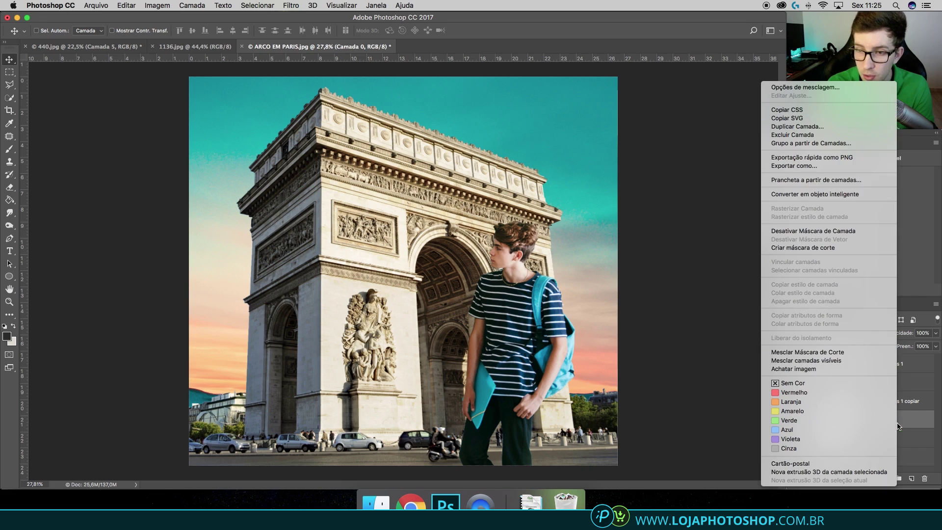
left_click(814, 194)
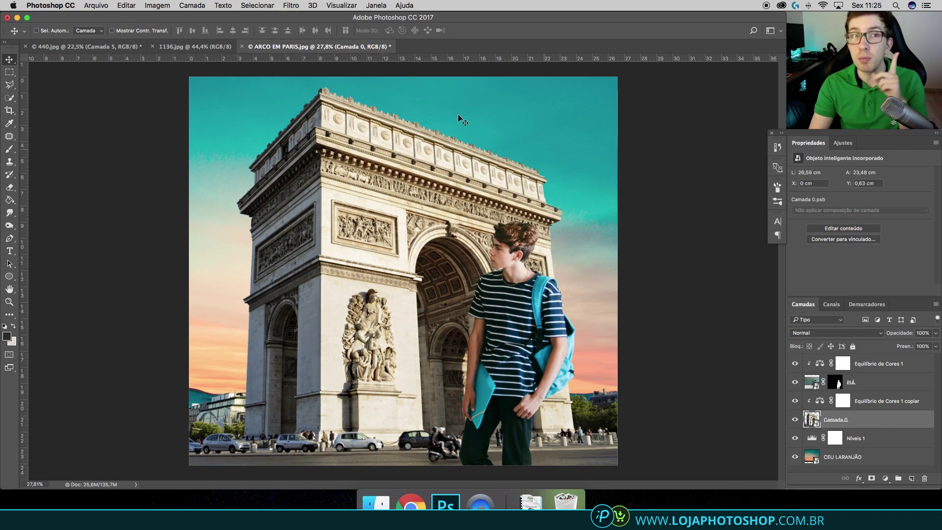
Step: Blur Camada 0 with a roughly 7-pixel Gaussian Blur smart filter, comparing it on and off
left_click(295, 8)
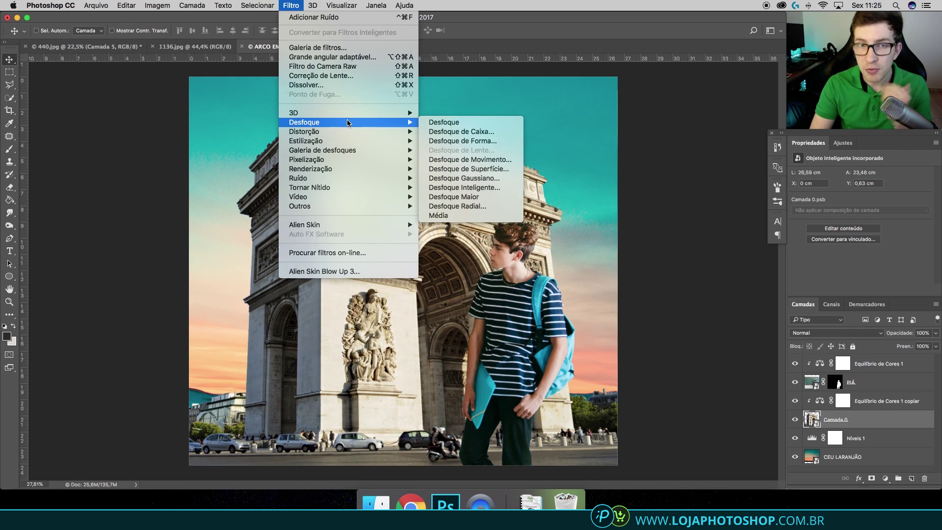
left_click(490, 178)
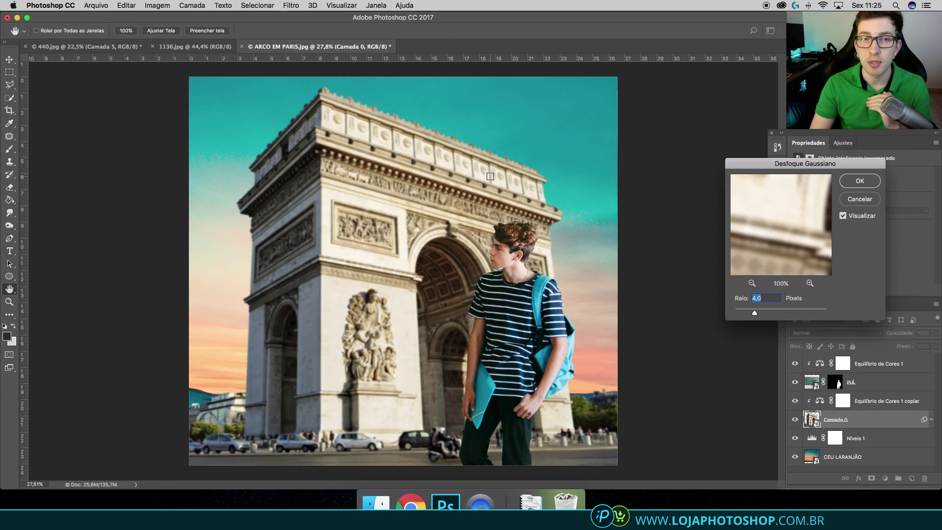
mouse_move(770, 314)
left_mouse_down()
mouse_move(815, 315)
mouse_move(764, 314)
left_mouse_up()
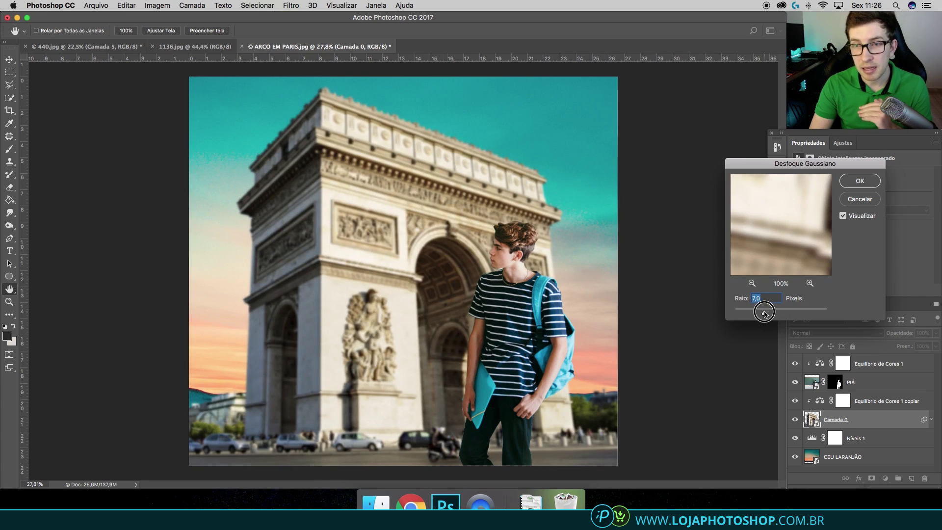
left_click(860, 183)
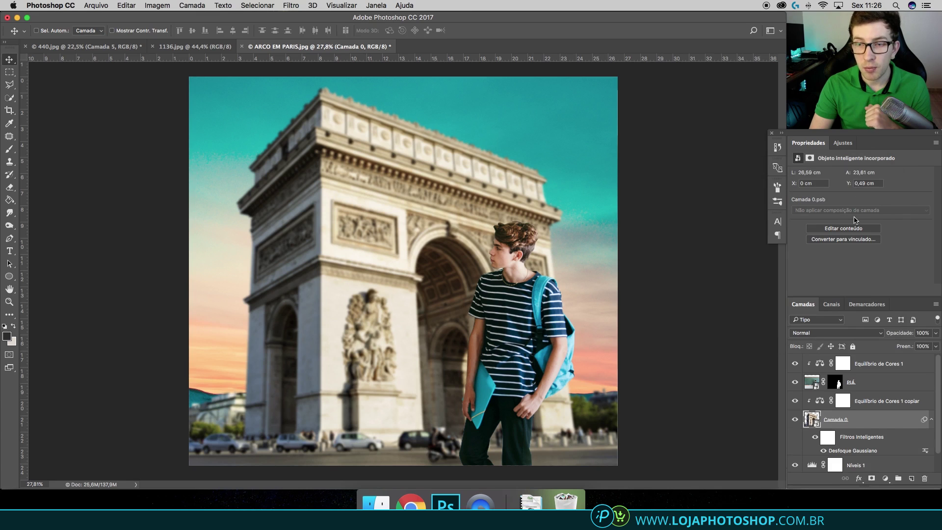
left_click(814, 439)
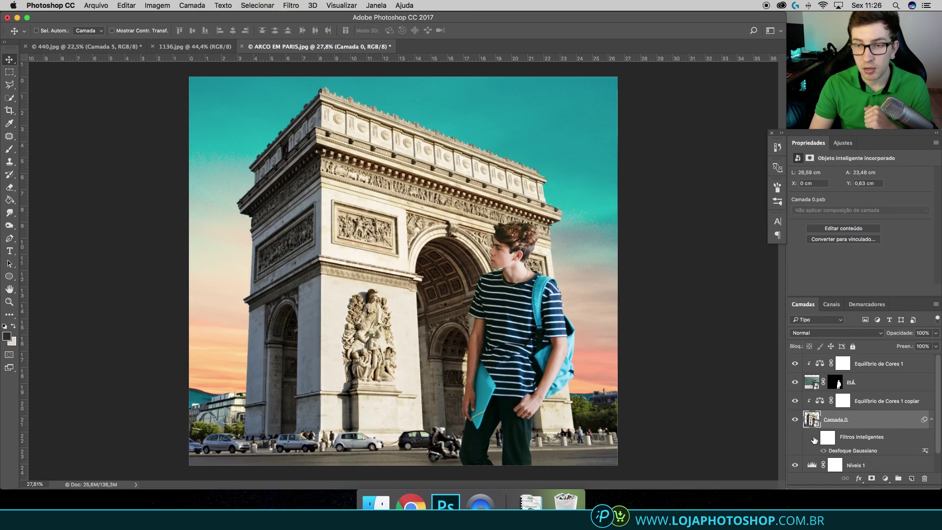
left_click(814, 438)
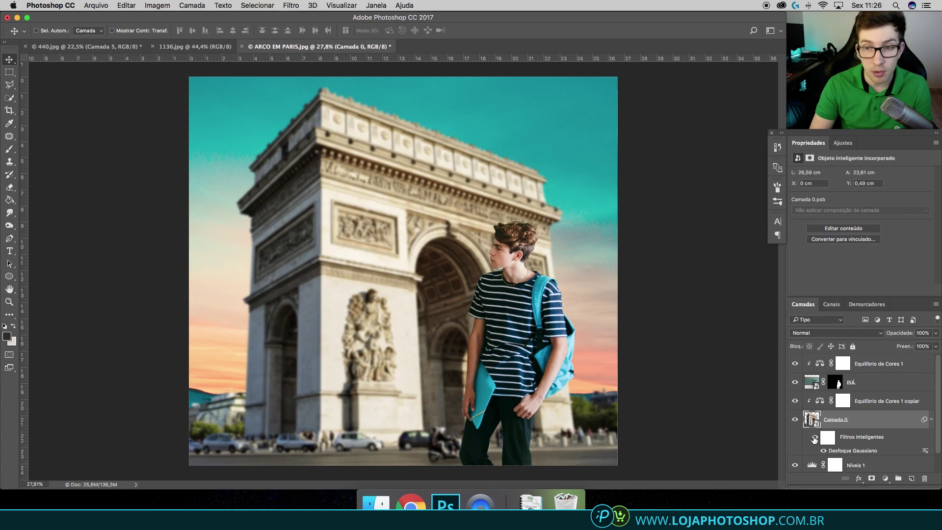
left_click(813, 438)
left_click(813, 438)
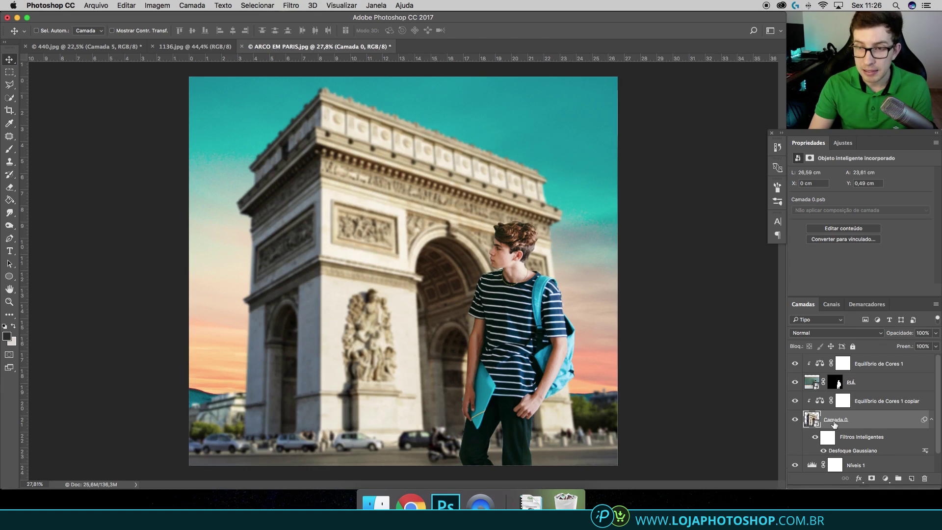
scroll(834, 423, "down", 1)
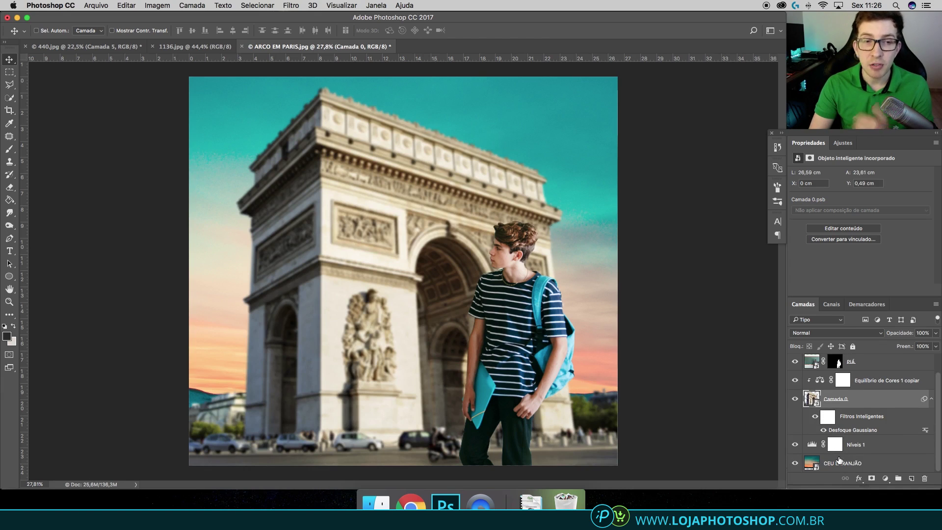
Step: Convert the CEU LARANJÃO sky layer into a smart object
right_click(874, 461)
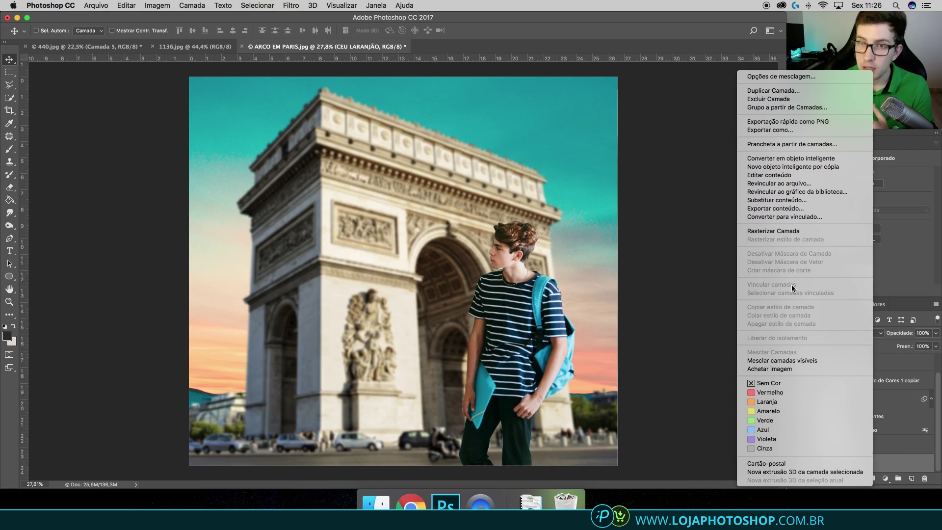
left_click(897, 473)
right_click(896, 472)
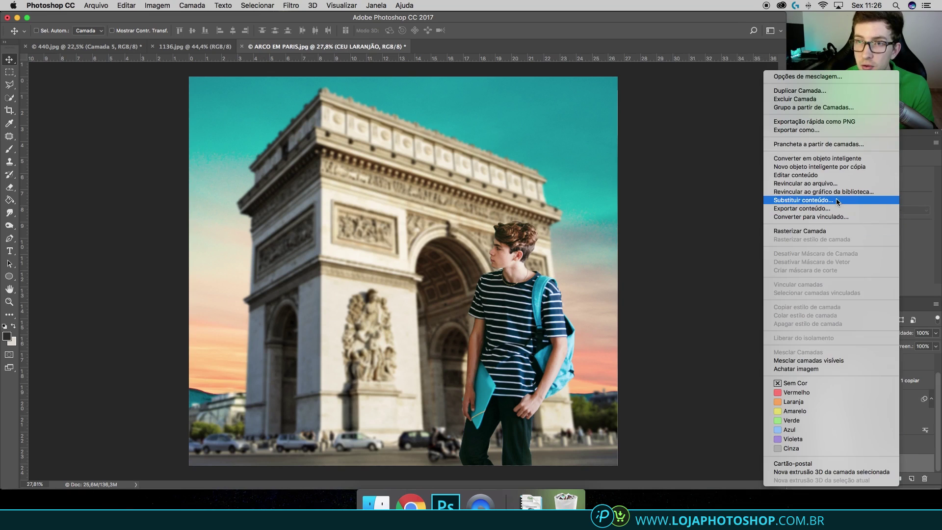
left_click(834, 158)
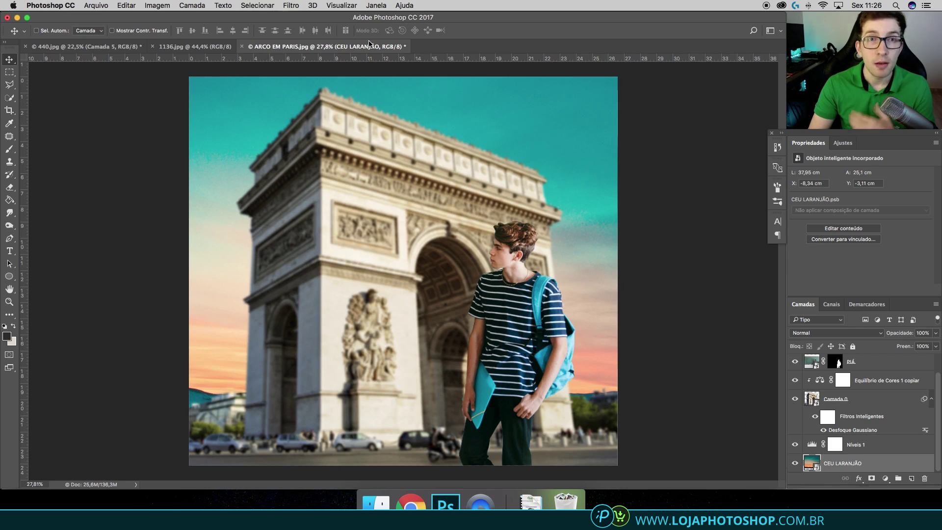
Step: Apply a Gaussian Blur of about 10 pixels to the sky layer
left_click(293, 6)
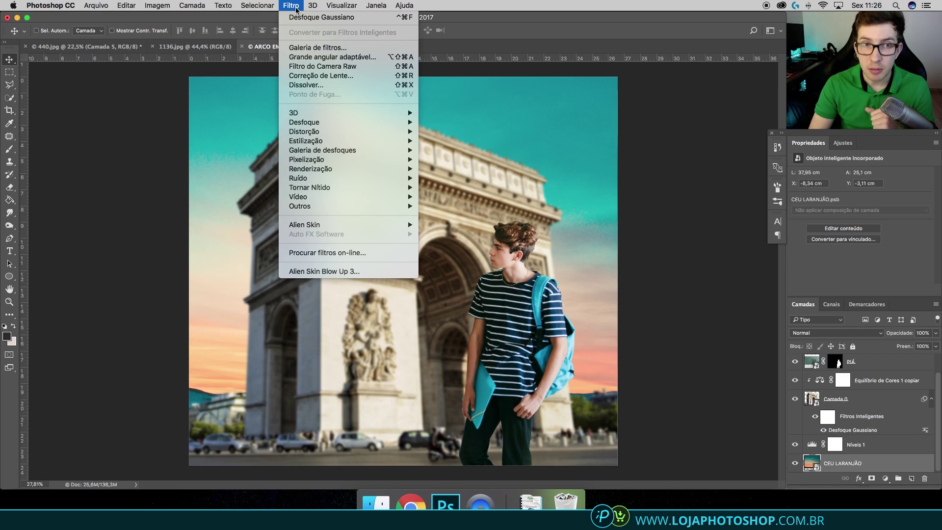
mouse_move(304, 122)
left_click(490, 178)
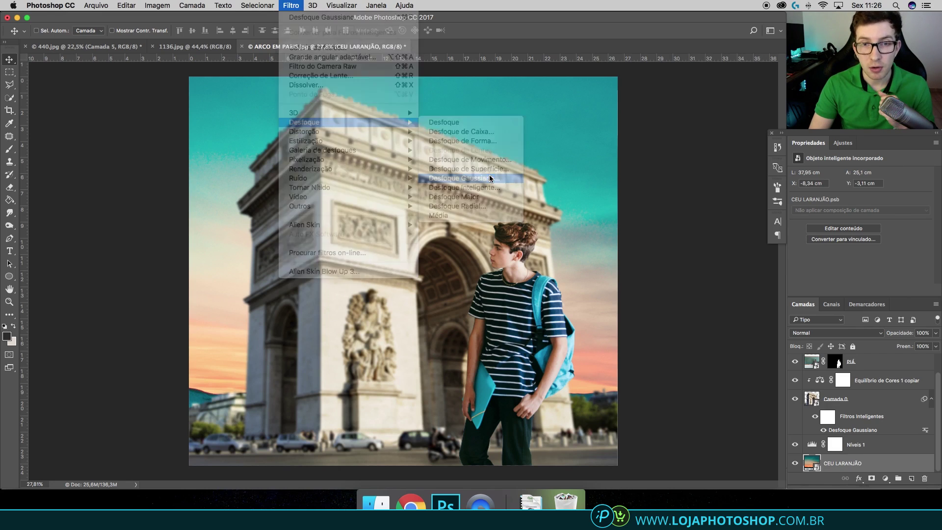
left_click_drag(765, 310, 769, 314)
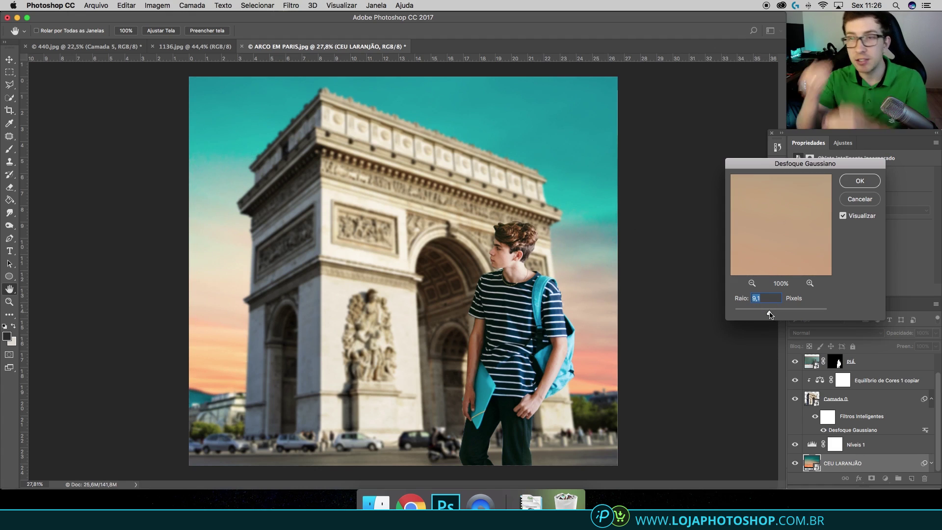
left_click_drag(769, 315, 771, 315)
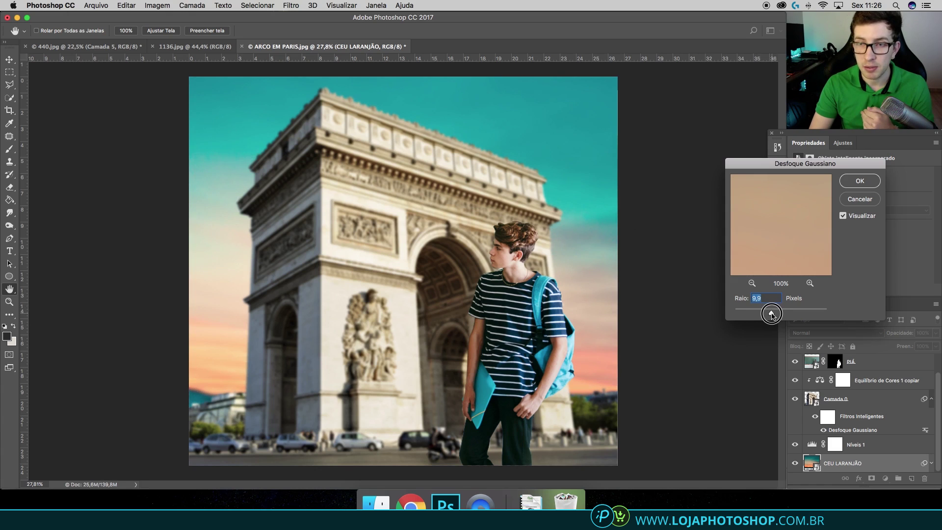
left_click(855, 181)
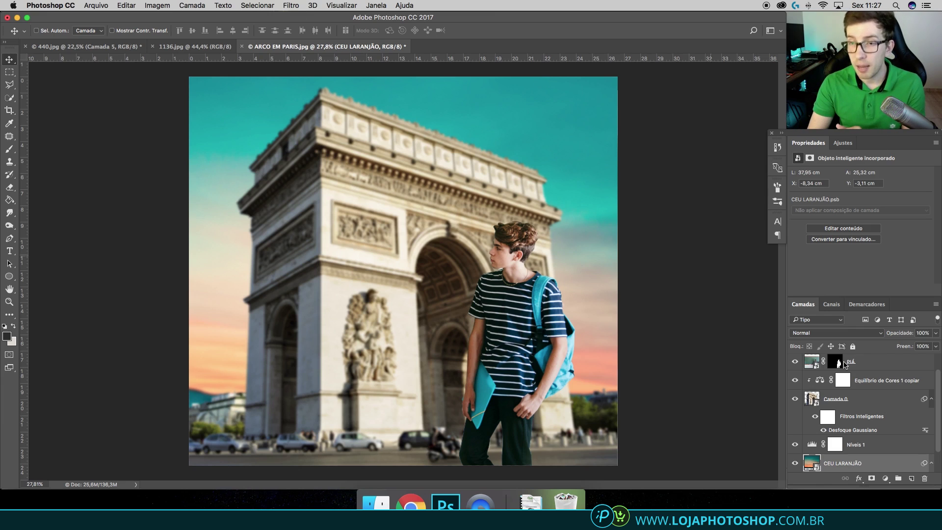
Step: Disable the PIÁ layer mask to view the full boy photo, then re-enable it
scroll(883, 412, "up", 1)
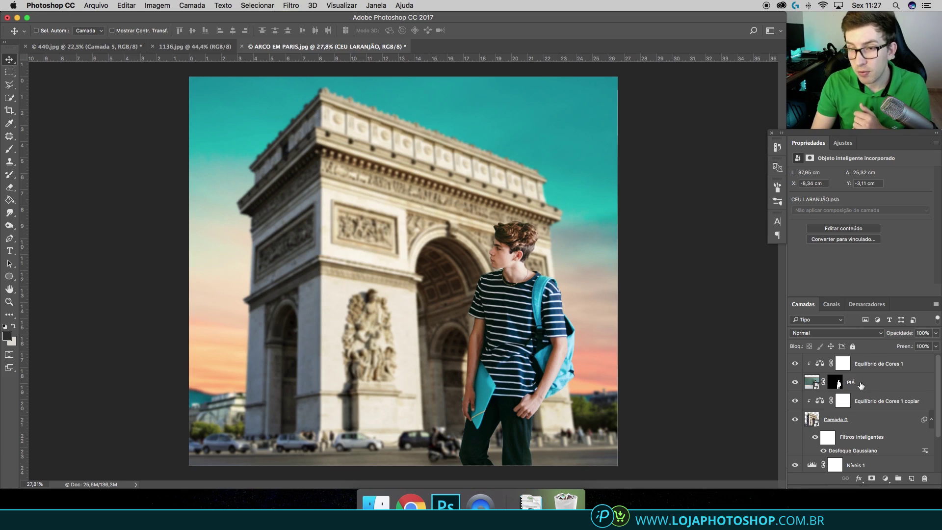
left_click(836, 384)
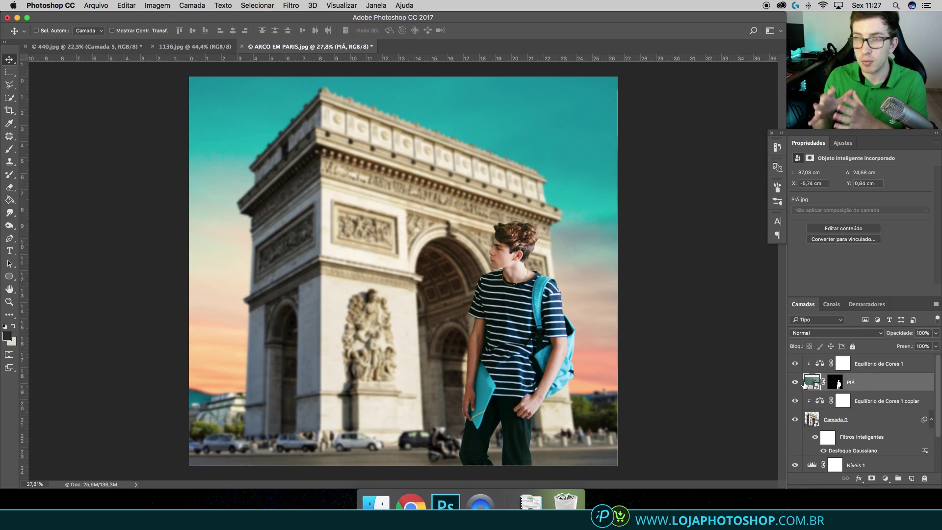
right_click(837, 383)
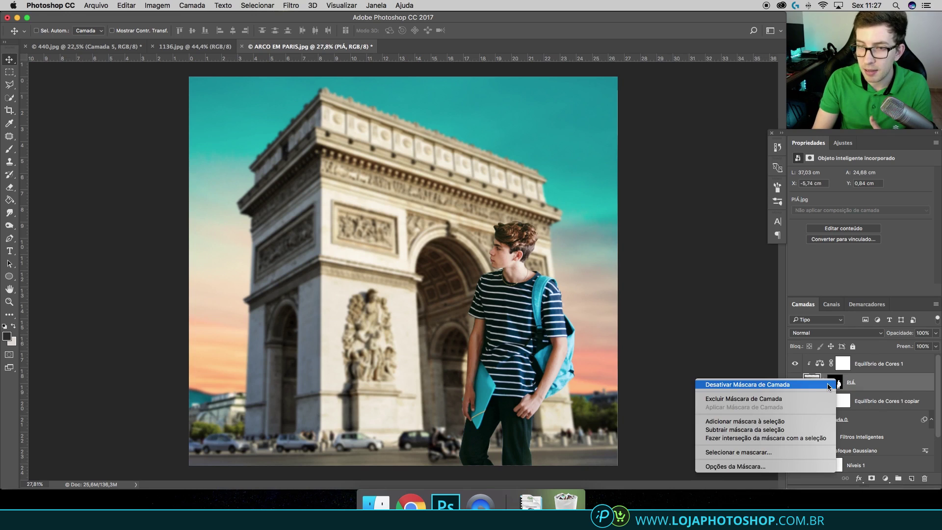
left_click(827, 385)
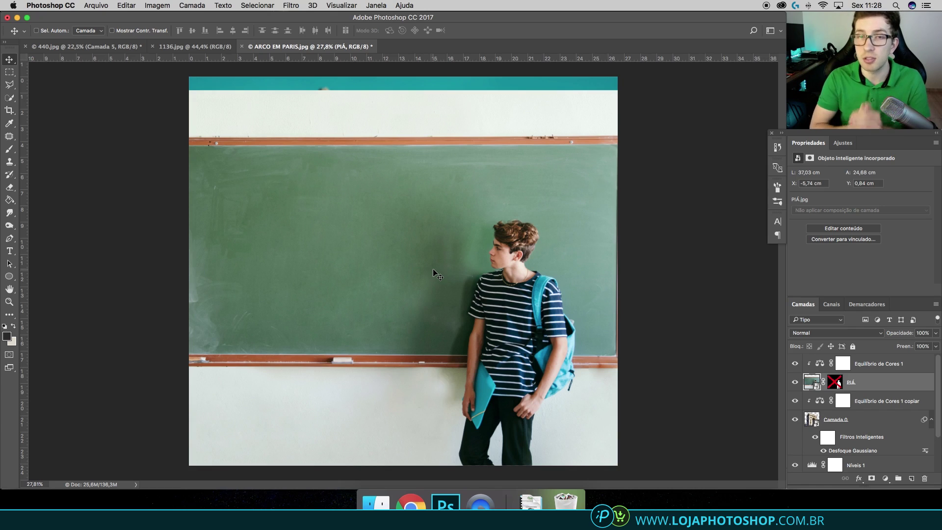
right_click(834, 383)
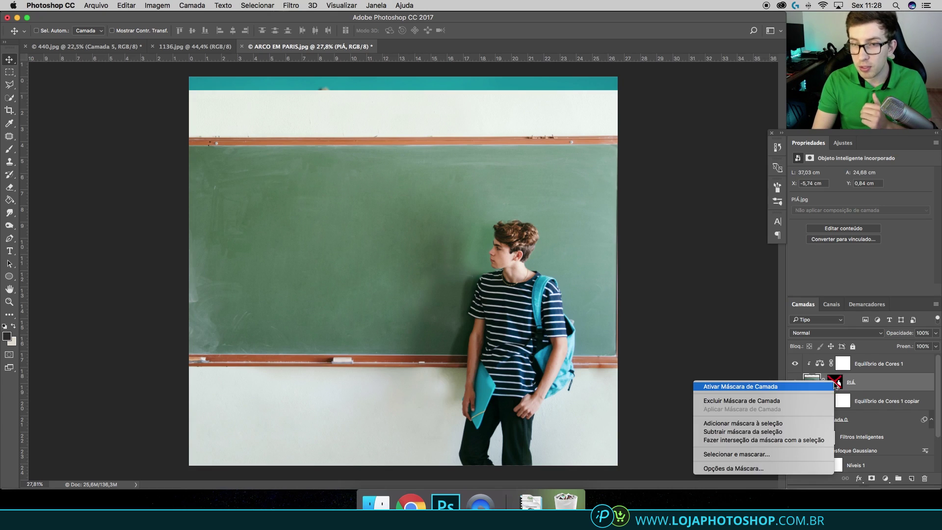
left_click(829, 387)
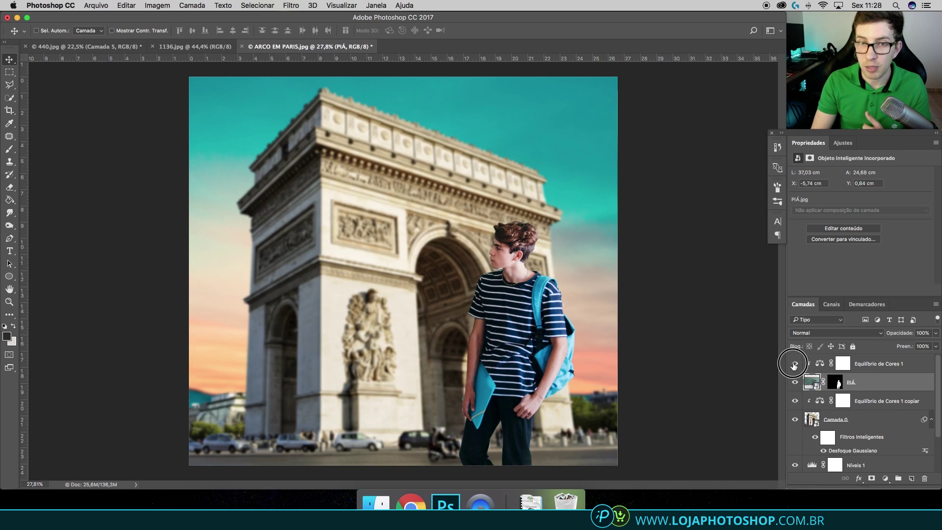
Step: Review the layer stack, briefly hiding and showing the sky layer
scroll(794, 365, "down", 3)
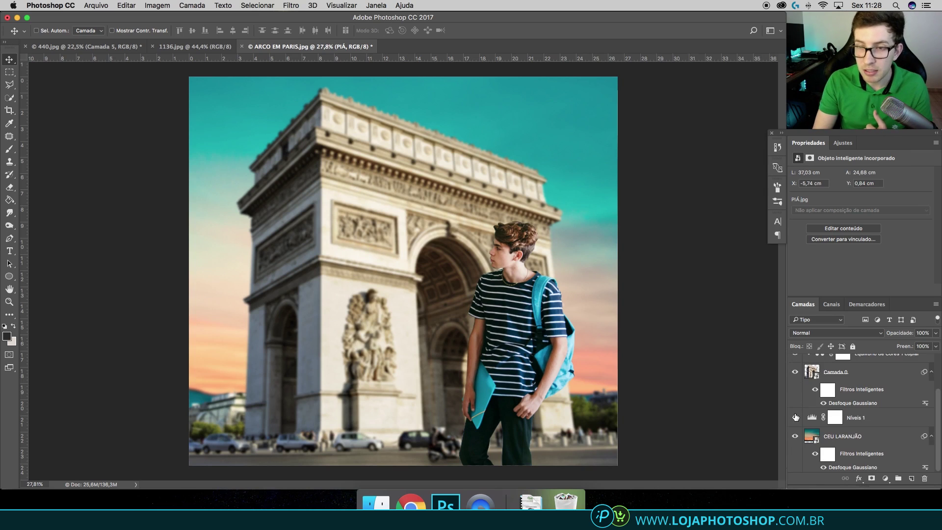
scroll(795, 416, "up", 2)
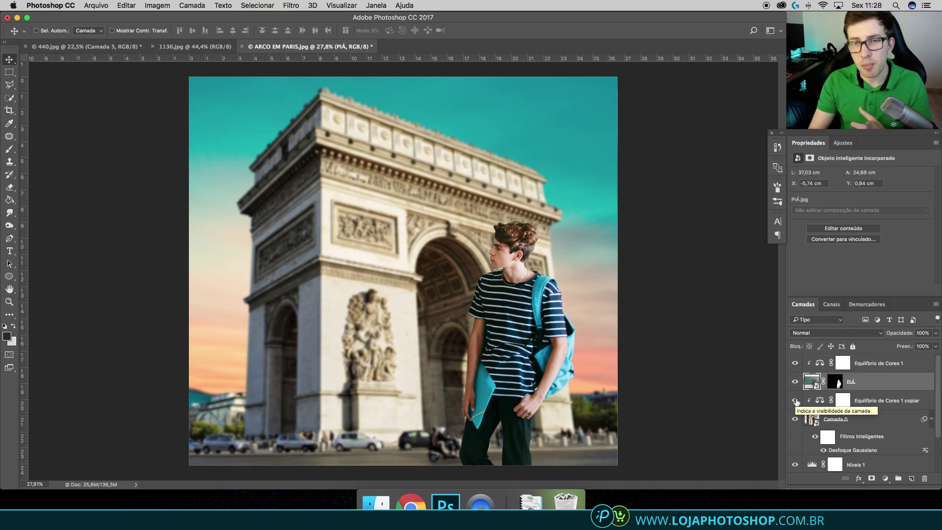
scroll(796, 401, "down", 2)
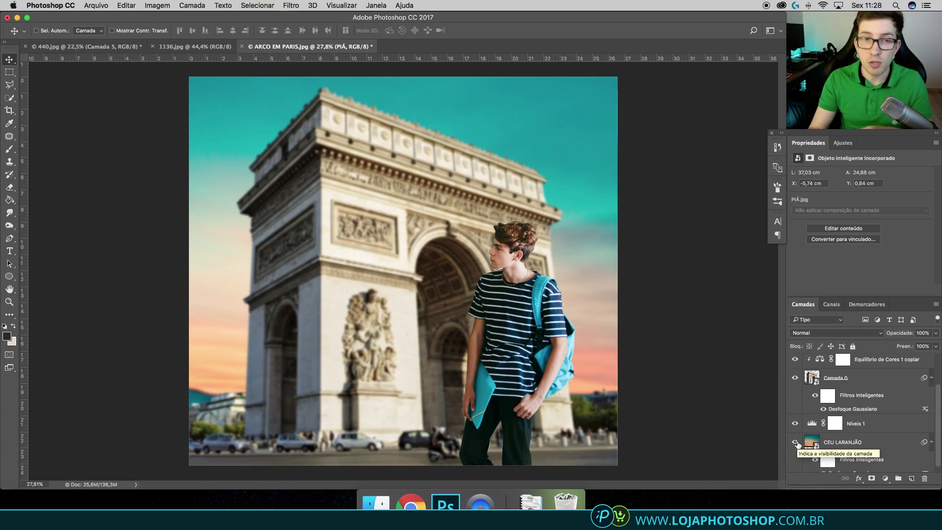
left_click(795, 442)
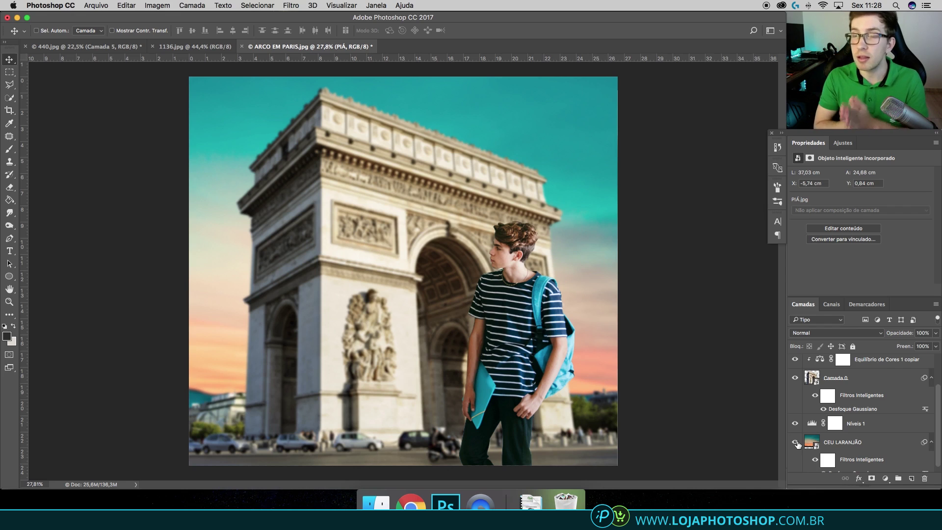
scroll(858, 417, "up", 2)
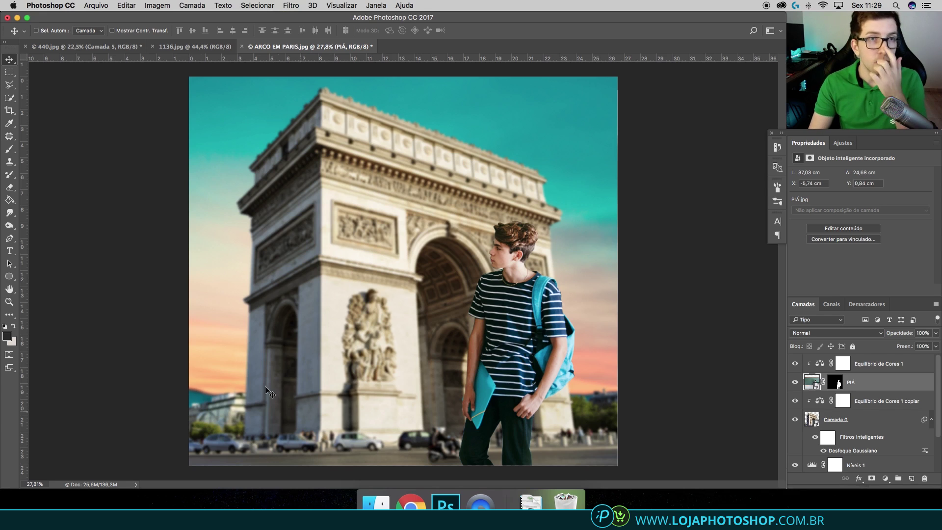
Step: Open the airplane photo AVIAO.jpg from the CURSO EM VIDEO folder
left_click(106, 9)
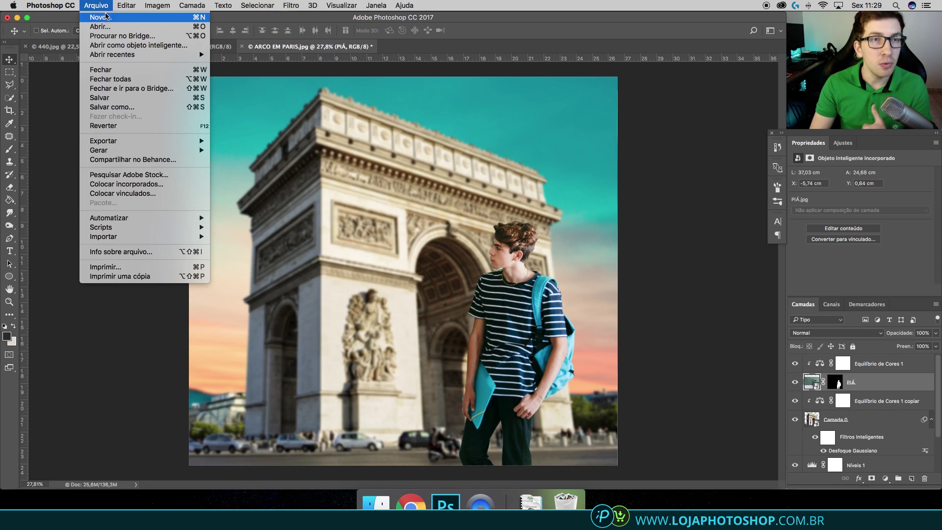
left_click(106, 9)
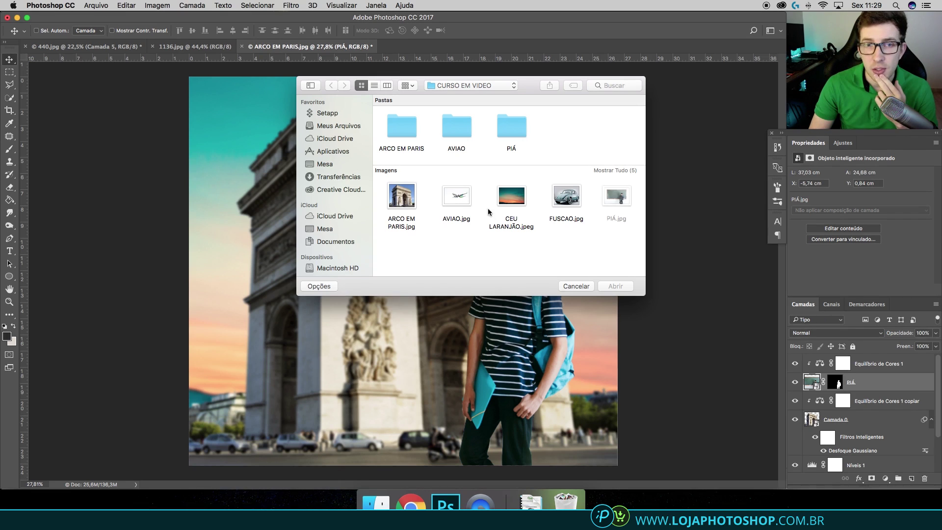
left_click(467, 202)
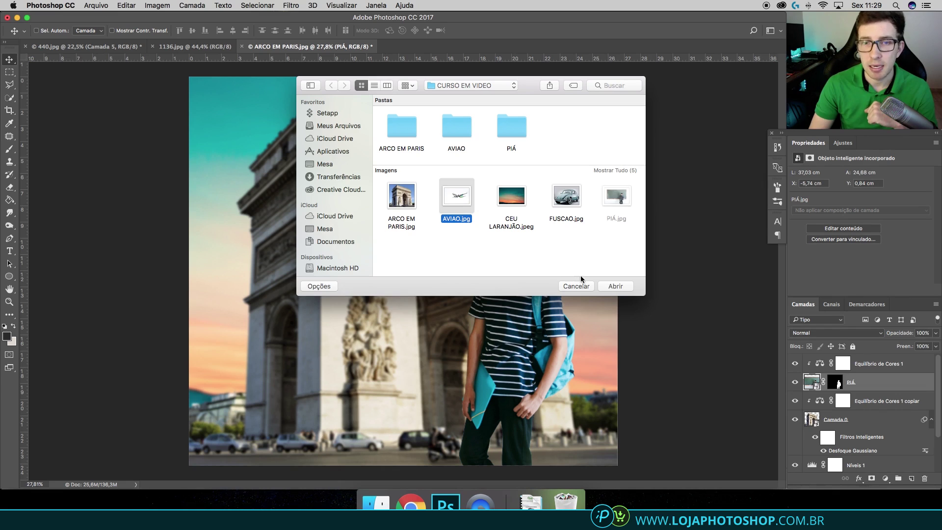
left_click(613, 287)
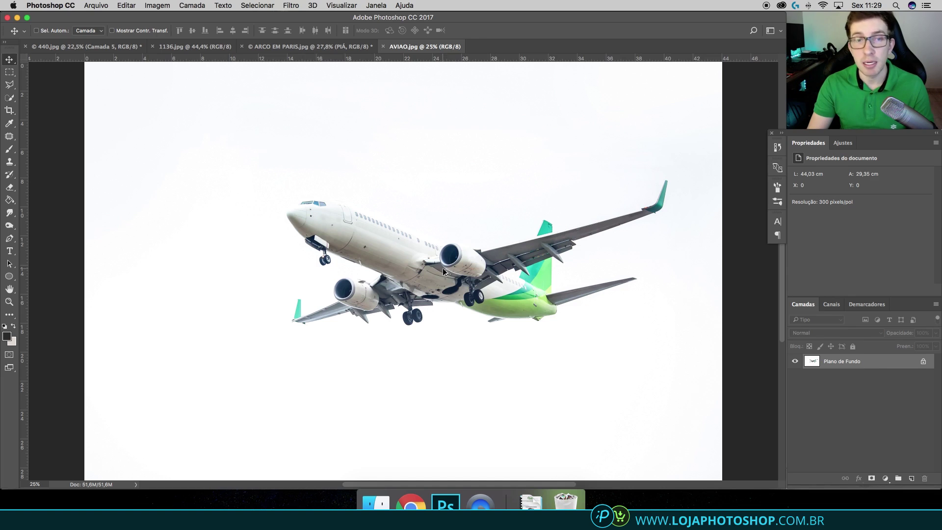
scroll(444, 310, "up", 3)
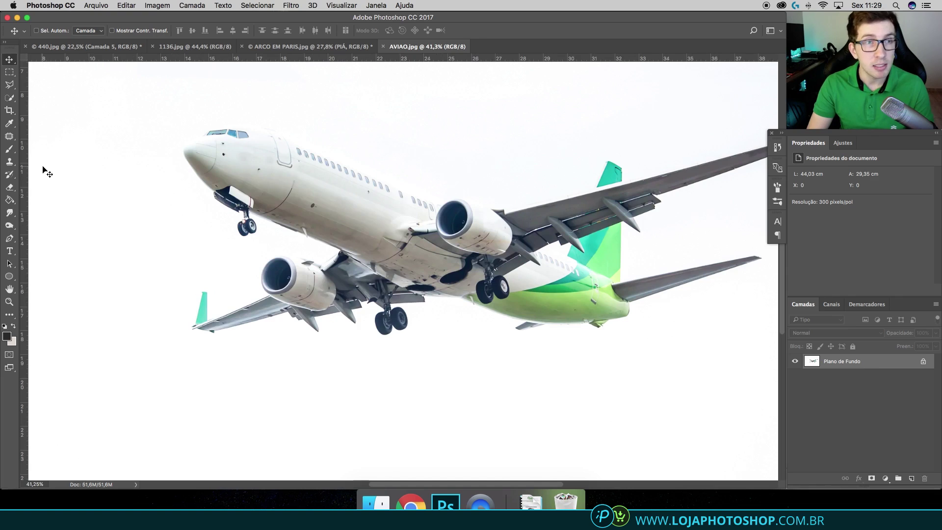
left_click(9, 87)
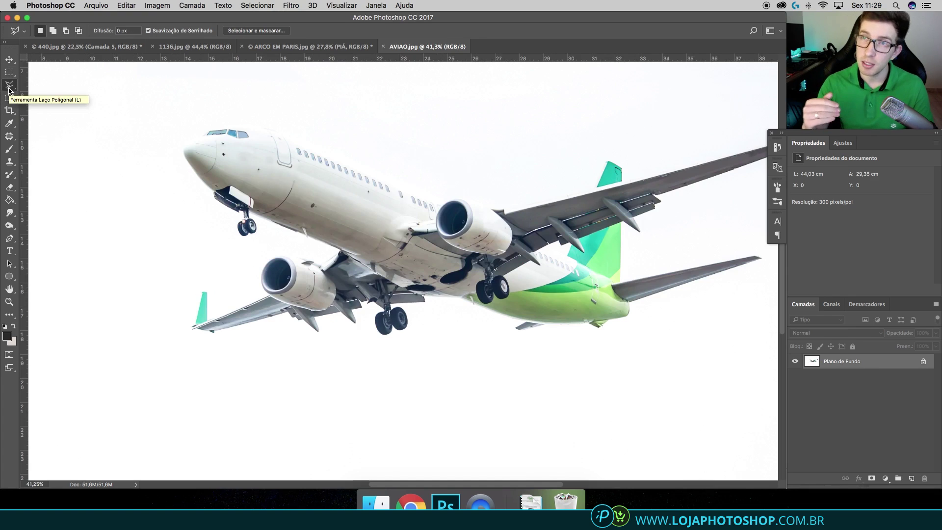
left_click(298, 47)
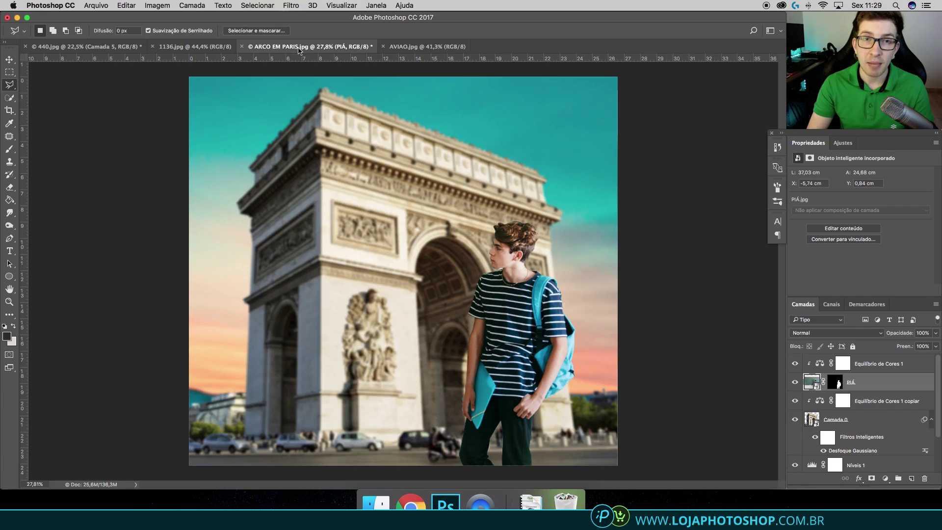
left_click(392, 47)
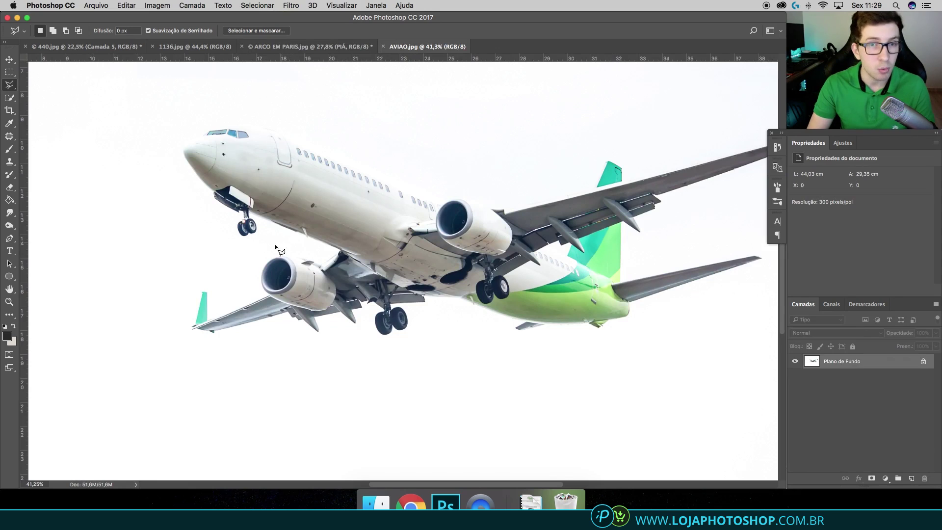
left_click(11, 86)
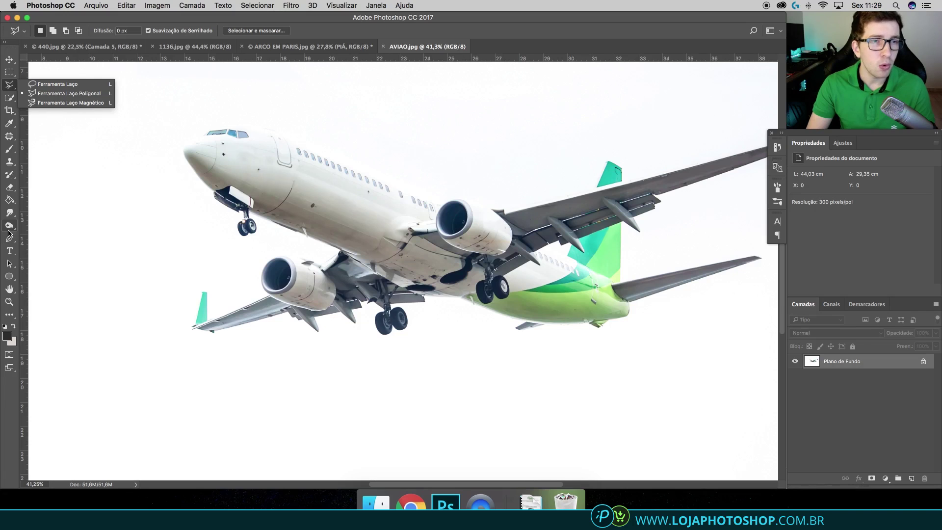
left_click(7, 239)
right_click(7, 239)
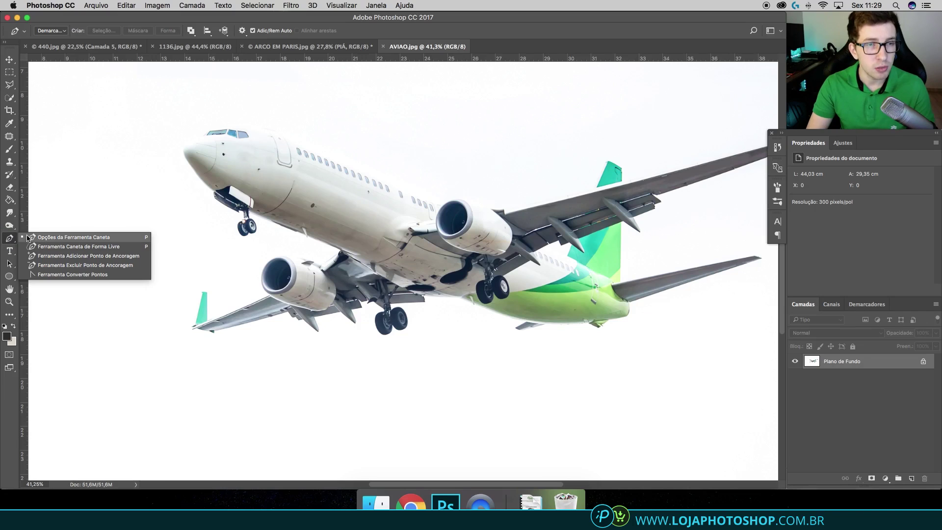
left_click(56, 241)
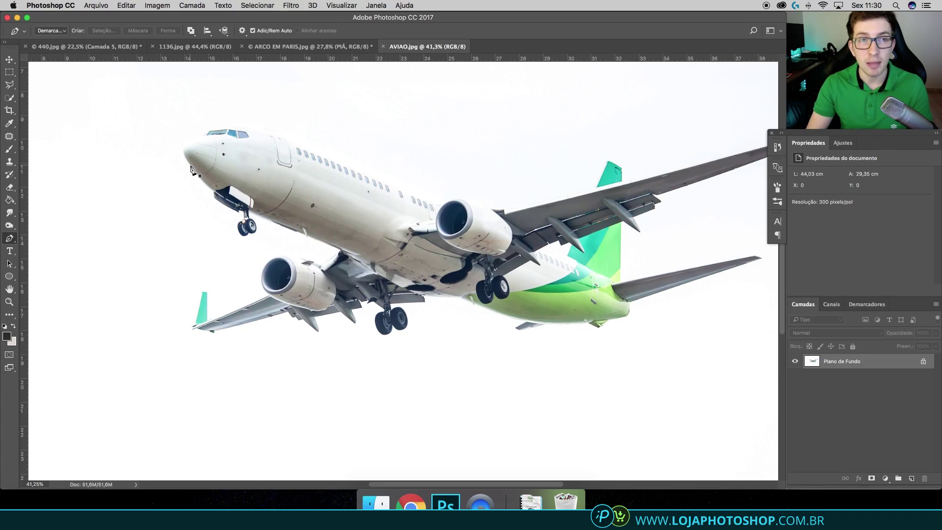
left_click(10, 85)
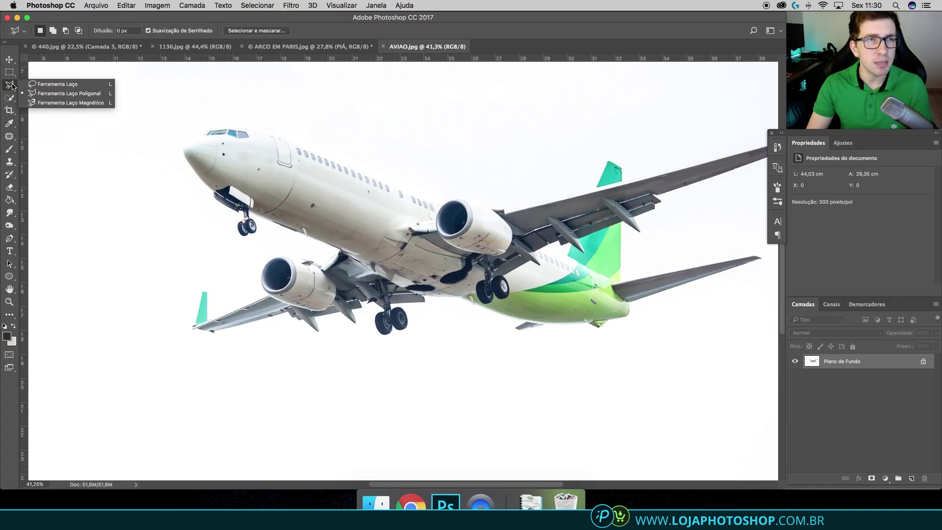
left_click(30, 94)
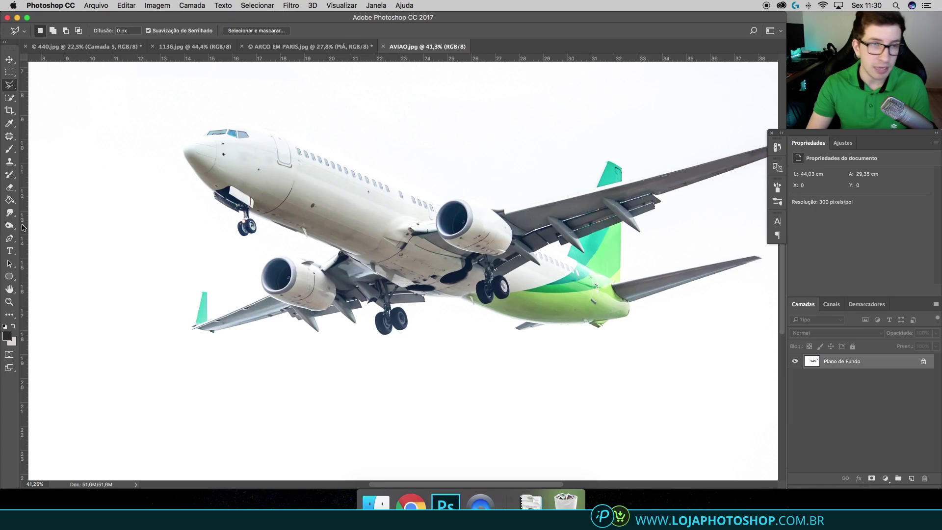
Step: Start a pen path at the plane's nose, curving over the cockpit along the fuselage top
left_click(10, 238)
scroll(301, 172, "up", 3)
scroll(301, 171, "up", 3)
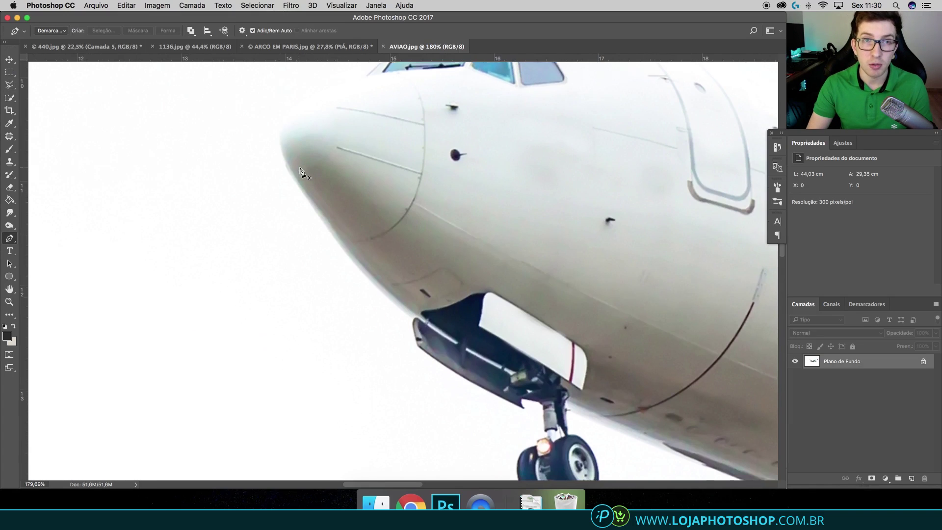
scroll(301, 171, "up", 2)
left_click(283, 196)
left_click_drag(289, 159, 309, 149)
left_click_drag(348, 122, 389, 94)
left_click_drag(478, 74, 513, 74)
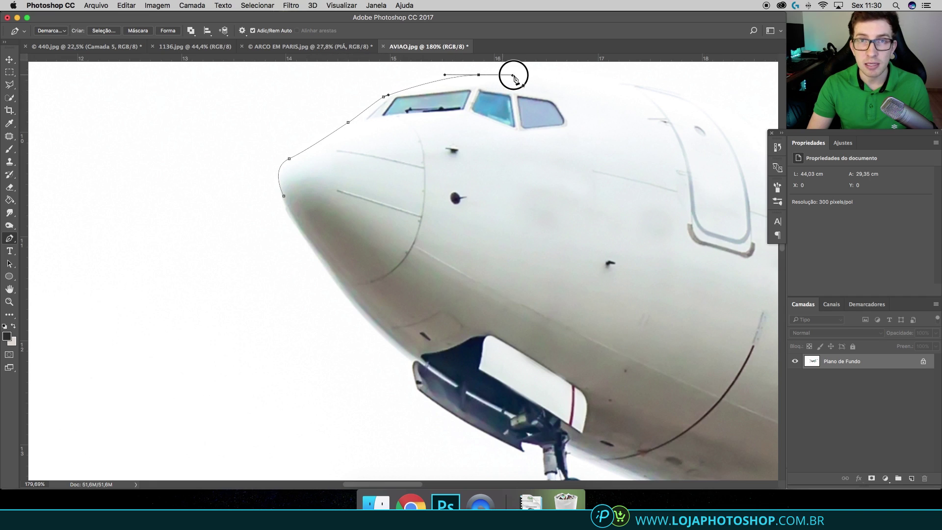
left_click_drag(644, 85, 672, 90)
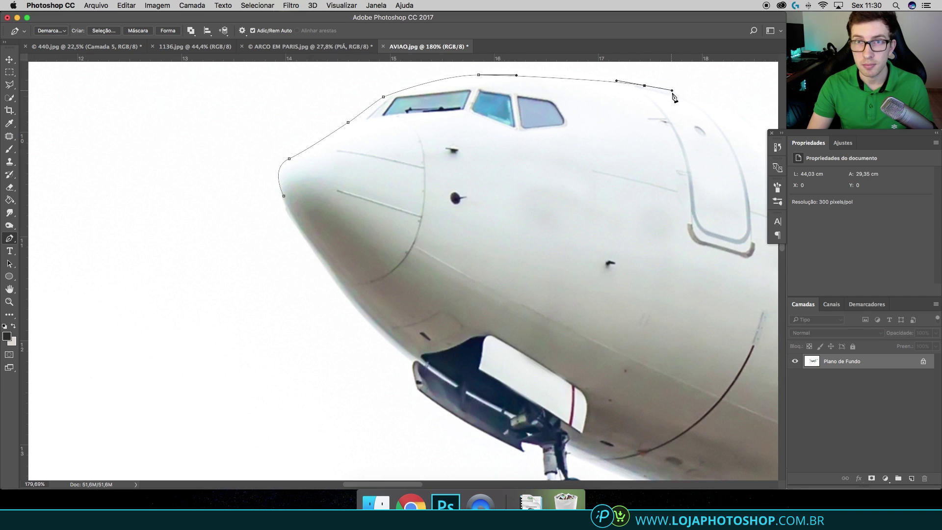
Step: Continue the path along the fuselage, down over the engine and onto the wing
scroll(674, 98, "right", 3)
scroll(677, 103, "down", 1)
scroll(677, 103, "right", 3)
scroll(682, 111, "right", 3)
scroll(686, 120, "right", 3)
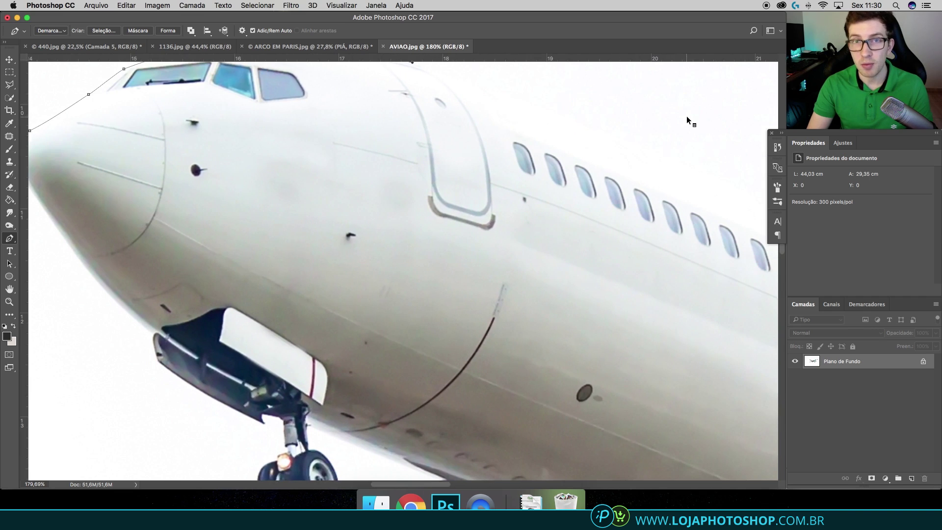
scroll(697, 142, "right", 5)
scroll(709, 157, "right", 2)
scroll(708, 157, "up", 1)
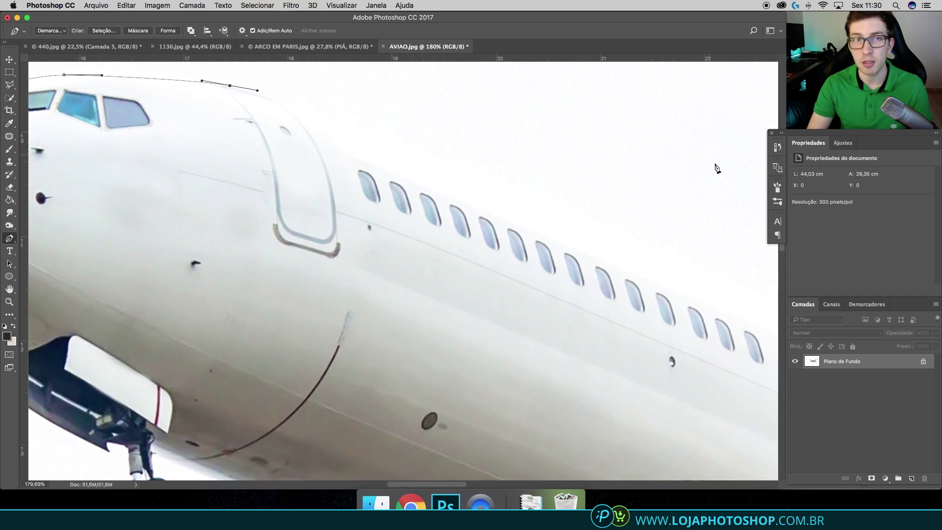
scroll(728, 276, "right", 3)
left_click_drag(685, 317, 712, 328)
scroll(714, 329, "right", 5)
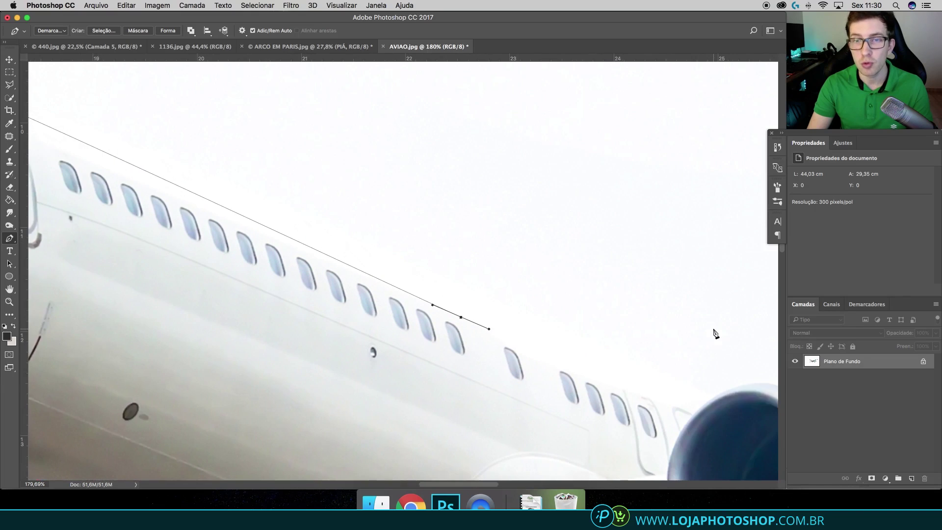
scroll(714, 327, "down", 2)
scroll(712, 321, "right", 5)
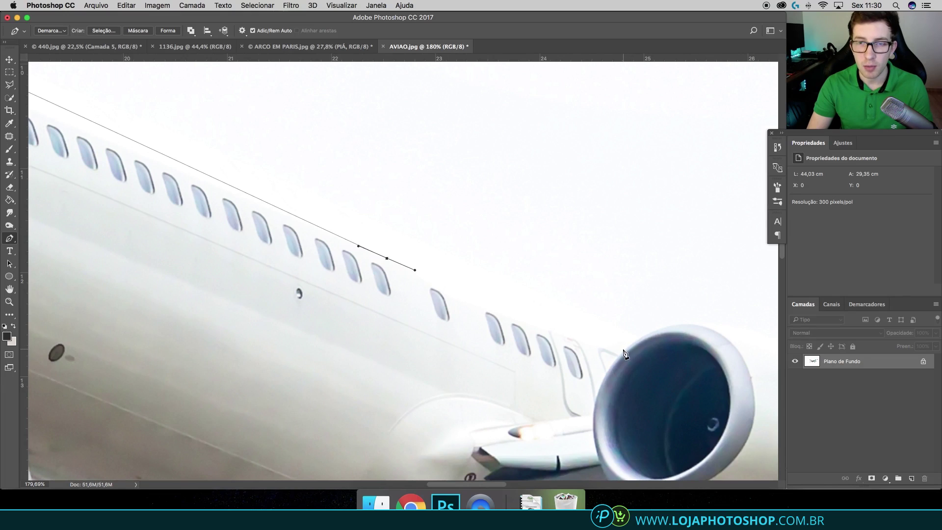
left_click_drag(622, 354, 627, 350)
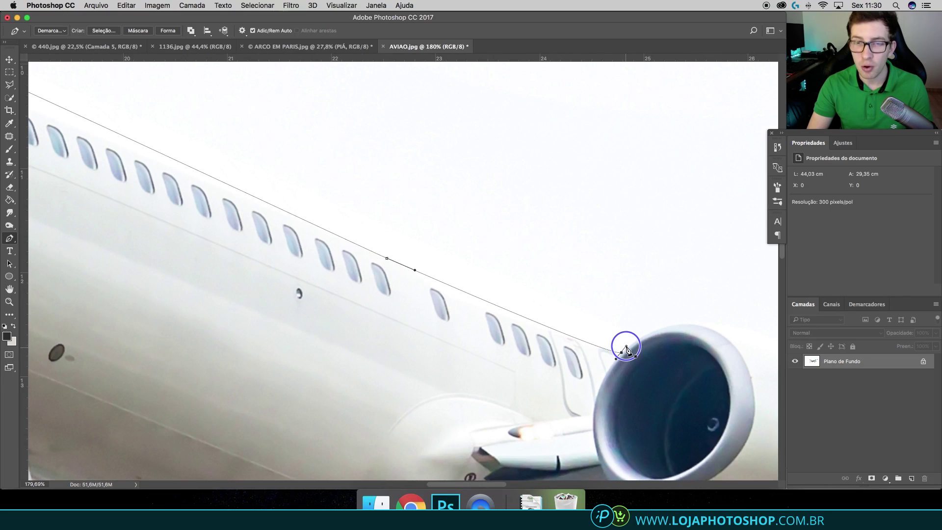
scroll(626, 347, "right", 6)
scroll(626, 348, "down", 2)
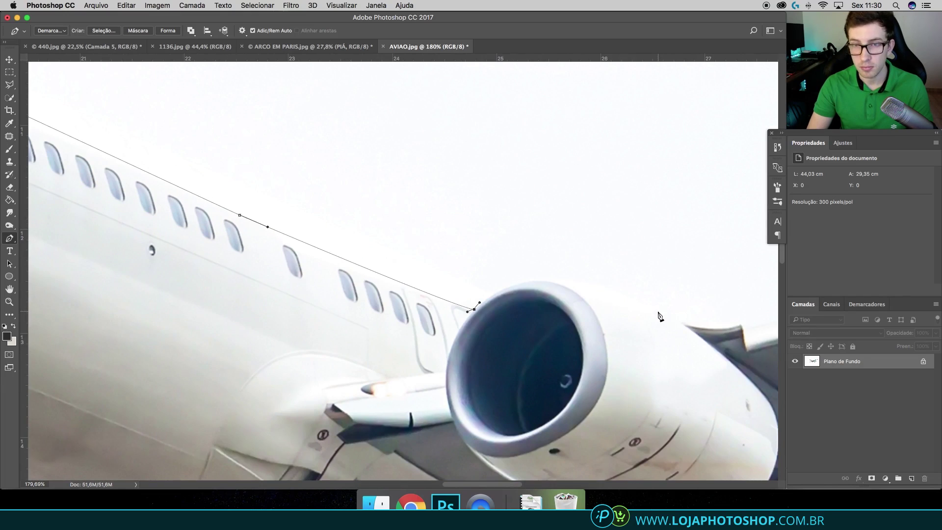
left_click_drag(658, 311, 775, 382)
scroll(561, 382, "right", 3)
left_click_drag(637, 323, 657, 321)
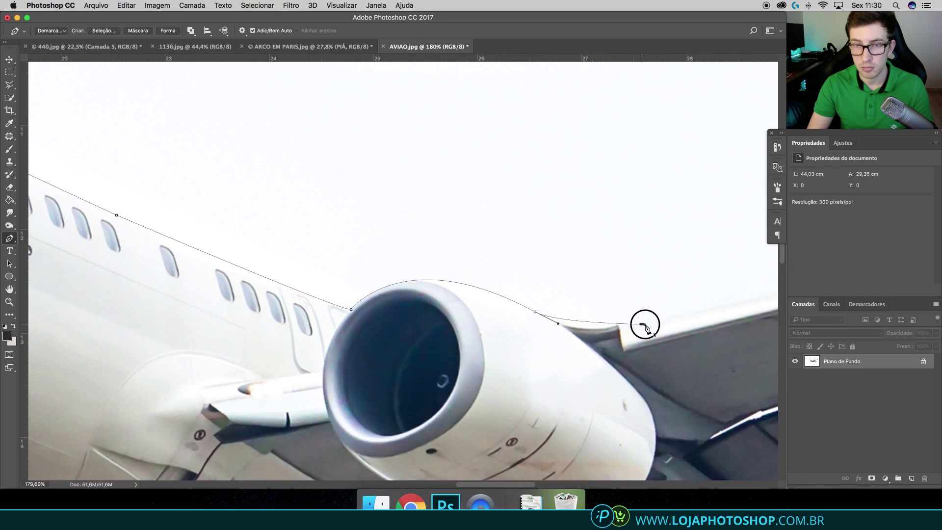
Step: Trace the path around the tail fin and back along the wing
scroll(681, 321, "right", 5)
scroll(681, 321, "right", 9)
scroll(564, 264, "up", 1)
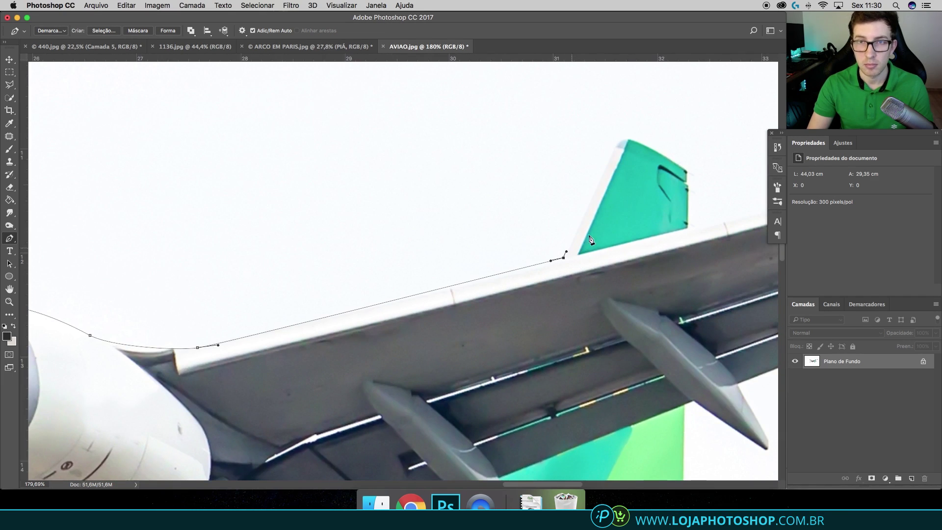
left_click_drag(619, 141, 626, 138)
left_click_drag(686, 169, 710, 187)
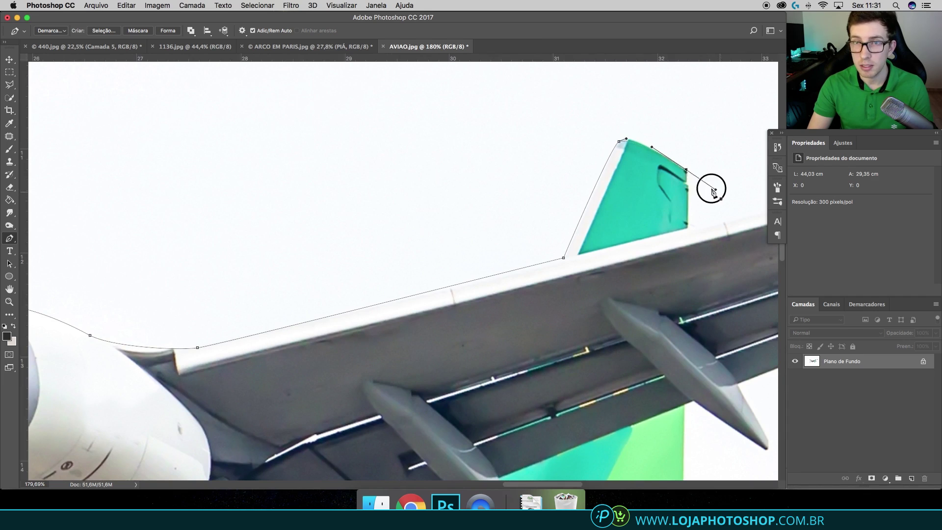
scroll(687, 227, "down", 5)
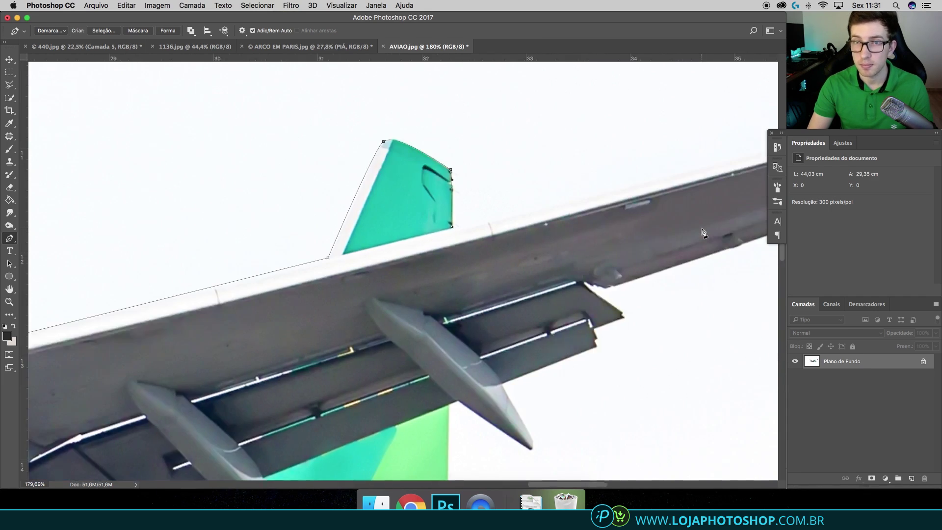
scroll(638, 197, "right", 5)
left_click(625, 177)
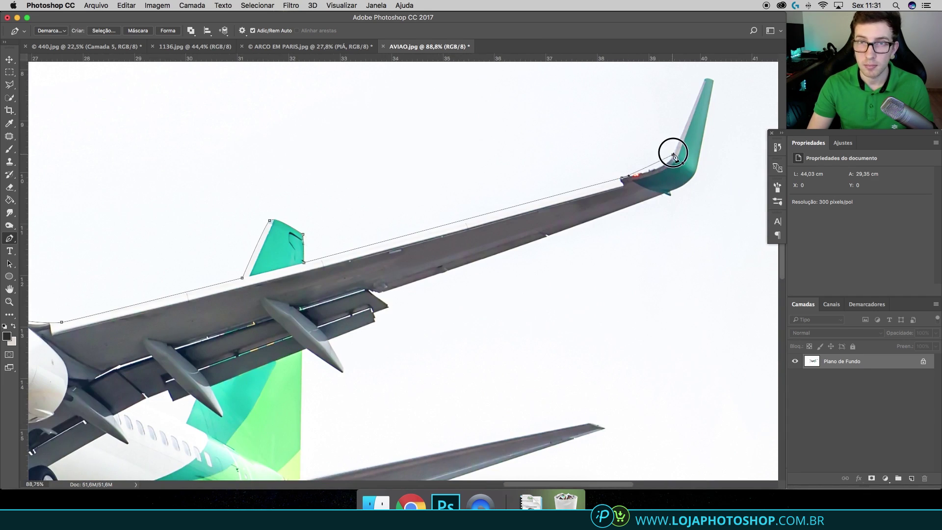
Step: Curve the pen path along the wing to hug the winglet edge
left_click_drag(673, 155, 679, 141)
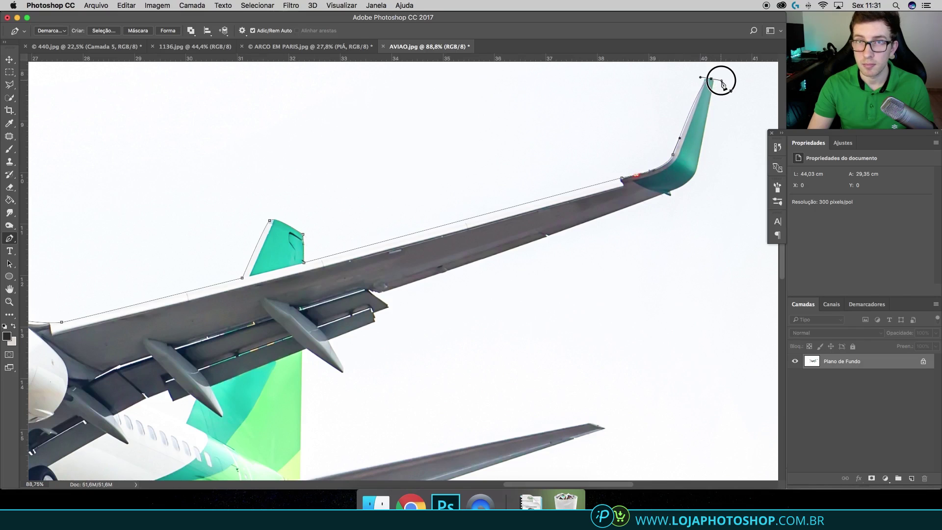
scroll(716, 108, "up", 2)
scroll(719, 157, "up", 2)
scroll(696, 147, "up", 2)
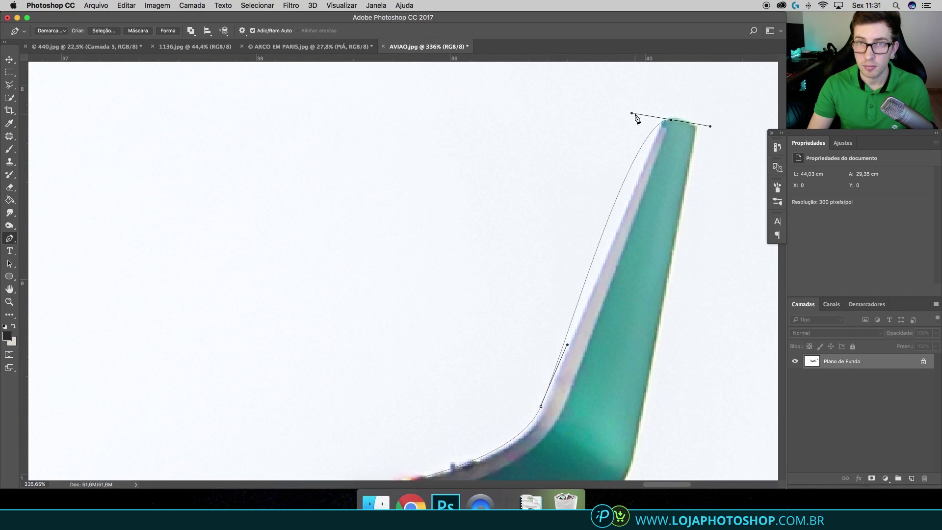
left_click_drag(639, 114, 641, 144)
left_click_drag(567, 345, 584, 335)
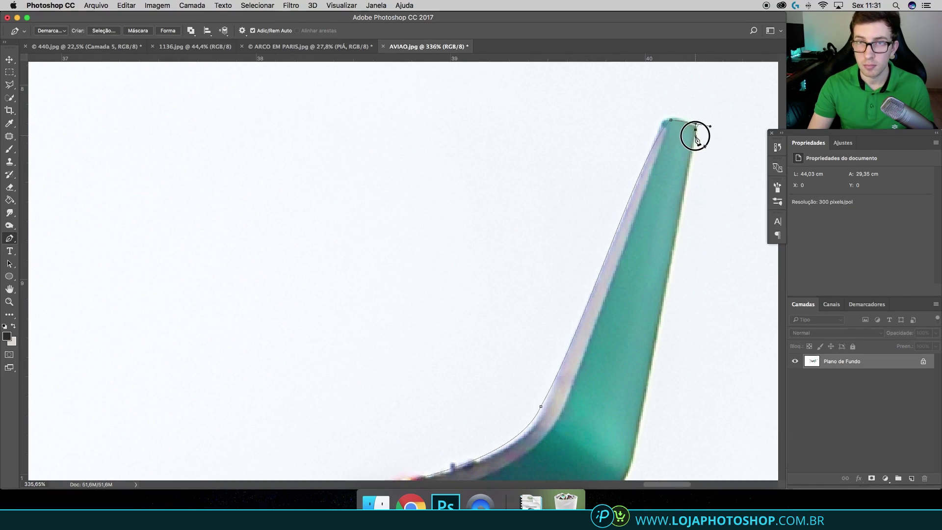
scroll(687, 147, "down", 2)
scroll(633, 253, "down", 8)
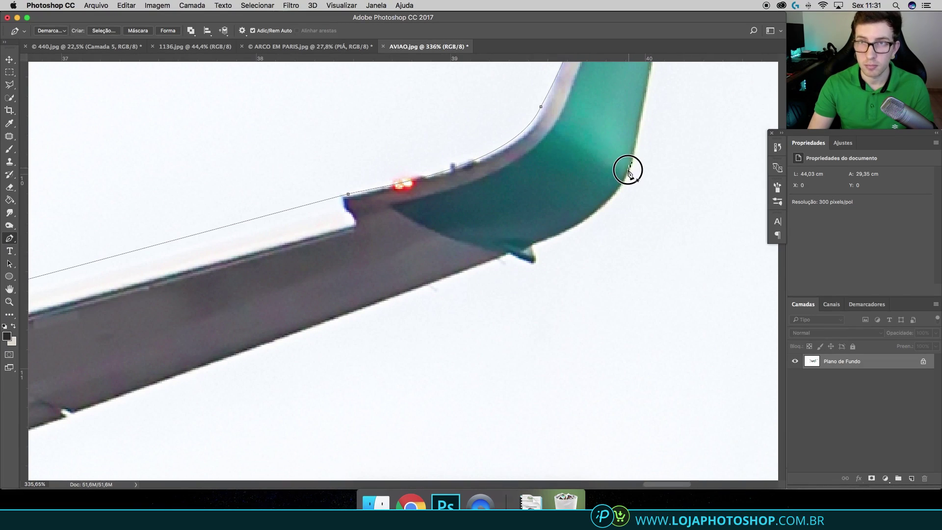
scroll(252, 337, "left", 4)
scroll(252, 337, "down", 2)
Step: Add curved points at the wing bend, under the winglet and along the wing's lower edge
left_click_drag(262, 333, 213, 343)
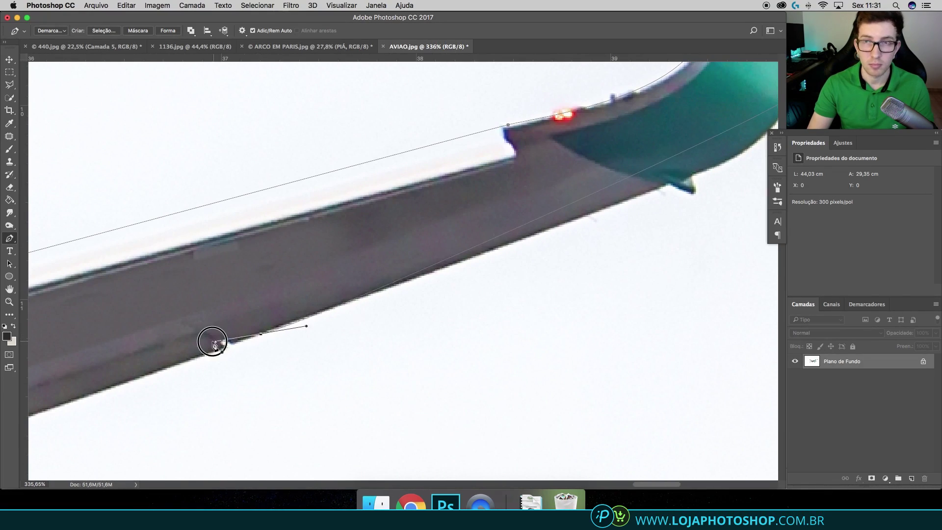
scroll(476, 255, "down", 3)
left_click_drag(660, 161, 637, 206)
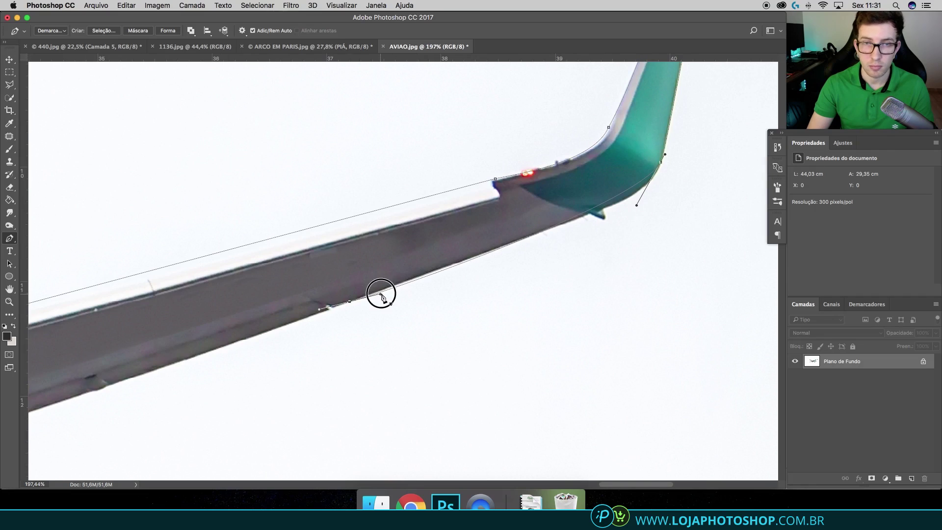
left_click_drag(541, 231, 507, 242)
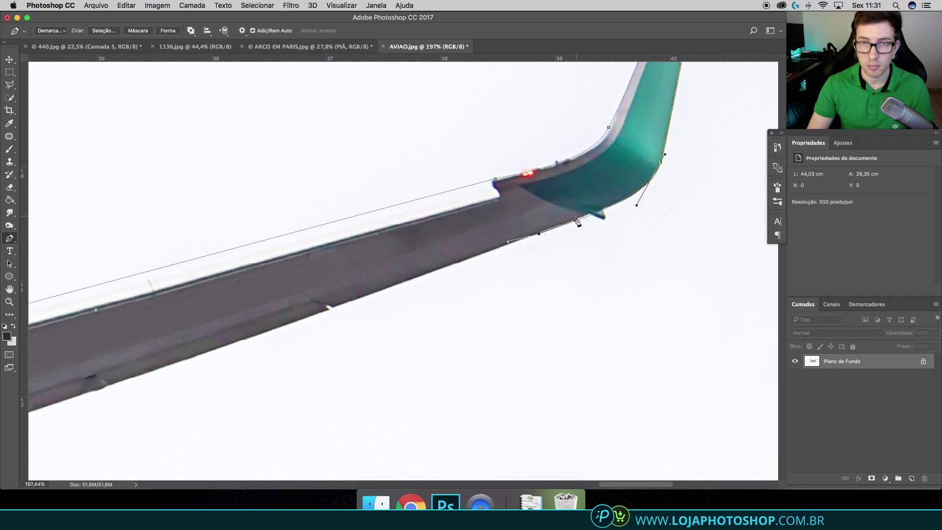
scroll(620, 241, "left", 5)
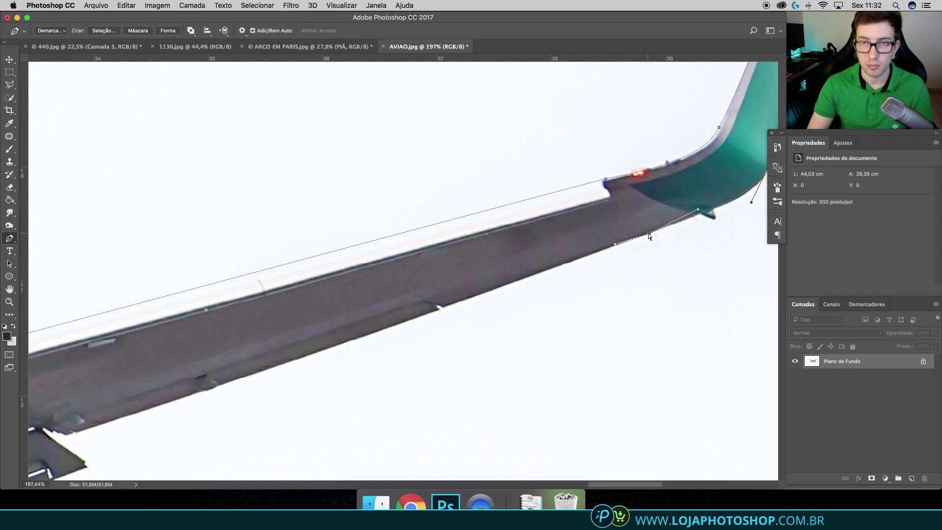
scroll(620, 246, "left", 9)
scroll(473, 275, "down", 3)
Step: Outline the flap fairings to their tips and out to where the stabilizer meets the fuselage
left_click(254, 375)
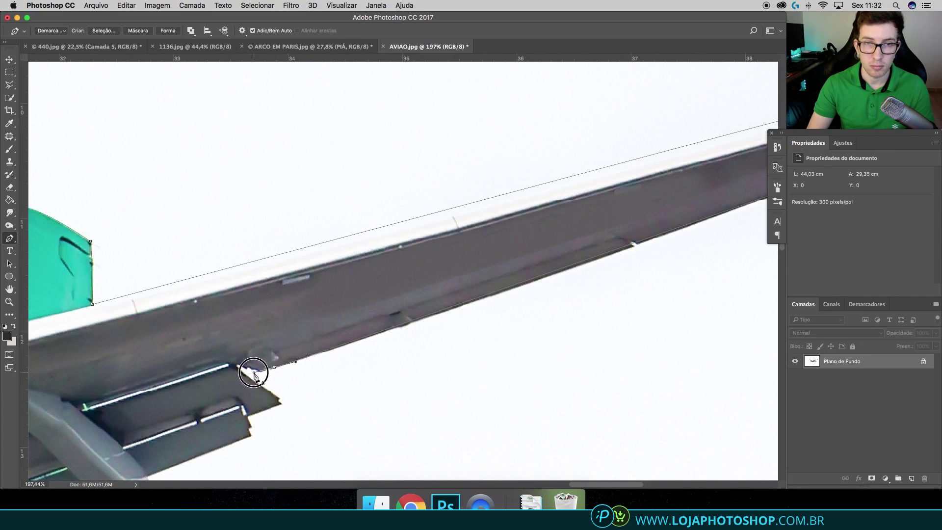
scroll(273, 385, "left", 3)
scroll(280, 389, "down", 2)
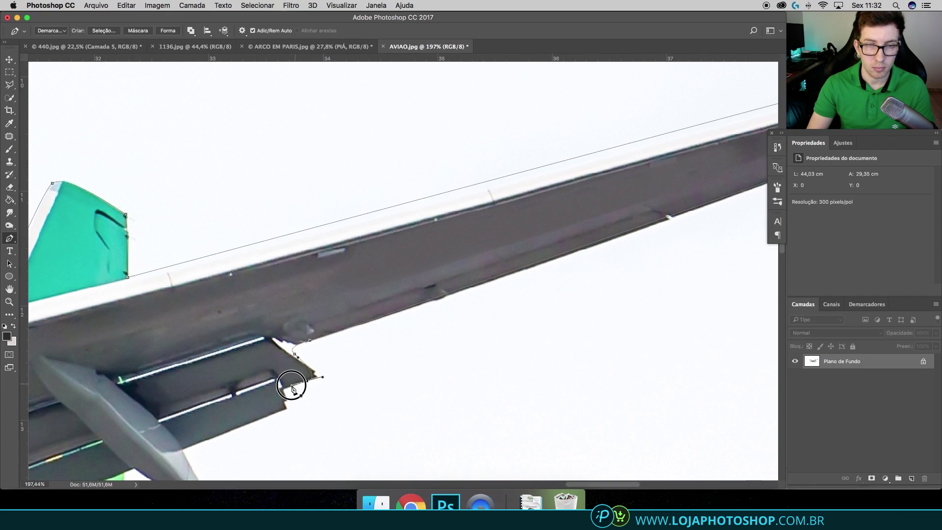
scroll(291, 387, "down", 2)
left_click(292, 356)
left_click(287, 374)
scroll(294, 372, "left", 5)
scroll(285, 371, "down", 4)
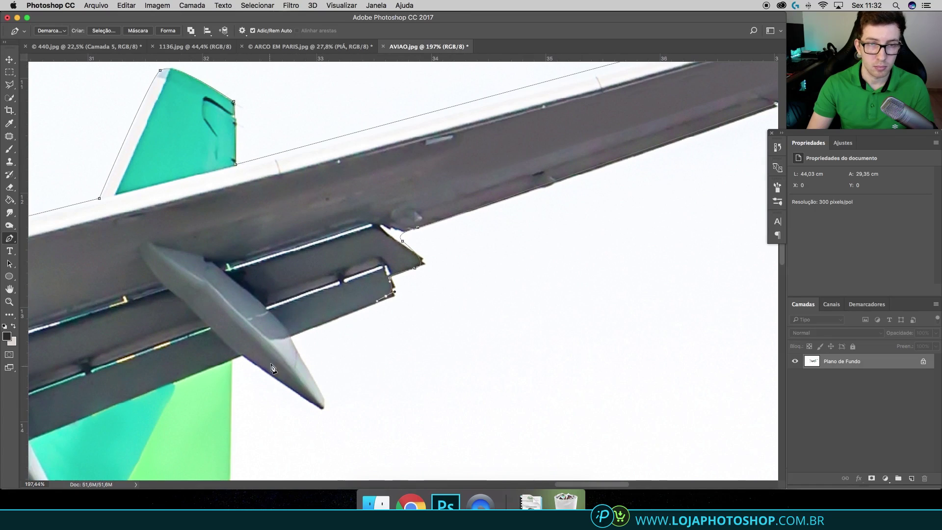
left_click(324, 406)
scroll(319, 400, "up", 3)
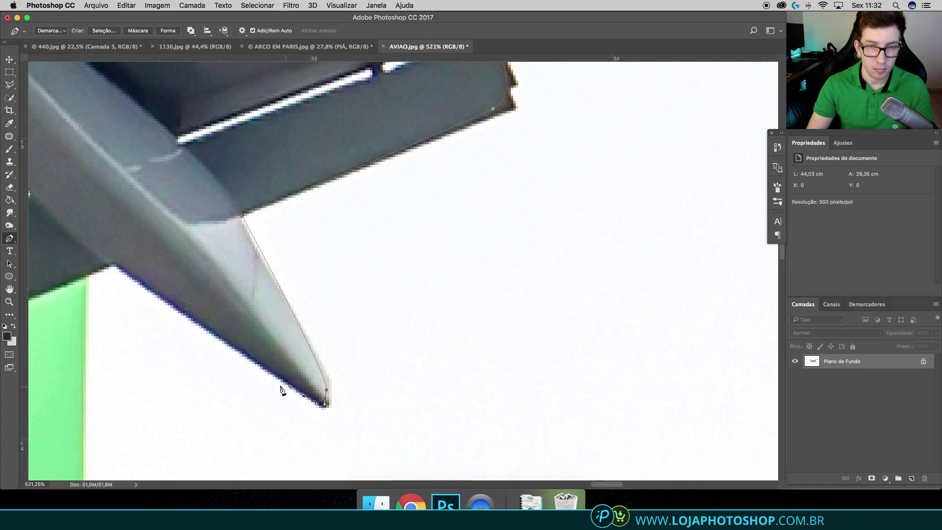
scroll(176, 314, "down", 2)
scroll(176, 344, "down", 5)
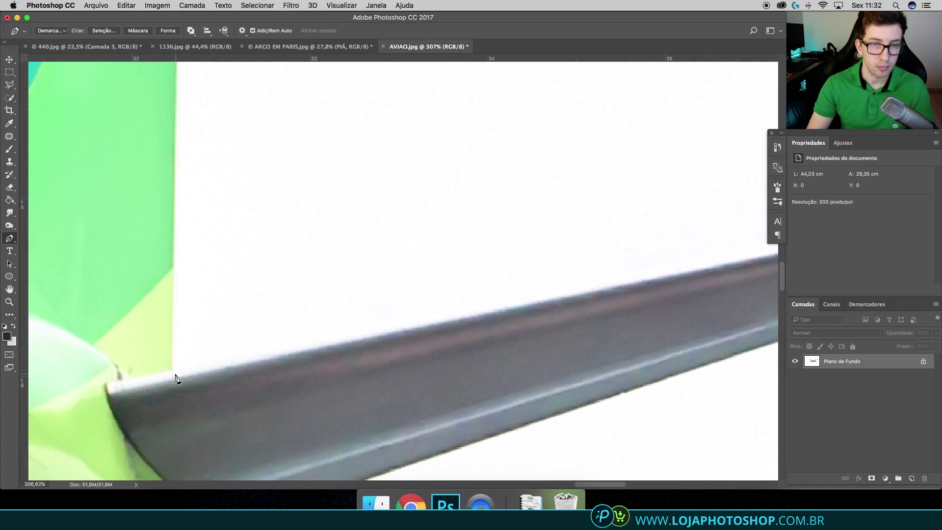
left_click(174, 378)
scroll(305, 322, "down", 4)
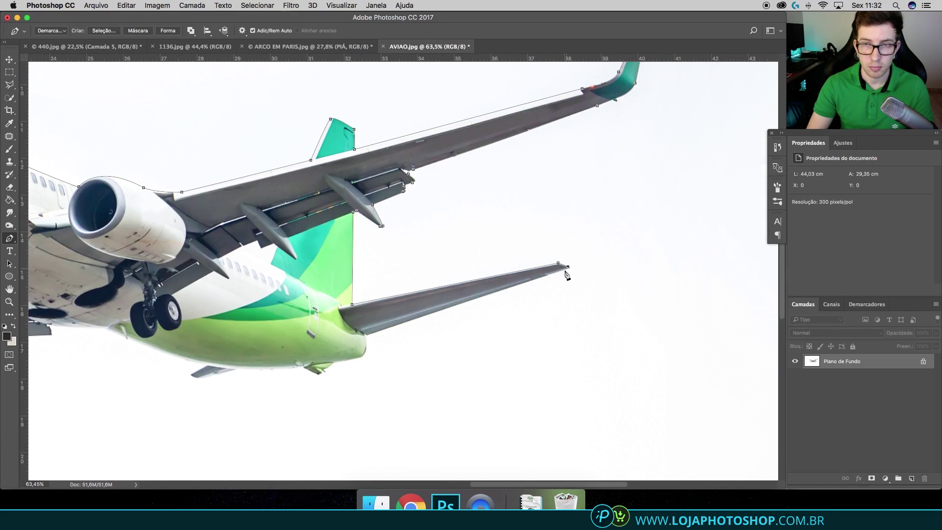
Step: Extend the path from the stabilizer root along the fuselage belly
left_click(369, 337)
scroll(366, 344, "up", 3)
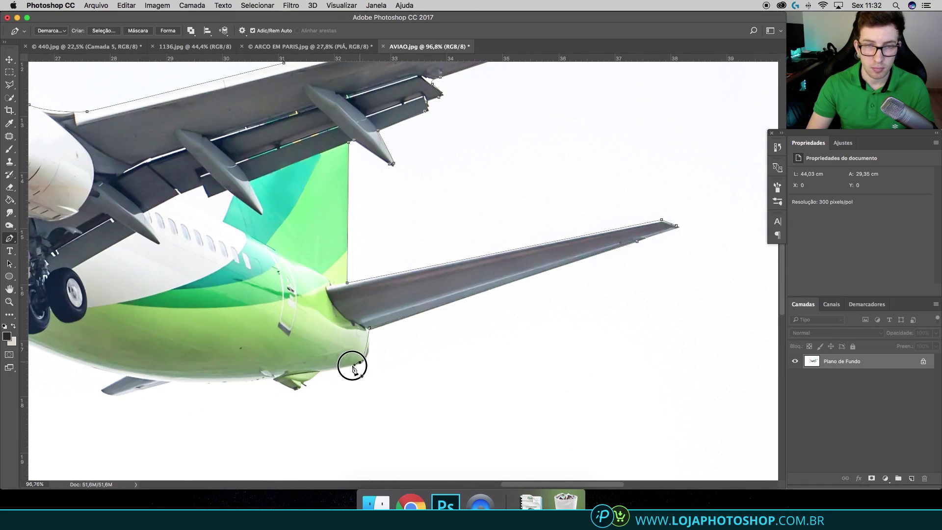
mouse_move(242, 379)
left_mouse_down()
mouse_move(217, 381)
mouse_move(247, 407)
left_mouse_up()
scroll(248, 387, "left", 5)
scroll(343, 388, "up", 7)
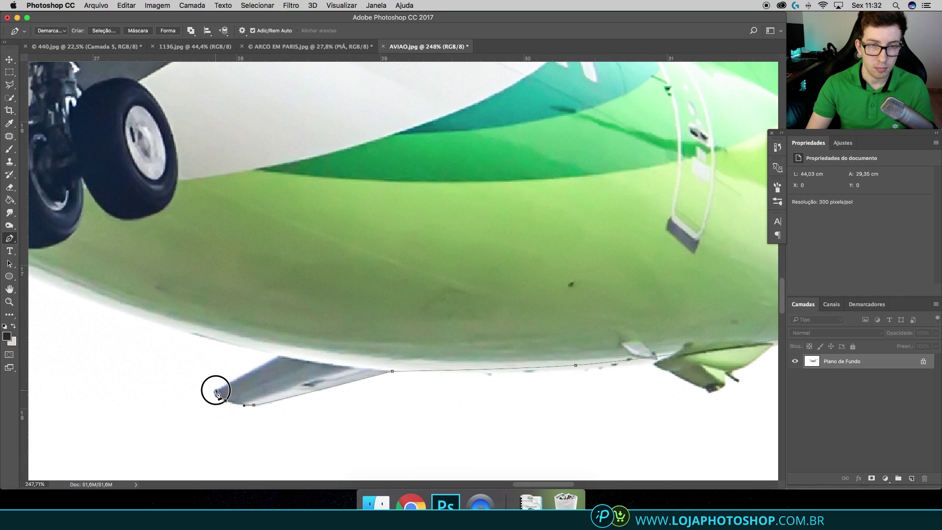
scroll(279, 355, "down", 3)
scroll(259, 348, "left", 3)
left_click_drag(290, 347, 217, 304)
scroll(195, 308, "left", 5)
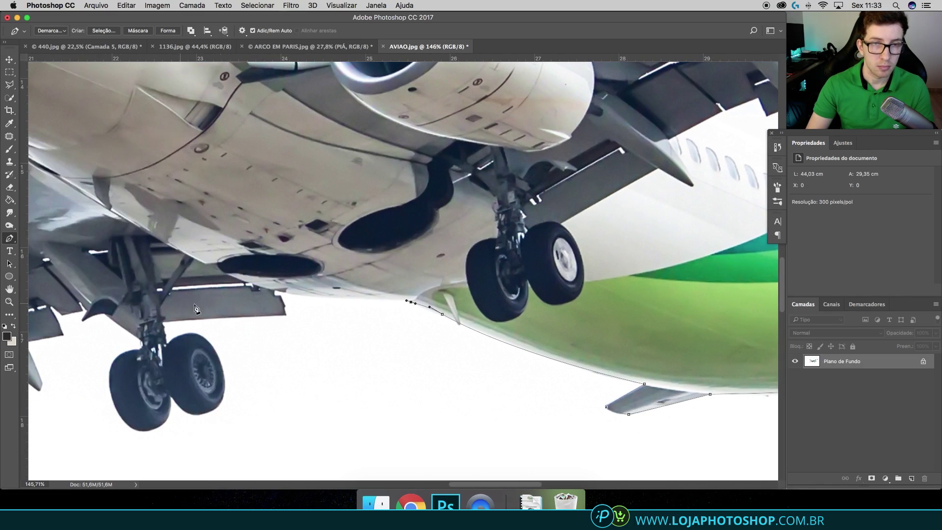
Step: Curve the path over and around the first landing-gear wheel to where the wheels meet
left_click_drag(276, 291, 285, 312)
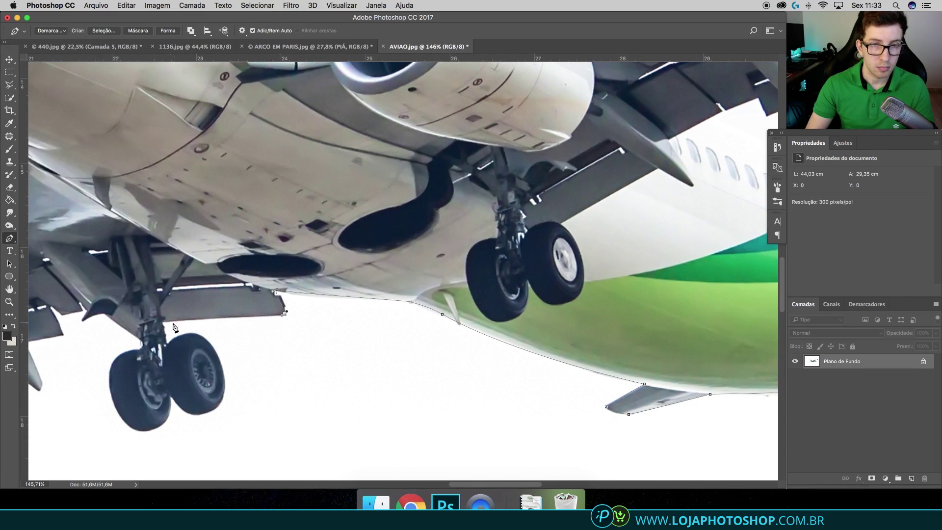
left_click_drag(192, 334, 208, 344)
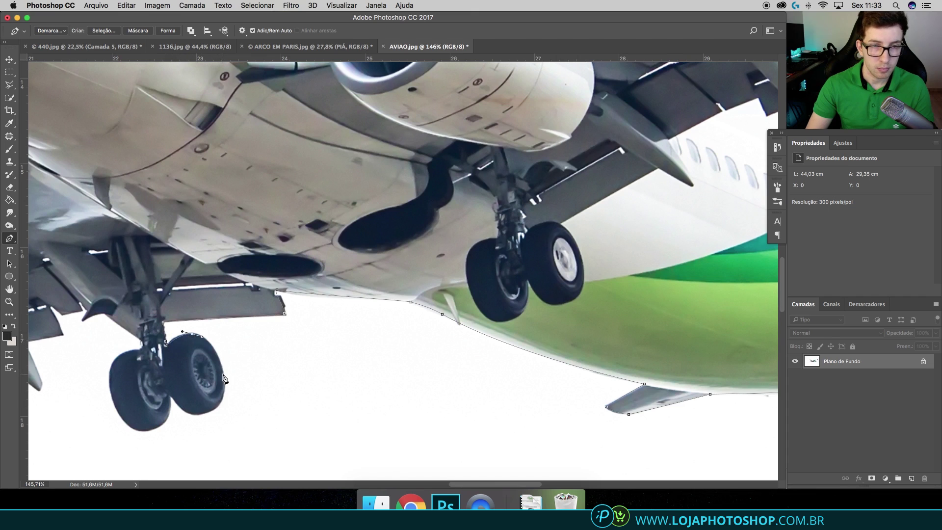
left_click_drag(225, 389, 220, 349)
left_click(198, 414)
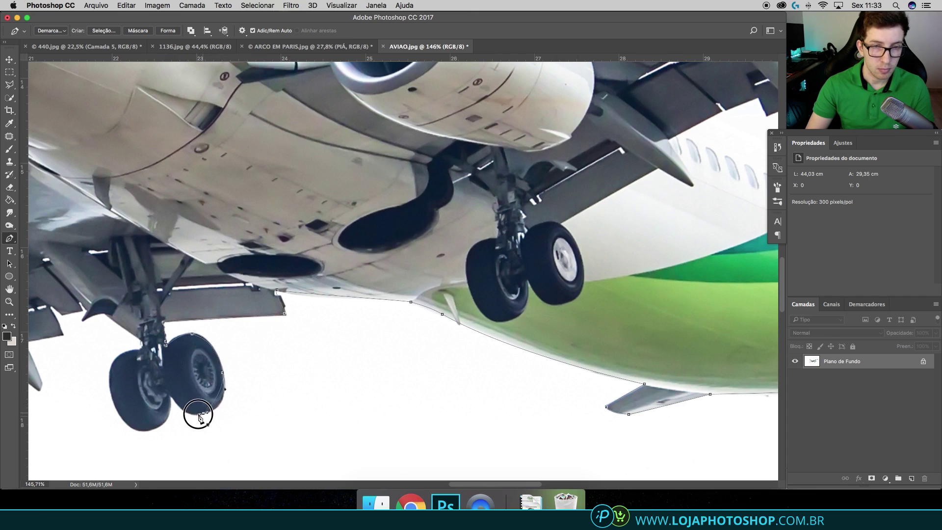
scroll(178, 411, "up", 5)
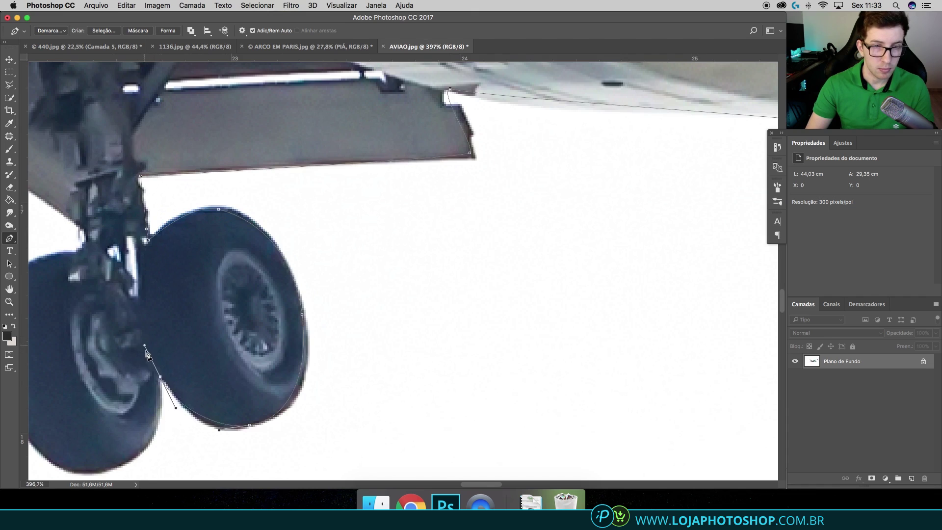
left_click(205, 430)
scroll(177, 352, "left", 3)
scroll(177, 352, "down", 1)
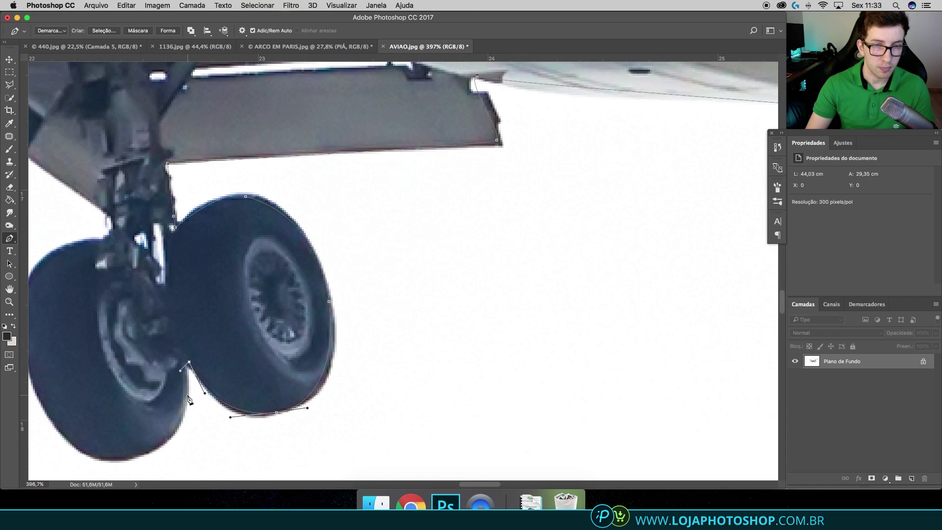
scroll(189, 400, "left", 8)
Step: Wrap the path around the left wheel and up the gear strut to the wing underside
left_click_drag(169, 454, 104, 429)
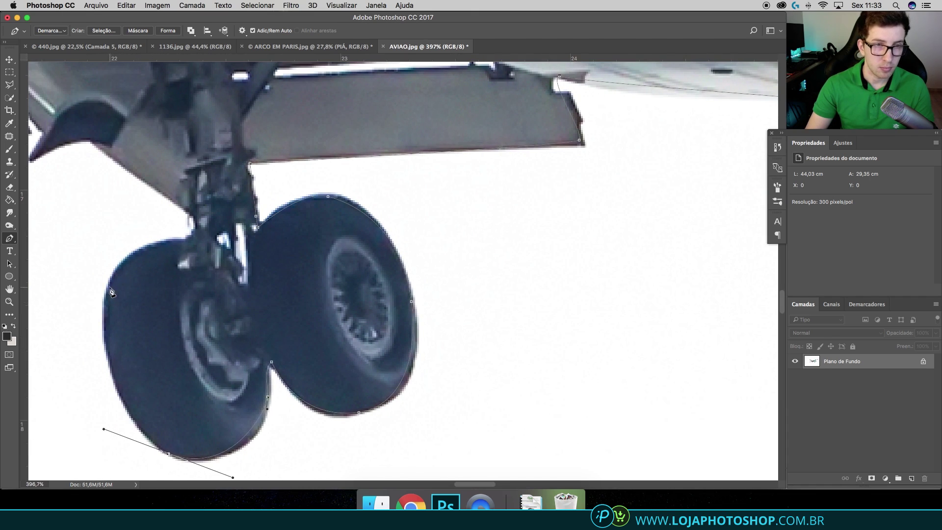
left_click_drag(107, 287, 113, 268)
left_click_drag(188, 238, 237, 240)
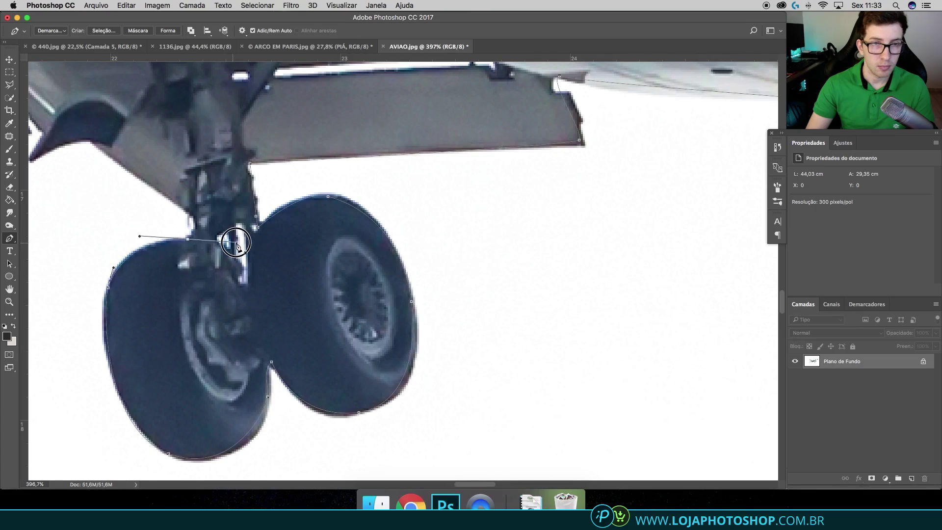
left_click(191, 216)
scroll(191, 221, "down", 5)
scroll(97, 227, "up", 3)
left_click(245, 251)
Step: Extend the pen path along the wing underside, flap corner and engine fairing
left_click(219, 244)
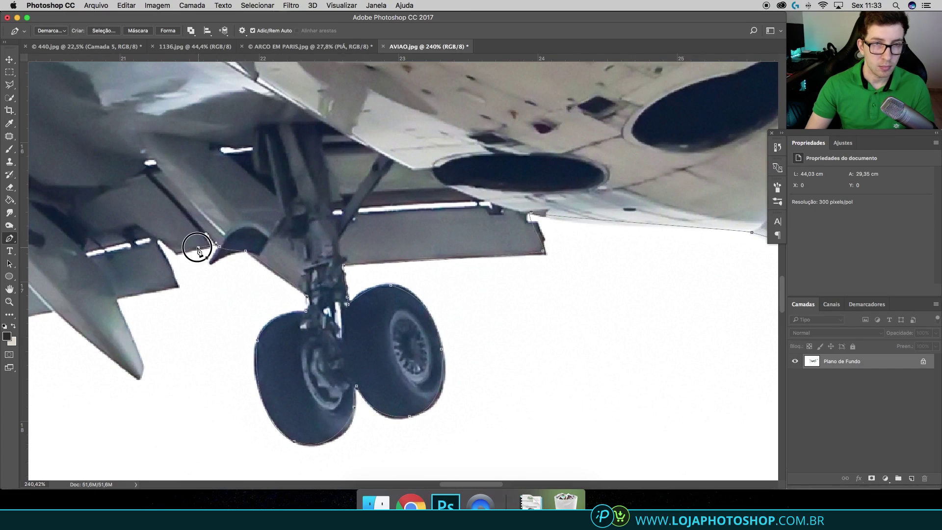
left_click_drag(177, 286, 136, 294)
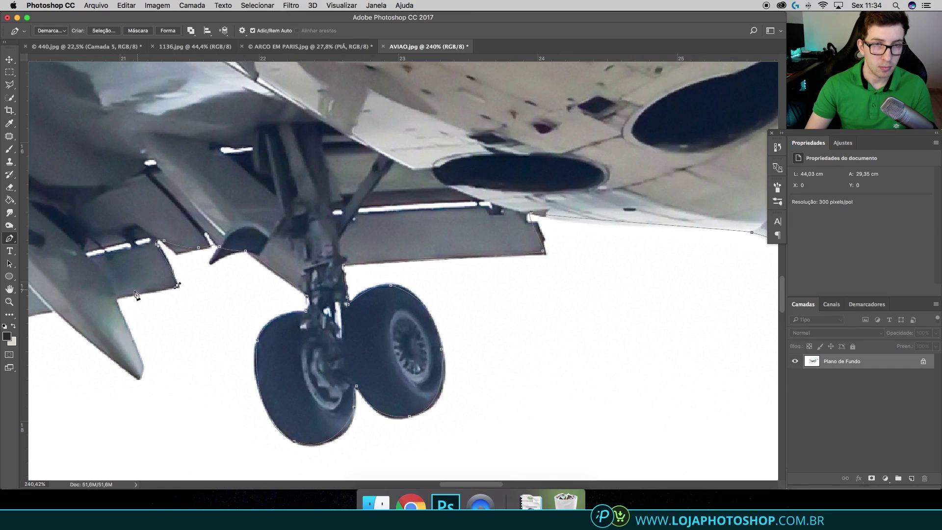
left_click_drag(141, 375, 126, 368)
scroll(147, 349, "left", 5)
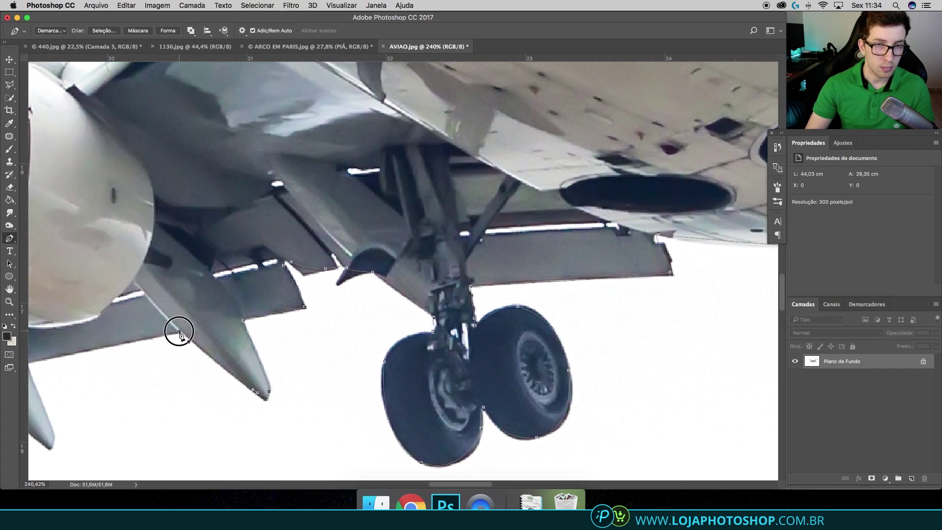
scroll(175, 351, "left", 5)
left_click(164, 364)
left_click_drag(190, 438, 182, 447)
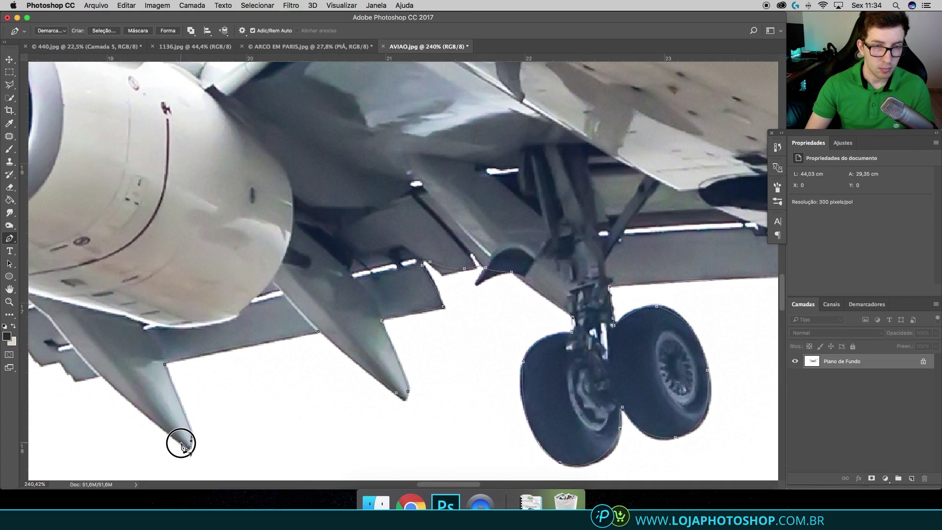
scroll(73, 375, "left", 4)
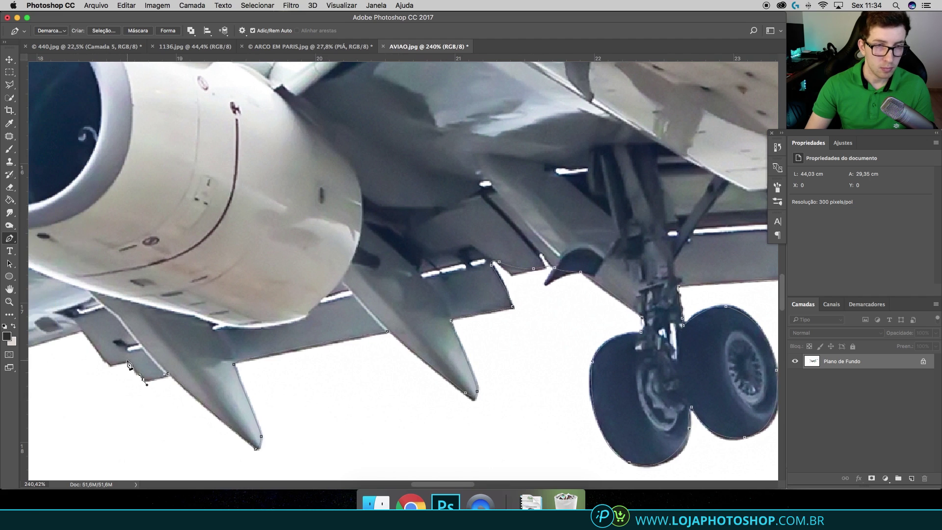
scroll(108, 355, "left", 5)
scroll(236, 353, "left", 5)
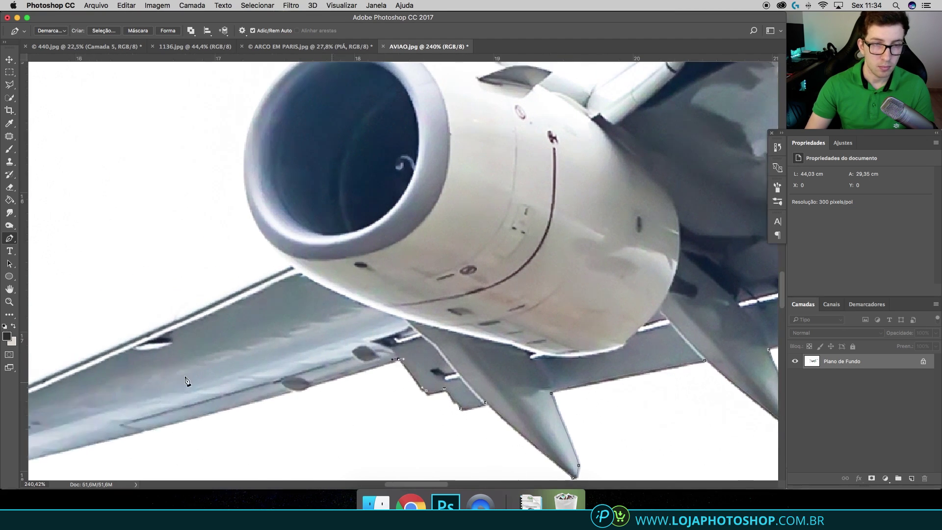
scroll(189, 381, "left", 4)
scroll(189, 382, "down", 2)
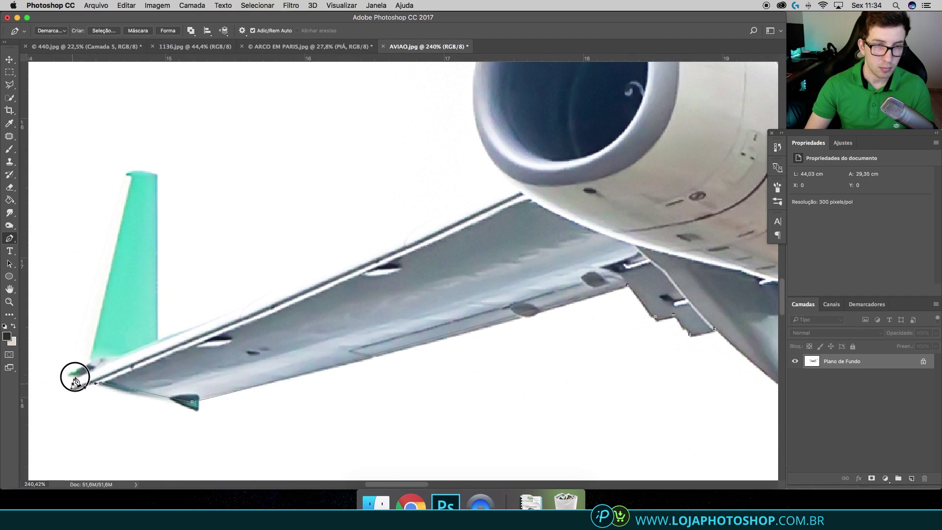
scroll(105, 352, "up", 2)
scroll(105, 353, "up", 2)
Step: Trace the path across the tail fin's top, the wing–engine junction and the wing root
left_click(131, 330)
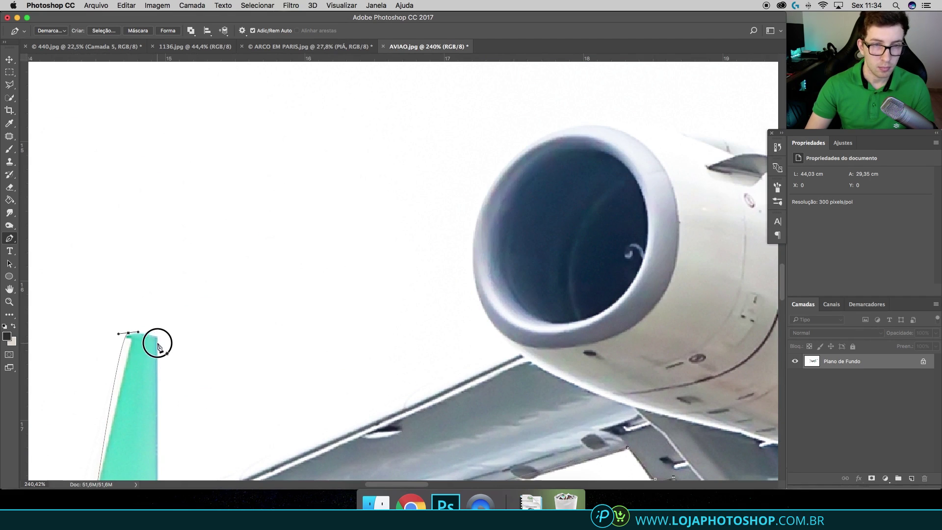
left_click(157, 340)
scroll(157, 340, "down", 2)
left_click(514, 264)
scroll(511, 263, "up", 2)
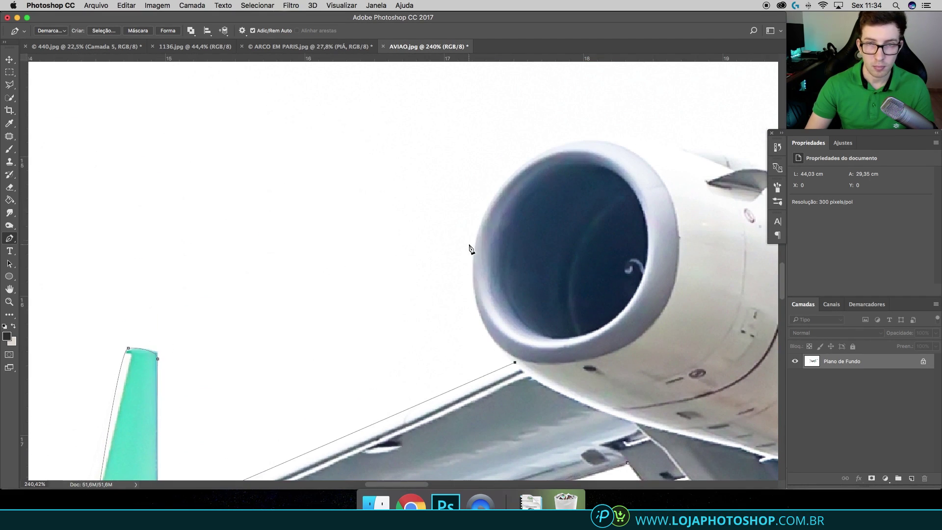
mouse_move(475, 239)
left_mouse_down()
mouse_move(492, 151)
mouse_move(479, 214)
left_mouse_up()
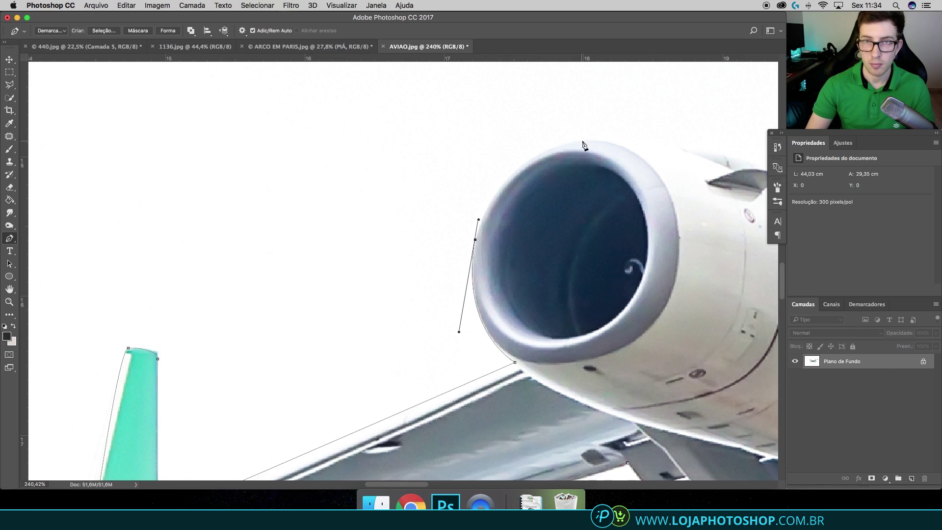
left_click_drag(584, 145, 663, 141)
scroll(662, 141, "right", 5)
scroll(471, 297, "up", 2)
left_click_drag(471, 298, 493, 300)
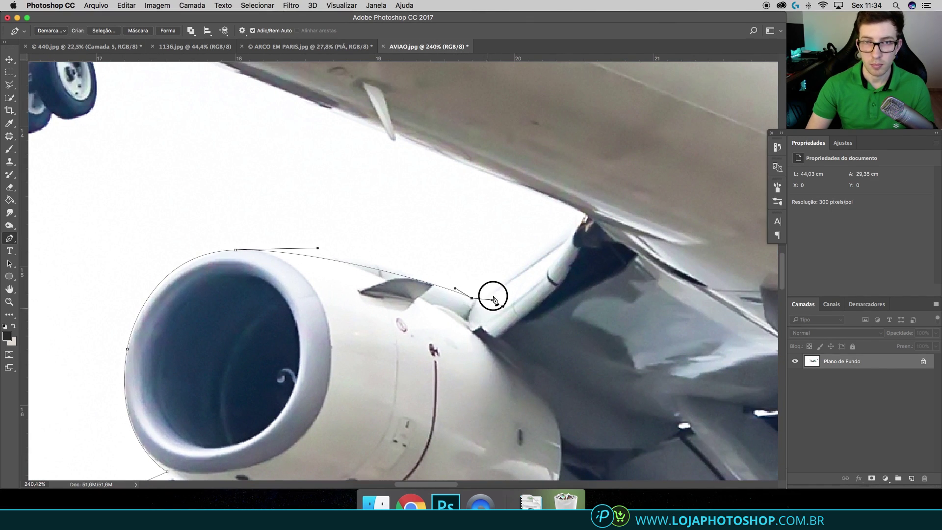
left_click(585, 213)
scroll(586, 214, "up", 3)
scroll(586, 214, "left", 3)
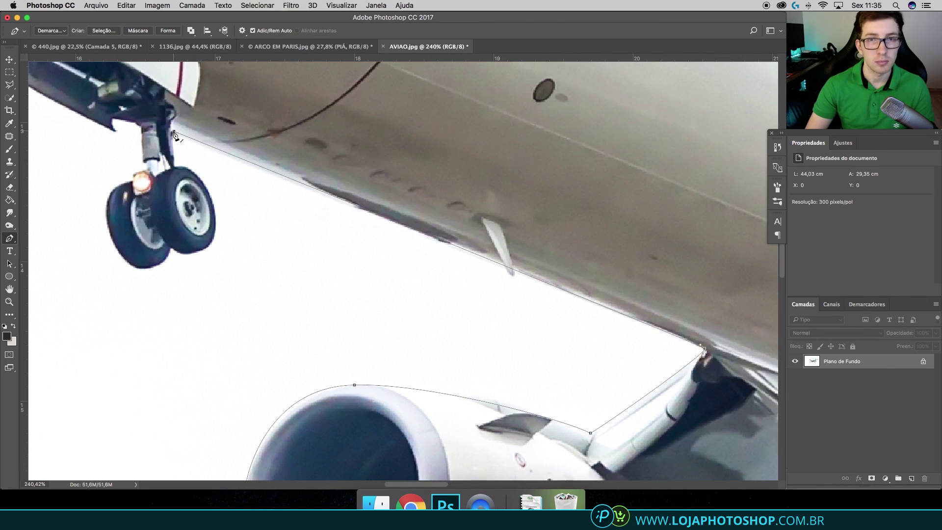
Step: Curve the path around the landing-gear wheel, strut and nose gear bay to close it
mouse_move(216, 226)
left_mouse_down()
mouse_move(223, 233)
mouse_move(158, 265)
left_mouse_up()
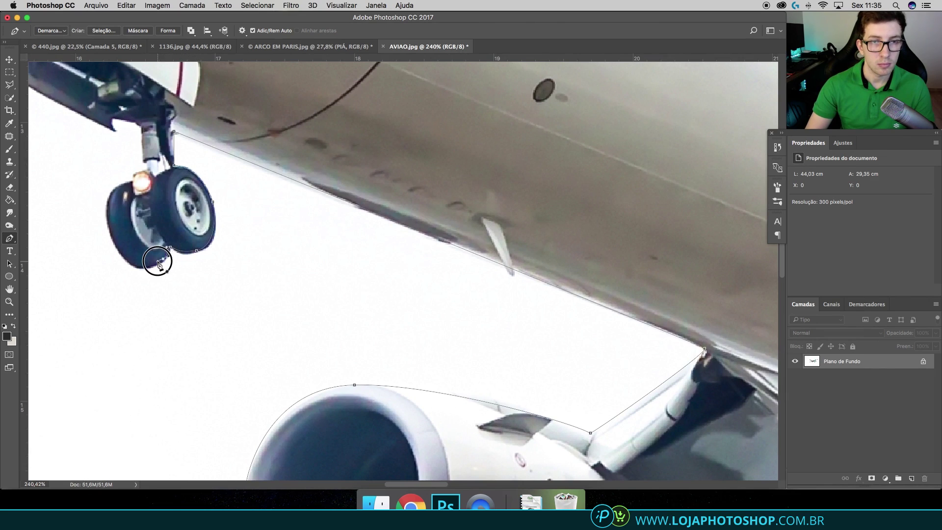
left_click(118, 248)
left_click(131, 182)
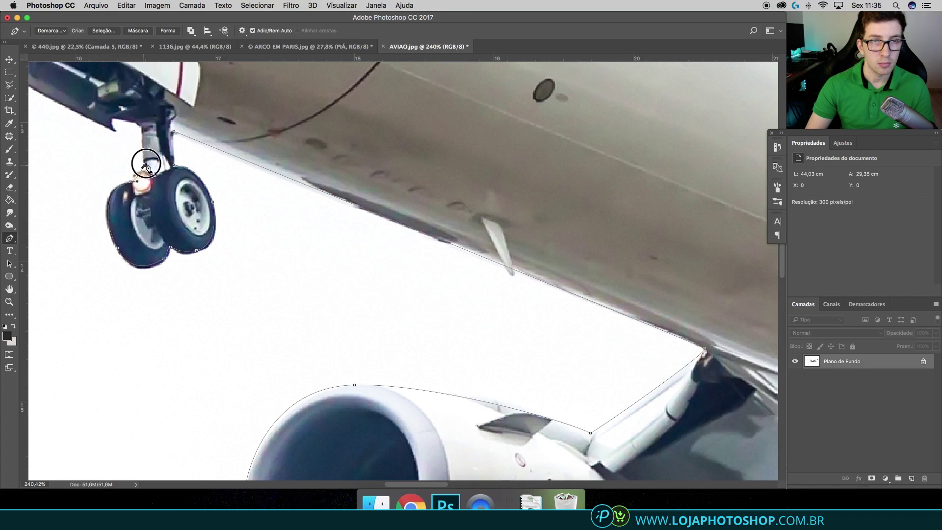
left_click(145, 166)
scroll(186, 172, "left", 5)
scroll(187, 172, "up", 2)
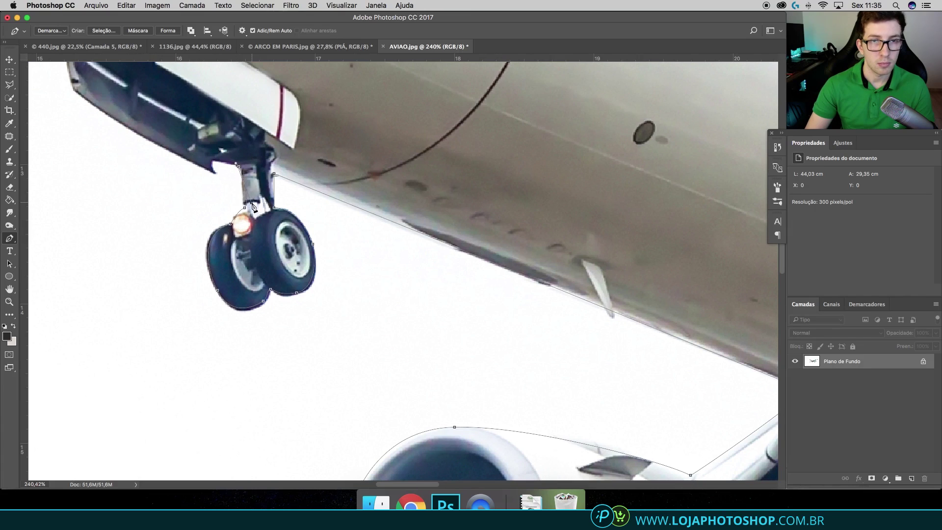
scroll(210, 164, "left", 7)
scroll(210, 164, "up", 4)
left_click_drag(211, 140, 175, 109)
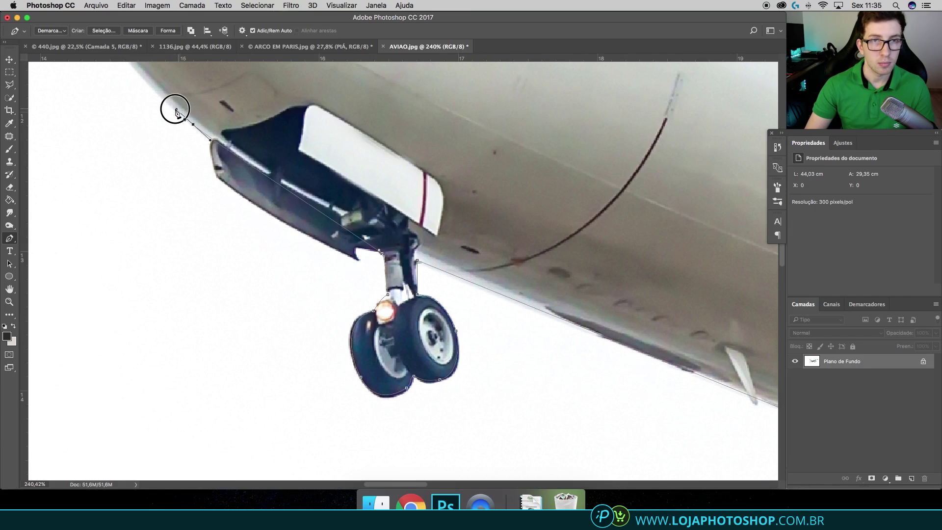
scroll(248, 156, "down", 3)
scroll(182, 156, "up", 4)
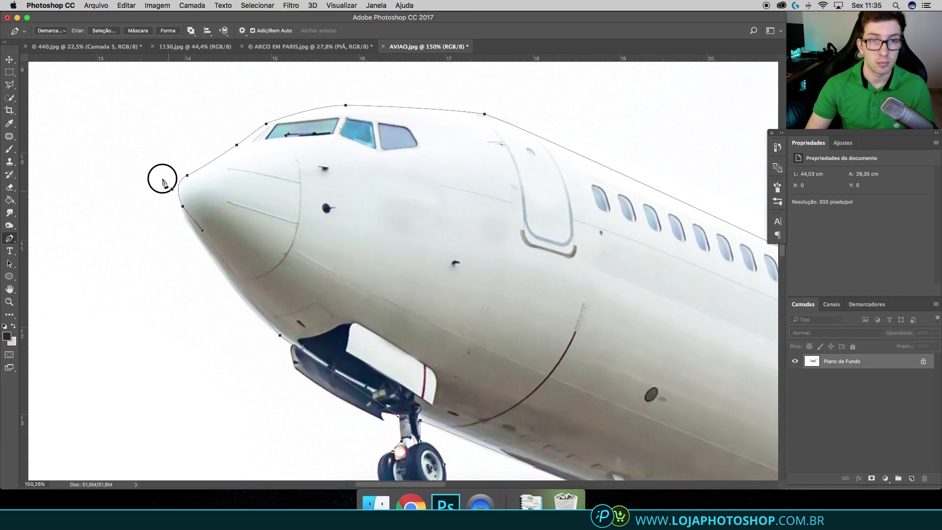
scroll(314, 241, "down", 5)
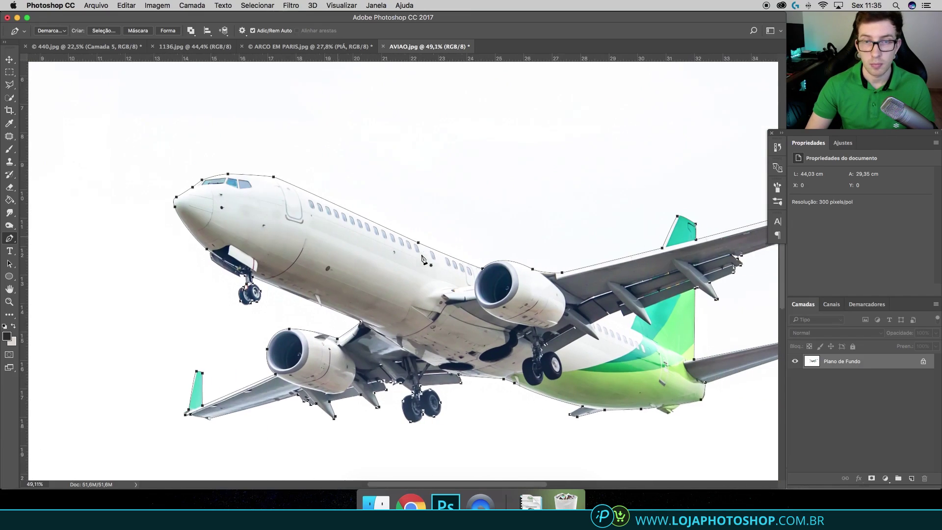
scroll(422, 259, "down", 3)
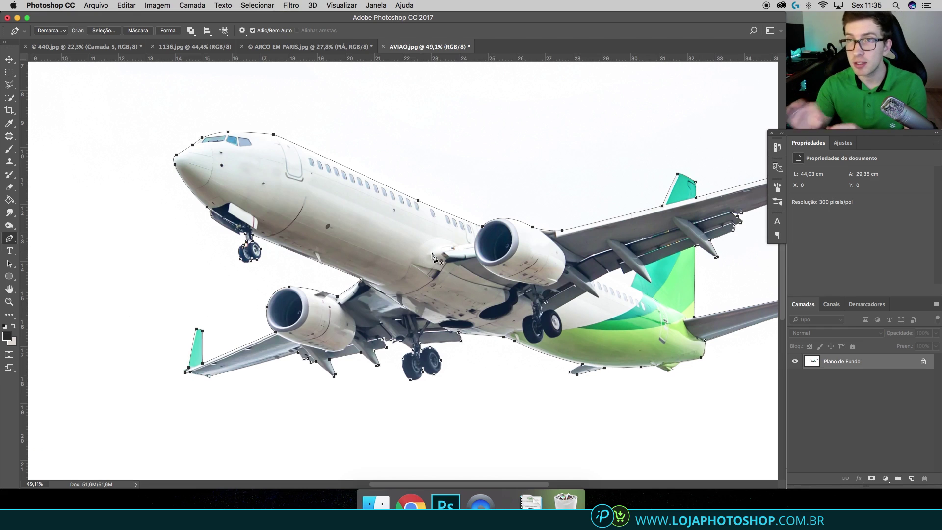
Step: Make a 0,1 px feathered selection from the airplane path, copy it, and return to ARCO EM PARIS.jpg
right_click(432, 251)
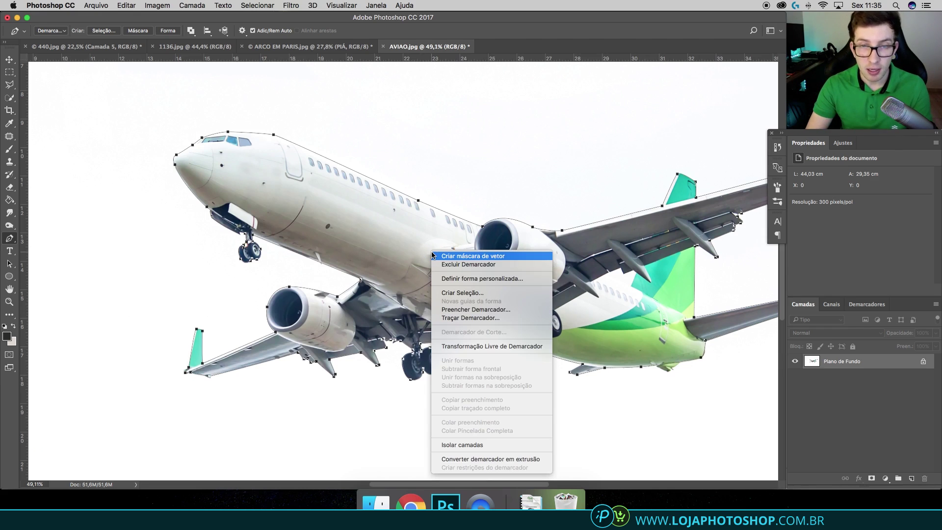
left_click(471, 293)
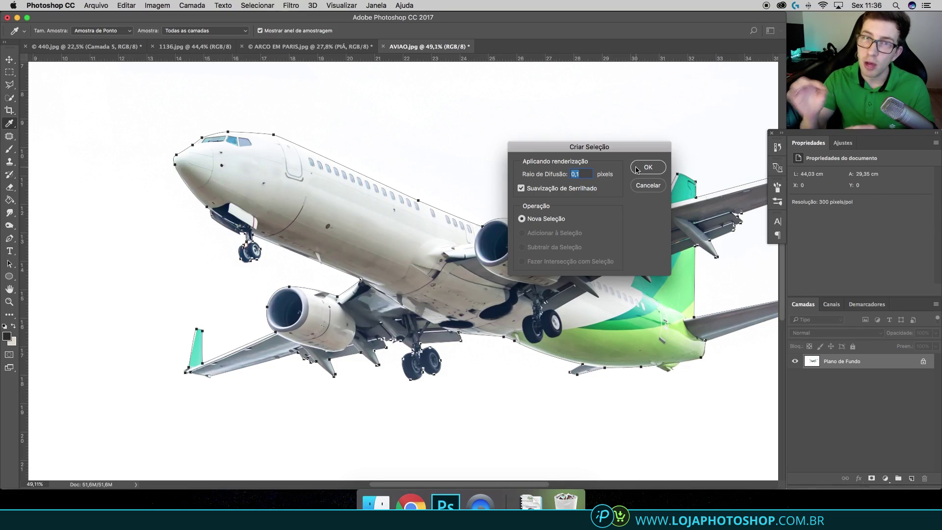
left_click(637, 169)
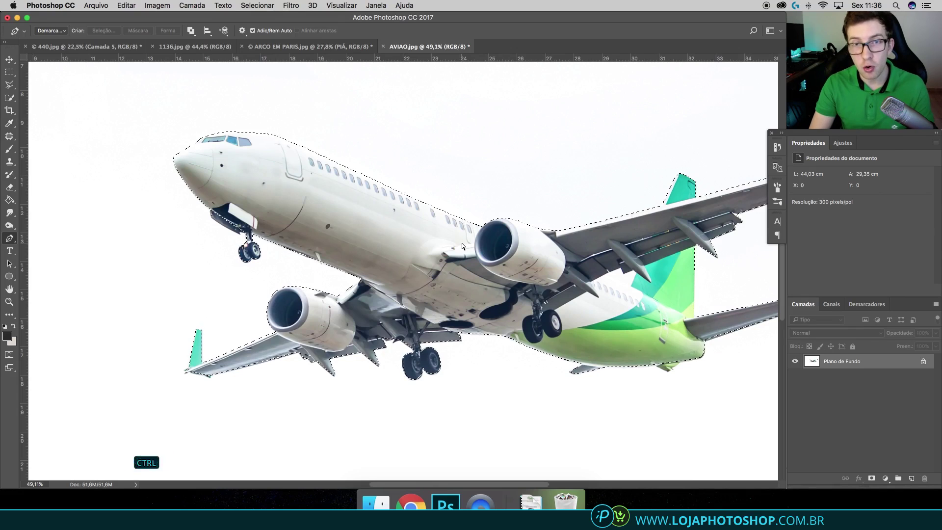
key("ctrl+c")
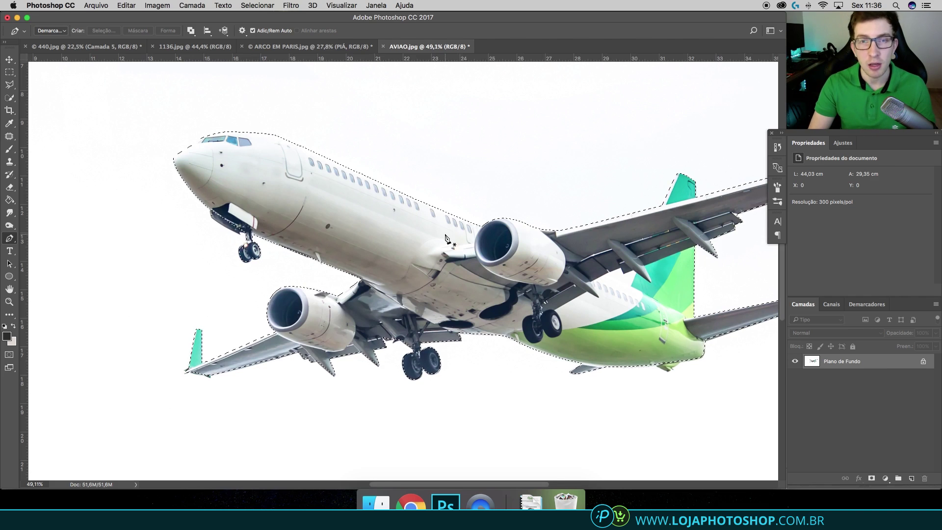
left_click(314, 47)
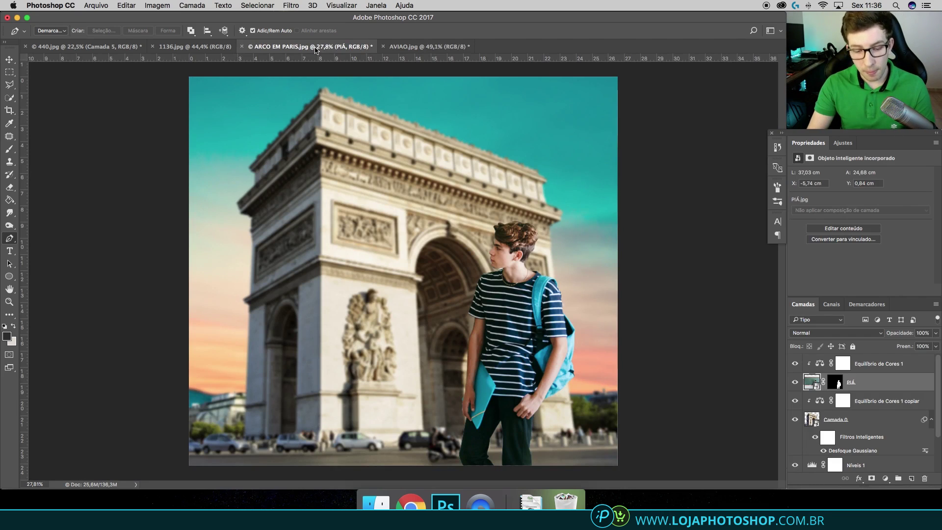
Step: Paste the airplane, move its layer to the top, release the clipping mask, and rename it AVIAO
key("ctrl+v")
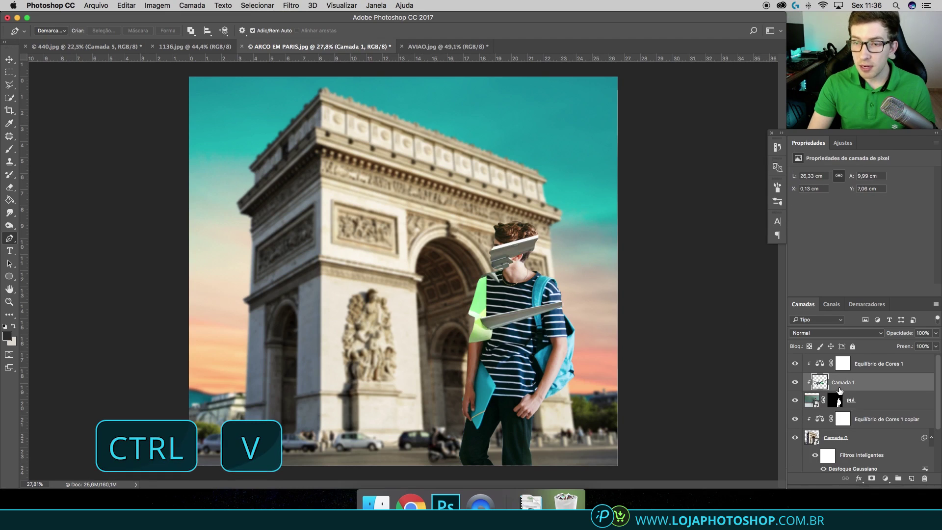
left_click_drag(846, 387, 848, 358)
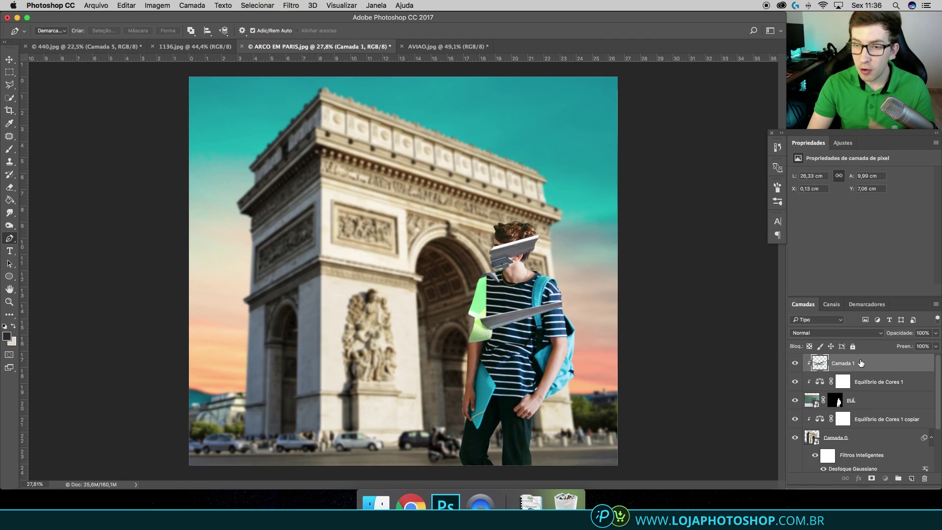
right_click(860, 362)
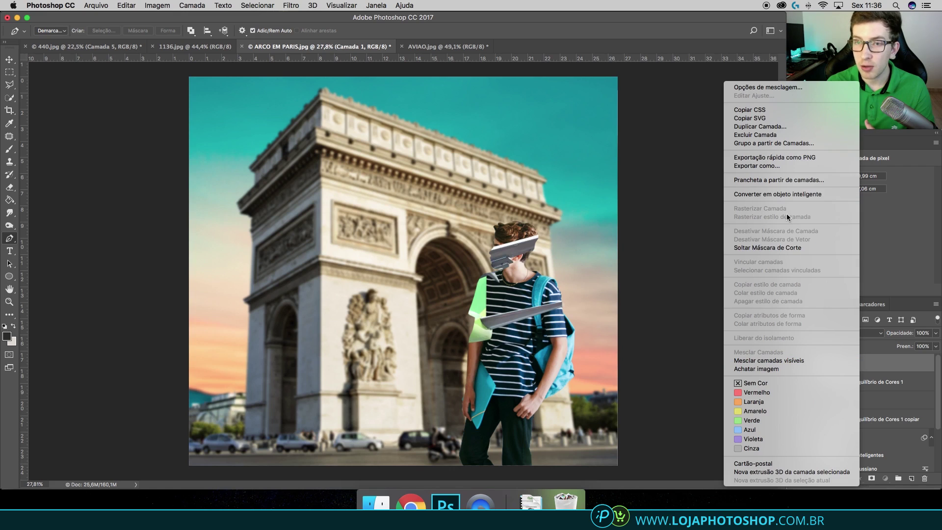
left_click(787, 247)
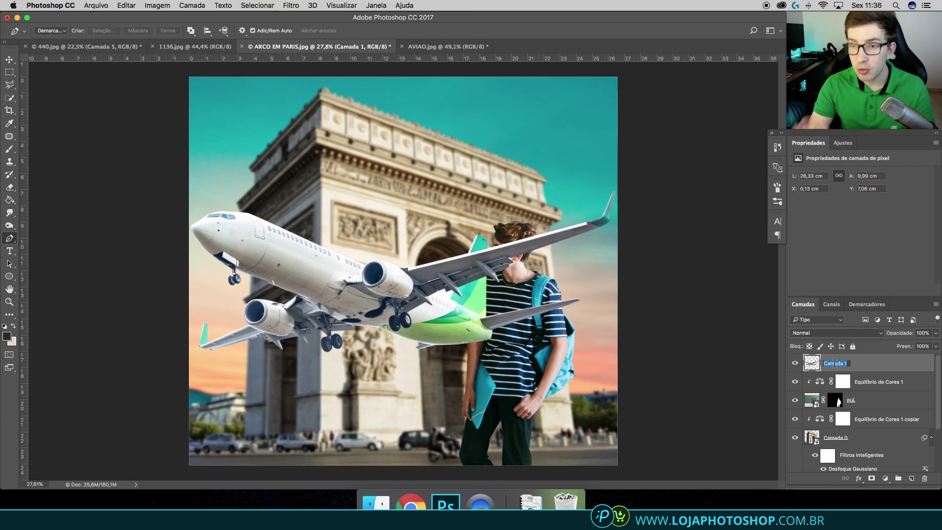
type("AVIAO")
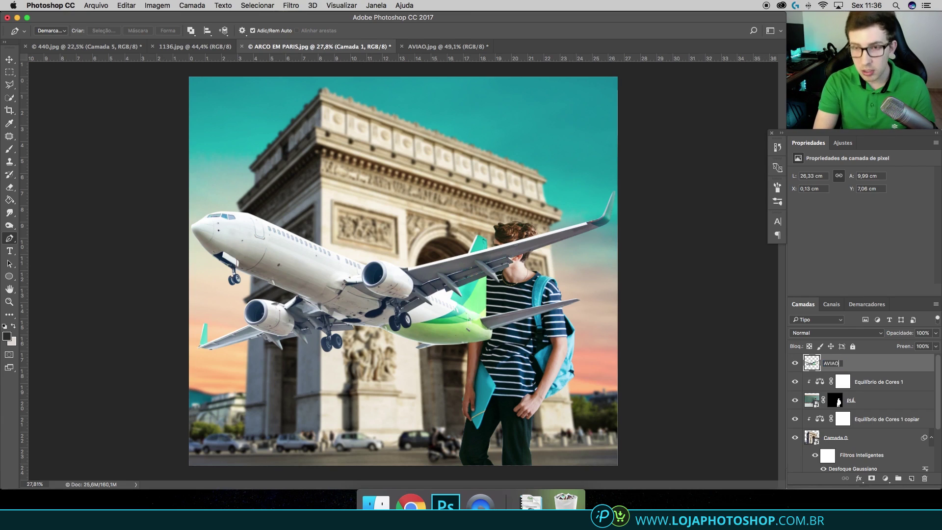
key("Return")
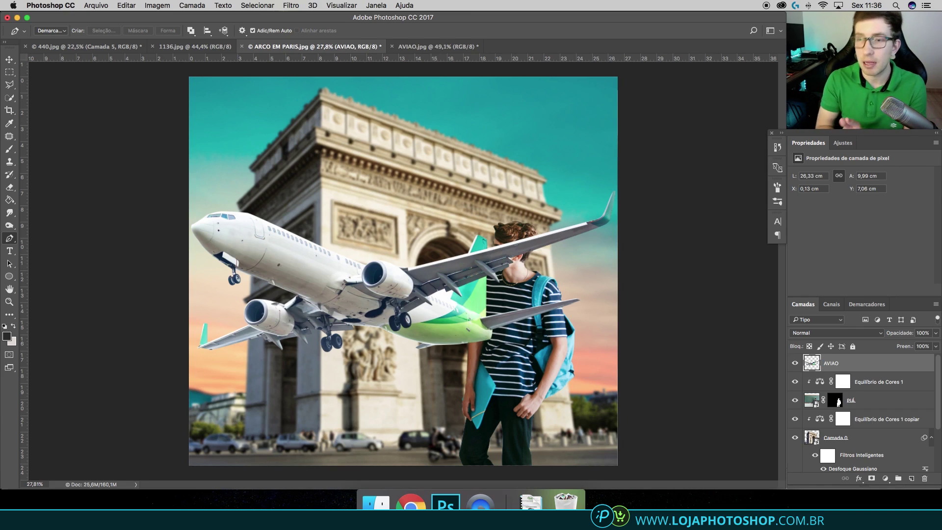
key("ctrl+t")
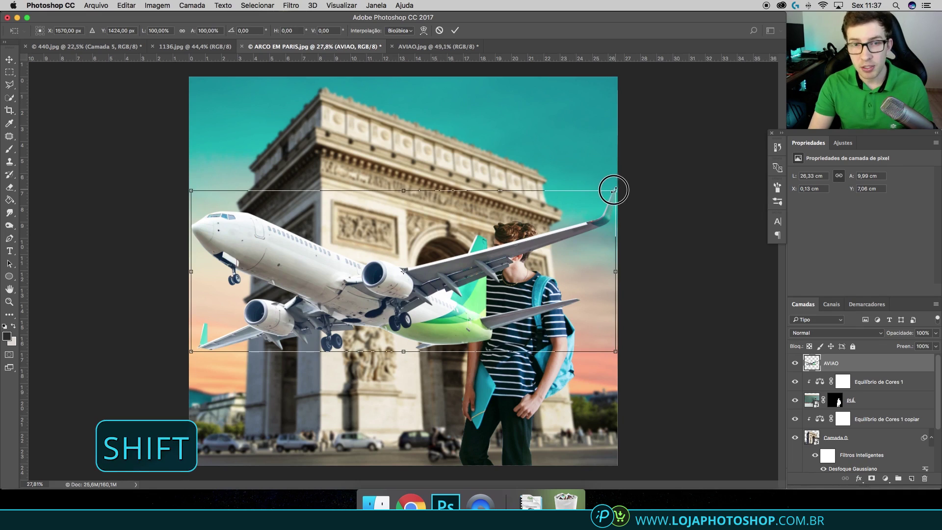
Step: Shrink the airplane proportionally and commit the transform
mouse_move(615, 190)
left_mouse_down("shift")
mouse_move(520, 218)
mouse_move(295, 312)
mouse_move(598, 94)
mouse_move(555, 185)
mouse_move(457, 161)
mouse_move(568, 147)
left_mouse_up("shift")
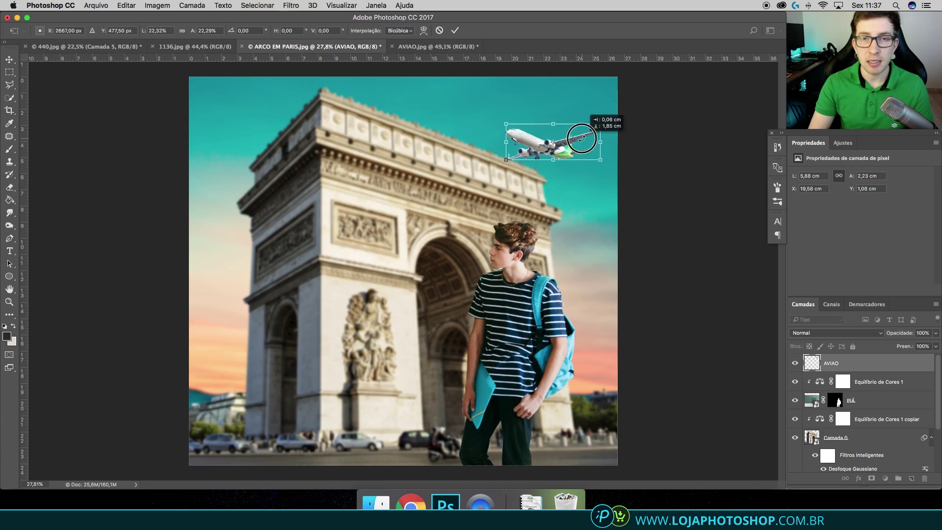
left_click(455, 32)
key("p")
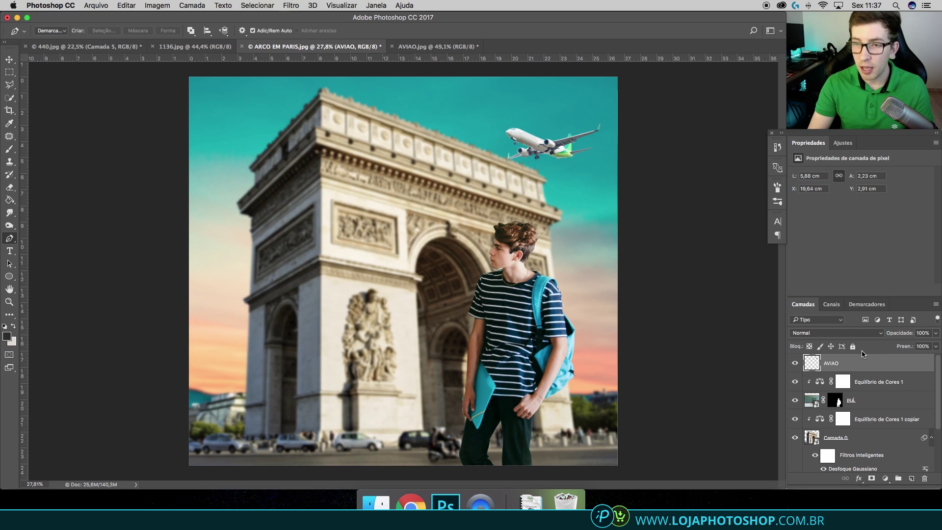
Step: Move the AVIAO layer beneath the arch and shift the plane toward the sky's right side
mouse_move(872, 366)
left_mouse_down()
mouse_move(862, 484)
mouse_move(844, 377)
mouse_move(851, 407)
left_mouse_up()
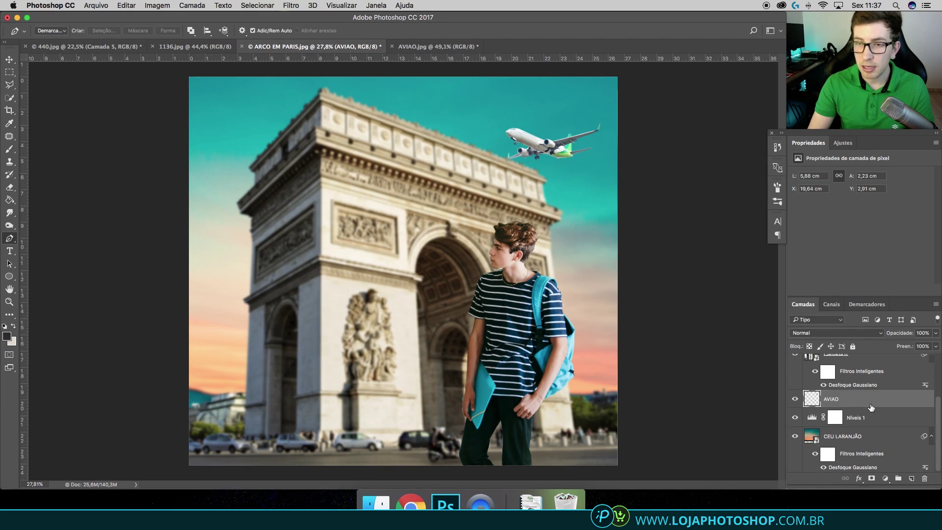
left_click(9, 60)
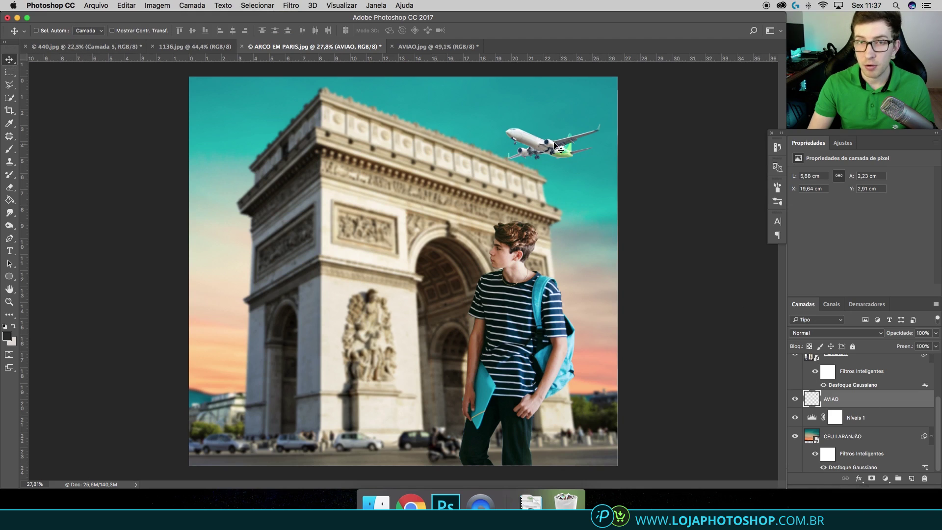
mouse_move(555, 143)
left_mouse_down()
mouse_move(604, 171)
mouse_move(174, 153)
mouse_move(621, 174)
mouse_move(533, 170)
left_mouse_up()
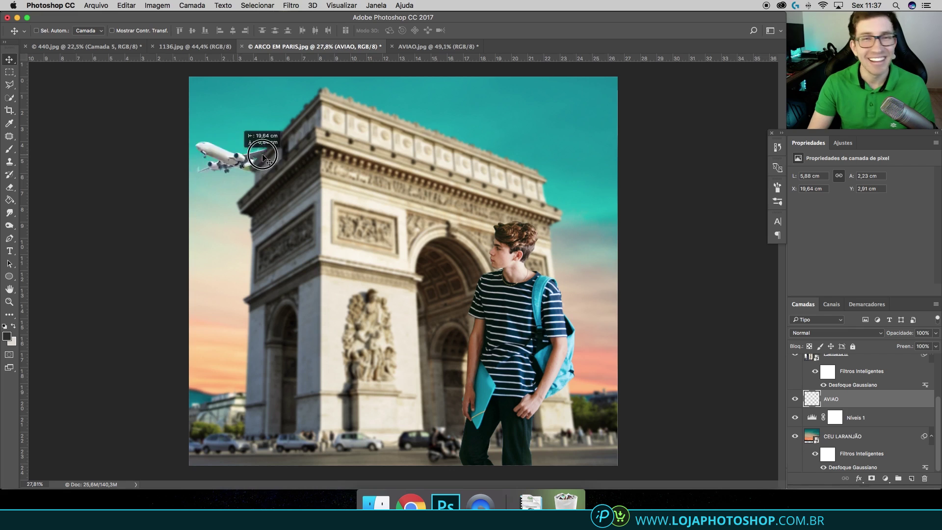
Step: Drag the airplane to the upper-left sky just above the arch
mouse_move(265, 162)
left_mouse_down()
mouse_move(511, 160)
mouse_move(256, 132)
mouse_move(353, 133)
mouse_move(252, 131)
mouse_move(566, 133)
mouse_move(286, 118)
left_mouse_up()
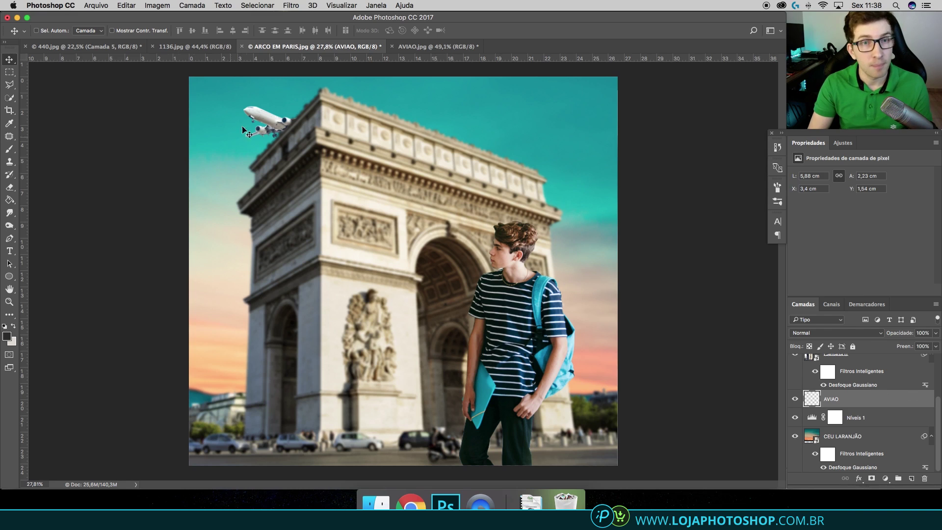
Step: Move the airplane beside the arch's top and scale it to about 81% (4,67 × 1,77 cm)
left_click_drag(242, 128, 511, 120)
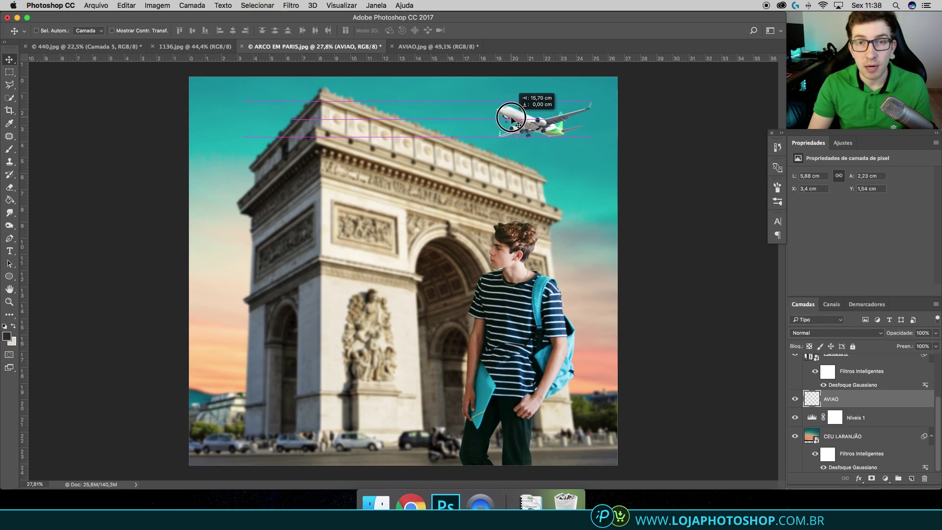
left_click_drag(512, 120, 532, 157)
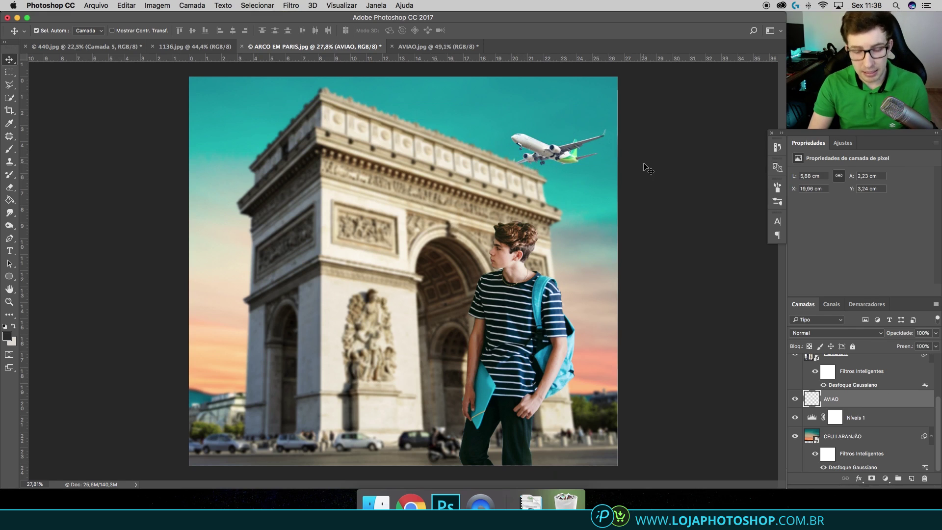
key("ctrl+t")
left_click_drag(606, 130, 587, 142)
key("Return")
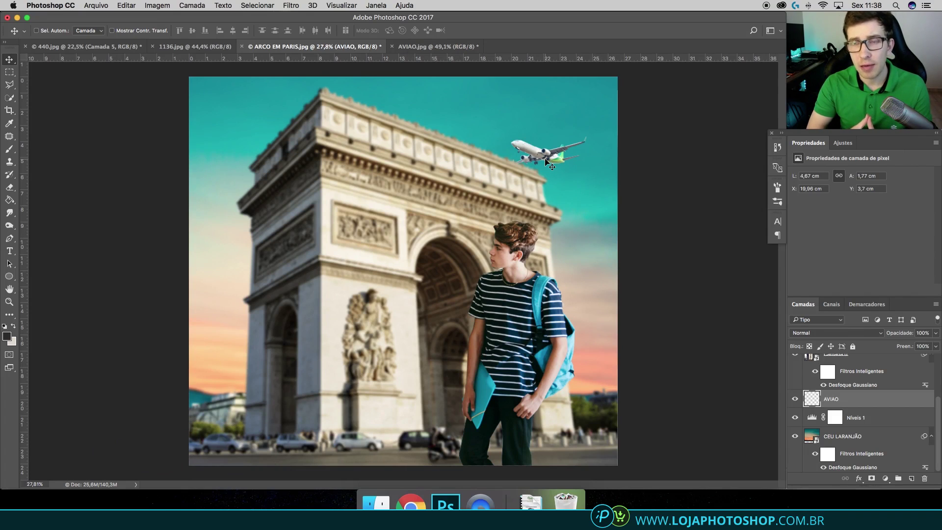
Step: Add Levels layer Níveis 2 clipped to AVIAO with inputs 0, 0,58 and 223
left_click(886, 479)
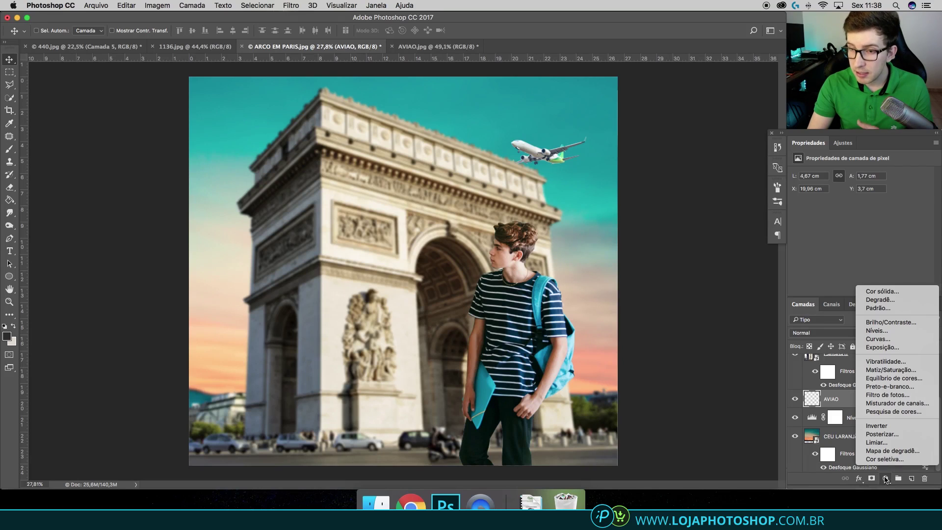
left_click(878, 332)
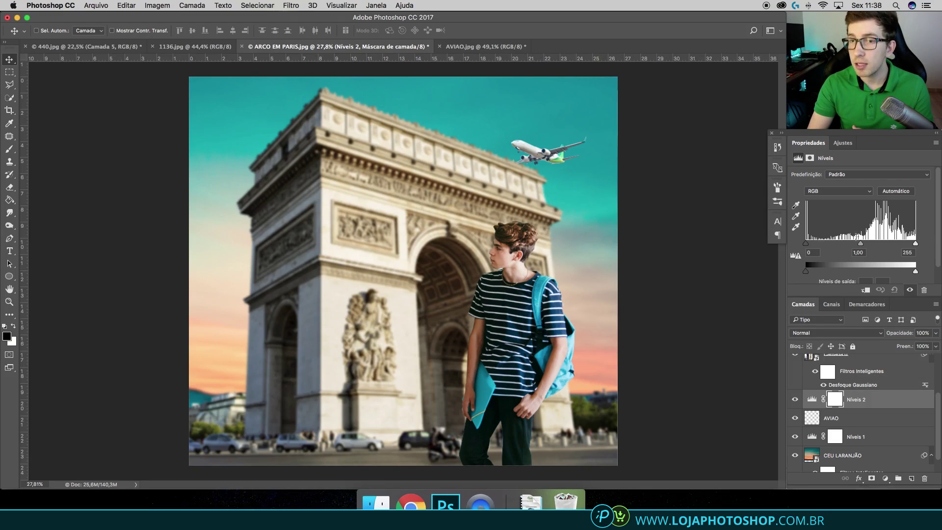
left_click_drag(862, 244, 869, 247)
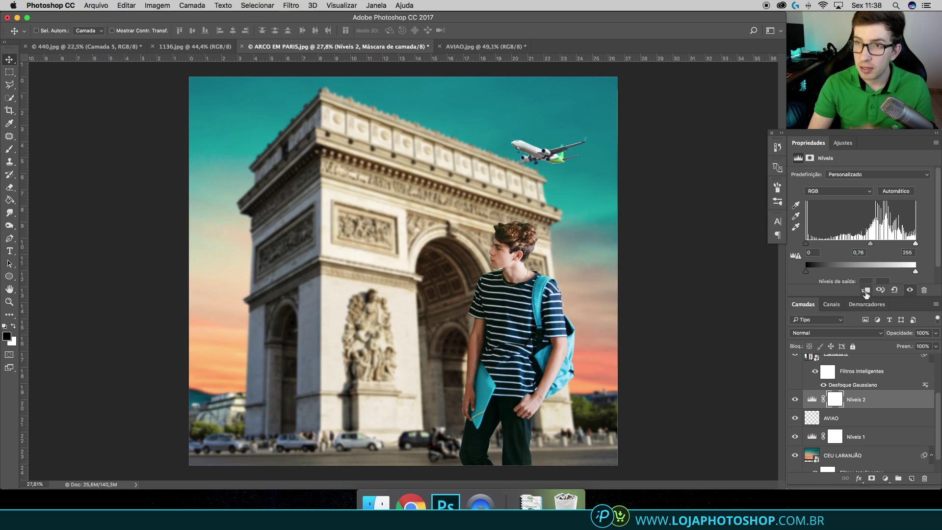
left_click(866, 291)
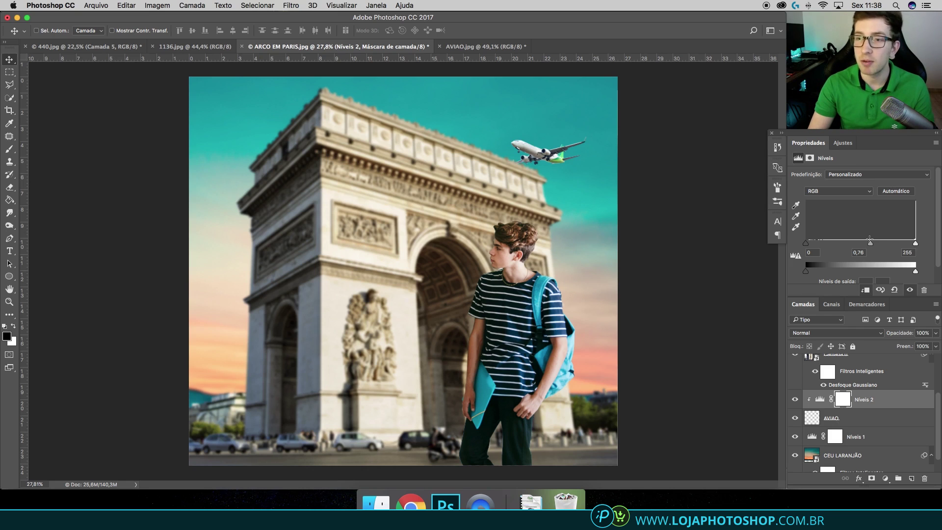
mouse_move(870, 242)
left_mouse_down()
mouse_move(820, 243)
mouse_move(896, 243)
mouse_move(868, 243)
mouse_move(886, 244)
mouse_move(877, 246)
mouse_move(903, 271)
mouse_move(899, 246)
left_mouse_up()
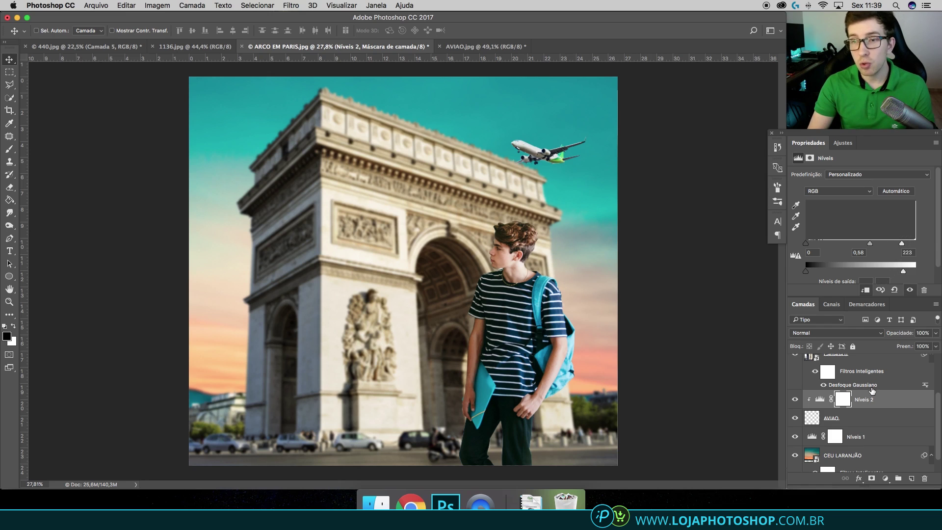
scroll(872, 390, "up", 3)
scroll(889, 391, "down", 1)
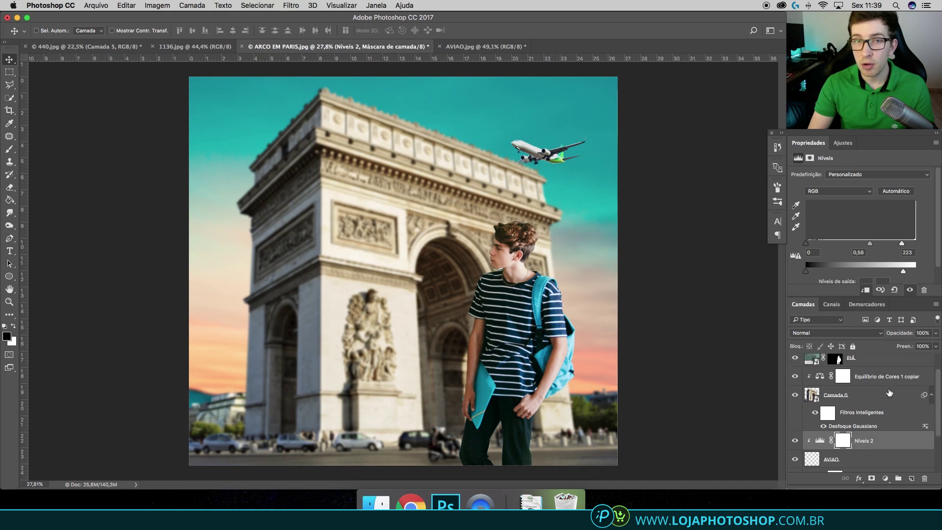
scroll(889, 392, "down", 2)
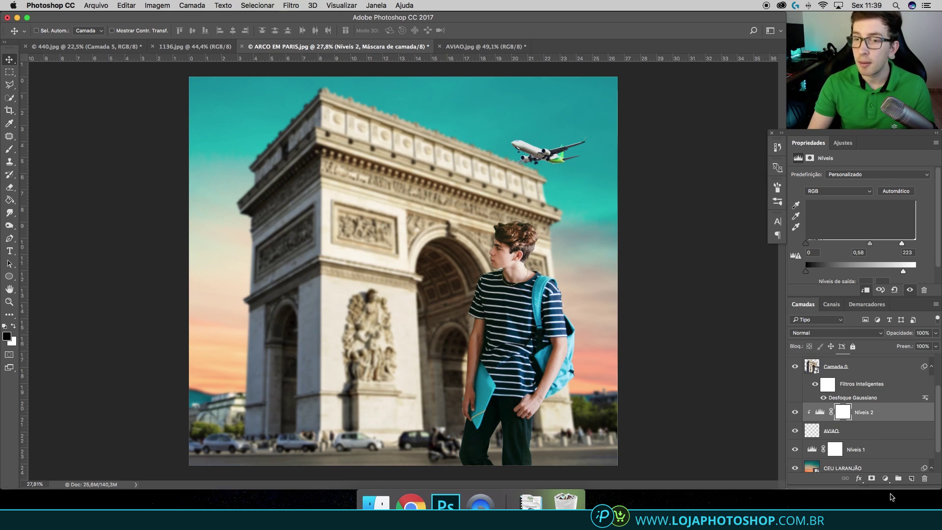
left_click(885, 479)
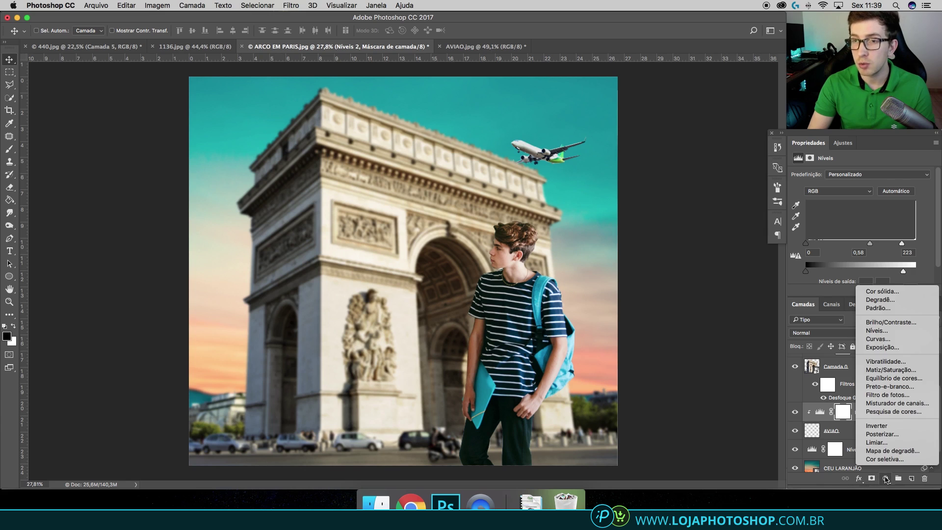
Step: Add Color Balance 'Equilíbrio de Cores 2' clipped to the airplane with midtones −17, −31, −62
left_click(889, 378)
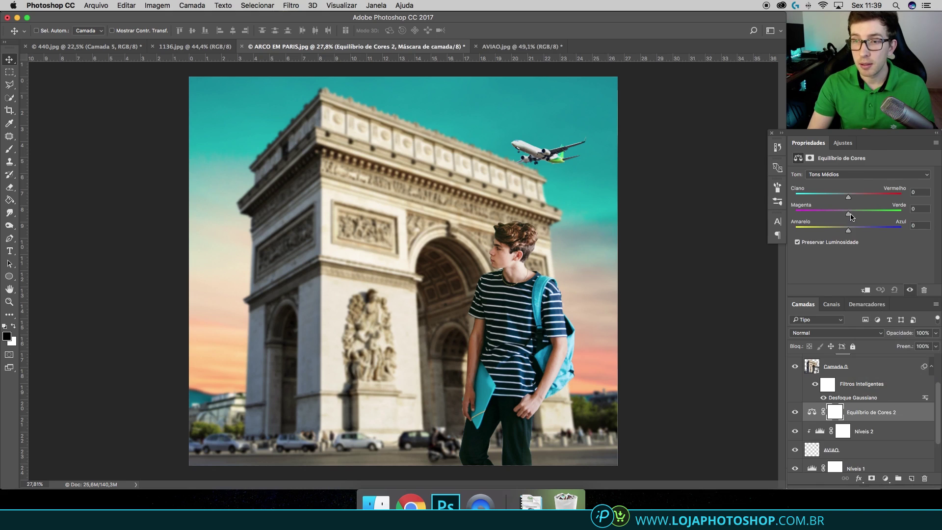
left_click(866, 290)
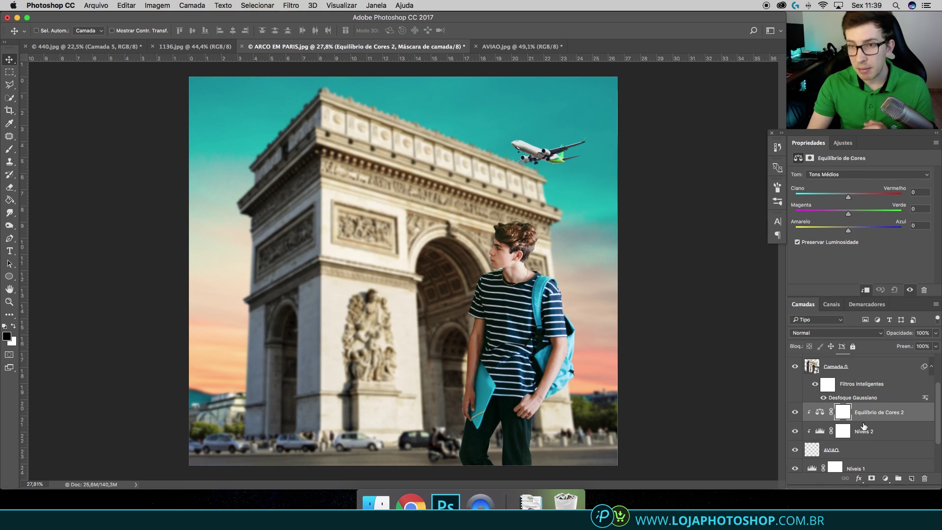
mouse_move(835, 230)
left_mouse_down()
mouse_move(826, 230)
mouse_move(836, 215)
mouse_move(823, 230)
left_mouse_up()
left_click_drag(848, 197, 814, 230)
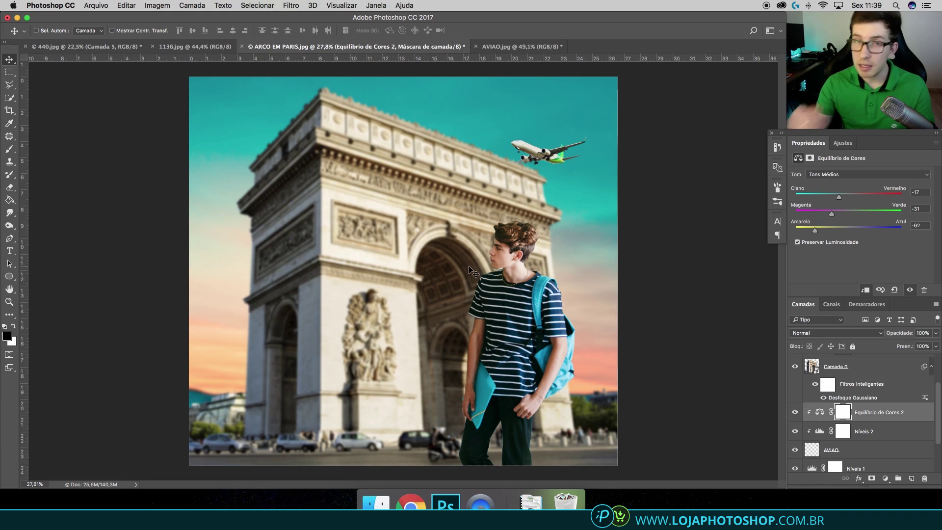
scroll(858, 402, "down", 1)
scroll(858, 401, "down", 1)
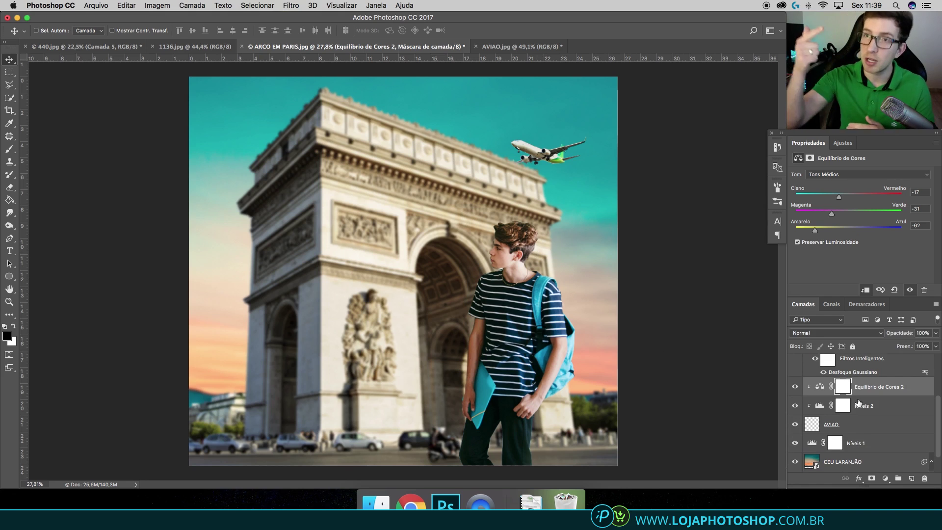
right_click(871, 427)
Step: Convert the AVIAO layer to a smart object
key("Escape")
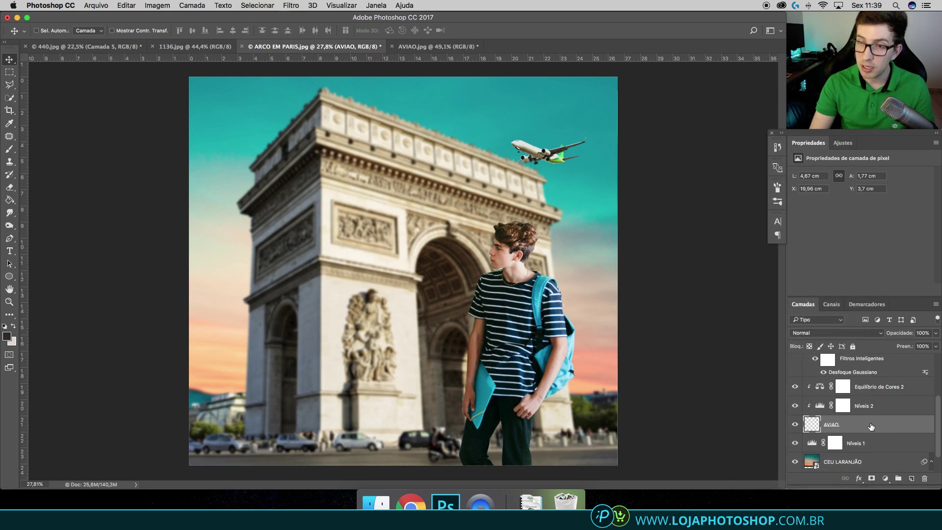
right_click(875, 426)
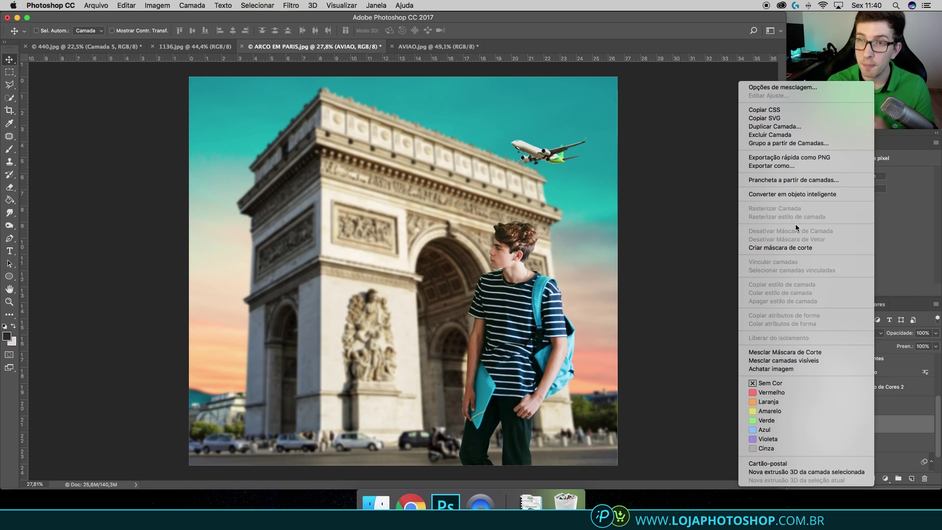
left_click(792, 194)
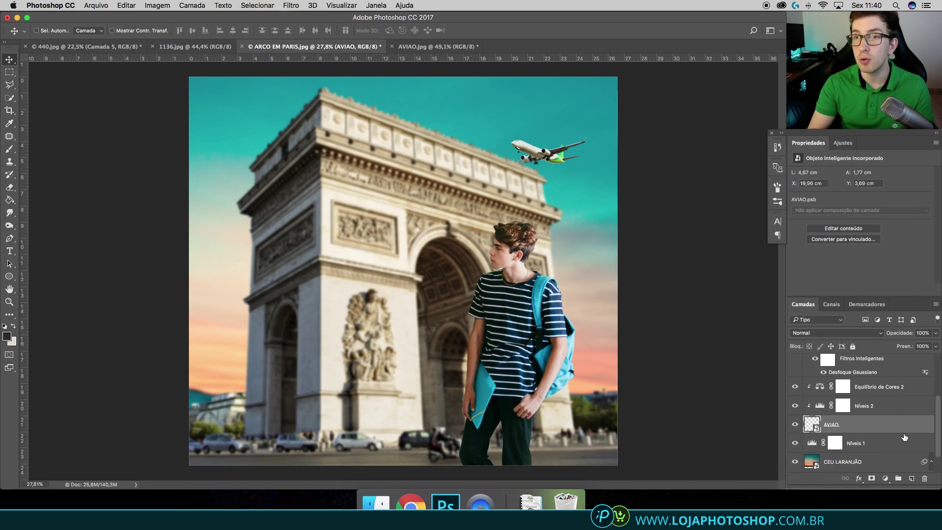
Step: Apply a Gaussian Blur smart filter with radius 7,8 px to the airplane
left_click(291, 5)
mouse_move(304, 122)
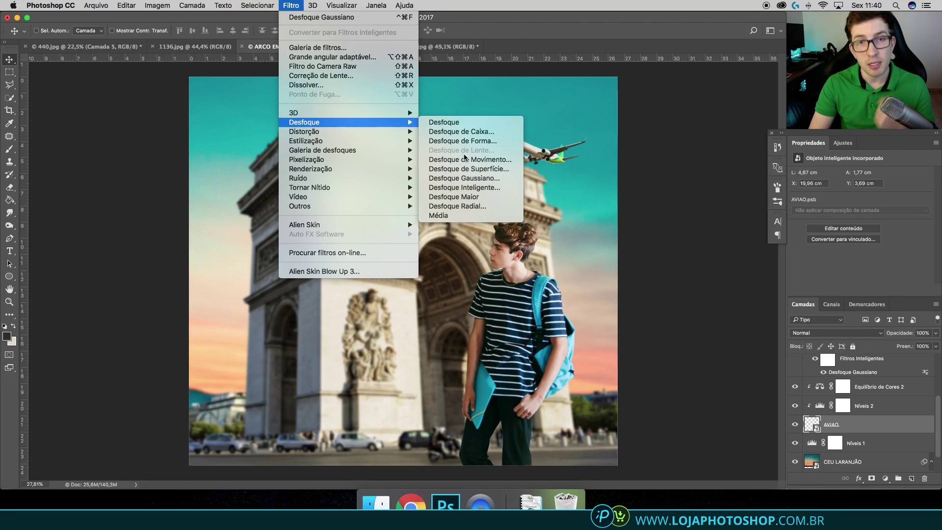
left_click(478, 181)
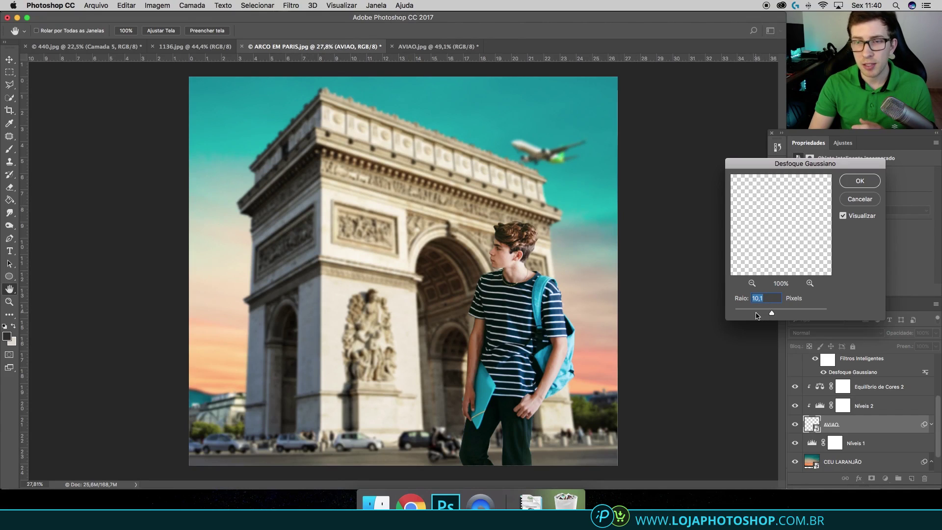
left_click_drag(763, 315, 767, 315)
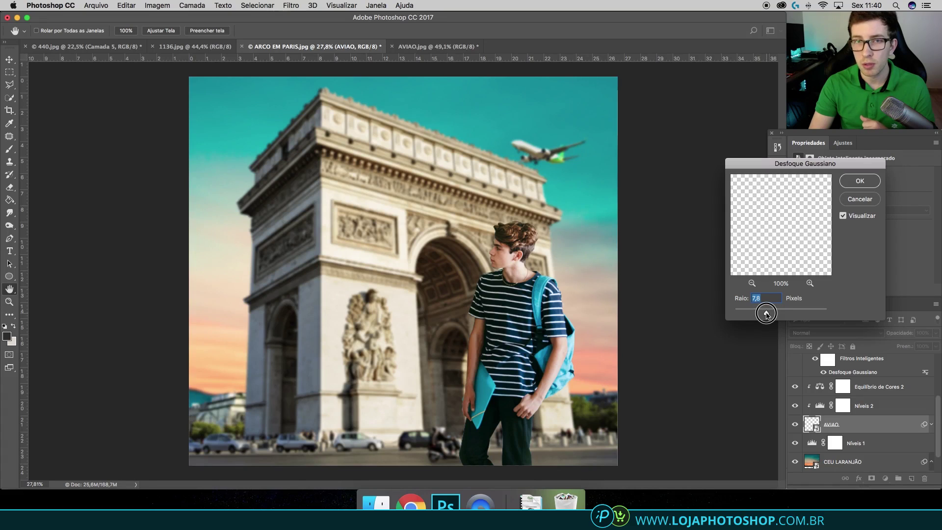
left_click_drag(767, 315, 767, 315)
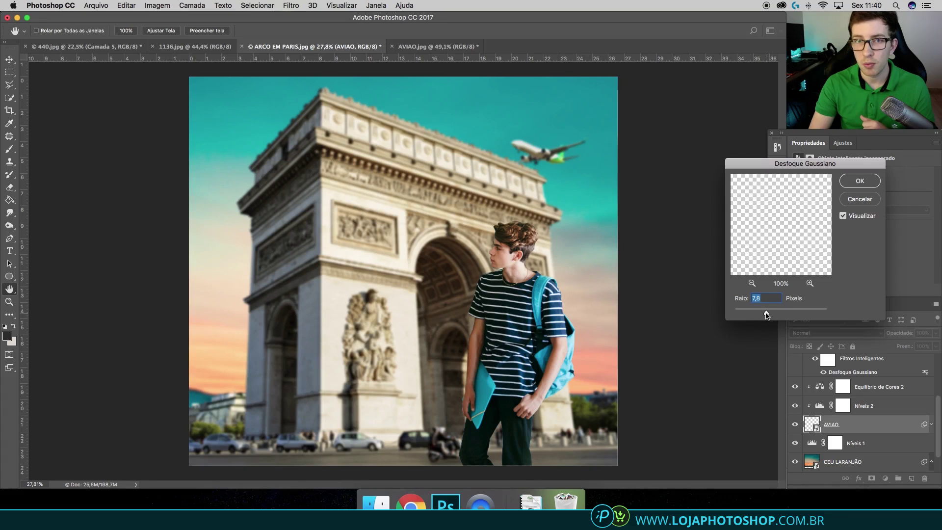
left_click(859, 180)
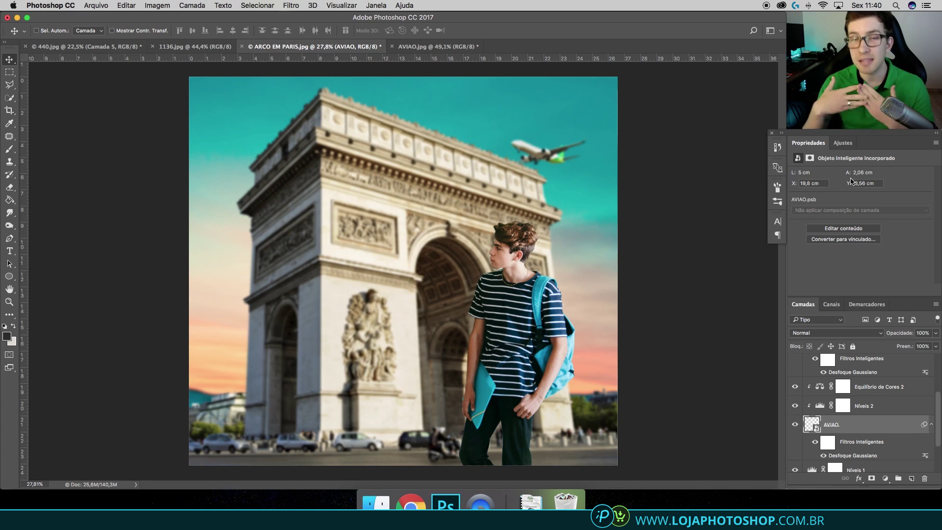
scroll(878, 363, "up", 5)
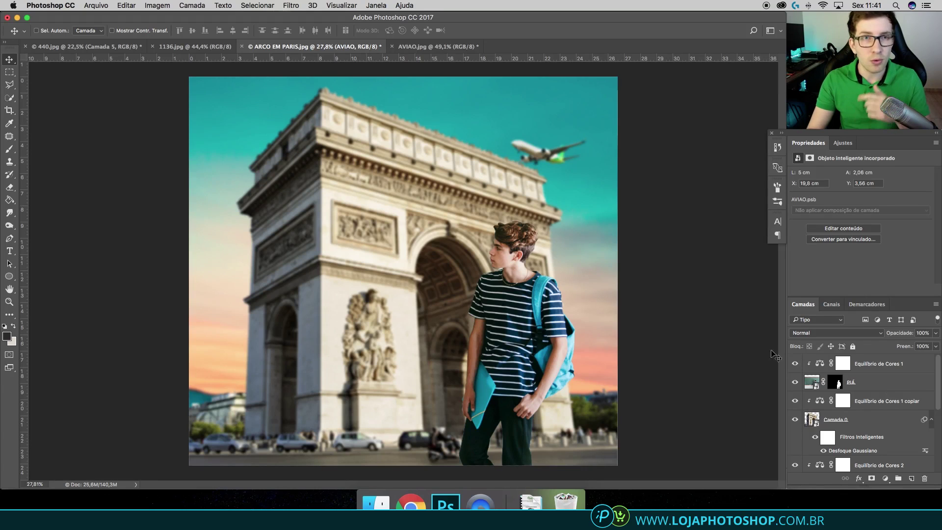
left_click(112, 48)
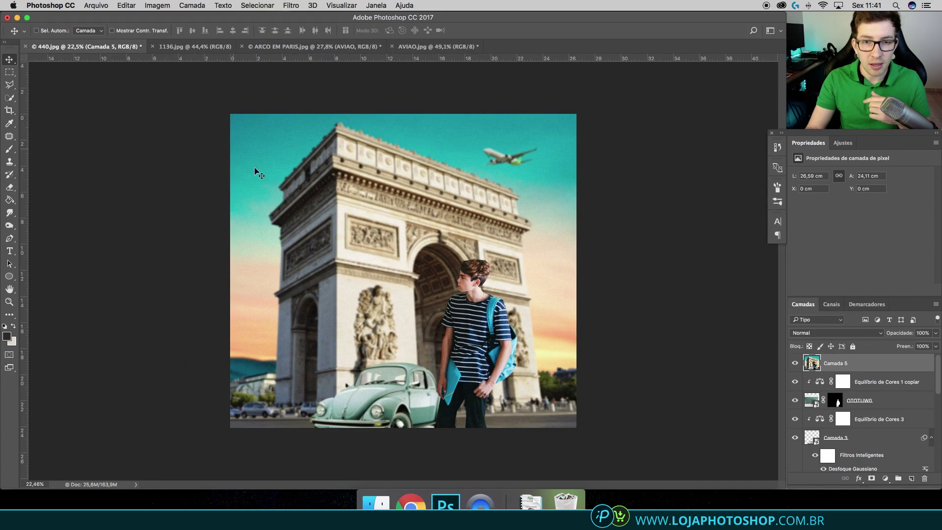
left_click(338, 47)
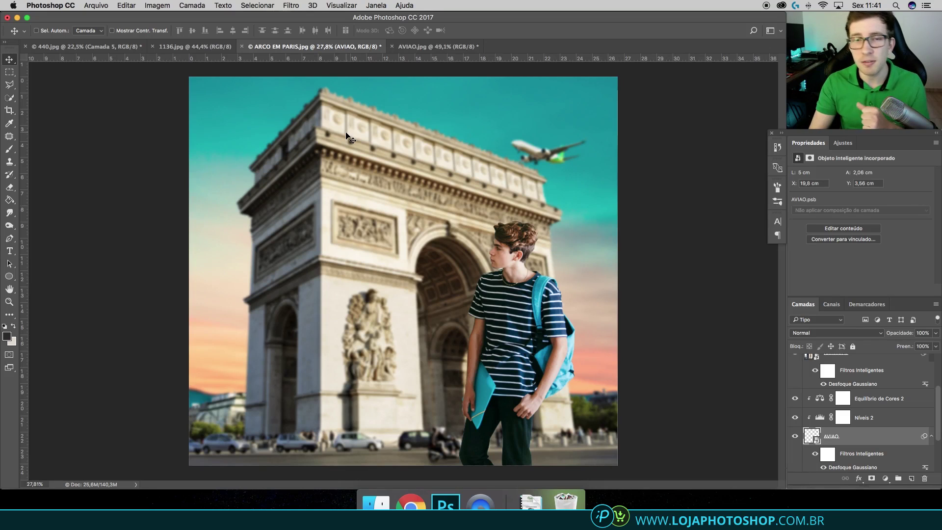
Step: Open the FUSCAO.jpg Beetle photo as its own document
left_click(104, 6)
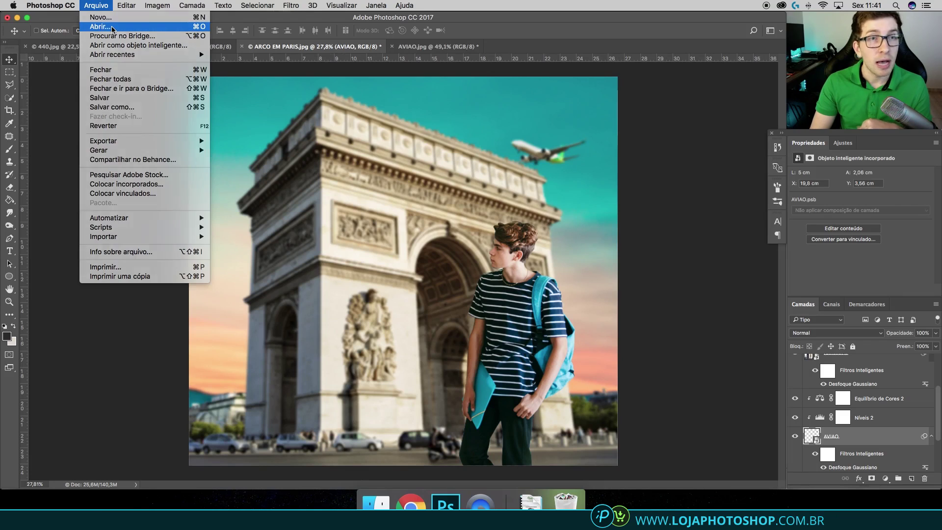
left_click(109, 24)
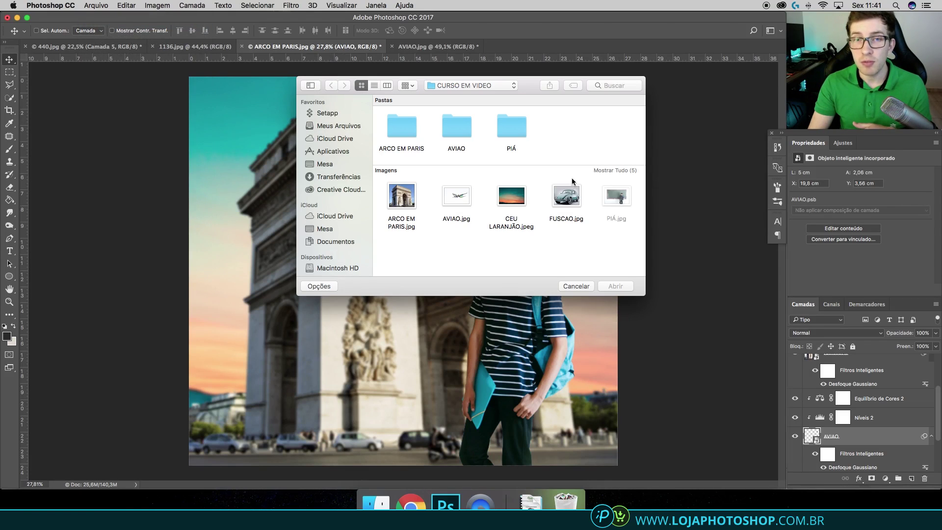
double_click(566, 195)
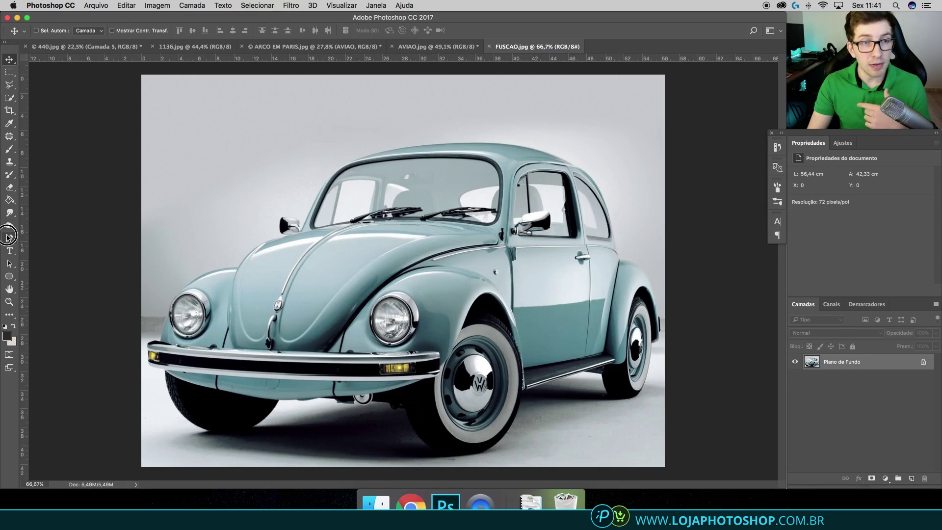
left_click(9, 238)
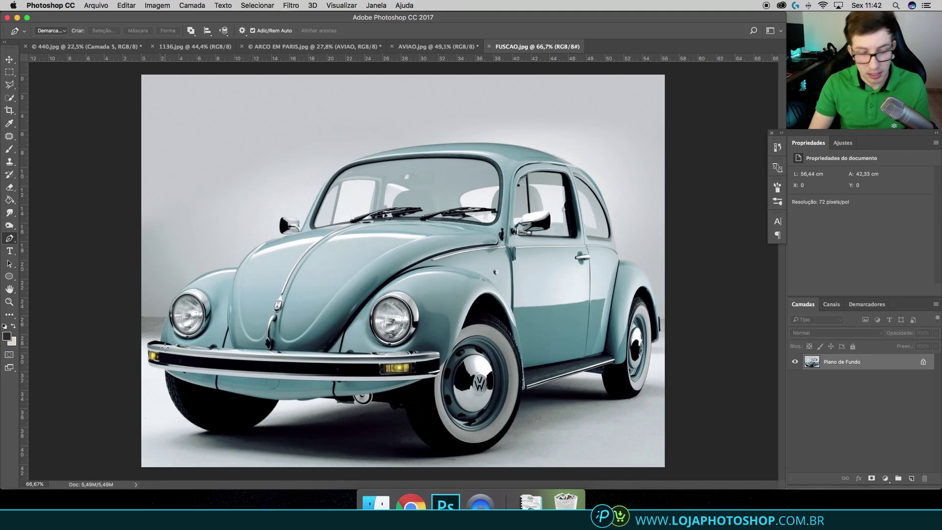
Step: Pen-trace the Beetle from the front bumper over the fender and mirror to the windshield pillar
scroll(159, 347, "up", 3)
scroll(120, 371, "up", 3)
left_click(121, 372)
left_click_drag(124, 294, 134, 279)
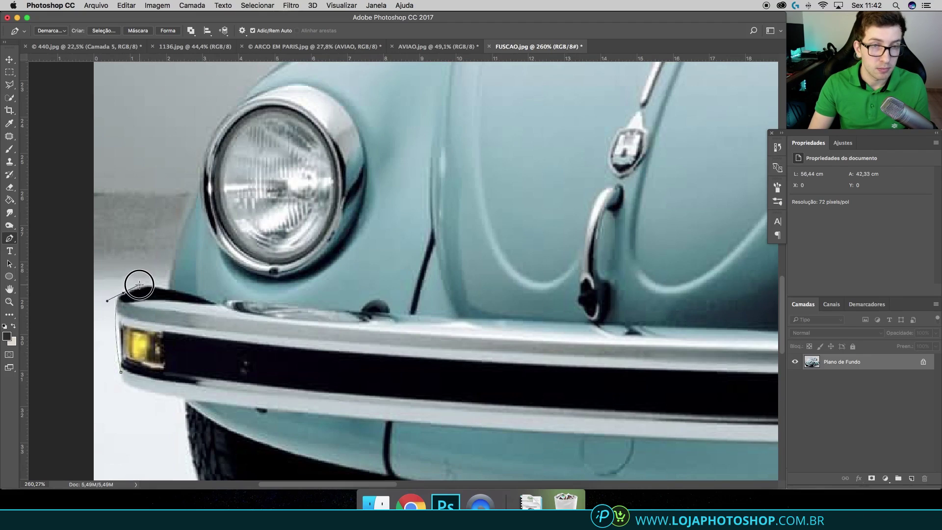
left_click_drag(200, 197, 198, 181)
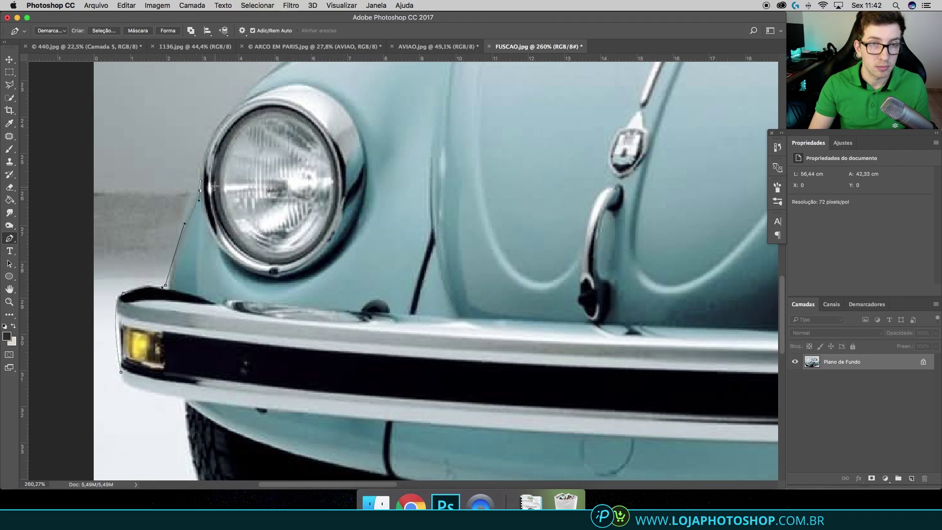
left_click_drag(226, 117, 250, 90)
scroll(250, 93, "up", 3)
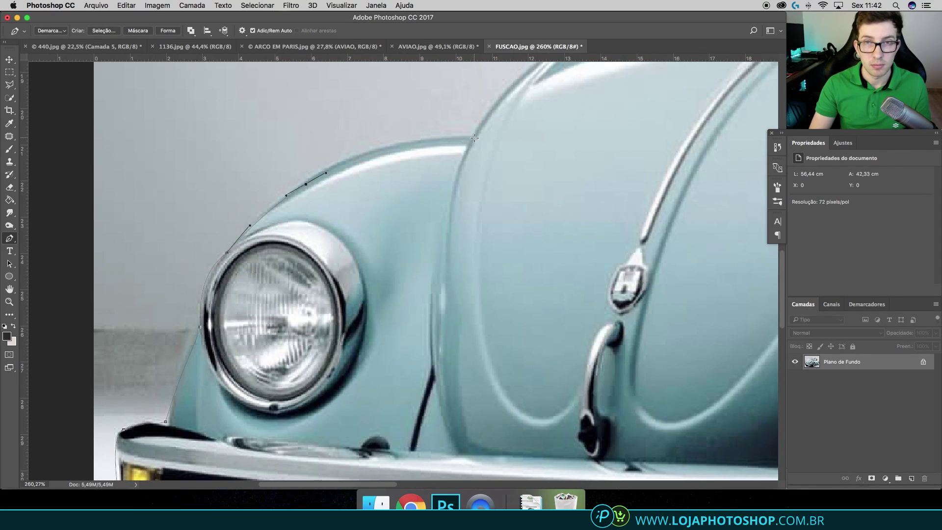
left_click_drag(471, 136, 487, 110)
scroll(509, 126, "up", 5)
scroll(509, 126, "right", 3)
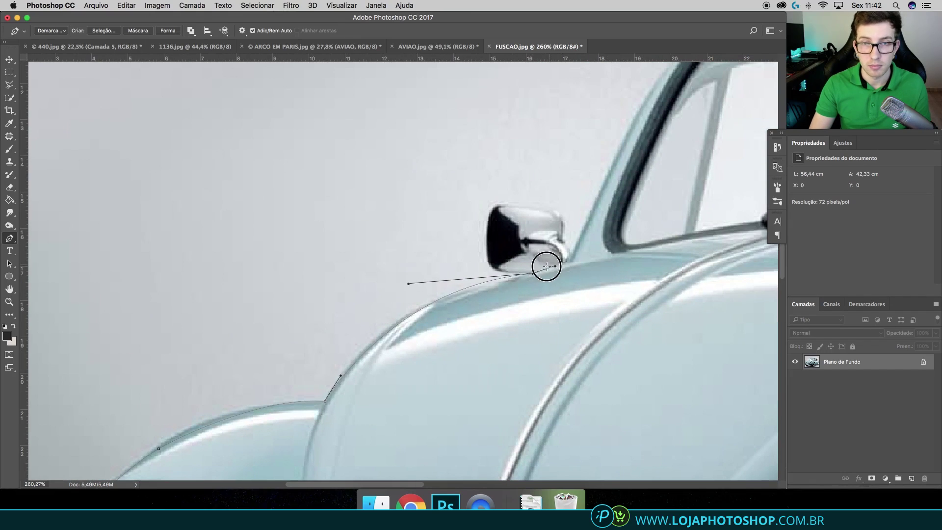
left_click_drag(534, 273, 485, 244)
left_click_drag(507, 207, 531, 208)
left_click(564, 224)
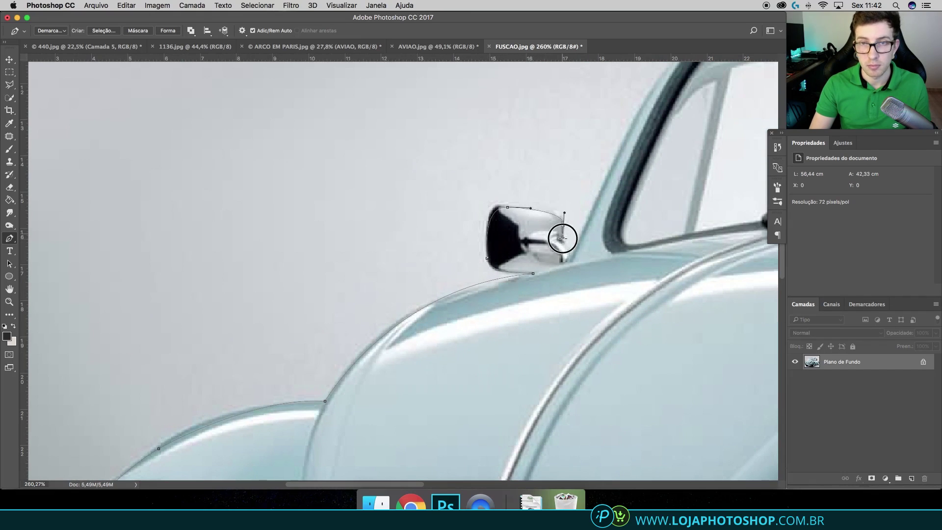
left_click(569, 253)
left_click_drag(595, 202, 599, 188)
Step: Continue the path along the roof line and down the rear window and rear body
scroll(633, 227, "up", 3)
scroll(633, 227, "right", 4)
scroll(633, 227, "up", 3)
scroll(633, 227, "right", 4)
left_click_drag(530, 204, 663, 182)
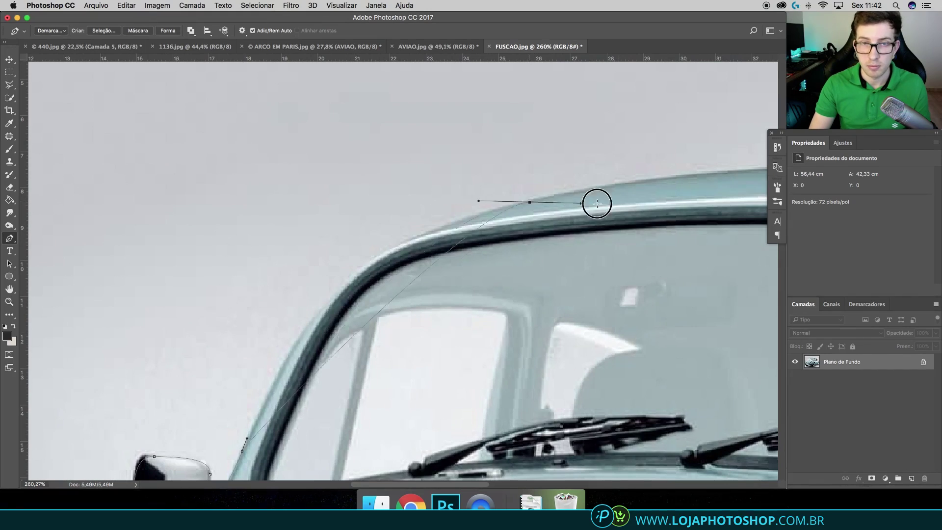
left_click_drag(530, 203, 490, 211)
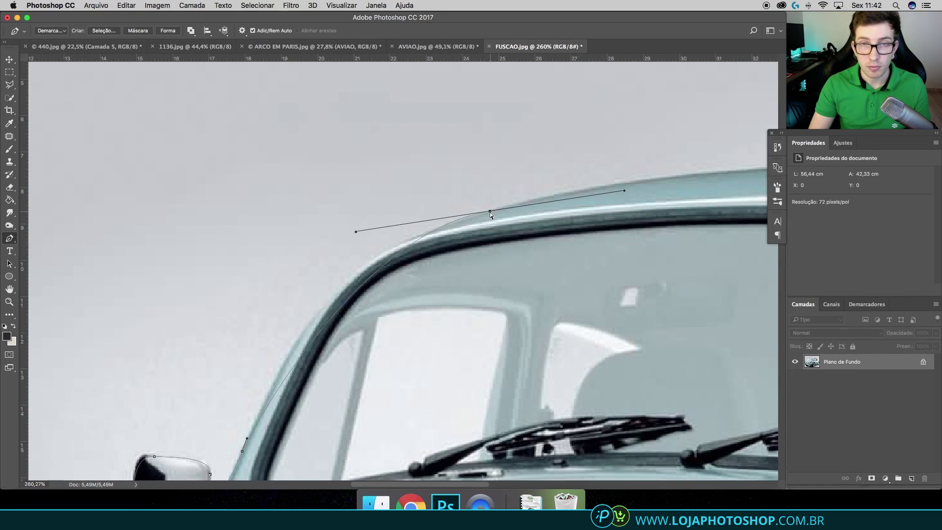
left_click_drag(354, 230, 312, 235)
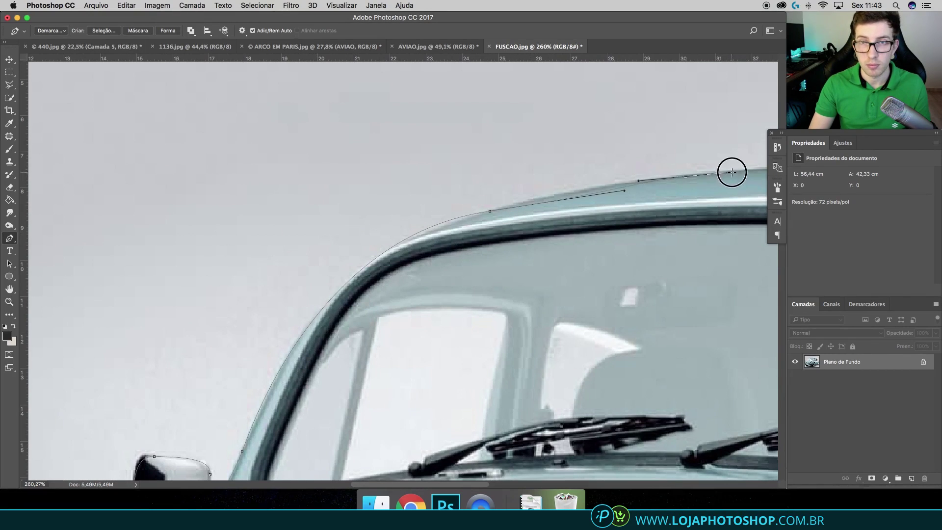
left_click_drag(490, 211, 411, 236)
mouse_move(234, 260)
left_mouse_down()
mouse_move(291, 296)
mouse_move(296, 289)
left_mouse_up()
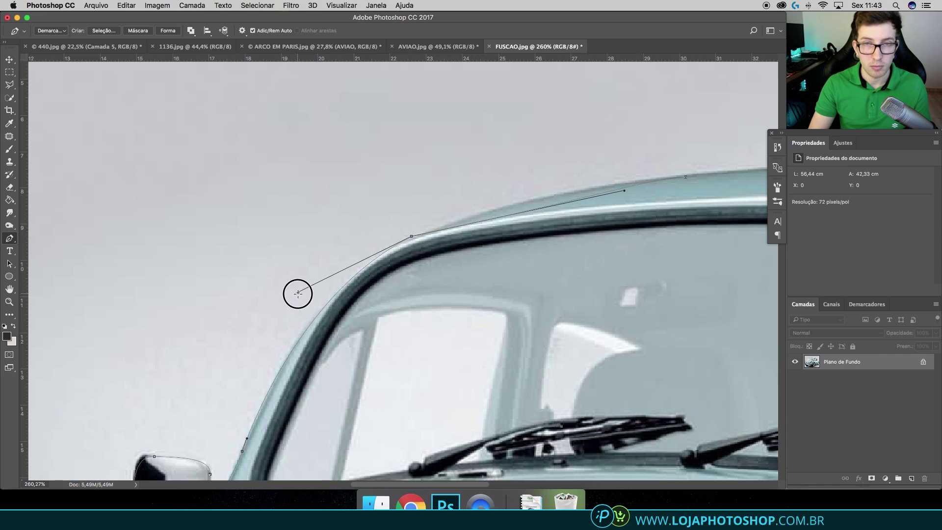
left_click_drag(624, 191, 536, 186)
scroll(650, 210, "down", 3)
left_click_drag(719, 232, 619, 300)
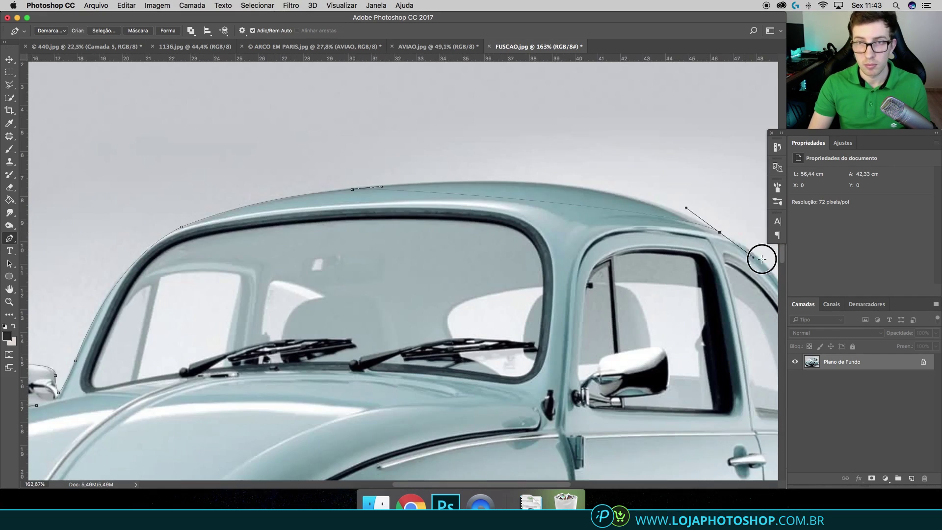
left_click(592, 340)
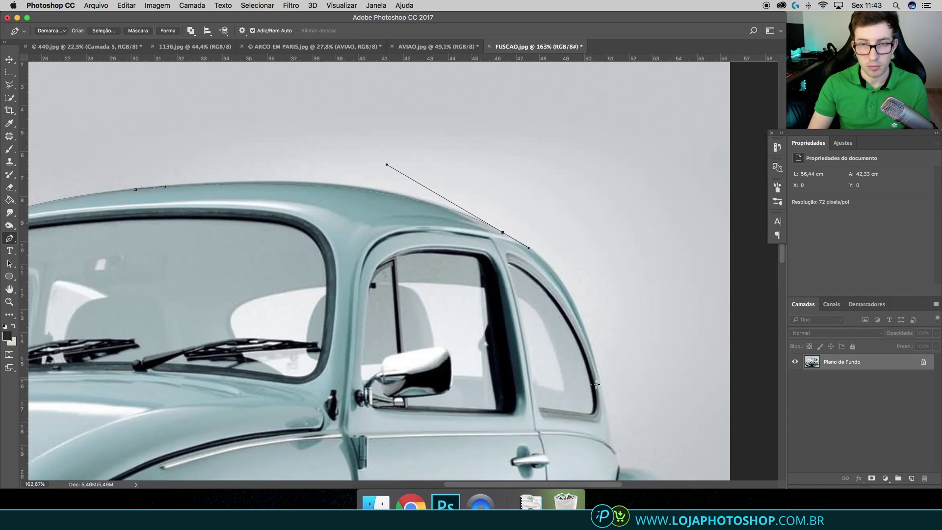
left_click(605, 401)
left_click(618, 463)
left_click_drag(618, 300, 582, 278)
Step: Extend the path down the rear fender, around the rear tire and along the sill
scroll(582, 278, "down", 3)
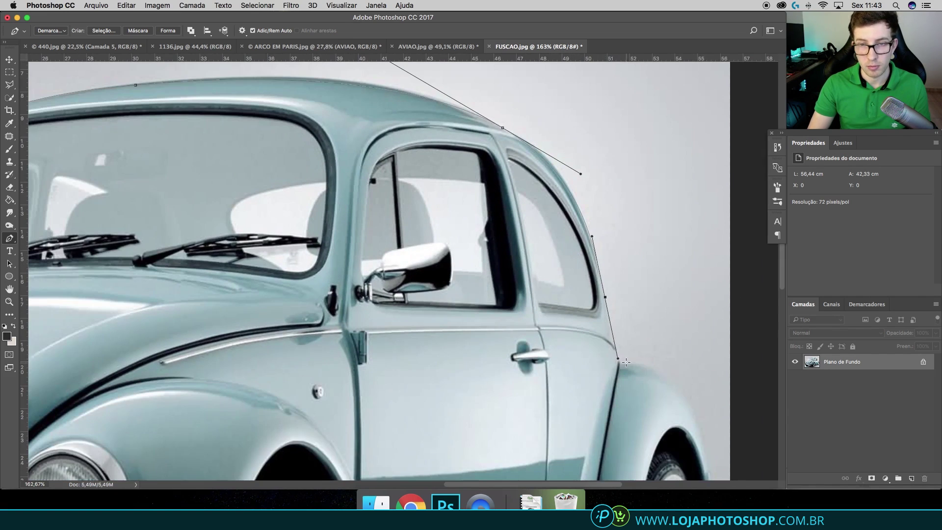
mouse_move(604, 361)
left_mouse_down()
mouse_move(619, 363)
mouse_move(619, 372)
left_mouse_up()
scroll(637, 362, "down", 5)
scroll(659, 362, "right", 3)
left_click(611, 284)
left_click(616, 309)
left_click(601, 379)
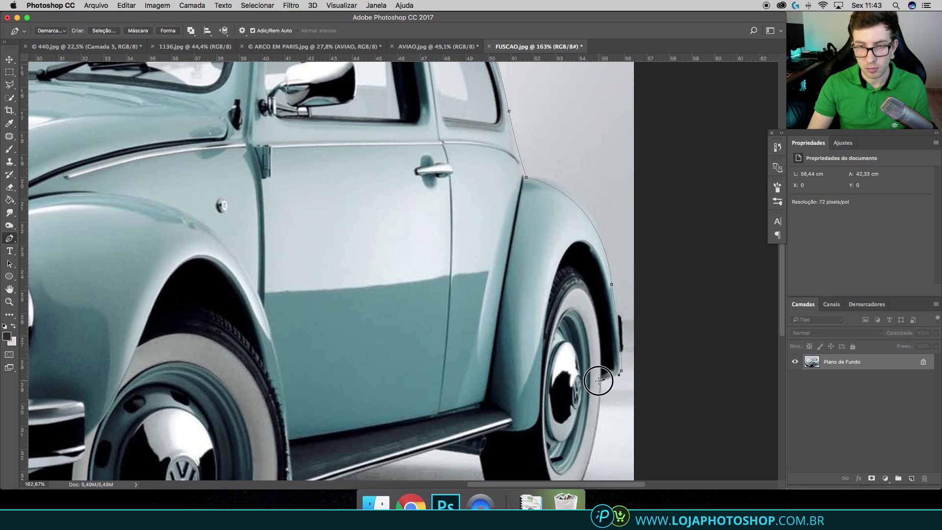
scroll(601, 378, "down", 1)
left_click_drag(569, 416, 587, 409)
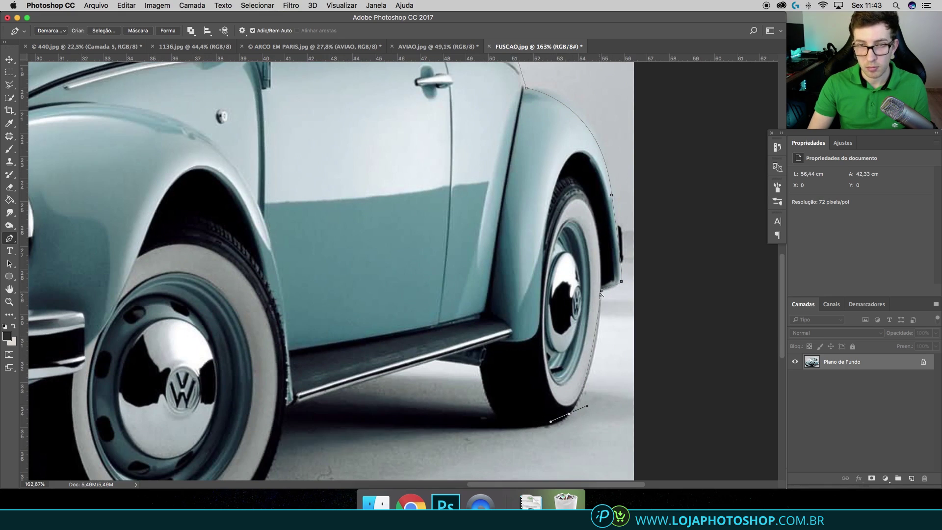
left_click_drag(519, 427, 506, 428)
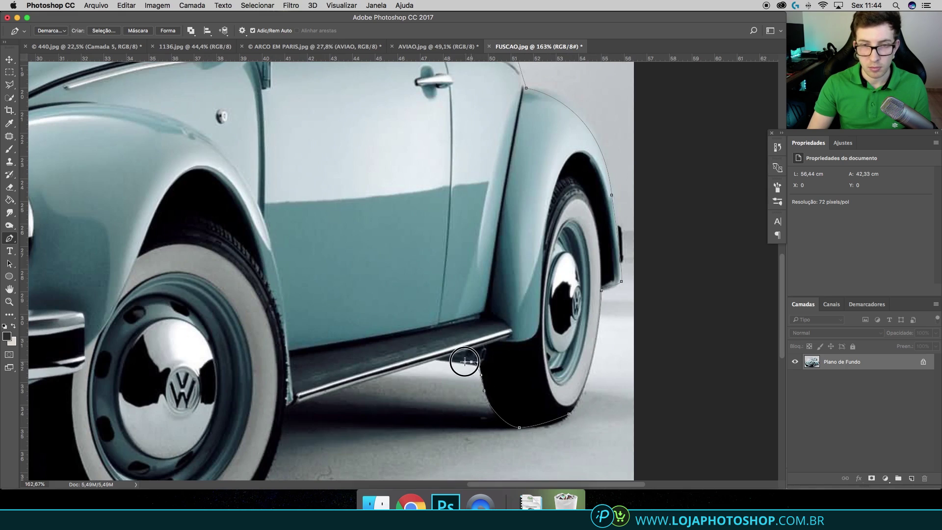
left_click(484, 391)
left_click_drag(471, 362, 461, 360)
left_click_drag(431, 360, 426, 360)
left_click(296, 403)
scroll(303, 401, "left", 2)
scroll(303, 401, "down", 1)
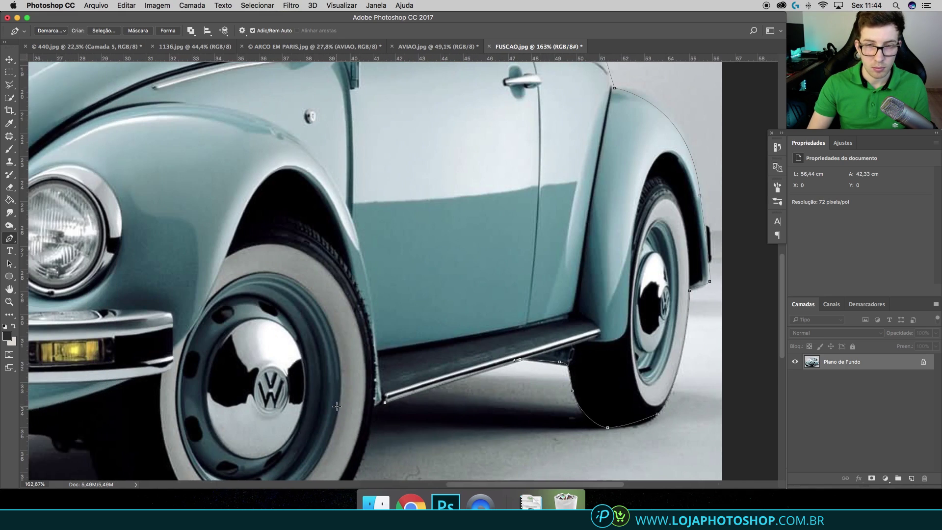
scroll(363, 358, "down", 1)
Step: Close the path around the front tire and bumper underside back at the bumper end
left_click(384, 284)
left_click_drag(365, 358, 353, 379)
left_click_drag(267, 441, 231, 443)
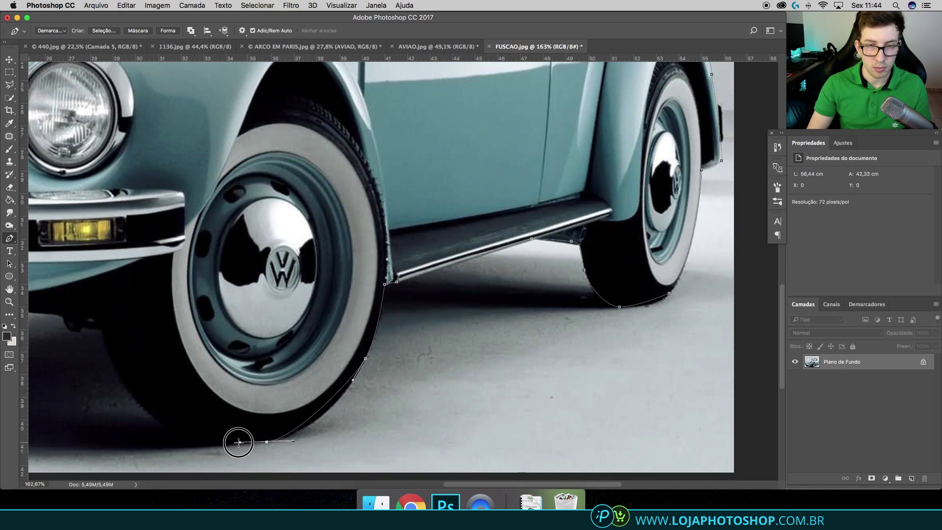
scroll(225, 414, "left", 3)
left_click_drag(200, 381, 179, 316)
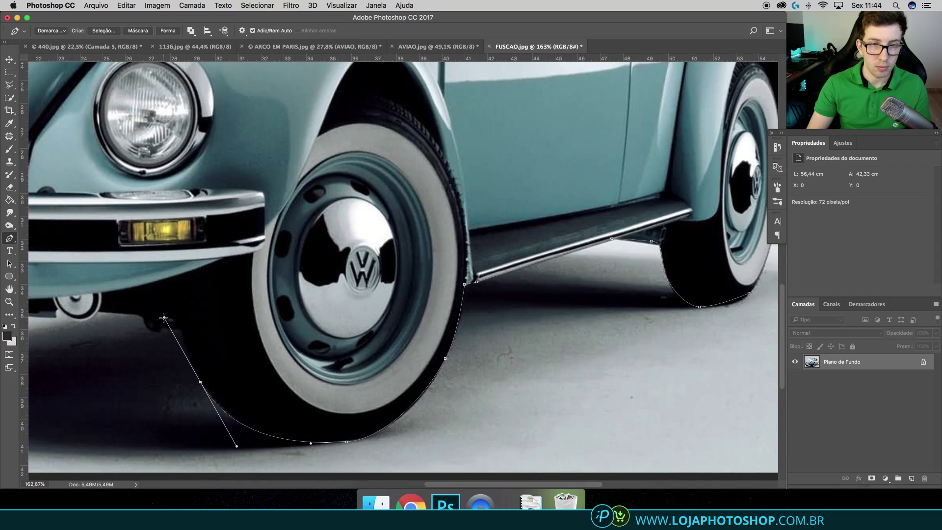
left_click(146, 314)
scroll(147, 314, "left", 10)
scroll(147, 314, "up", 2)
left_click_drag(412, 383, 387, 380)
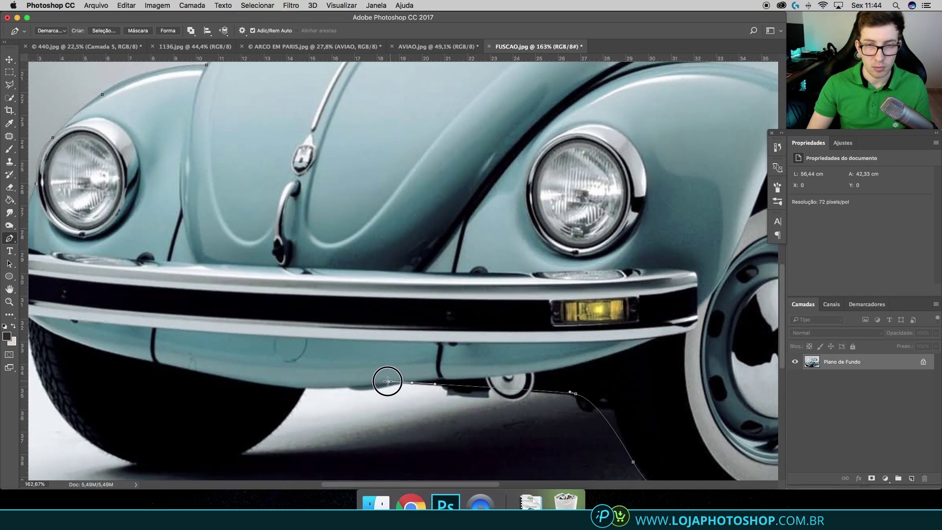
left_click(305, 387)
scroll(185, 449, "left", 5)
left_click_drag(232, 461, 194, 450)
left_click_drag(402, 398, 361, 467)
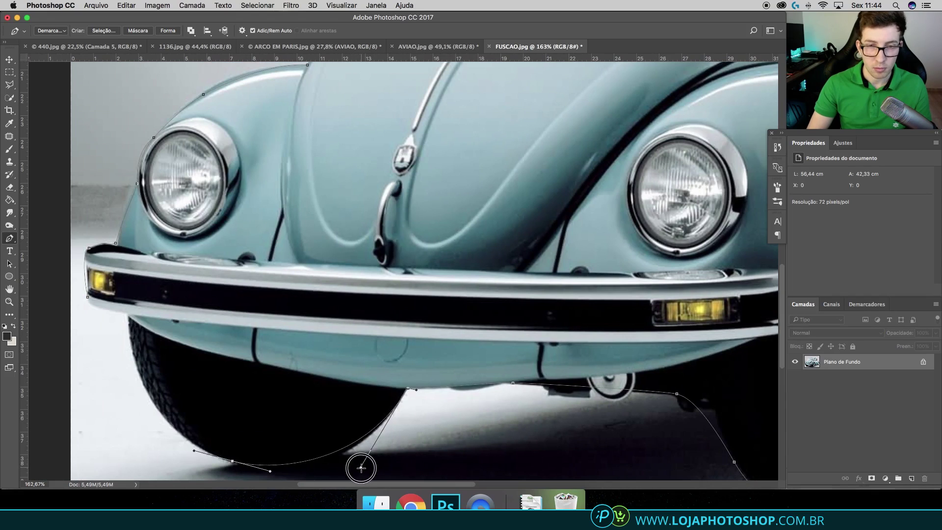
mouse_move(130, 318)
left_mouse_down()
mouse_move(132, 232)
mouse_move(83, 279)
left_mouse_up()
scroll(84, 280, "down", 5)
scroll(422, 305, "up", 2)
scroll(423, 305, "right", 1)
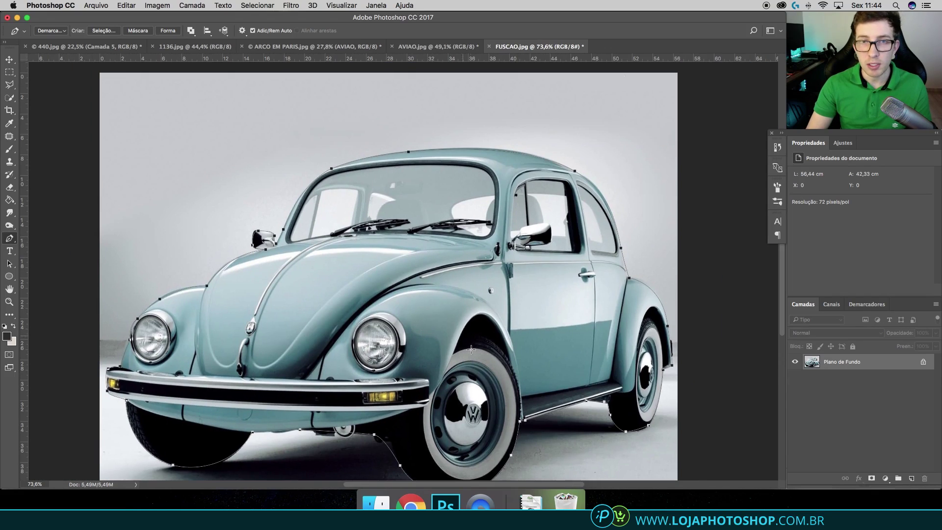
Step: Make a 0.1-feather selection from the path, copy the Beetle, and return to ARCO EM PARIS
right_click(472, 349)
left_click(520, 392)
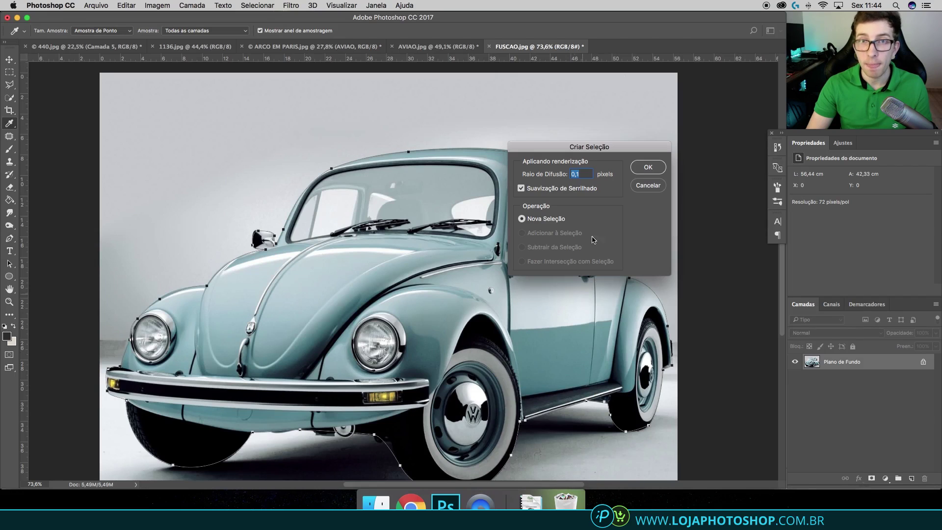
left_click(648, 168)
key("ctrl+c")
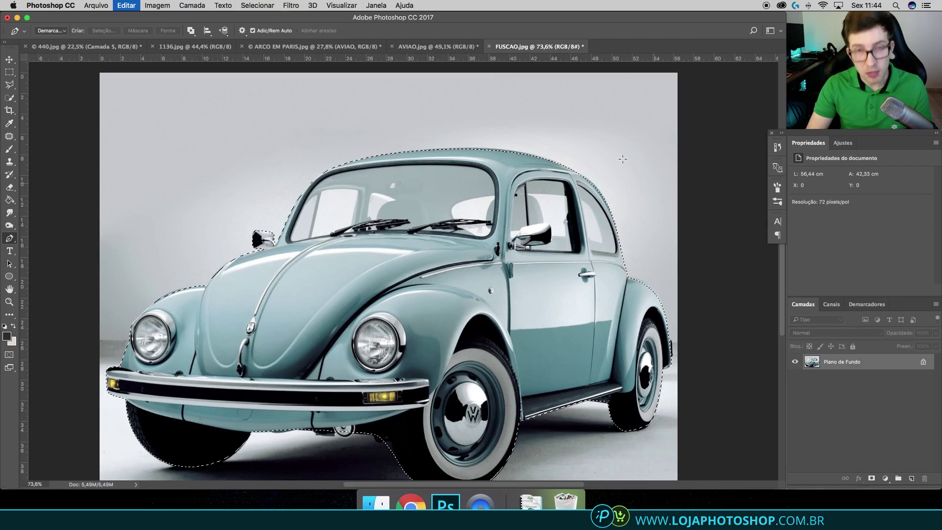
left_click(349, 45)
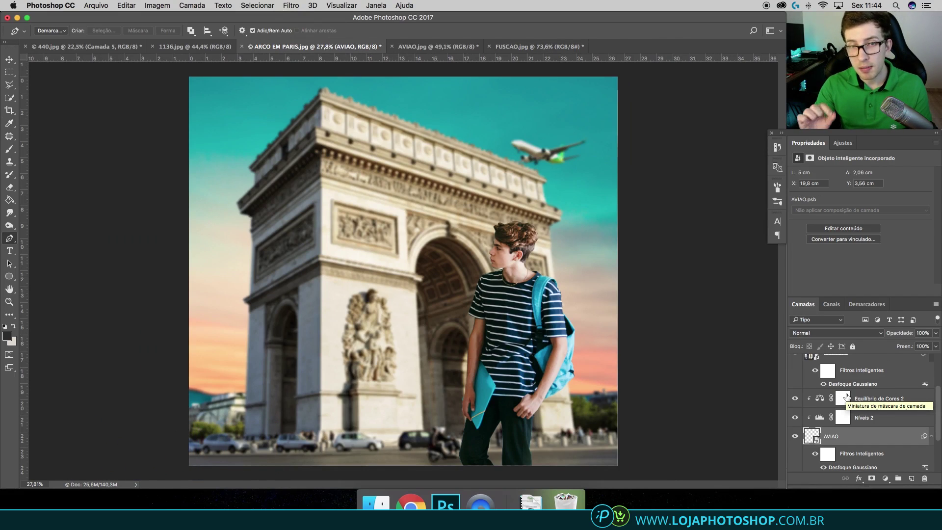
Step: Add a new unclipped layer above Camada 0, placed just below the PIÁ layer
scroll(846, 396, "up", 3)
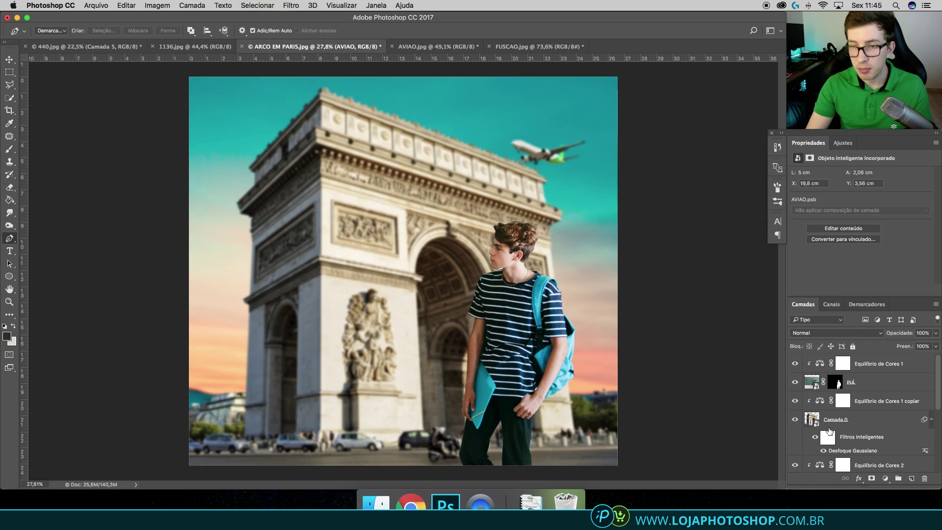
left_click(851, 425)
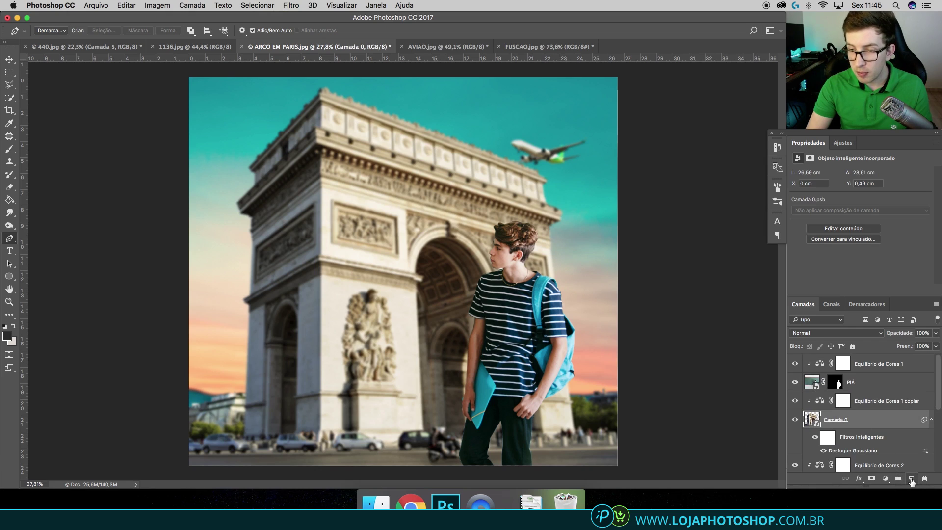
left_click(911, 480)
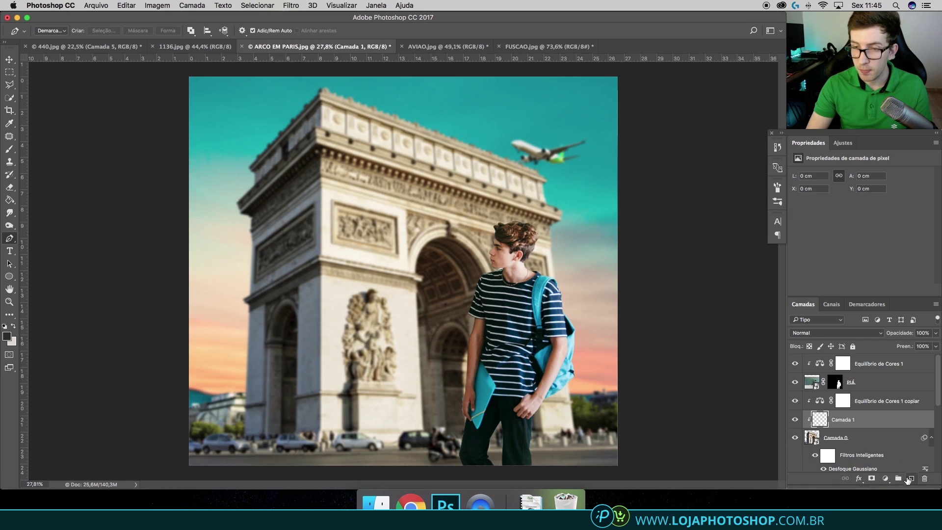
right_click(859, 426)
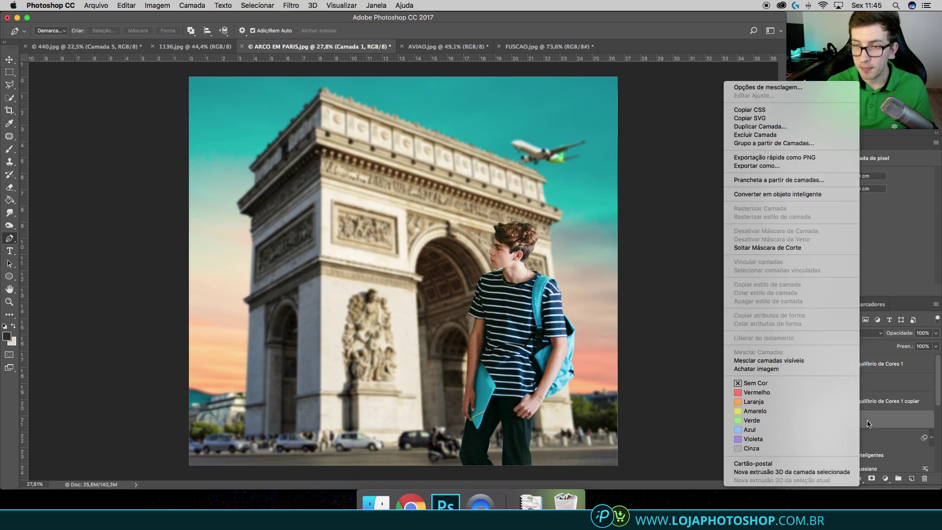
left_click(868, 424)
left_click_drag(868, 421, 867, 402)
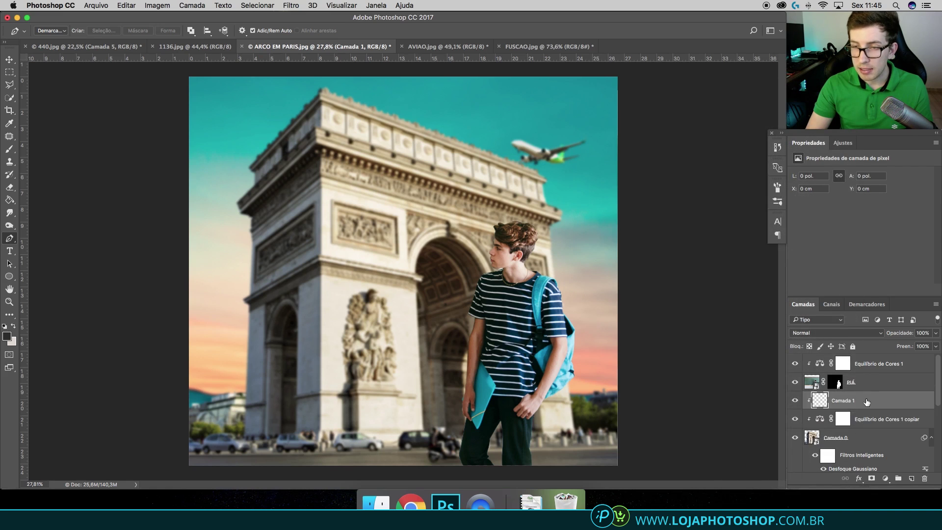
right_click(867, 402)
left_click(759, 245)
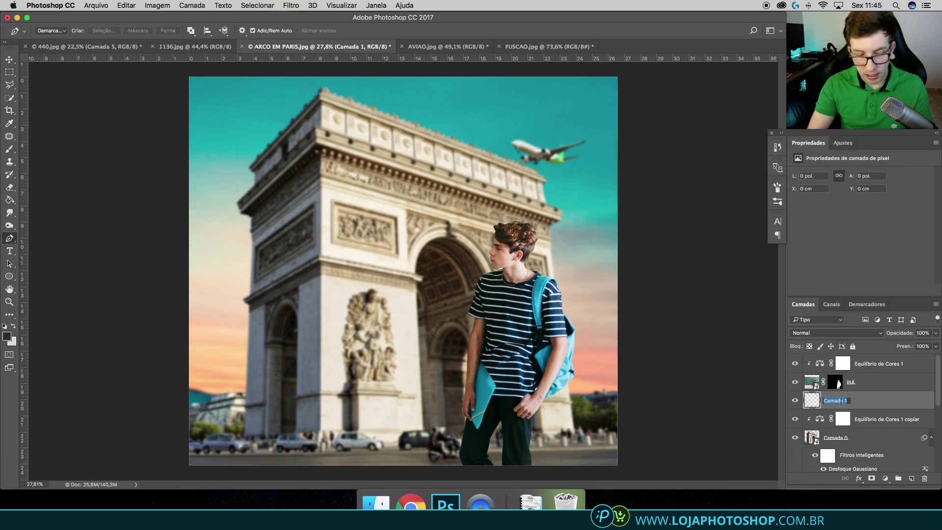
Step: Name the layer FUSCAO and paste the copied Beetle into it
type("FUSCAO")
key("Return")
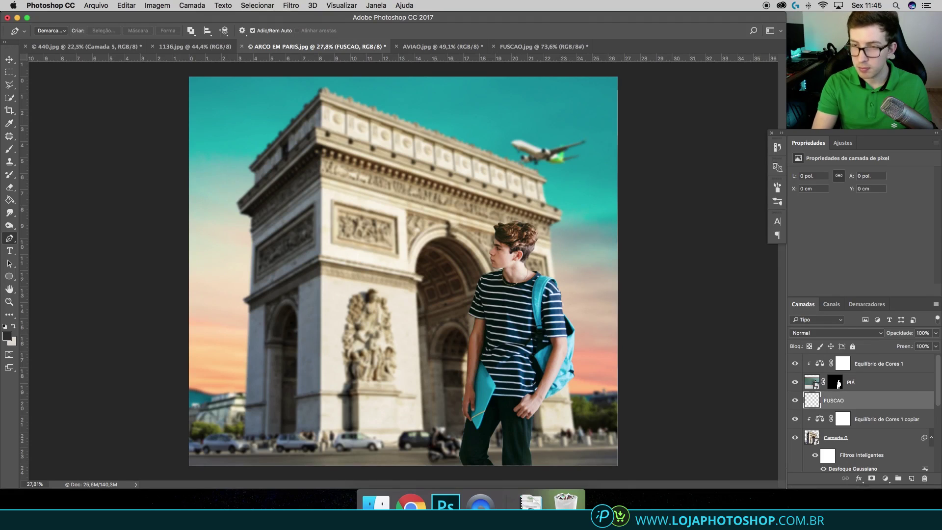
key("ctrl+v")
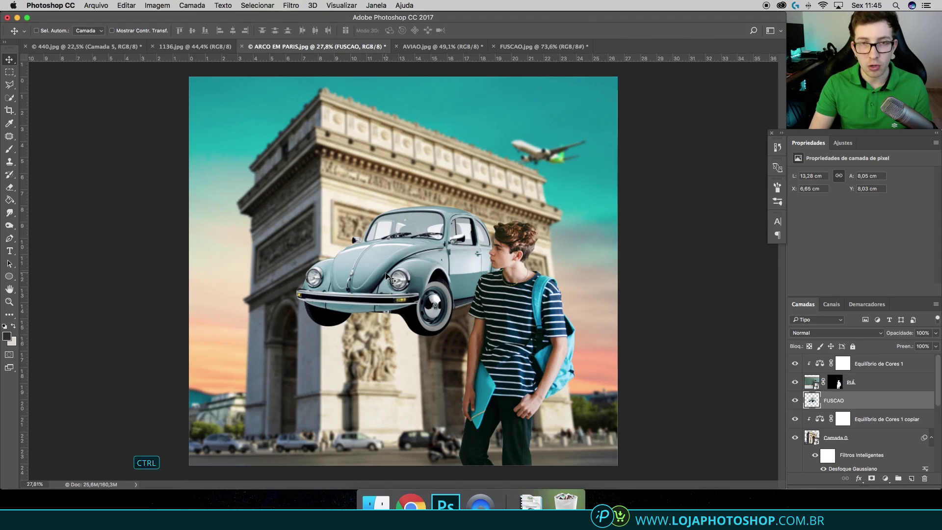
Step: Move the Beetle down to the bottom of the scene so it meets the boy
left_click(8, 62)
left_click_drag(438, 250, 374, 400)
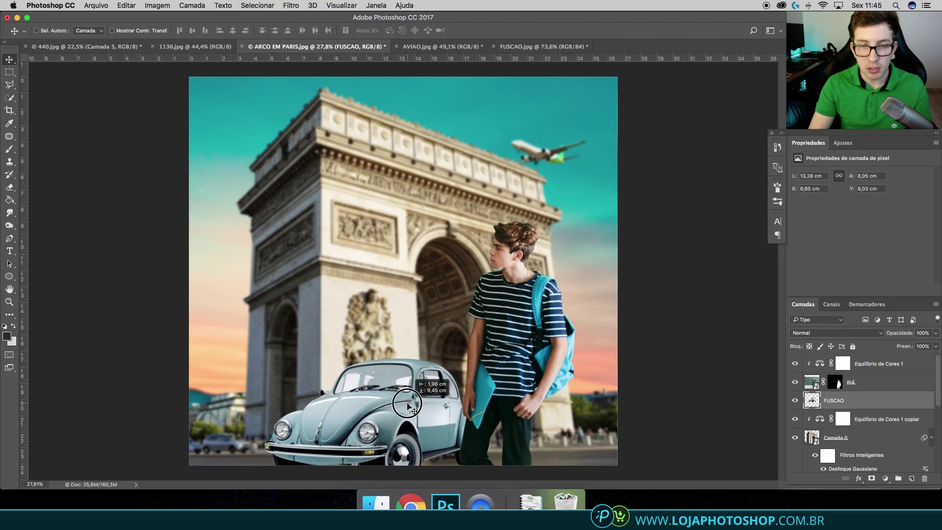
mouse_move(373, 401)
left_mouse_down()
mouse_move(591, 444)
mouse_move(436, 456)
left_mouse_up()
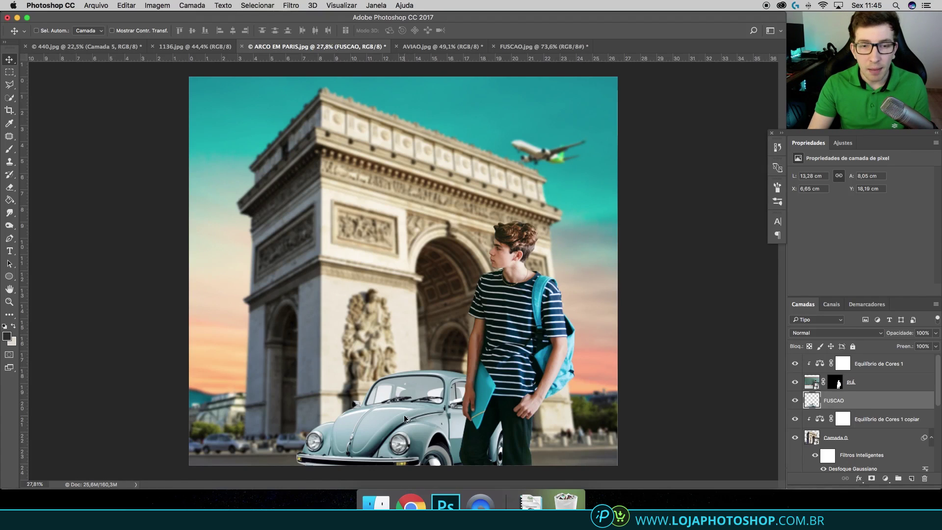
Step: Zoom in on the Beetle's windshield and switch to the Pen tool
scroll(404, 414, "up", 3)
scroll(404, 414, "up", 3)
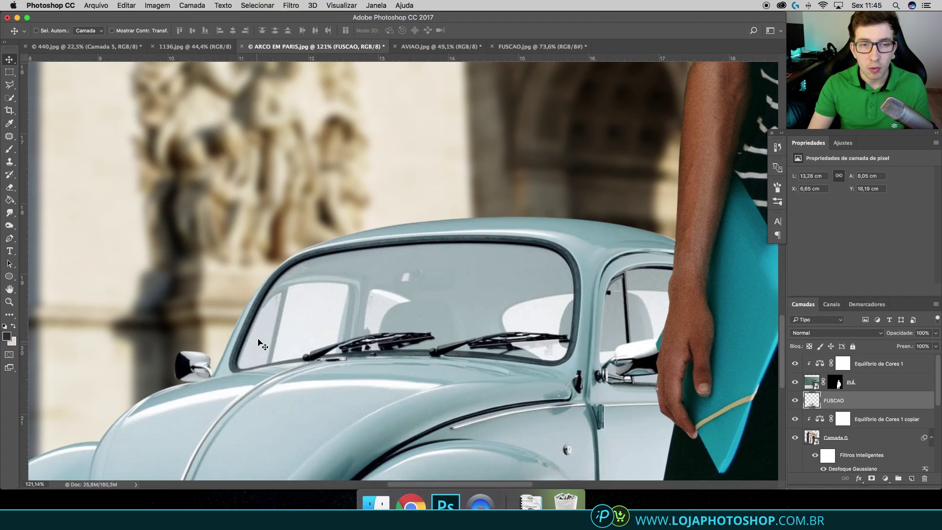
scroll(314, 328, "down", 2)
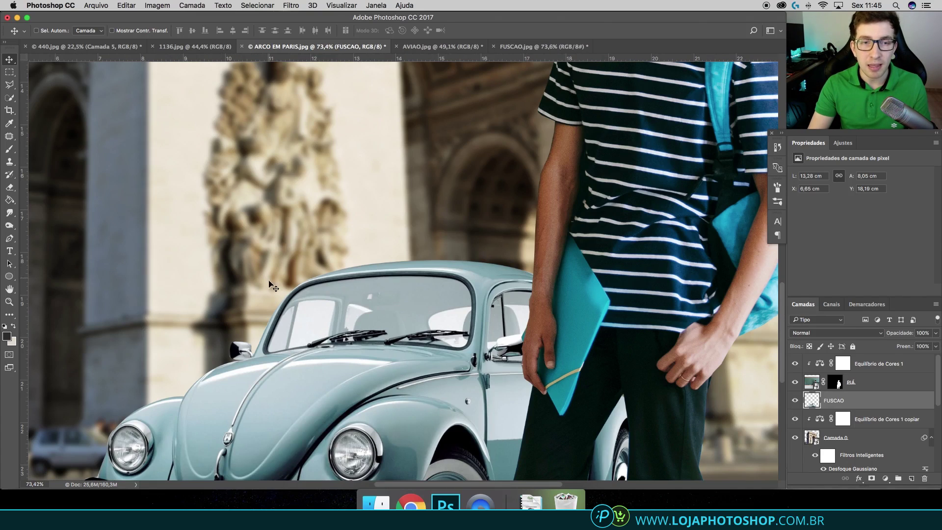
scroll(299, 326, "up", 2)
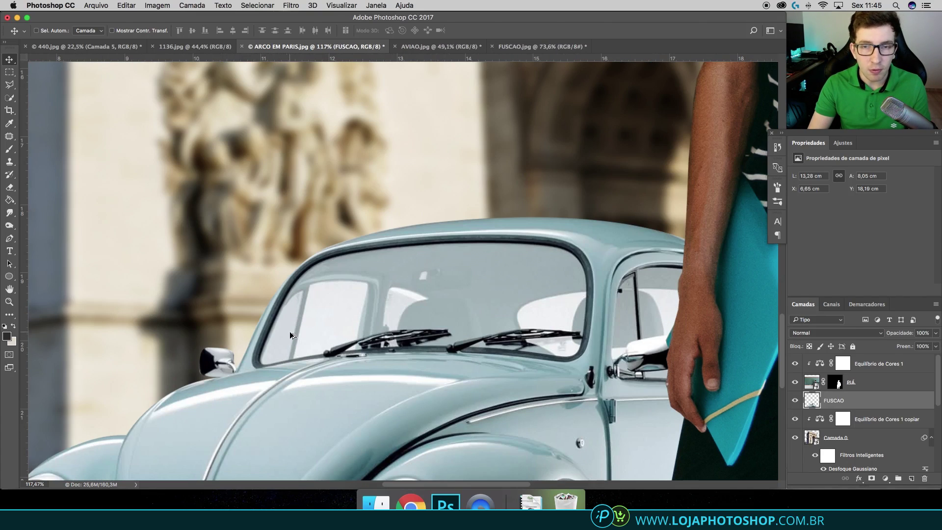
scroll(289, 332, "up", 2)
scroll(293, 338, "up", 2)
scroll(296, 338, "up", 1)
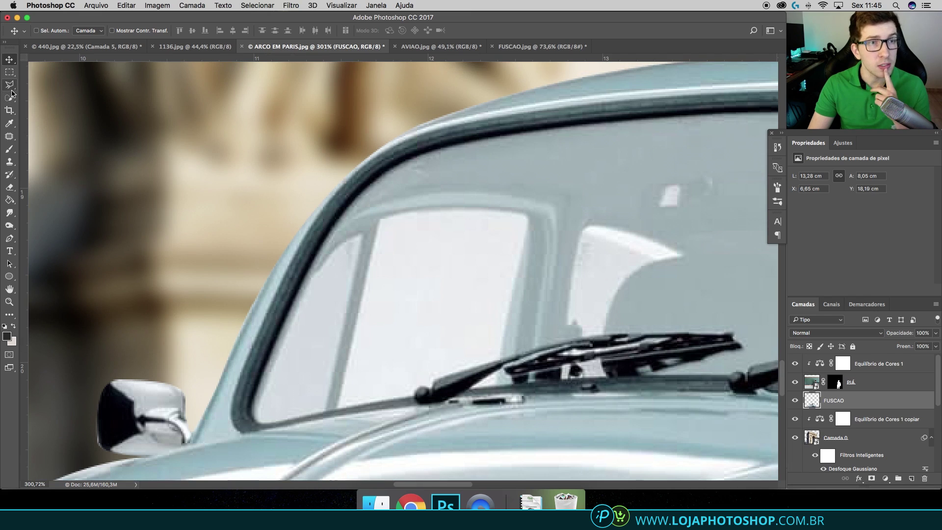
left_click(11, 239)
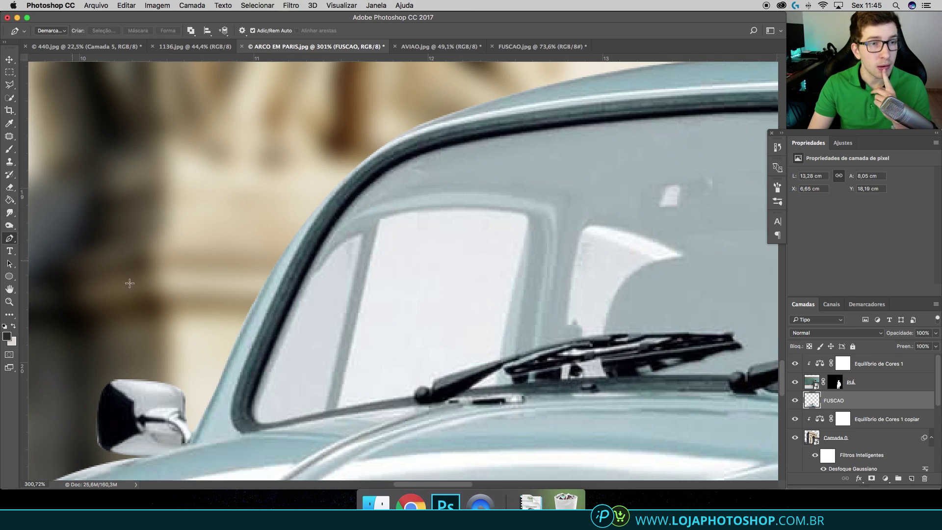
Step: Pen-trace the small quarter window and convert it to a selection with 0.1 px feather
left_click(250, 406)
mouse_move(329, 256)
left_mouse_down()
mouse_move(363, 224)
mouse_move(360, 262)
left_mouse_up()
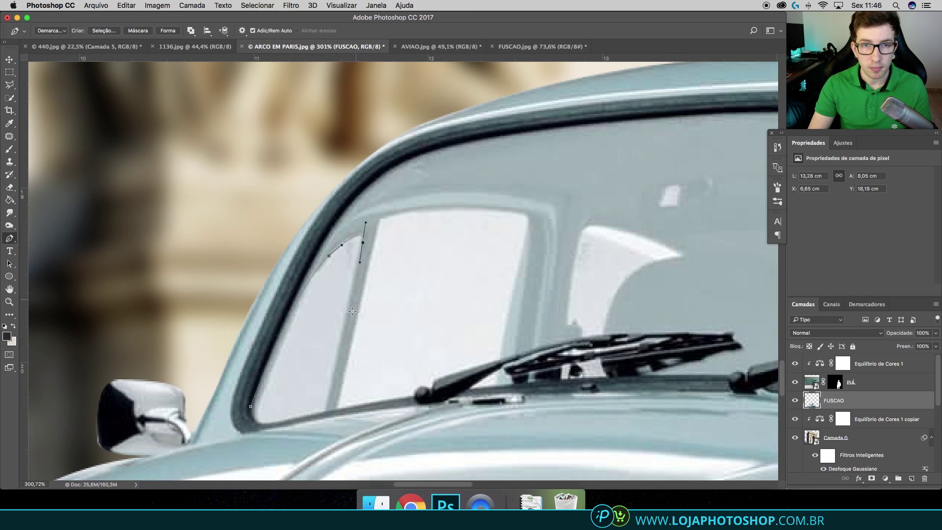
left_click(326, 412)
left_click_drag(251, 406, 264, 371)
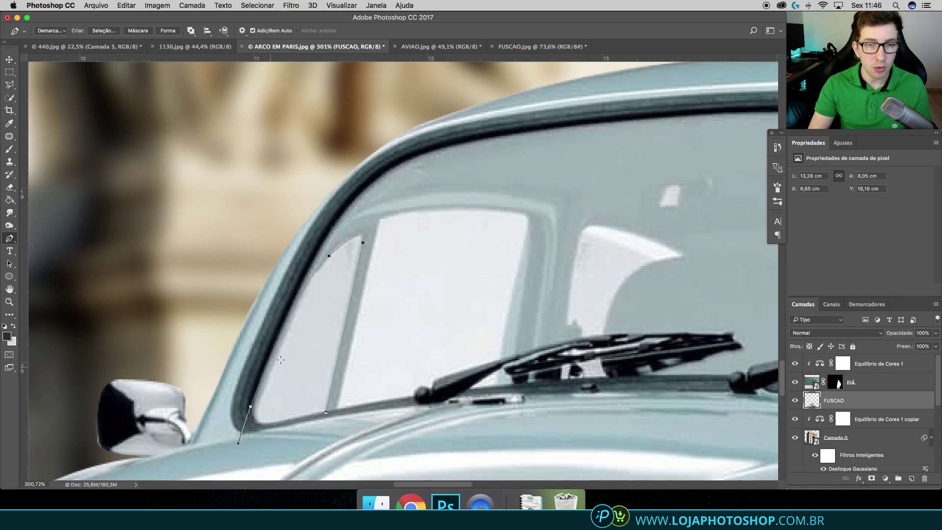
right_click(289, 351)
left_click(319, 392)
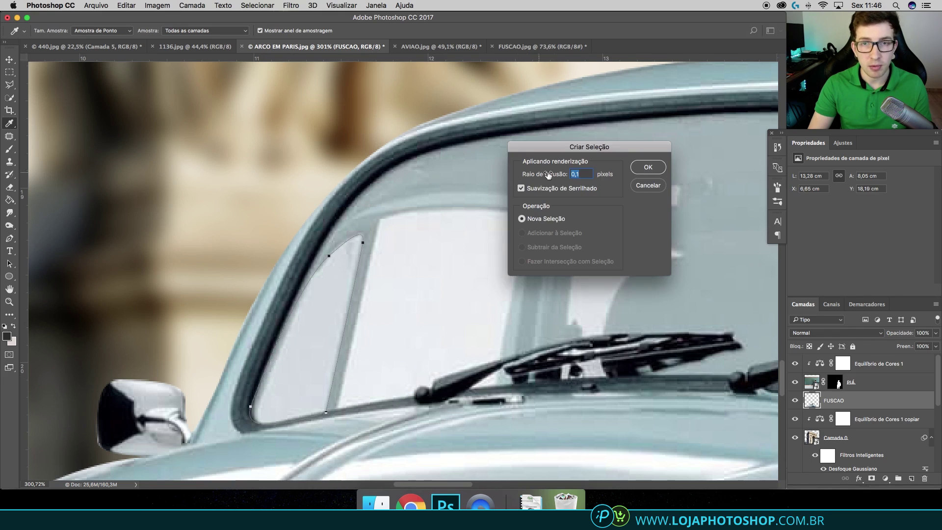
left_click(648, 167)
Step: With the Polygonal Lasso, add the large windshield pane and the wiper gap
left_click(9, 86)
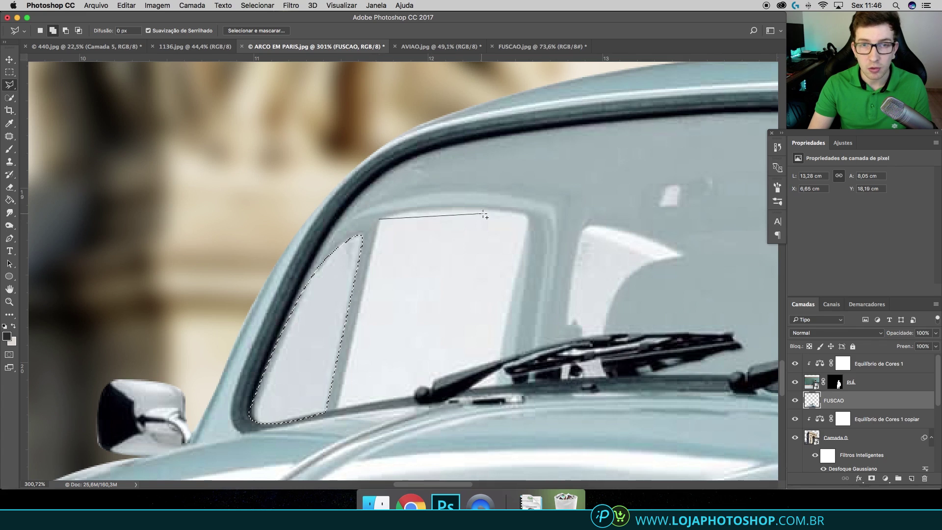
left_click(529, 215)
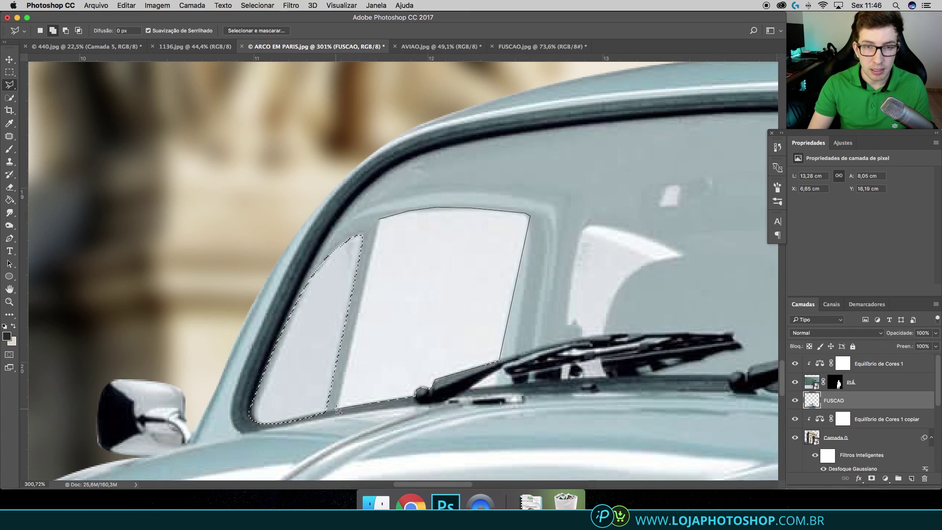
left_click(379, 218)
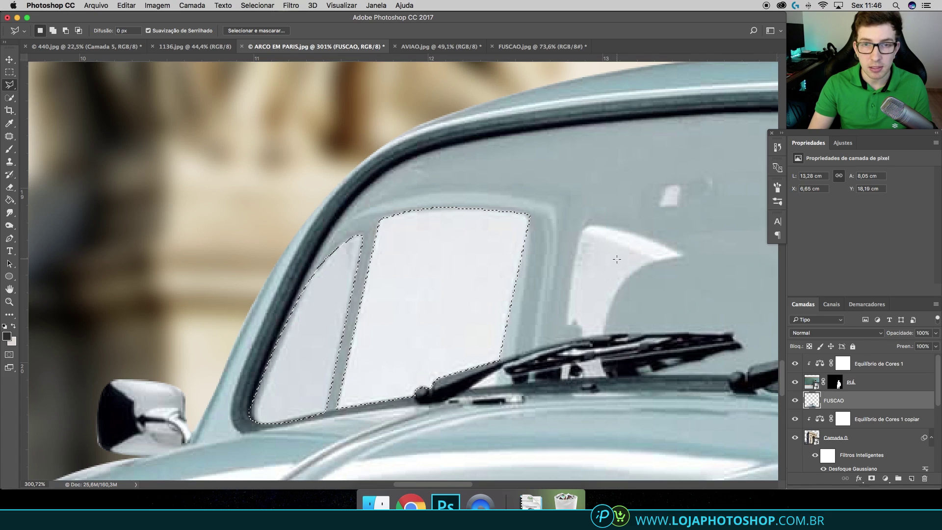
scroll(548, 281, "right", 3)
key("shift")
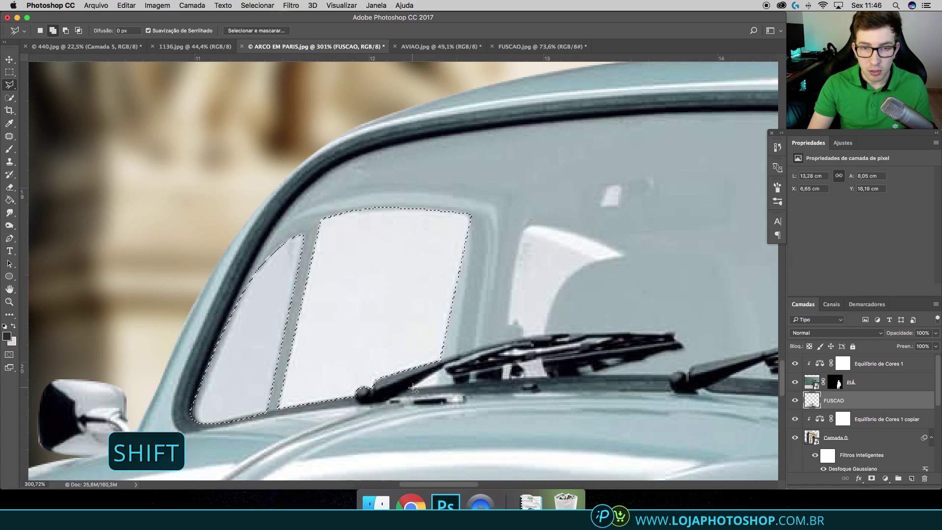
left_click(438, 371)
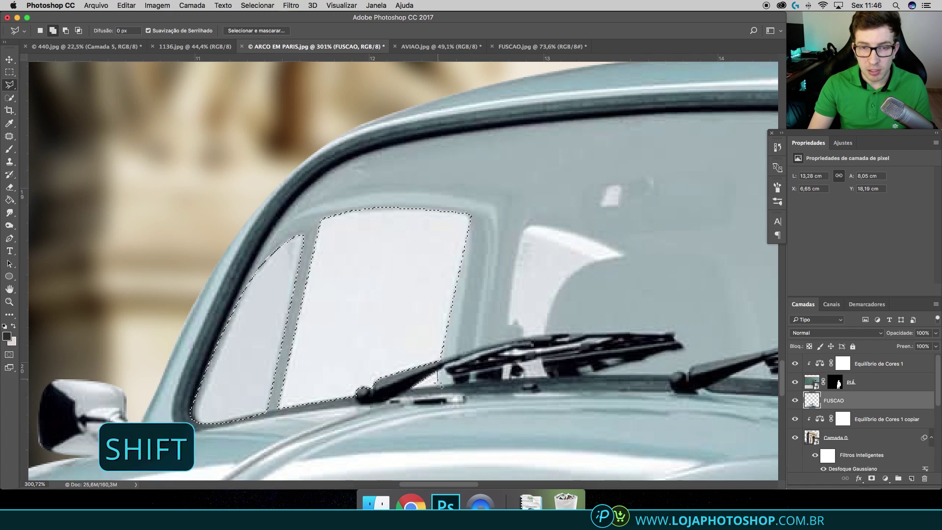
left_click(437, 383)
left_click(417, 387)
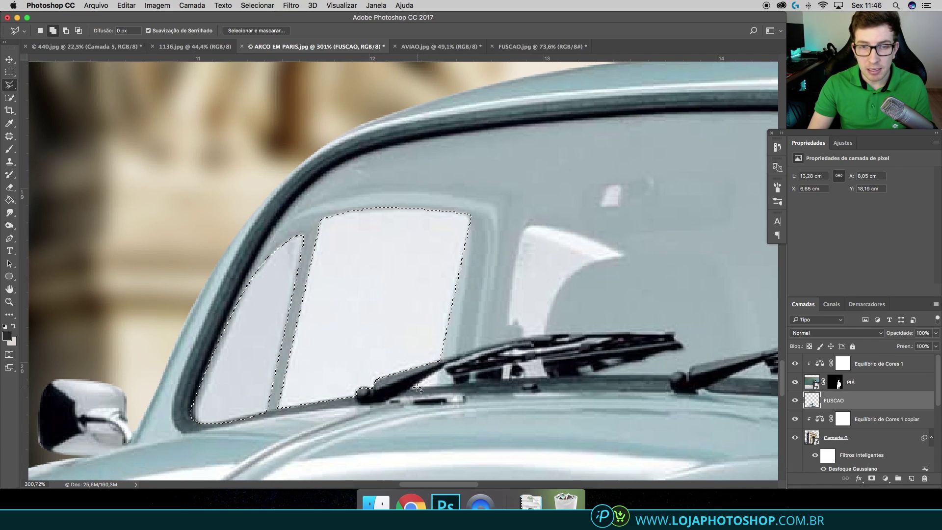
scroll(356, 253, "right", 10)
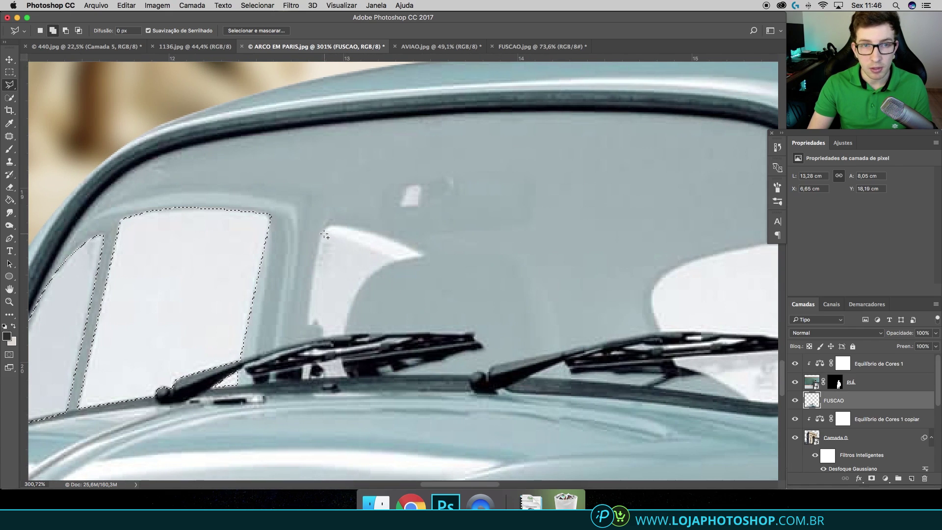
Step: Add the white patch visible through the windshield to the selection
left_click(342, 224)
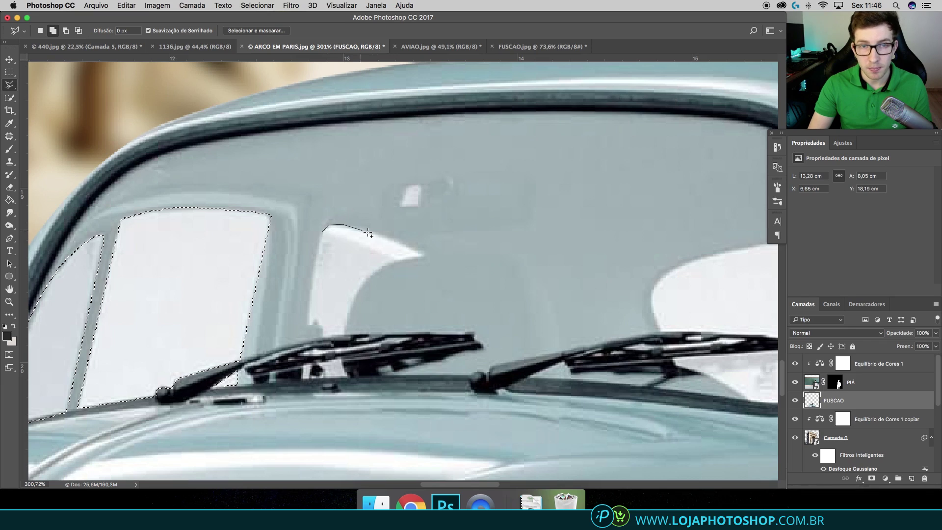
left_click(423, 255)
left_click(376, 269)
left_click(359, 289)
left_click(349, 309)
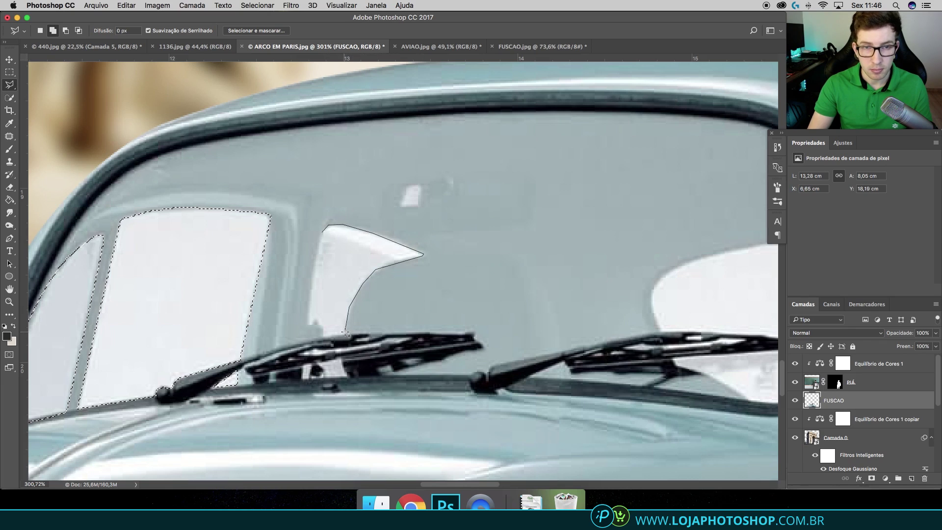
left_click(324, 337)
double_click(315, 261)
scroll(315, 261, "down", 5)
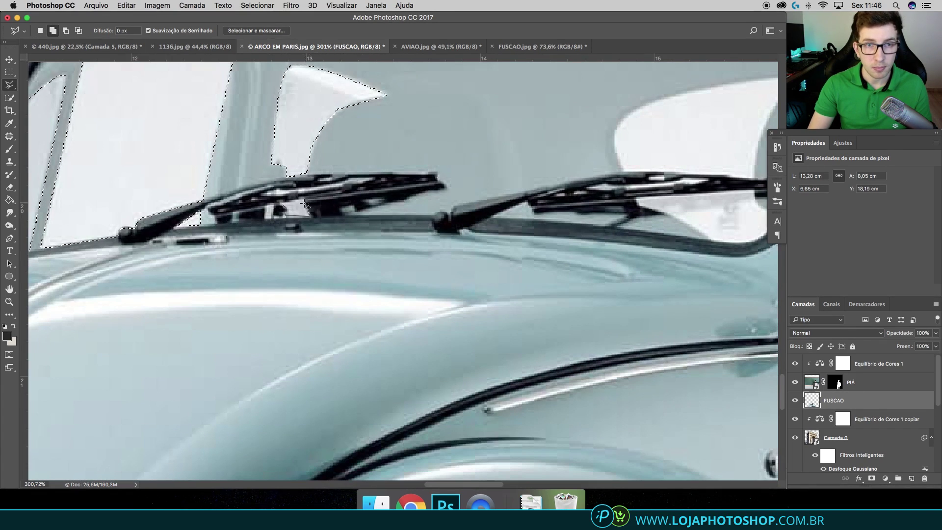
scroll(450, 196, "right", 5)
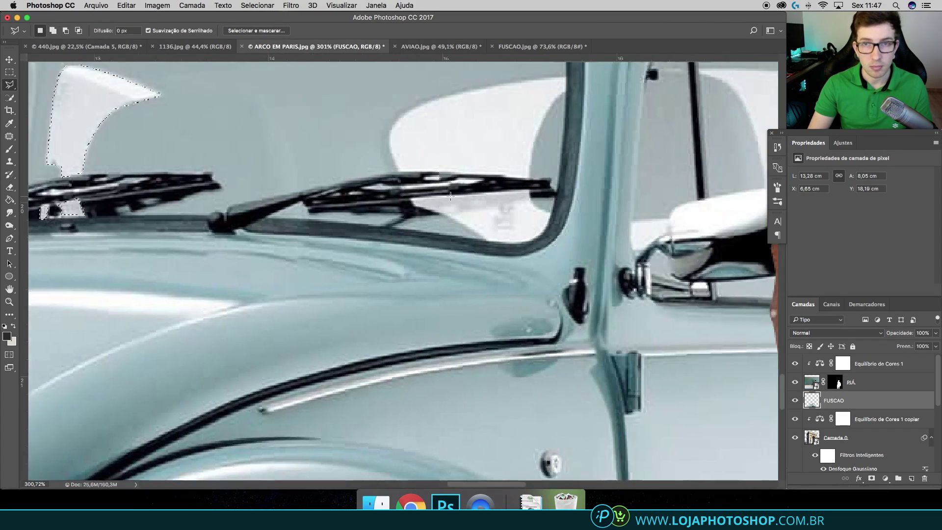
scroll(451, 197, "up", 2)
scroll(450, 197, "right", 1)
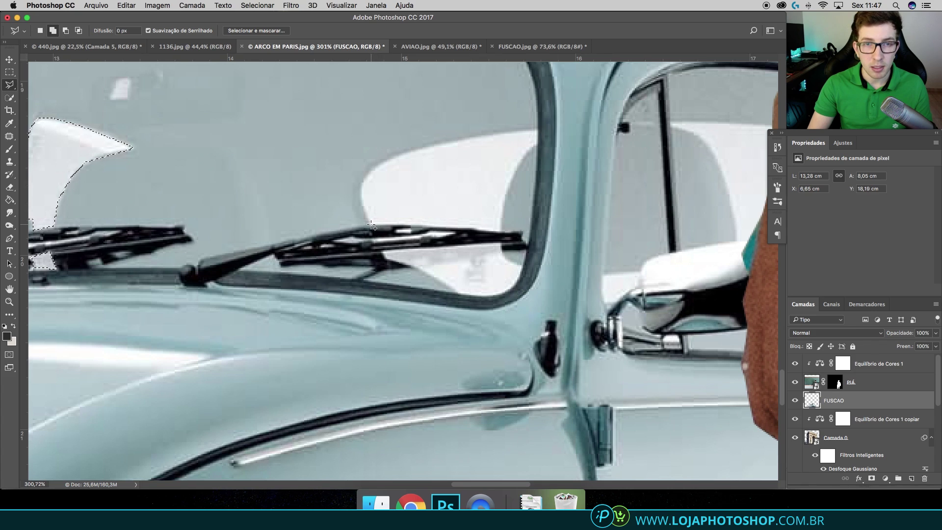
Step: Add the second windshield patch along the pillar to the selection
key("shift")
left_click(362, 190)
key("shift")
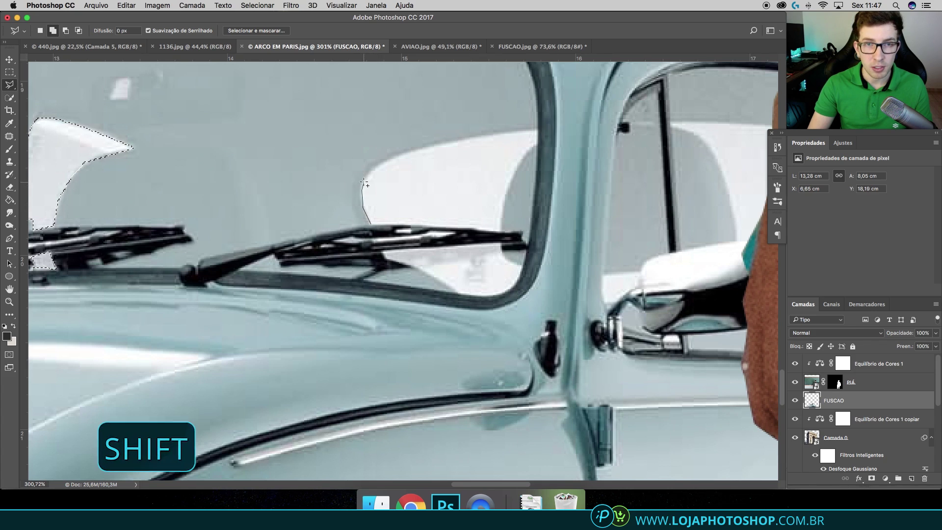
left_click_drag(380, 166, 469, 139)
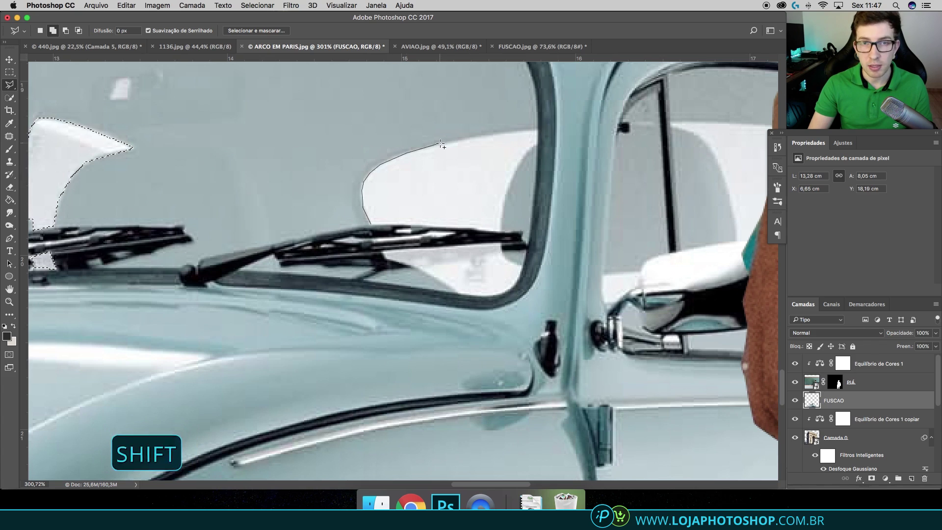
left_click(536, 129)
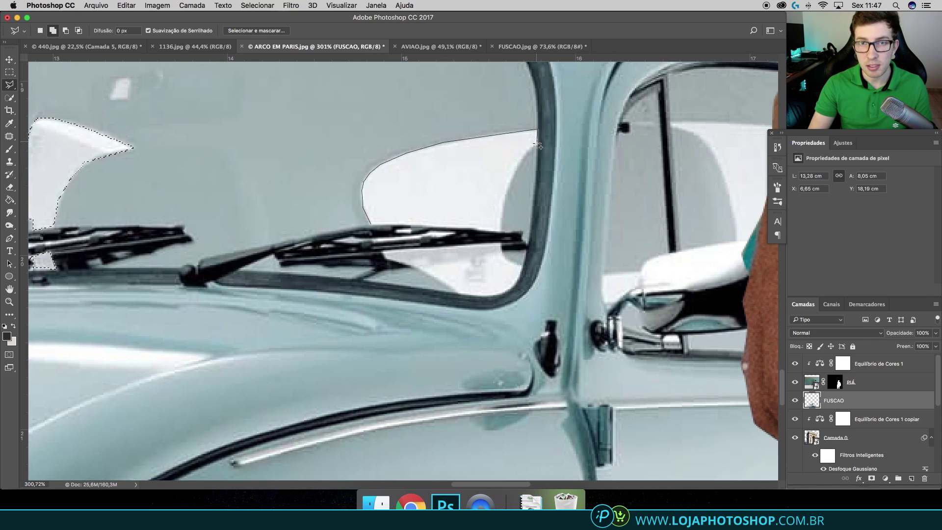
left_click(525, 153)
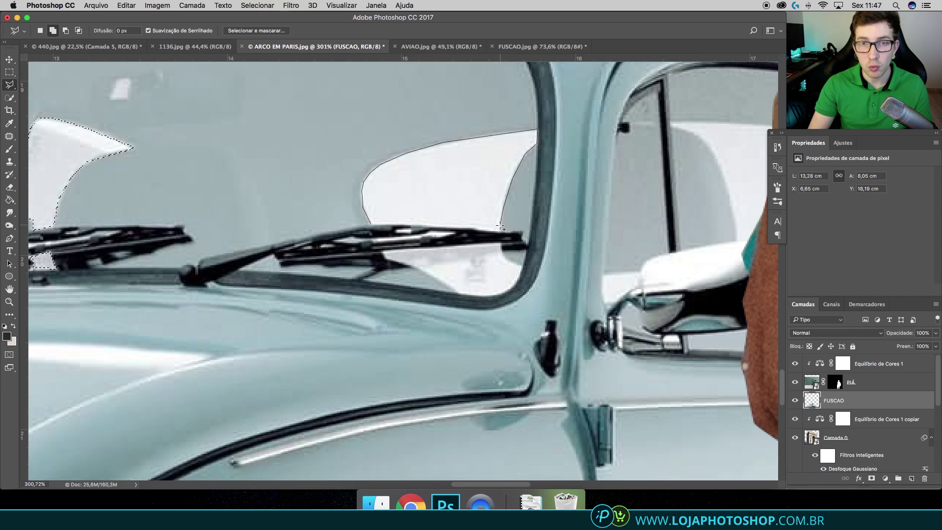
left_click(372, 225)
scroll(392, 211, "right", 10)
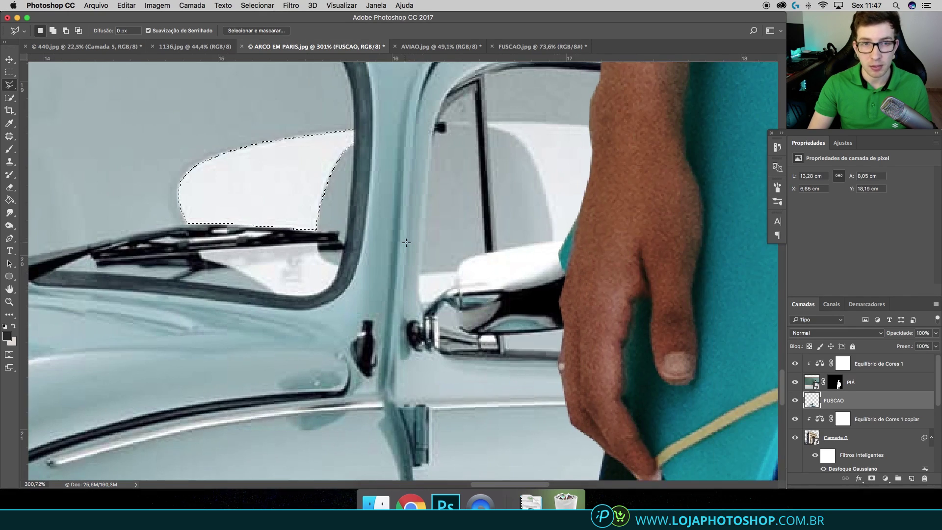
scroll(392, 210, "up", 2)
Step: Add the side window glass beside the boy's hand, then fit the image on screen
left_click(367, 179)
left_click(467, 181)
left_click(484, 222)
left_click(472, 290)
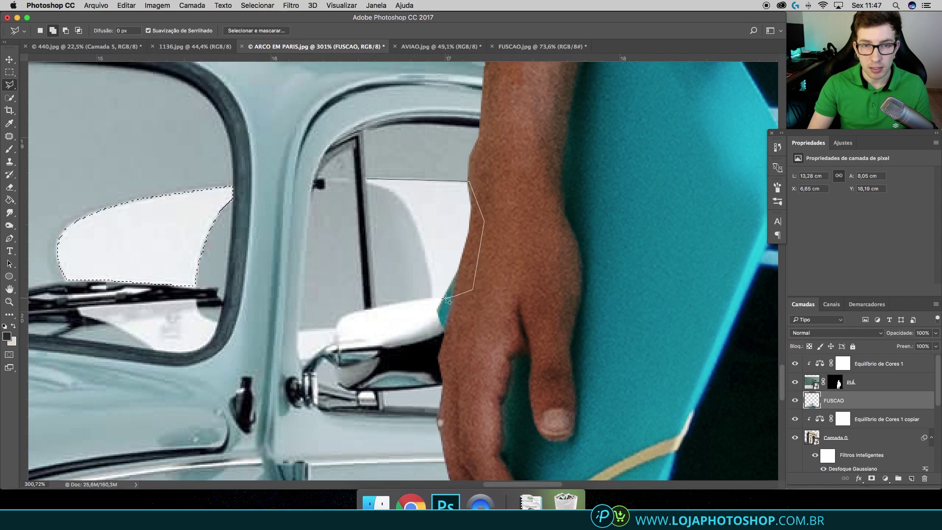
left_click(368, 180)
key("super+0")
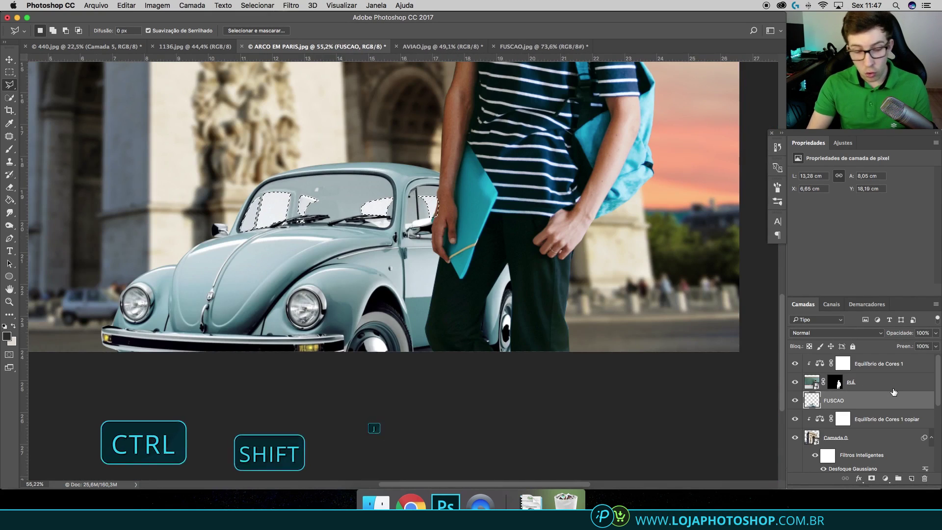
Step: Cut the Beetle's windows to their own layer and lower its opacity to 60%
key("ctrl+shift+j")
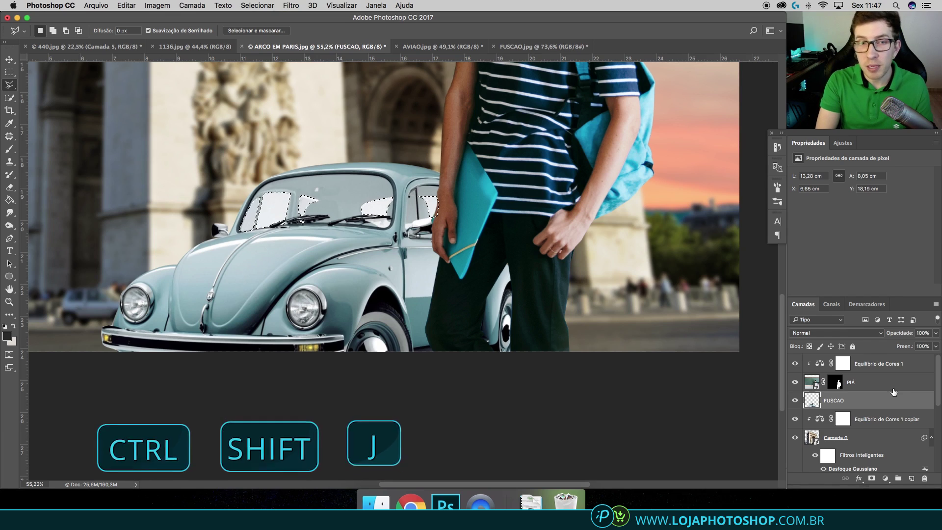
key("ctrl+shift+j")
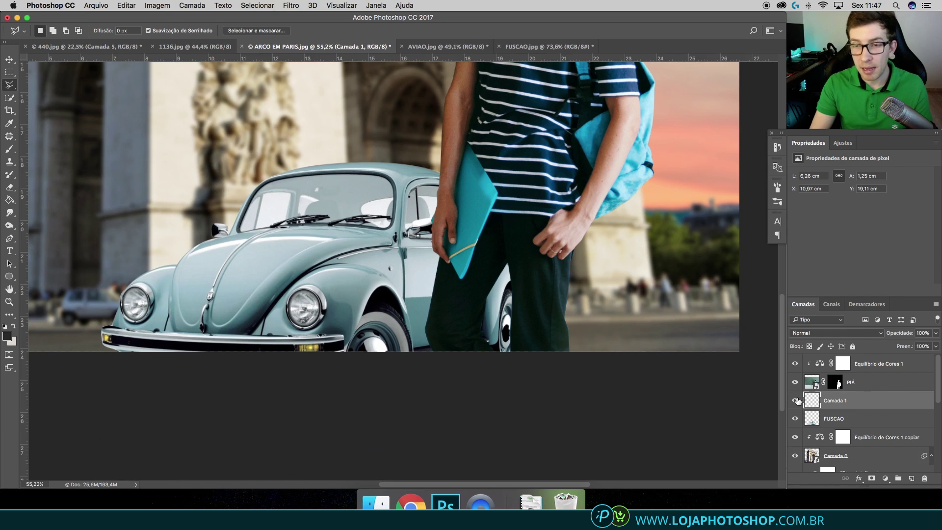
left_click(795, 401)
left_click(795, 402)
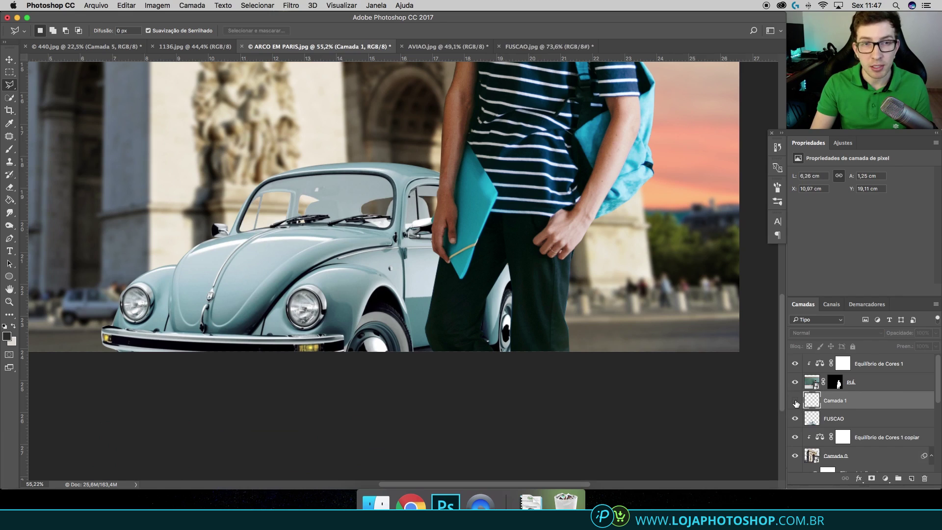
left_click(795, 401)
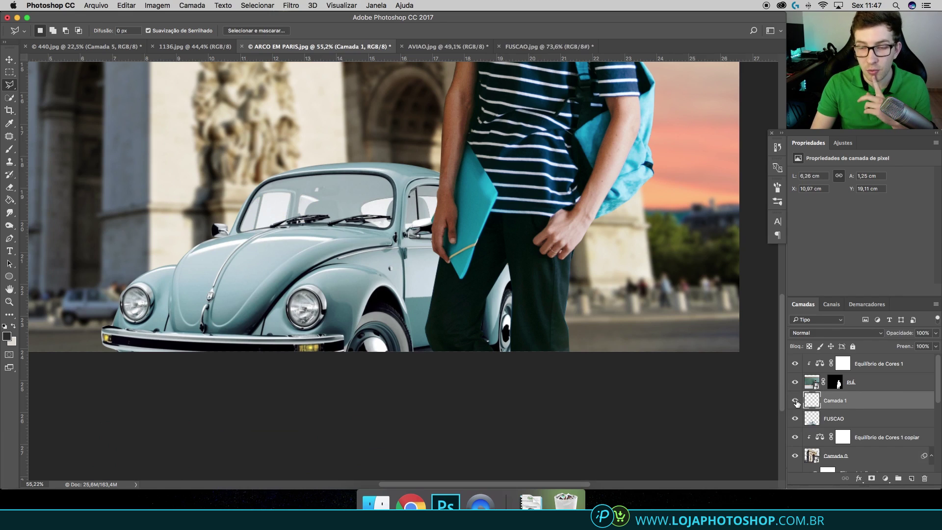
left_click(795, 401)
left_click(795, 401)
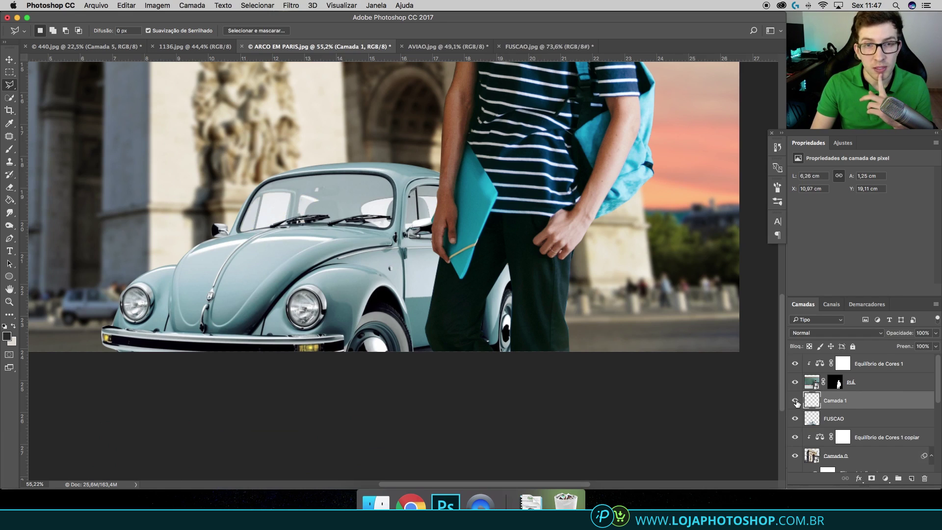
left_click(936, 333)
left_click_drag(926, 346, 922, 347)
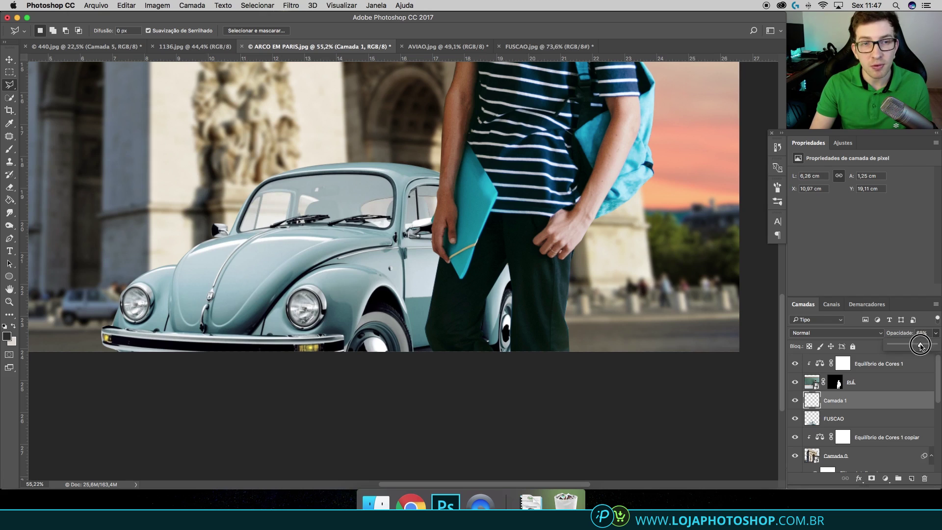
scroll(472, 373, "down", 5)
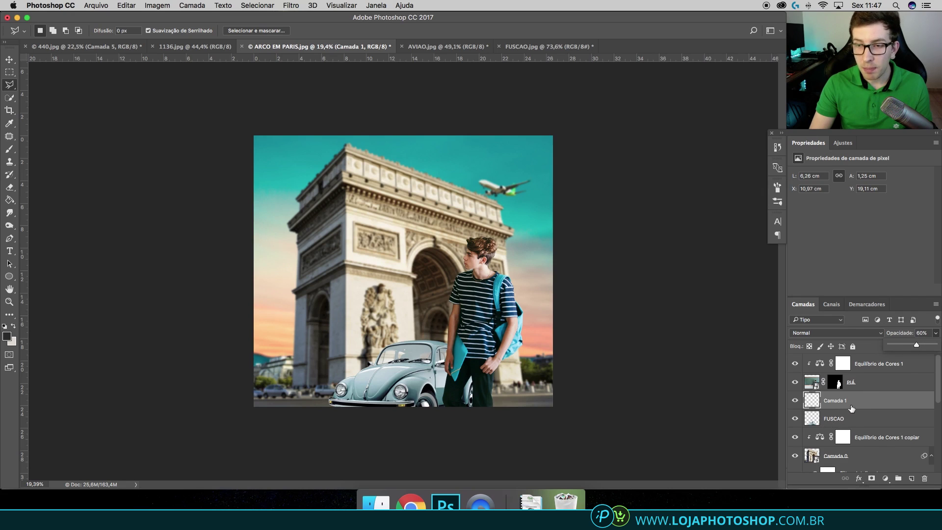
Step: Merge the window layer into the car and rename the result FUSCAO
left_click(853, 419, "shift")
key("ctrl+e")
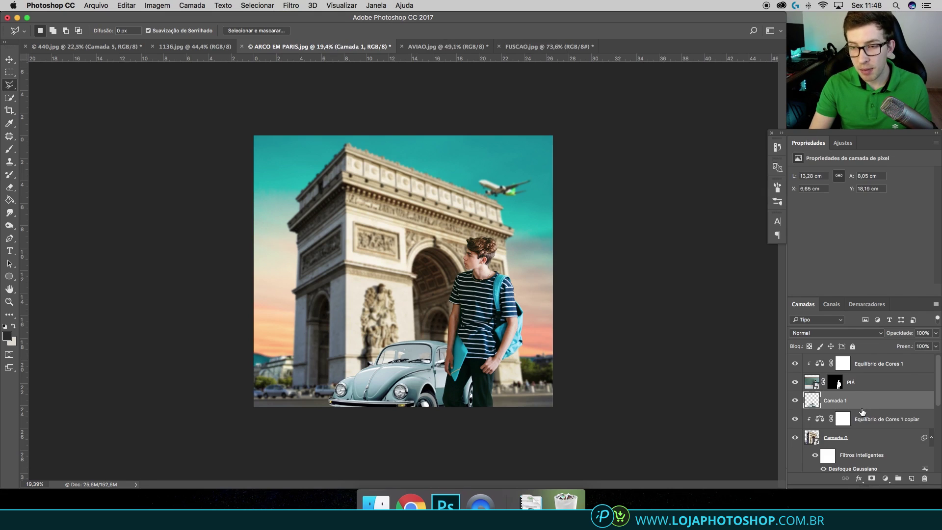
key("ctrl+e")
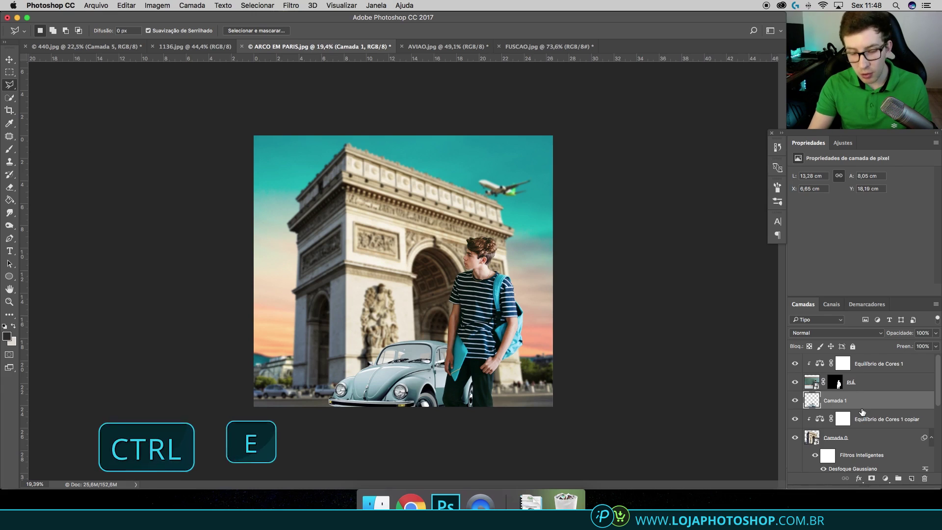
double_click(835, 401)
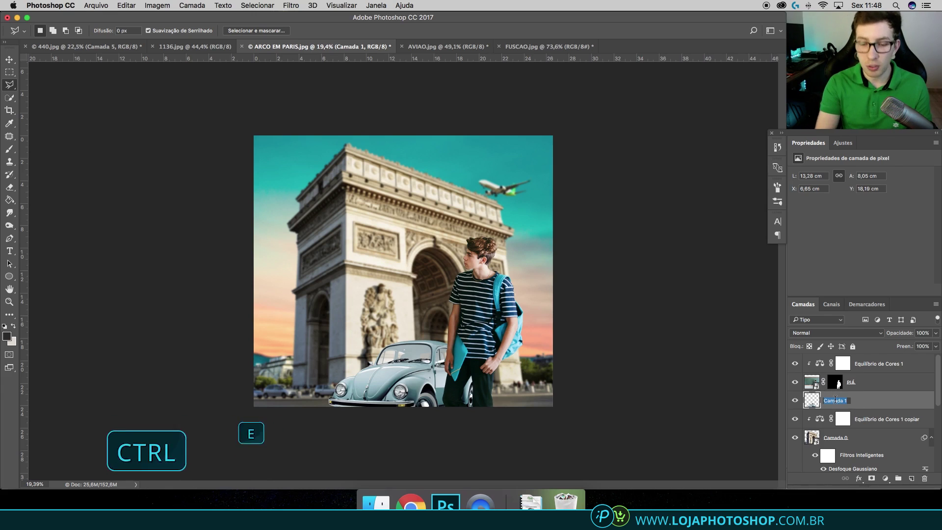
type("FUSCAO")
key("Return")
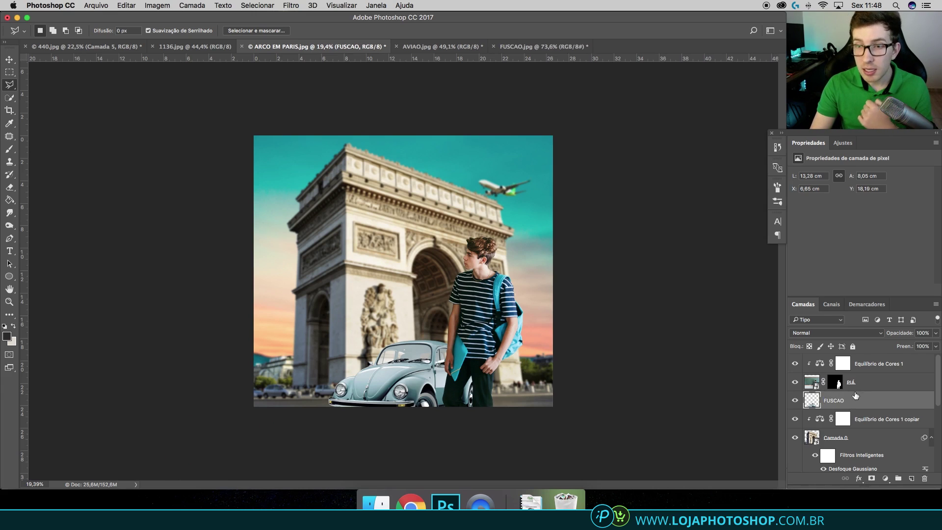
Step: Clip a Color Balance (Magenta −10, Yellow/Blue −52) to FUSCAO, then convert FUSCAO to a smart object
left_click(881, 478)
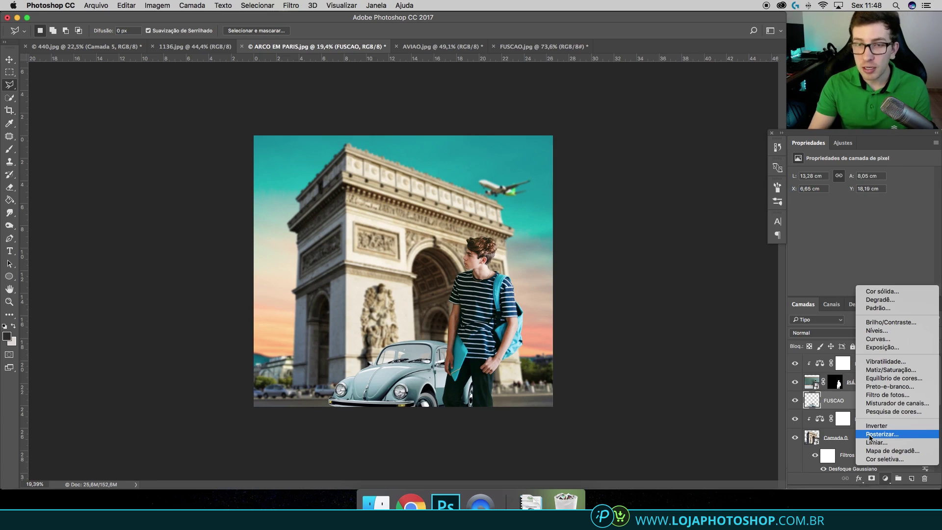
left_click(892, 378)
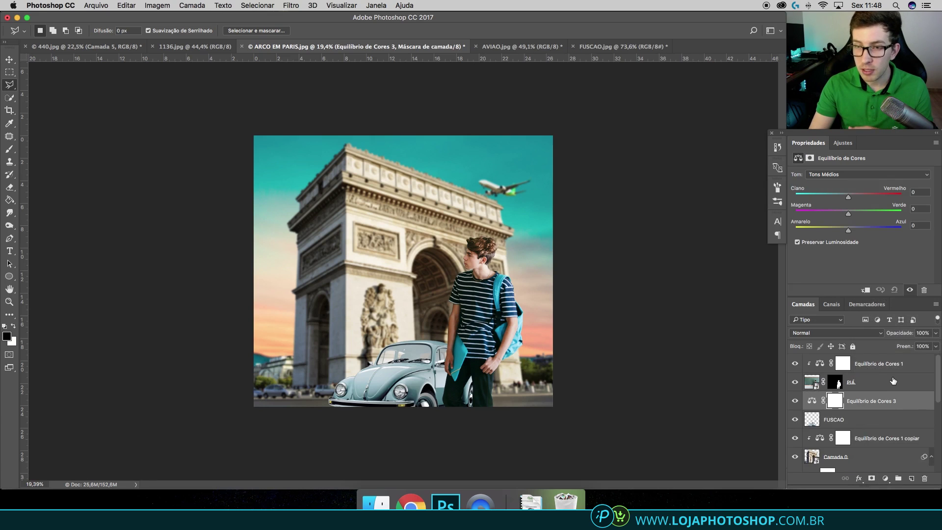
left_click_drag(848, 230, 832, 230)
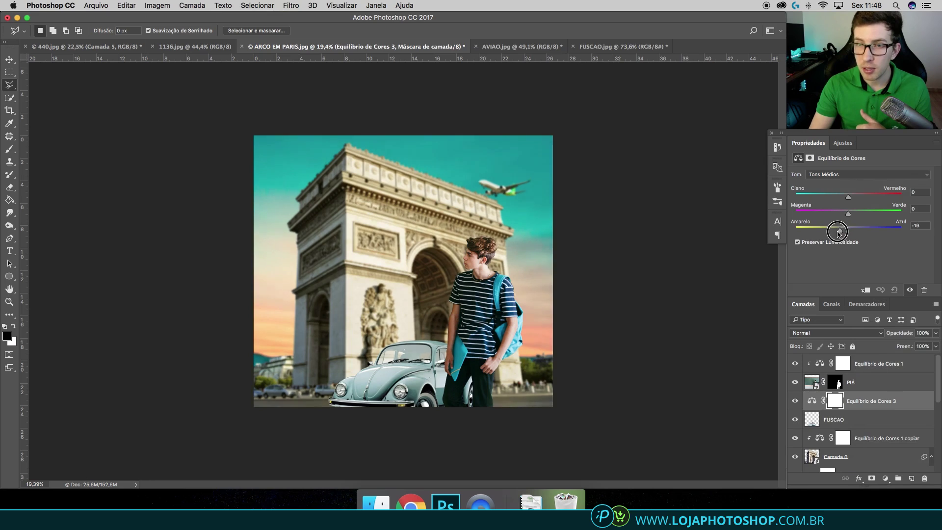
left_click(854, 396, "alt")
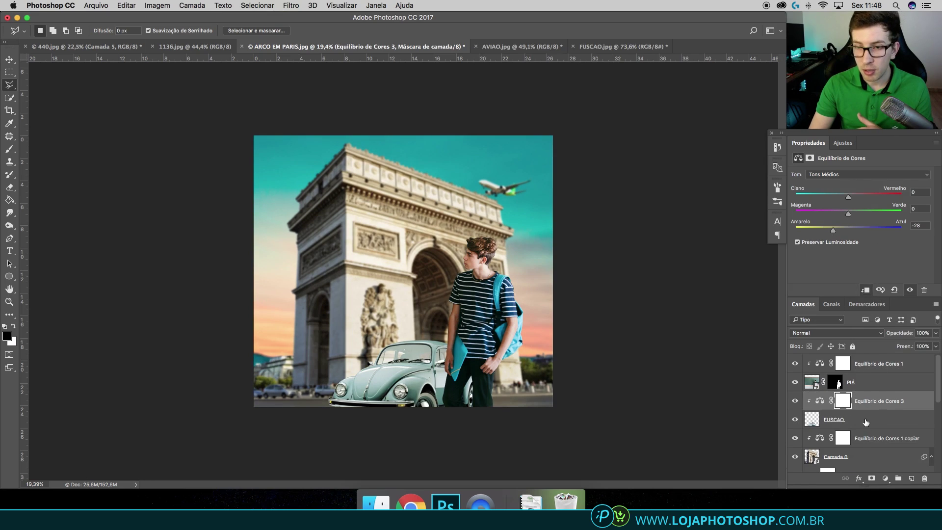
left_click_drag(835, 234, 822, 234)
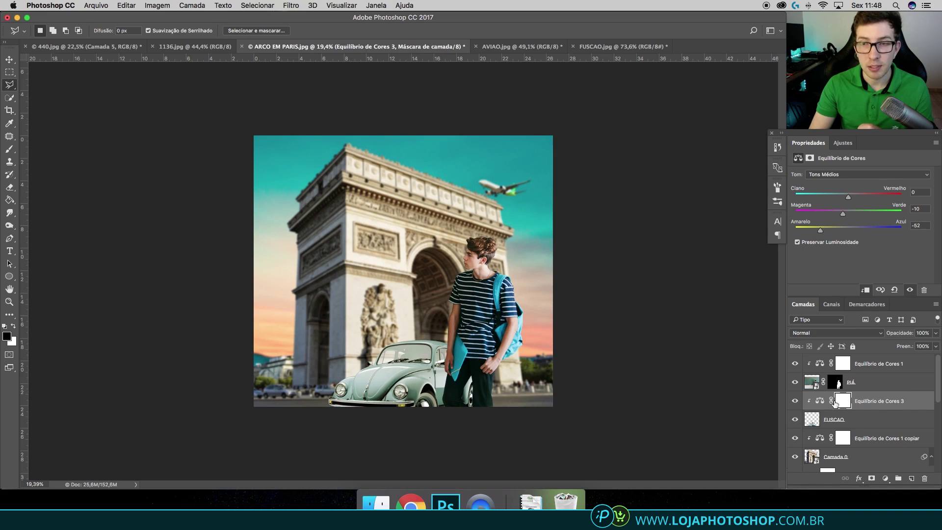
right_click(888, 419)
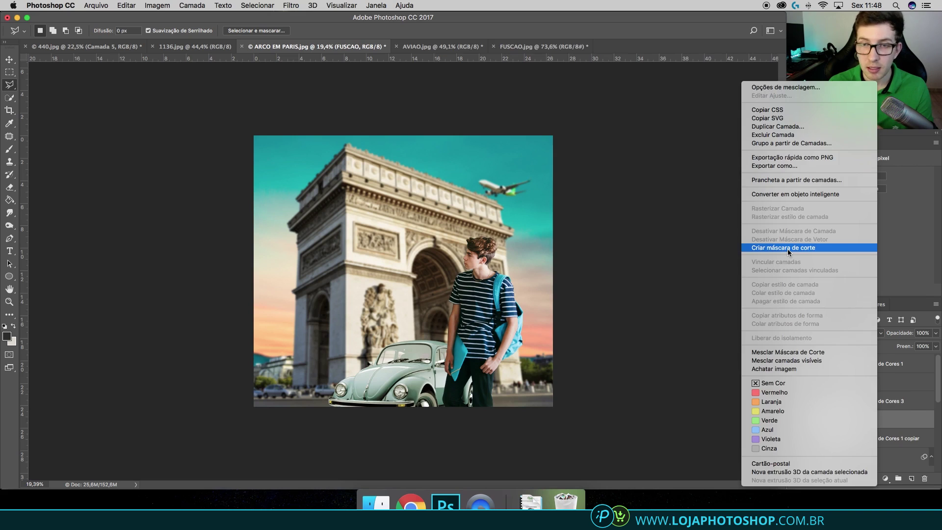
left_click(802, 195)
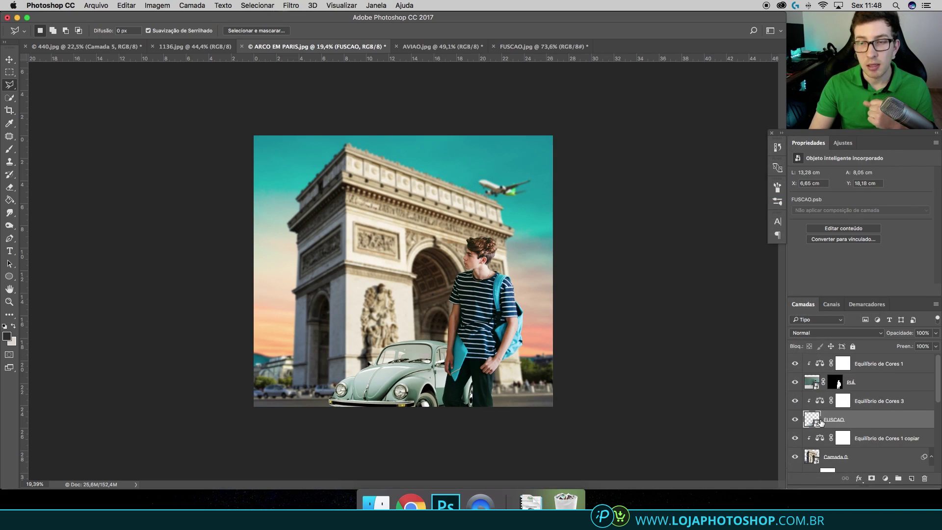
Step: Apply a Gaussian Blur smart filter of about 6 pixels to the FUSCAO Beetle
left_click(294, 6)
mouse_move(305, 122)
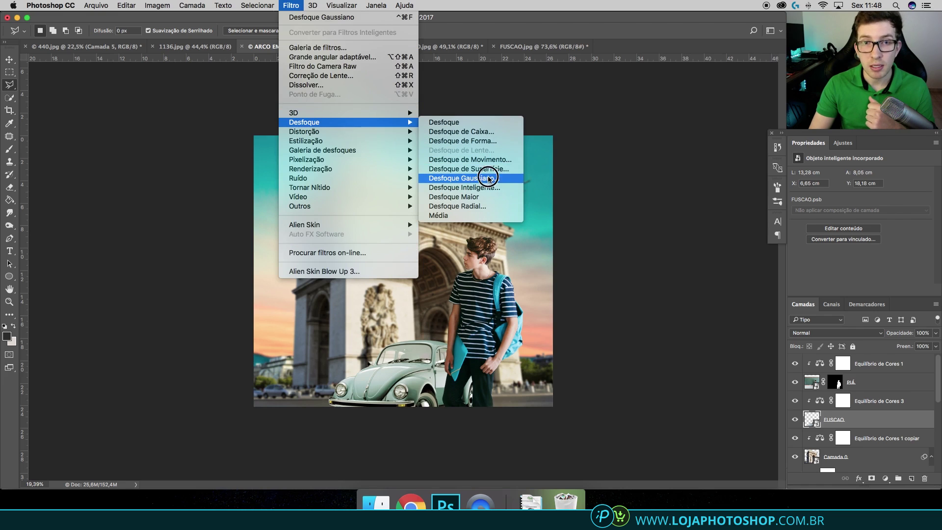
left_click(486, 178)
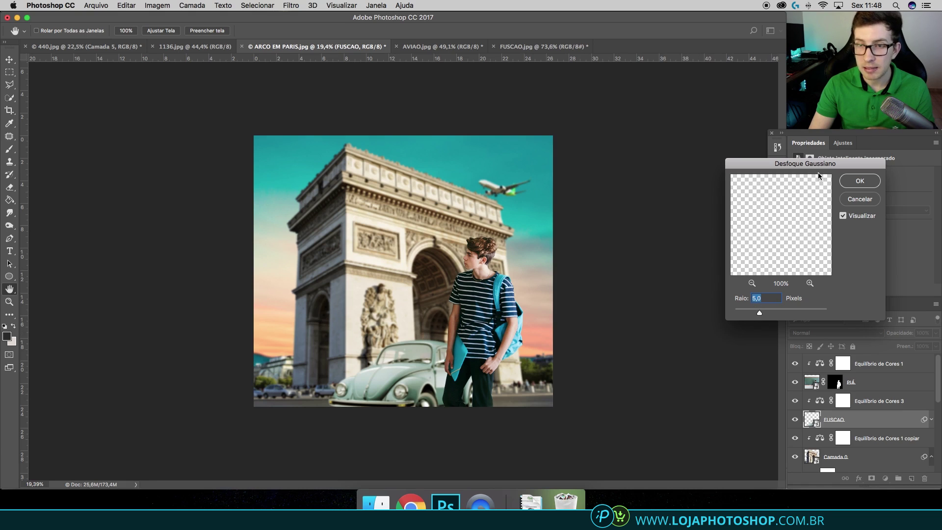
left_click(860, 181)
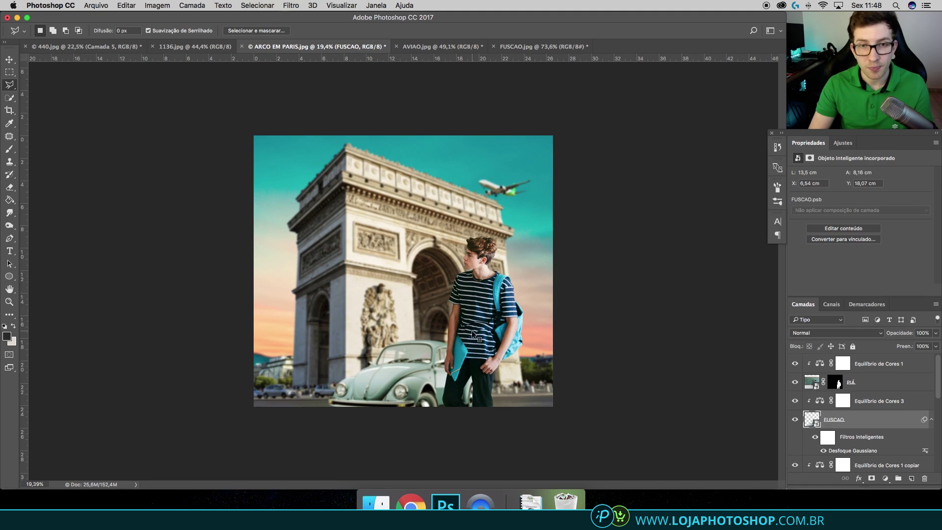
scroll(471, 330, "up", 3)
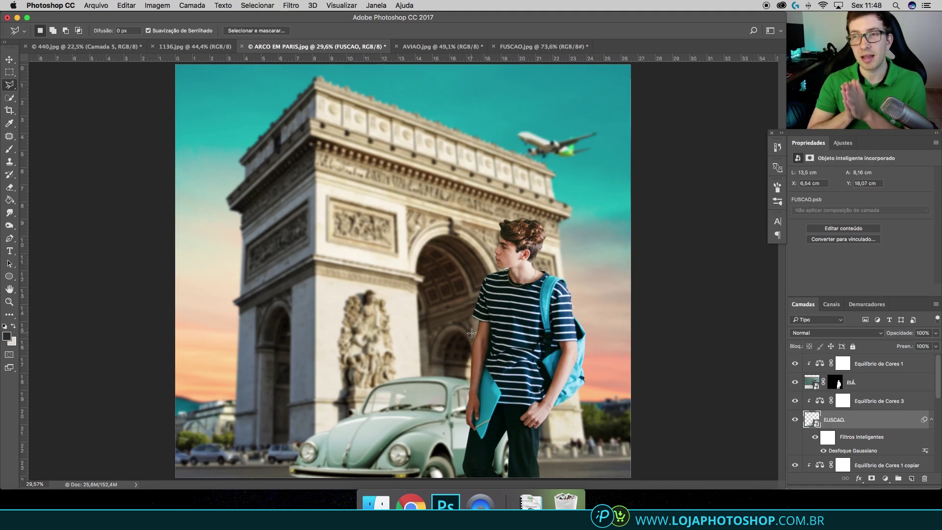